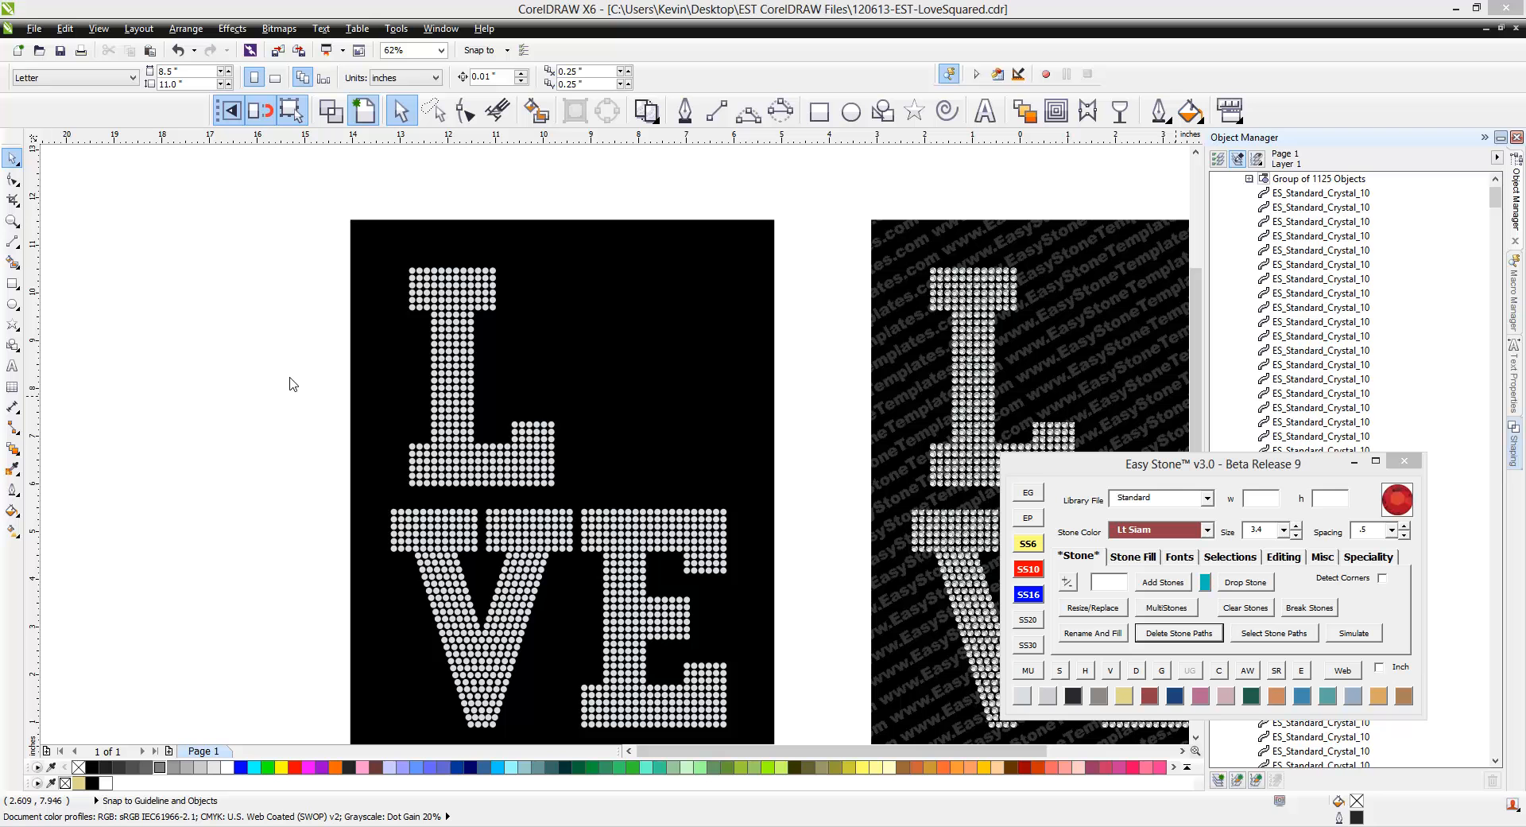
Switch to Firefox and copy the enlarged green trefoil image from the girl scout image results.
click(843, 433)
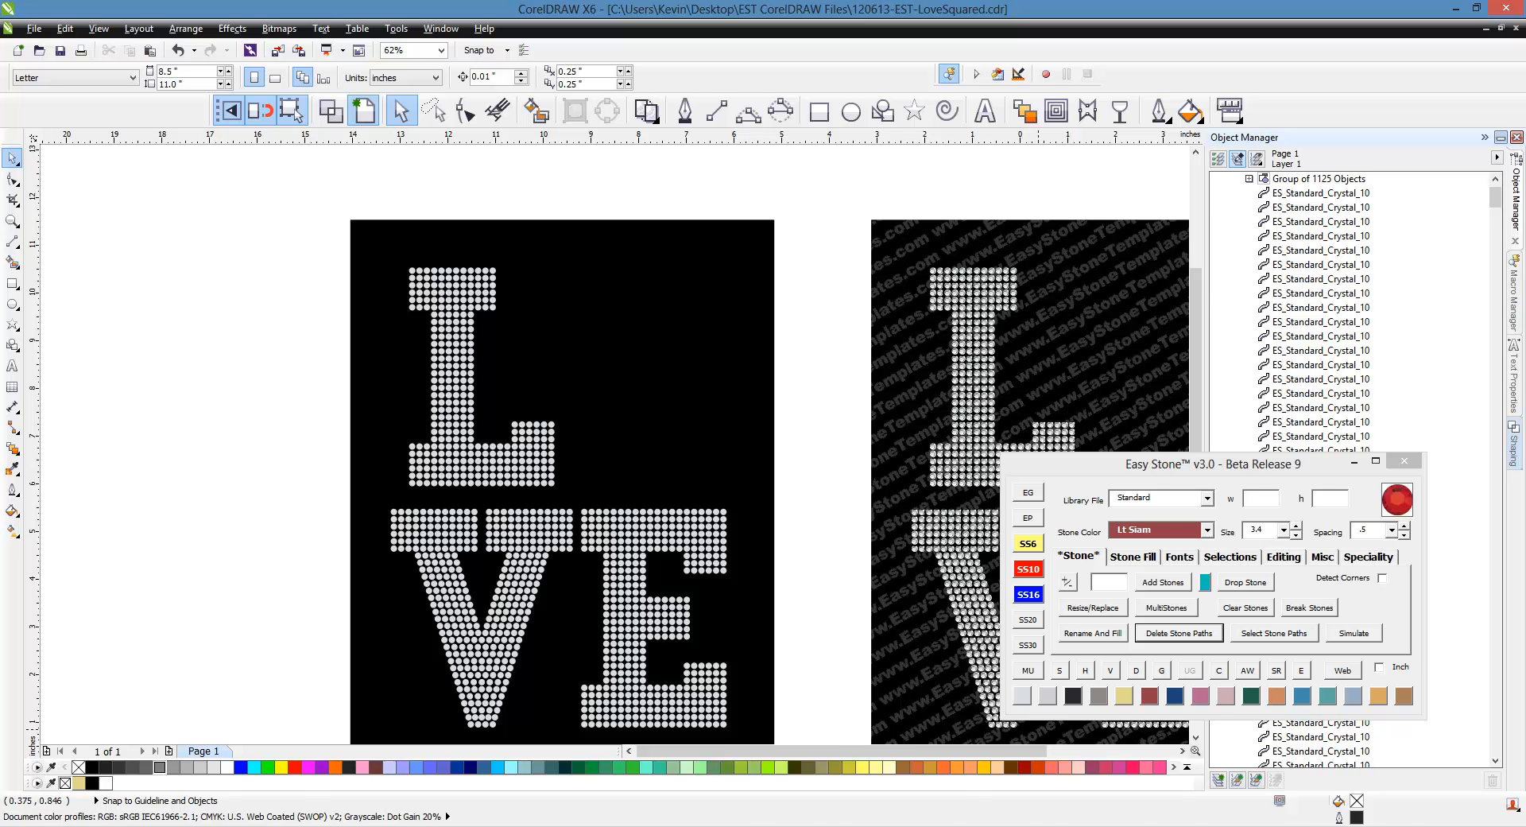
mouse_move(1100, 824)
click(1101, 775)
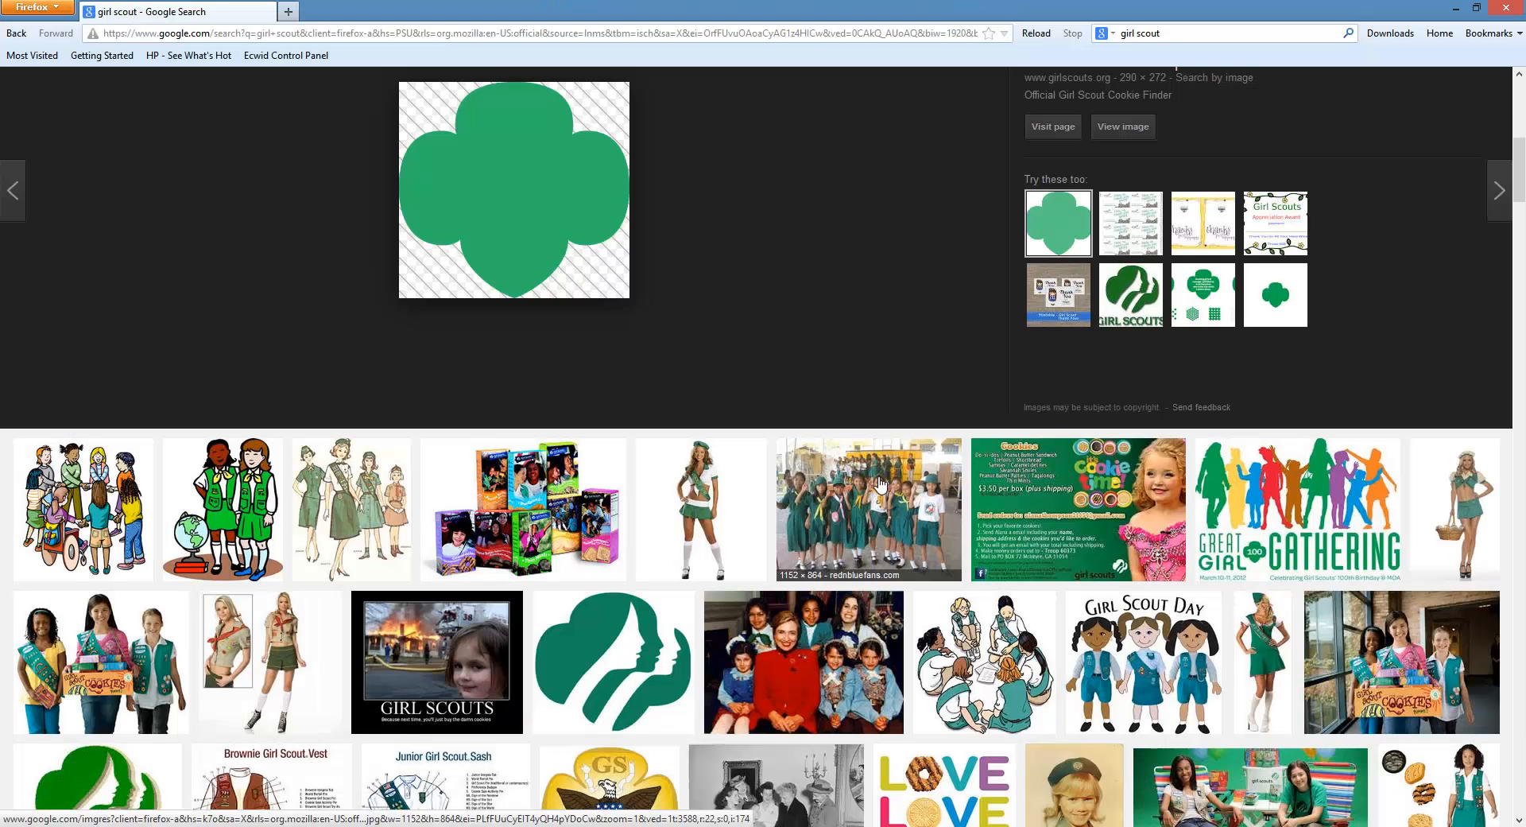
scroll(866, 350, up, 10)
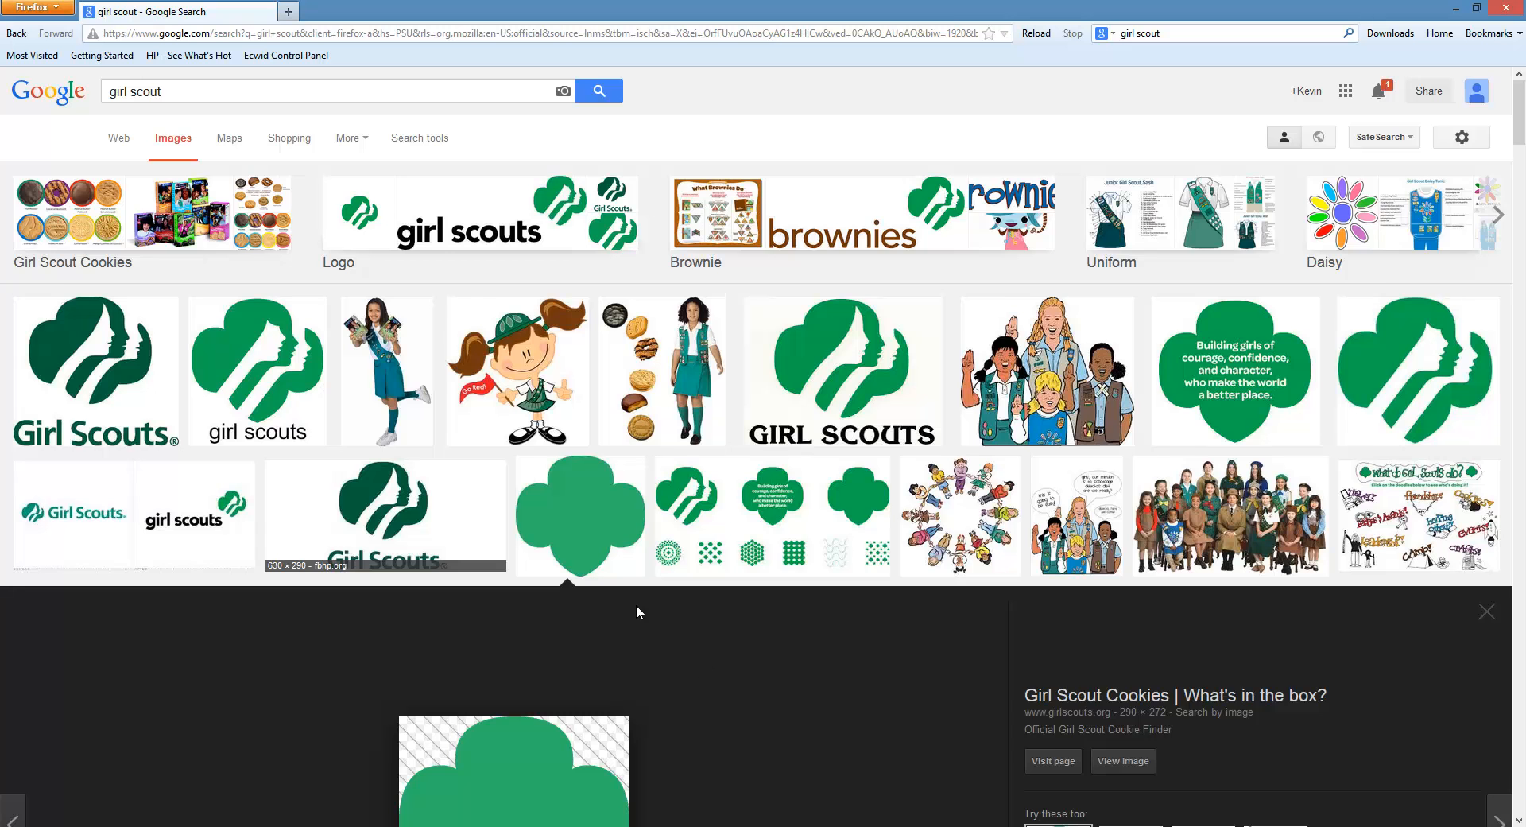
scroll(652, 568, down, 4)
scroll(809, 584, down, 4)
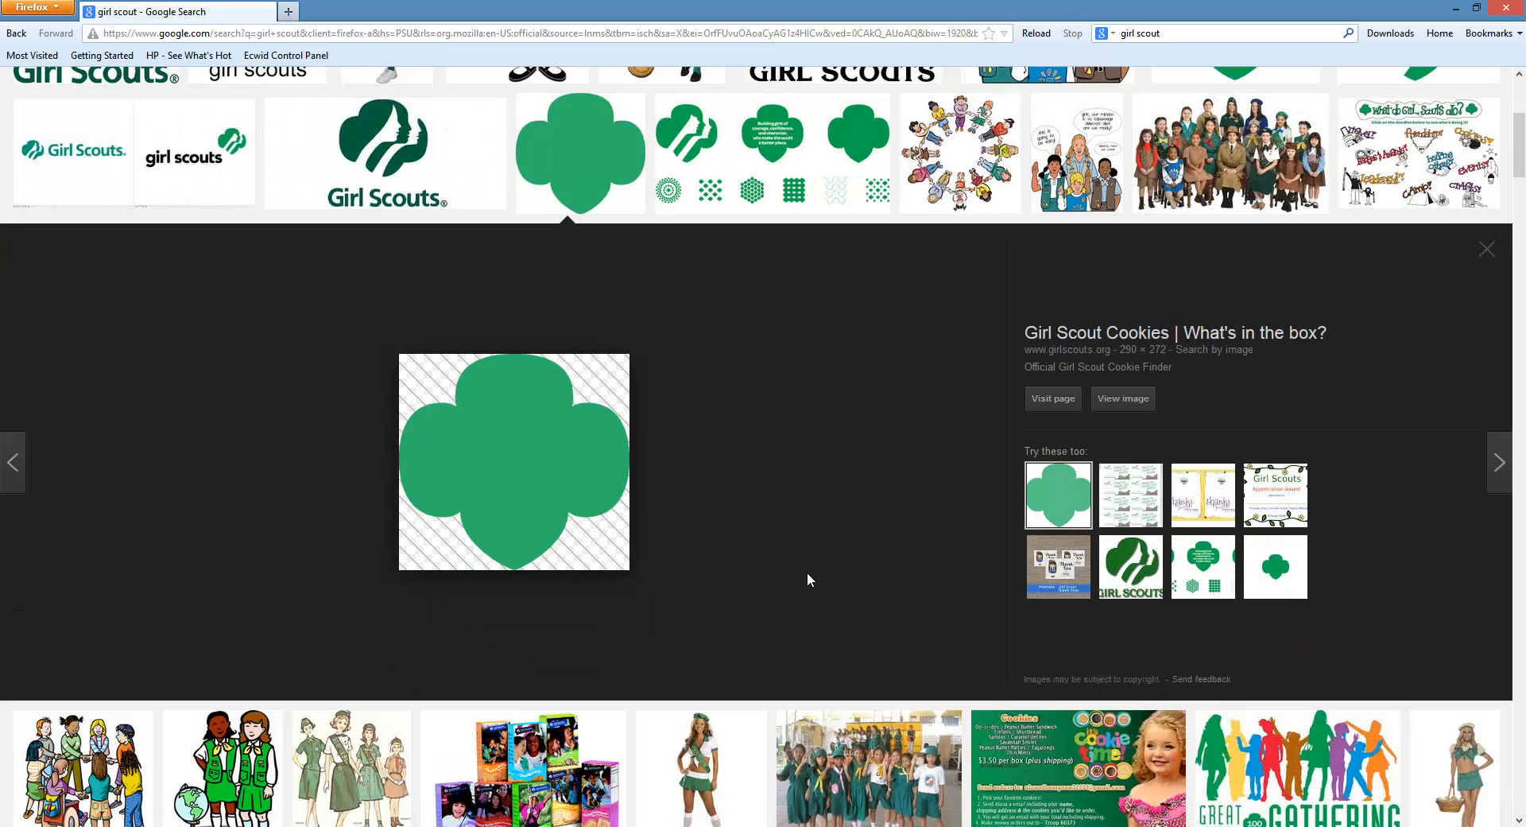
right_click(495, 501)
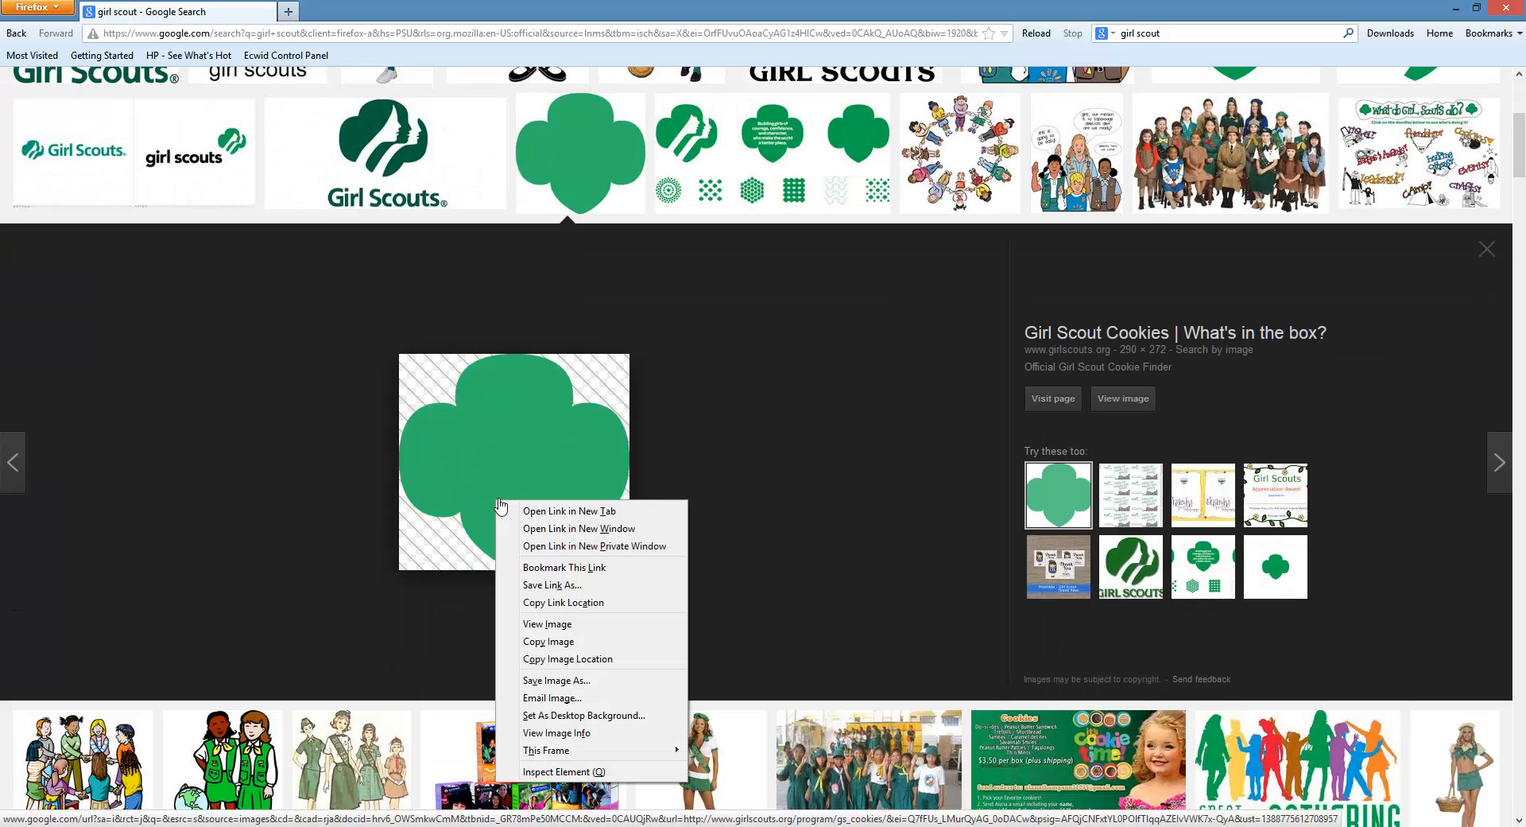
click(574, 641)
Switch back to CorelDRAW, paste the trefoil bitmap, and move it to the empty area left of the black LOVE designs.
key(alt+Tab)
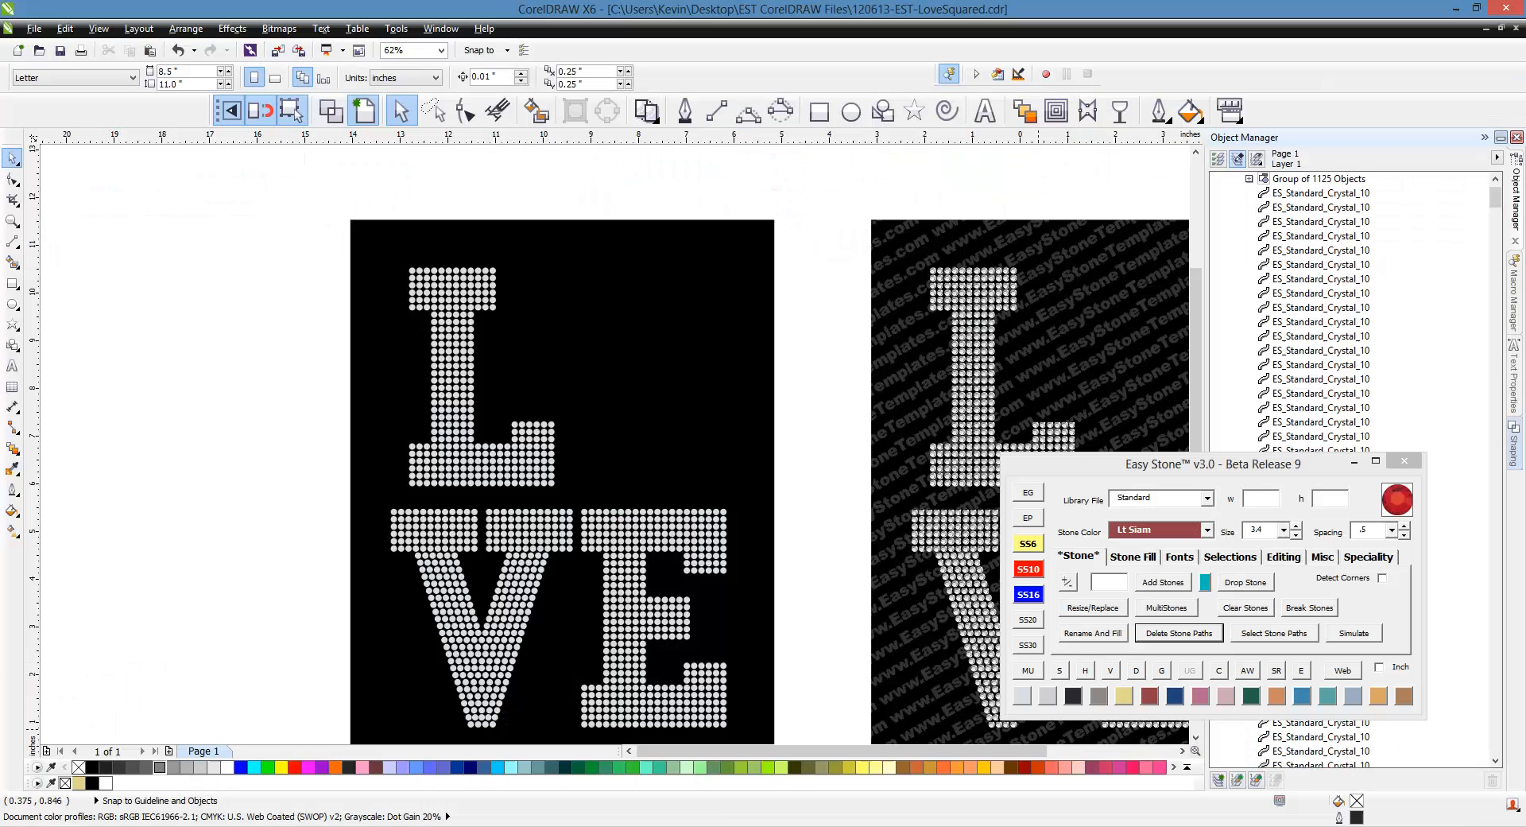
right_click(816, 427)
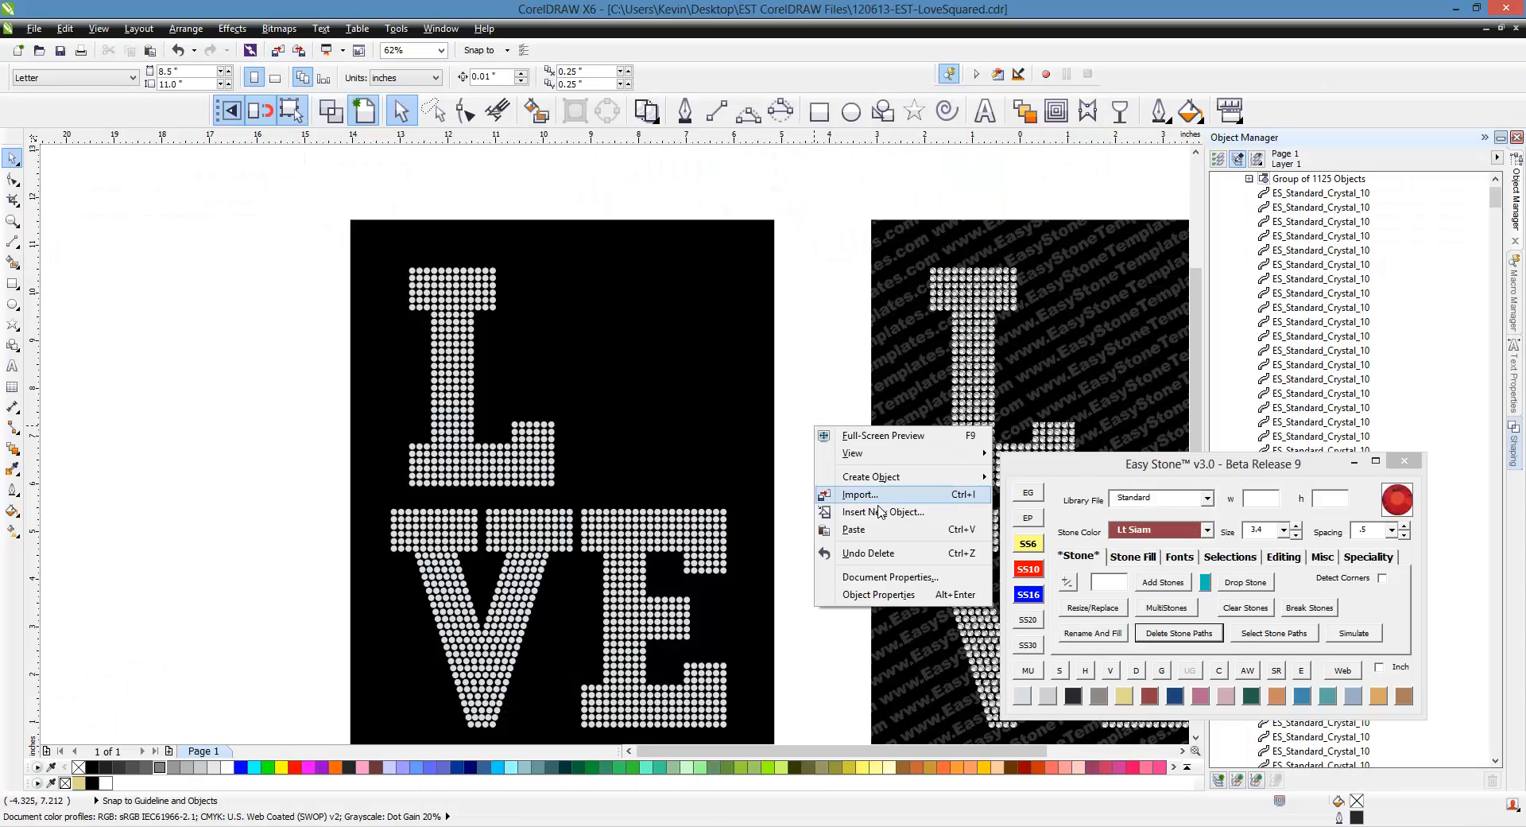
click(853, 529)
scroll(813, 403, down, 1)
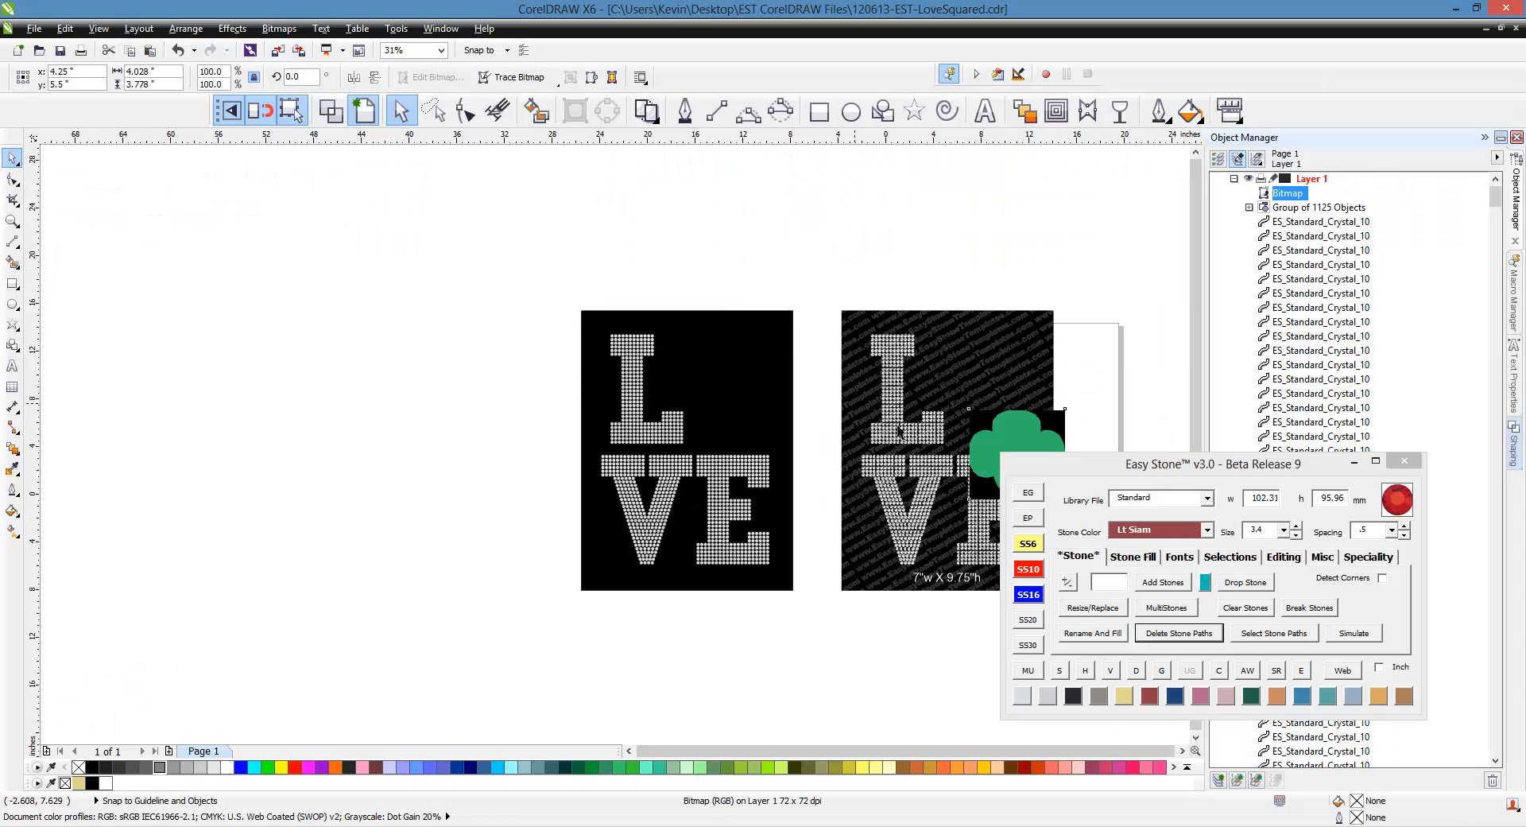
scroll(855, 405, down, 1)
scroll(929, 432, up, 1)
drag(954, 441, 346, 469)
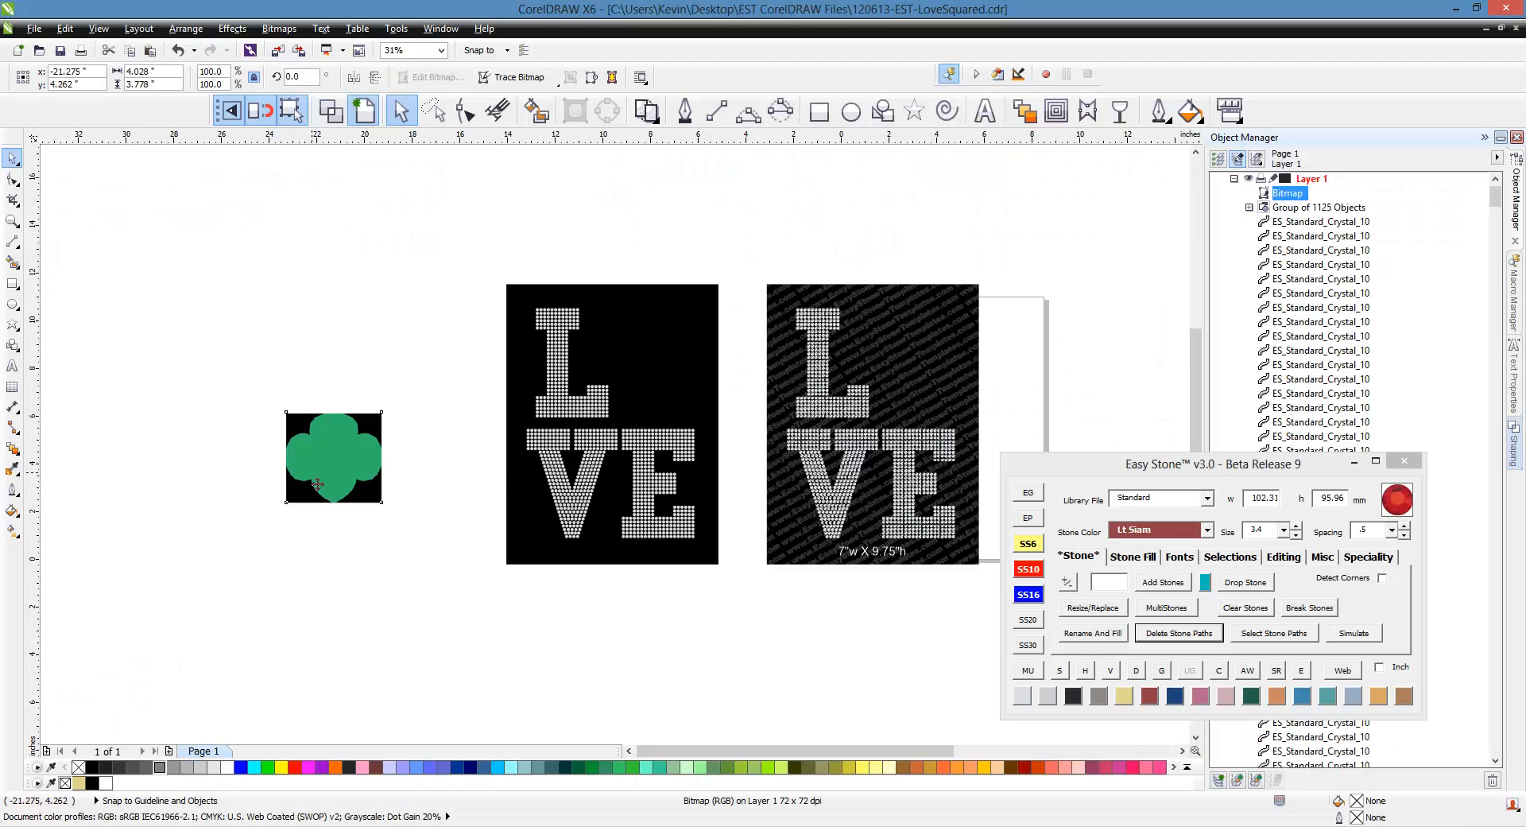
Trace the trefoil bitmap with an Outline Trace set to Low Quality Image, accepting the default trace settings.
scroll(310, 473, up, 1)
scroll(305, 487, up, 1)
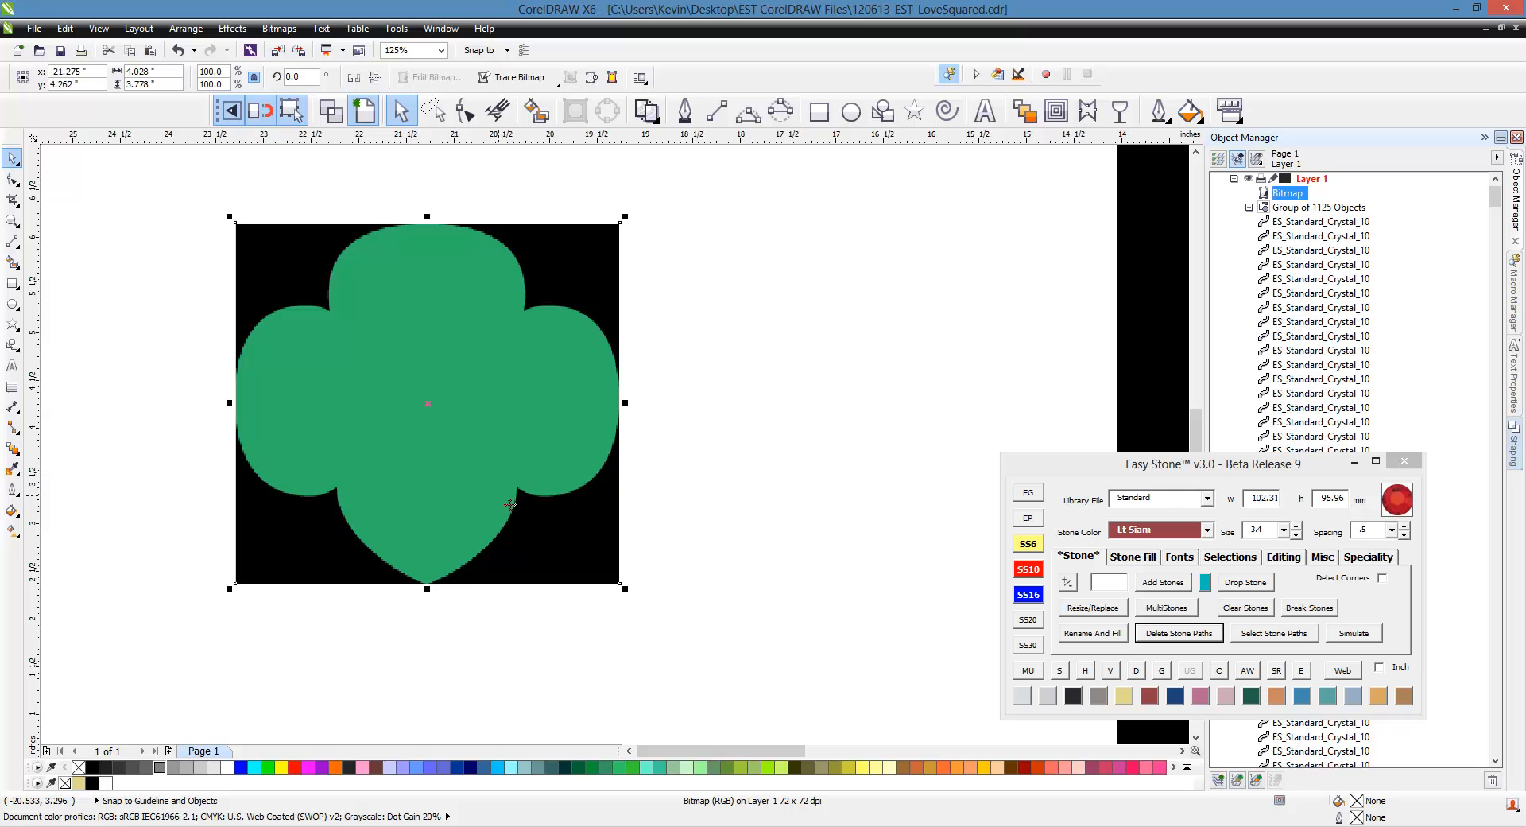
click(523, 79)
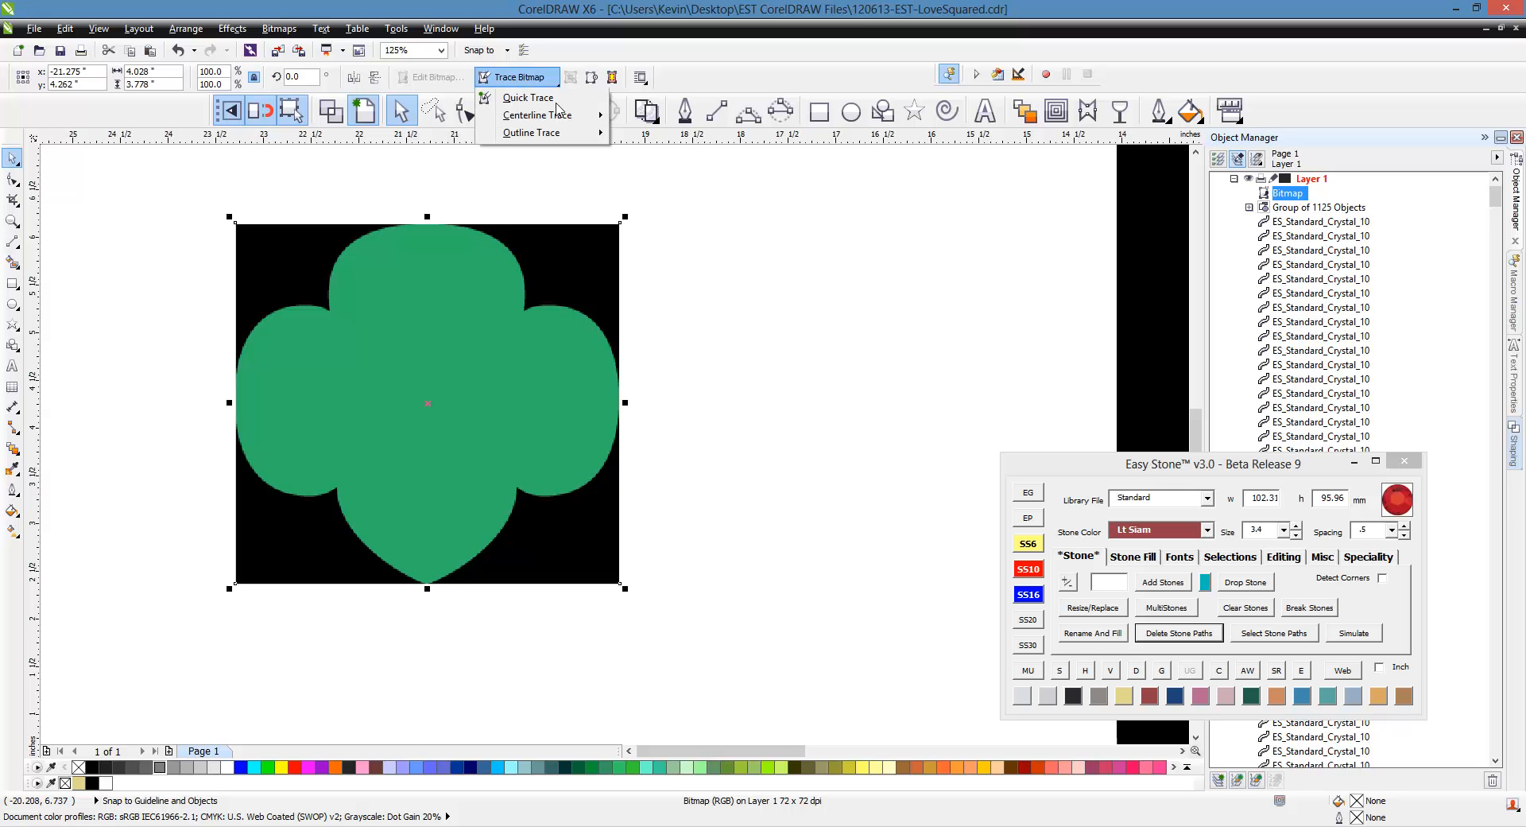
mouse_move(569, 133)
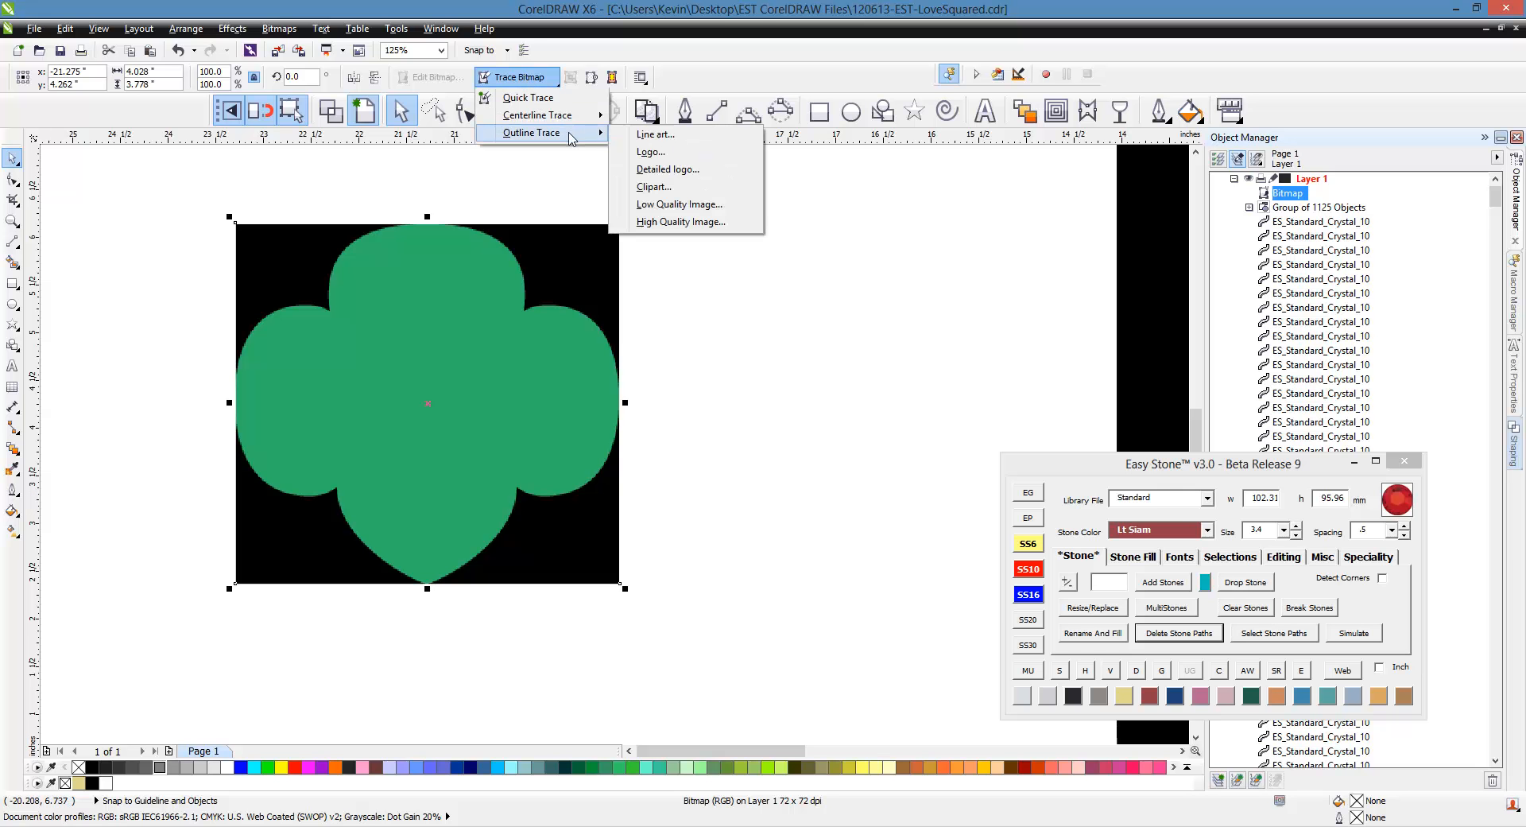
click(694, 207)
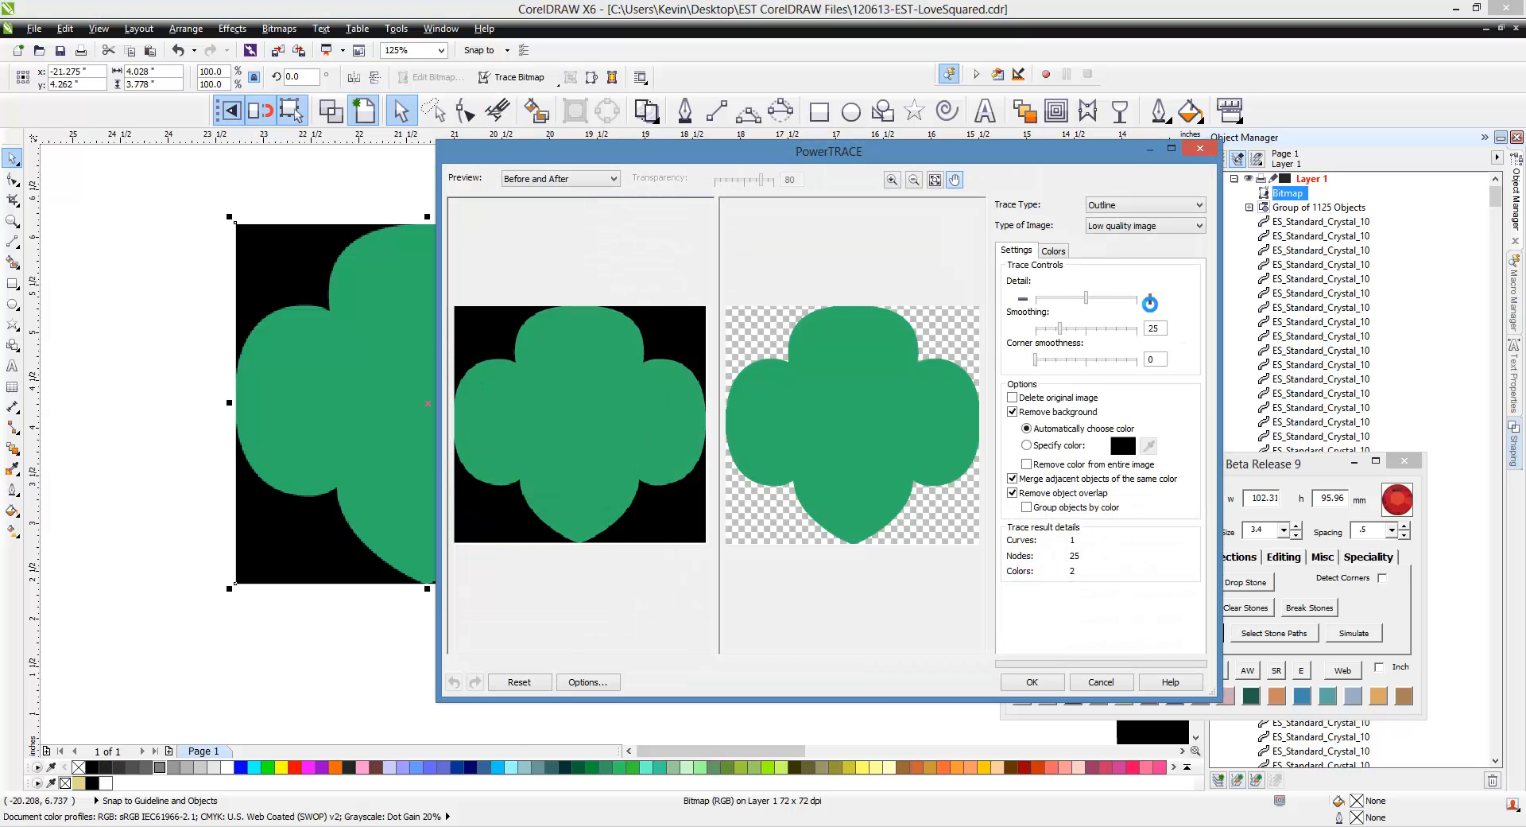
click(1051, 685)
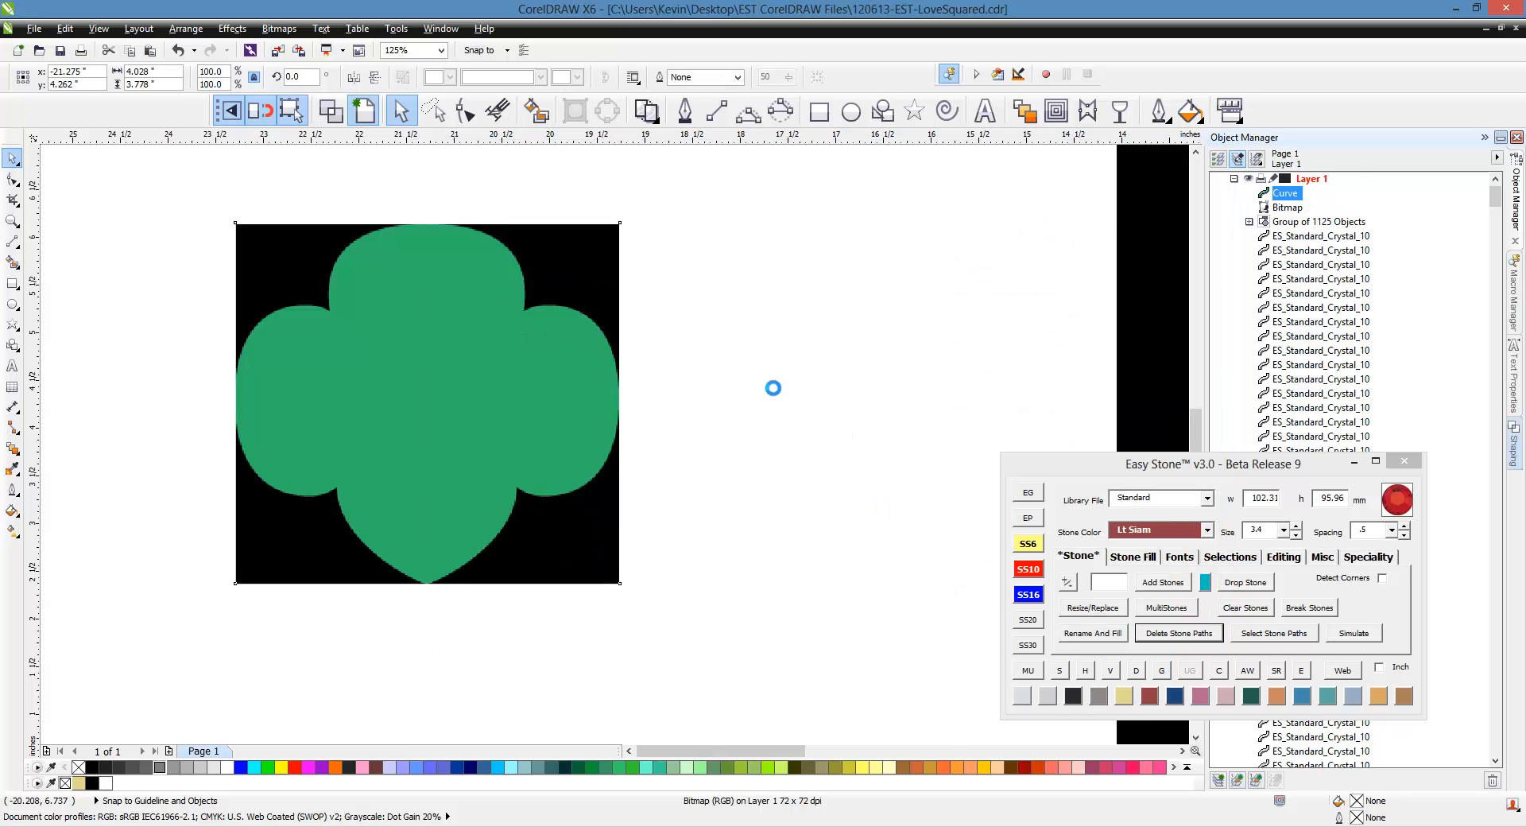
Move the traced trefoil curve off the bitmap into the empty space to its left and deselect it.
scroll(773, 388, down, 2)
drag(636, 373, 335, 385)
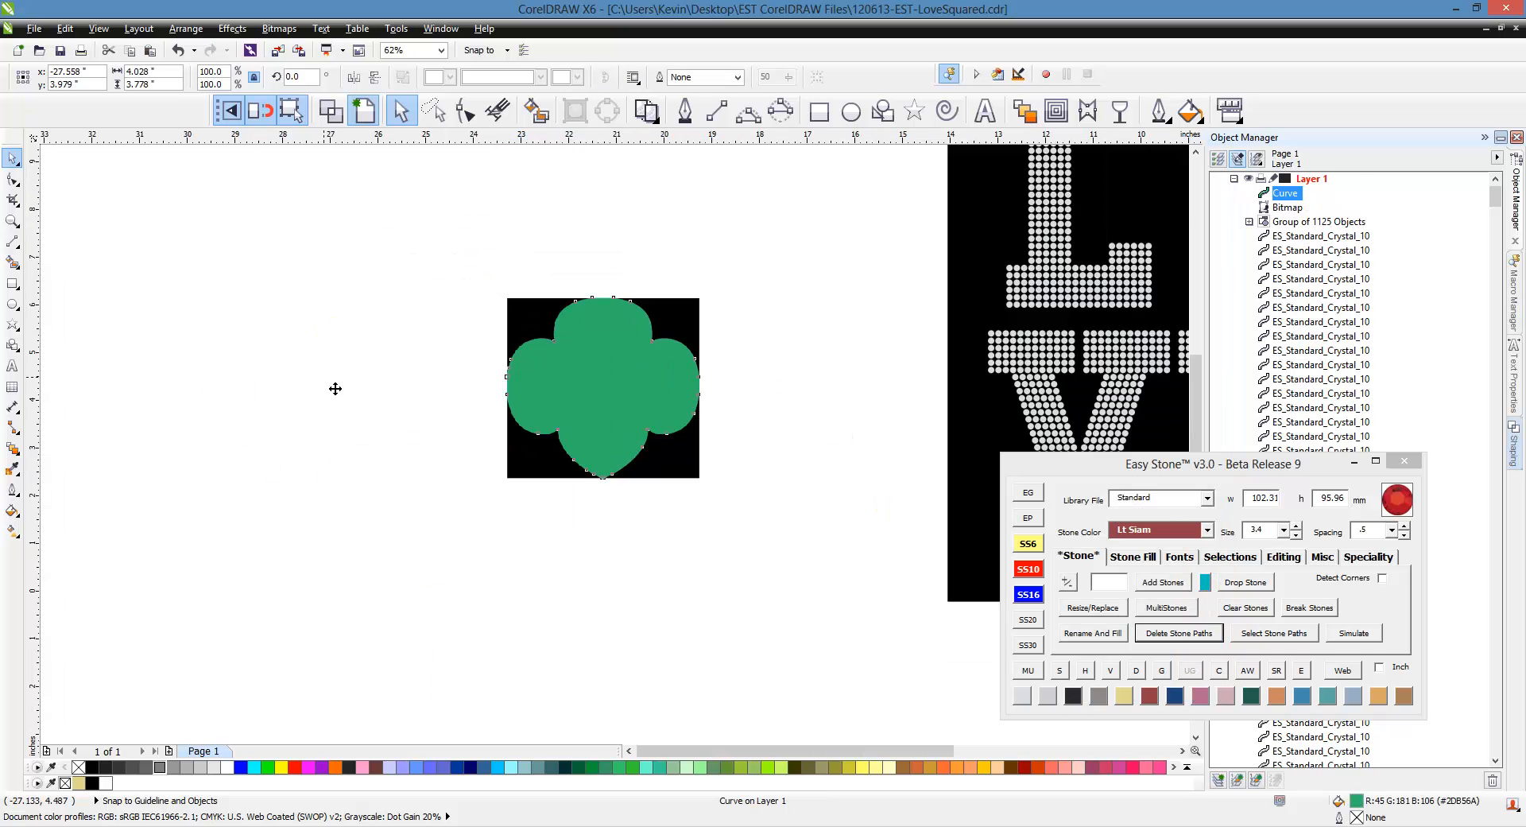
click(338, 564)
Draw a vertical line about 5.5 inches tall beside the traced trefoil and centre it horizontally on the shape.
scroll(209, 352, up, 2)
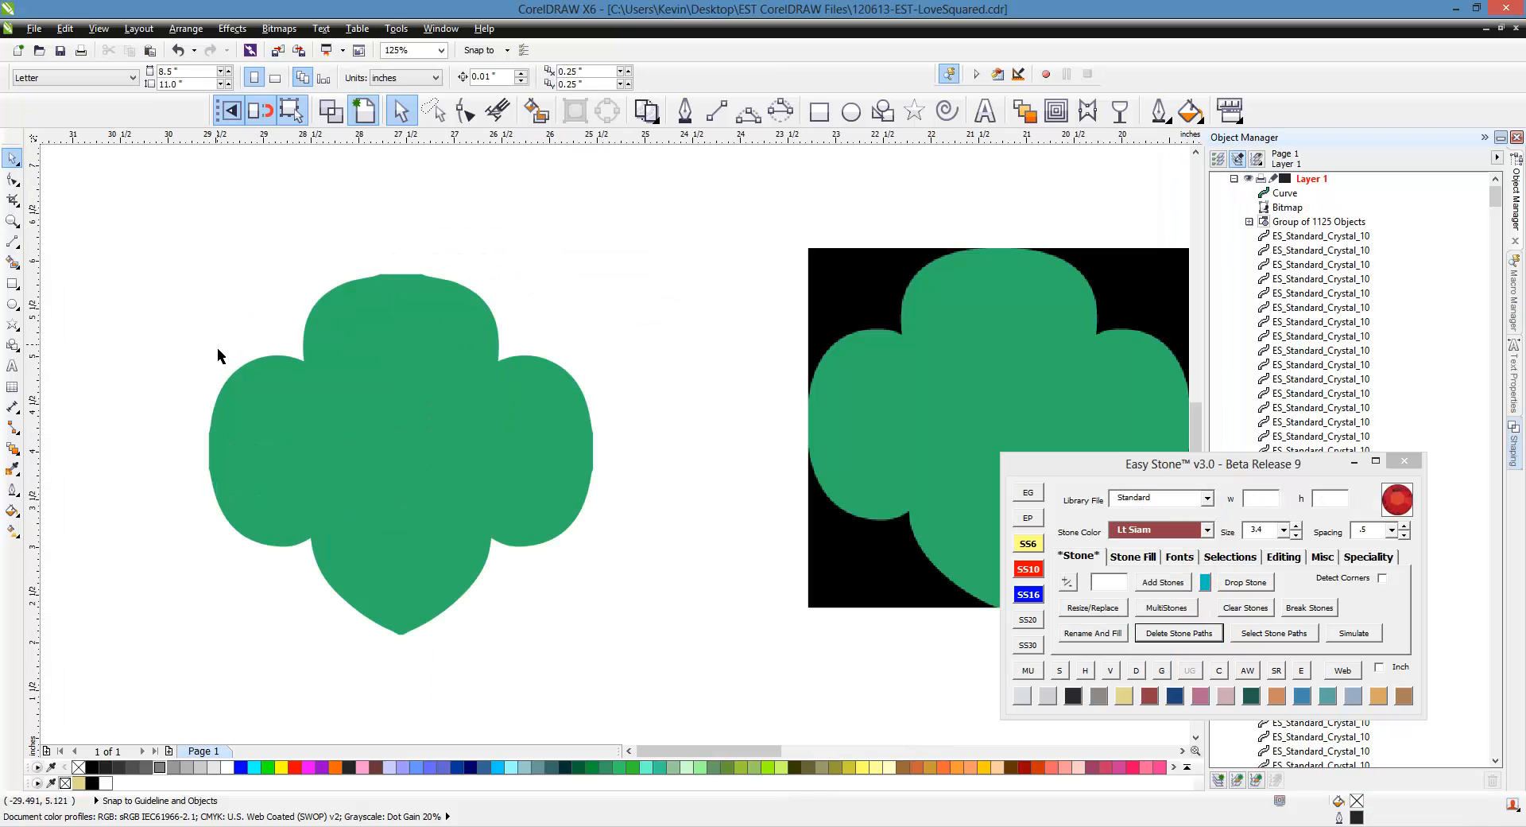
click(716, 111)
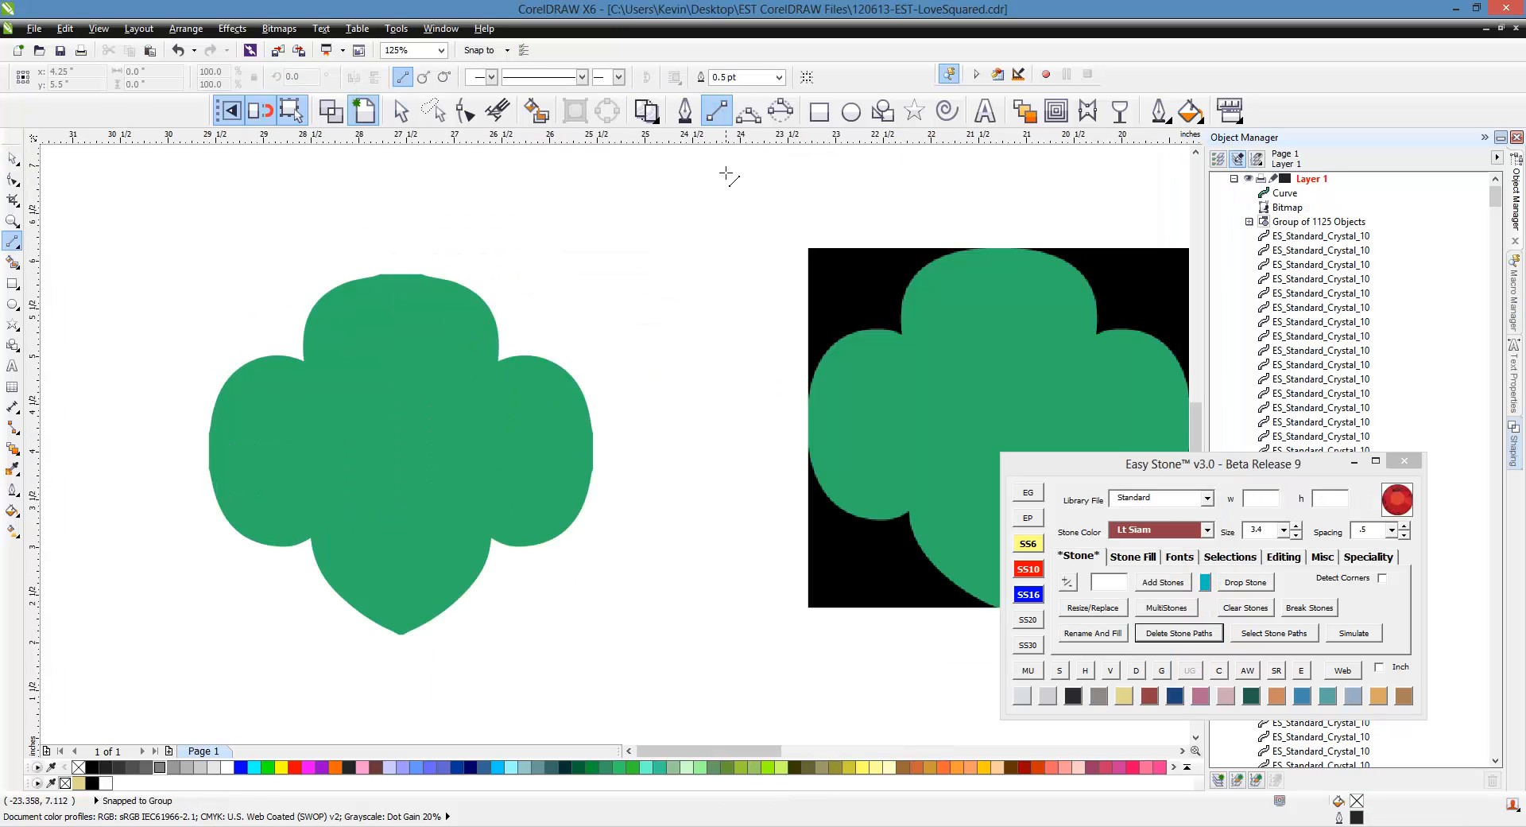
drag(680, 184, 681, 710)
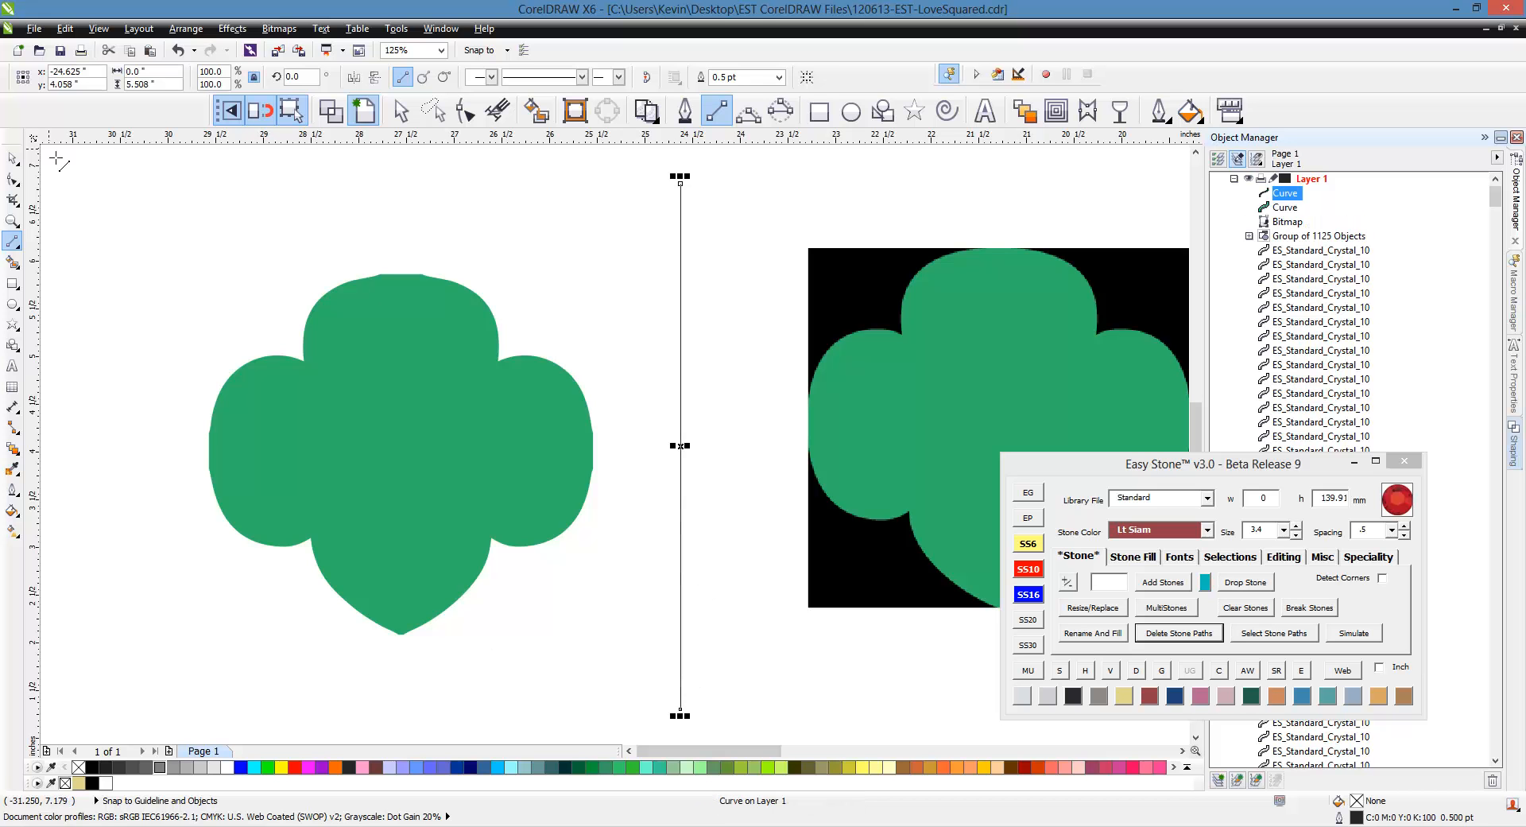
key(space)
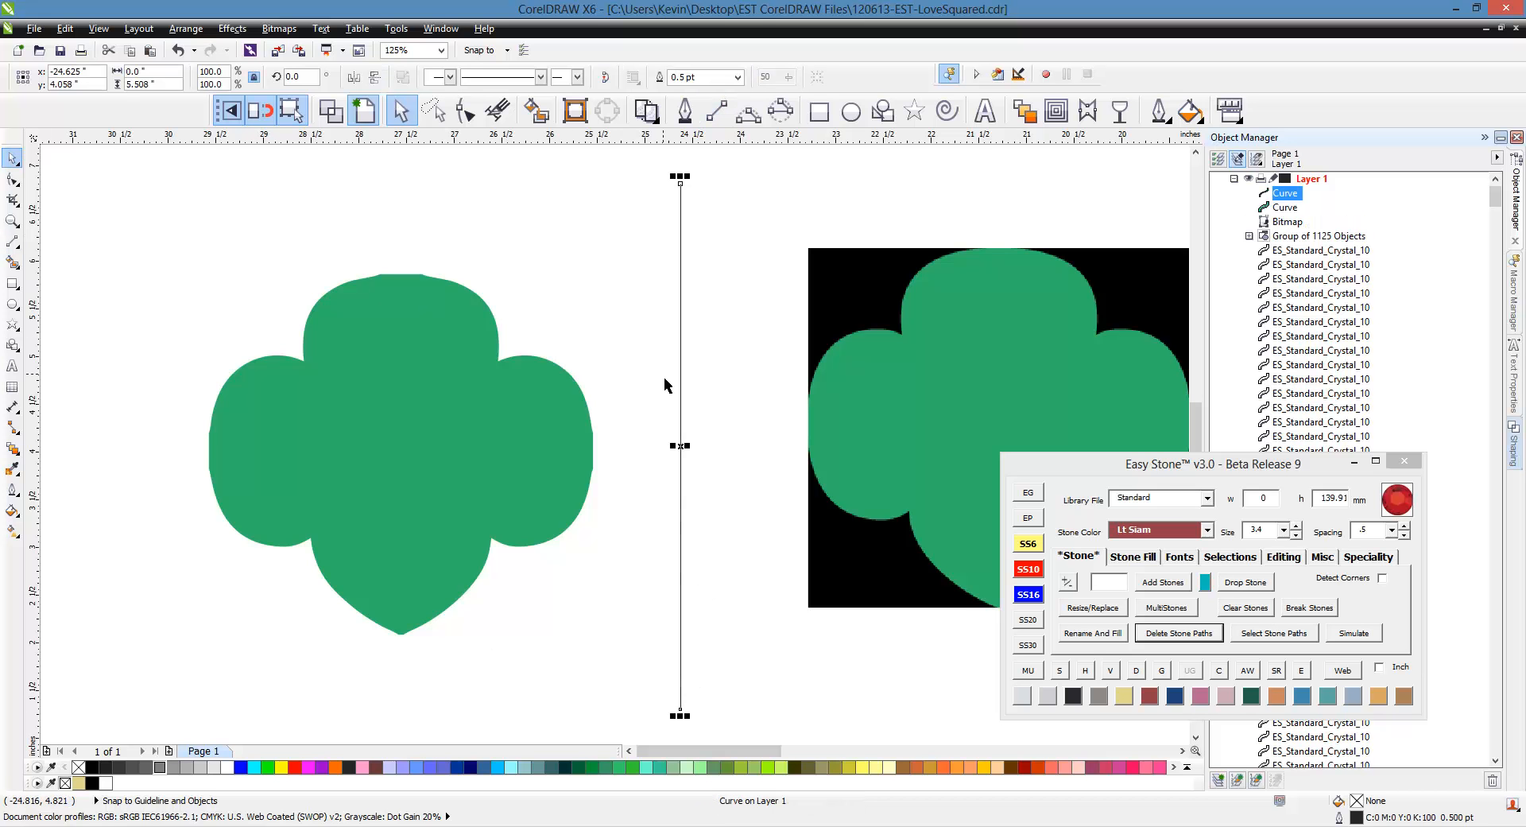
shift+click(443, 384)
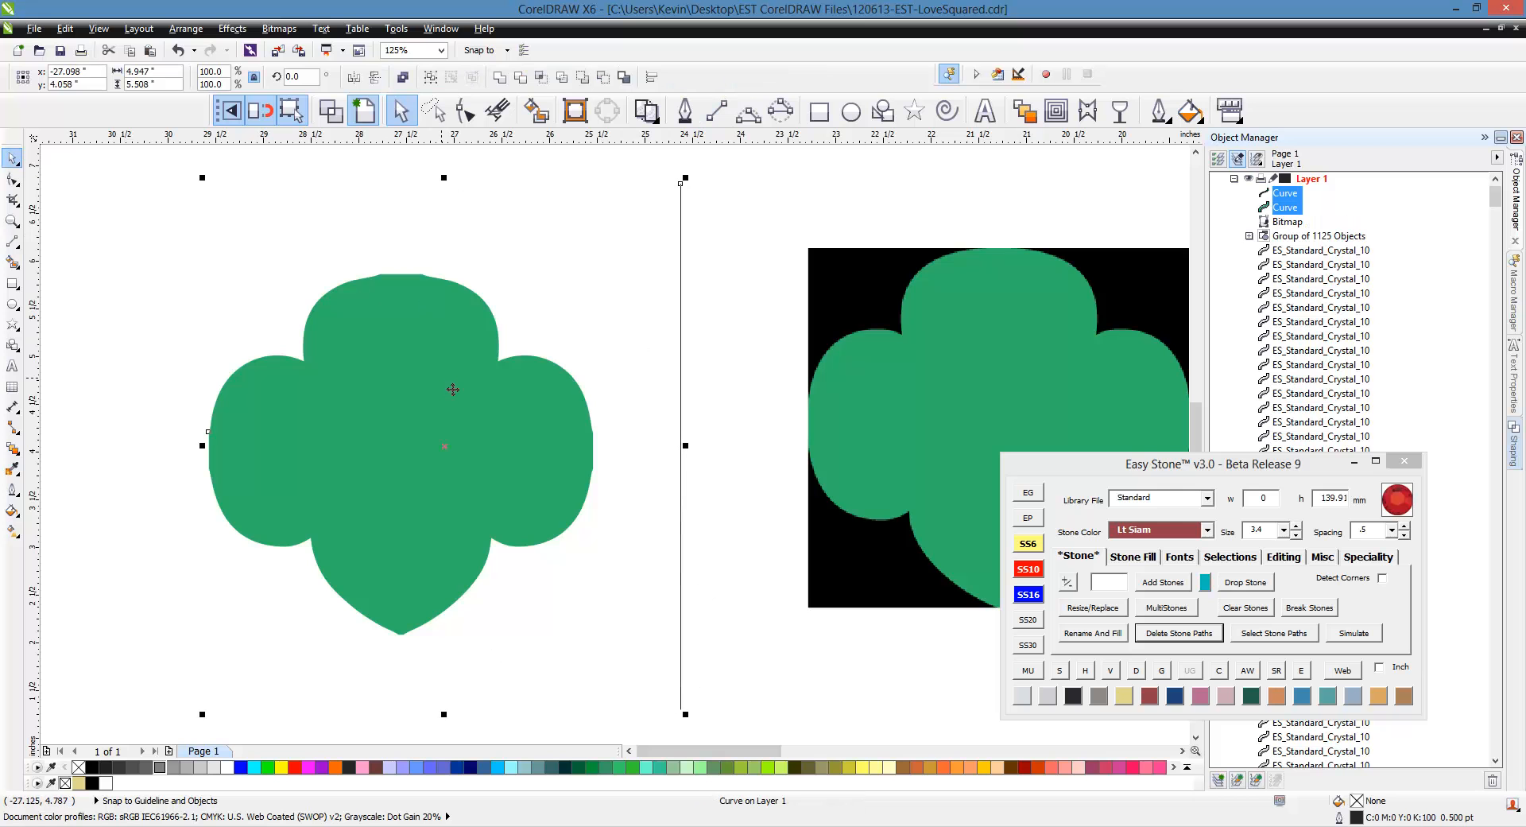
key(c)
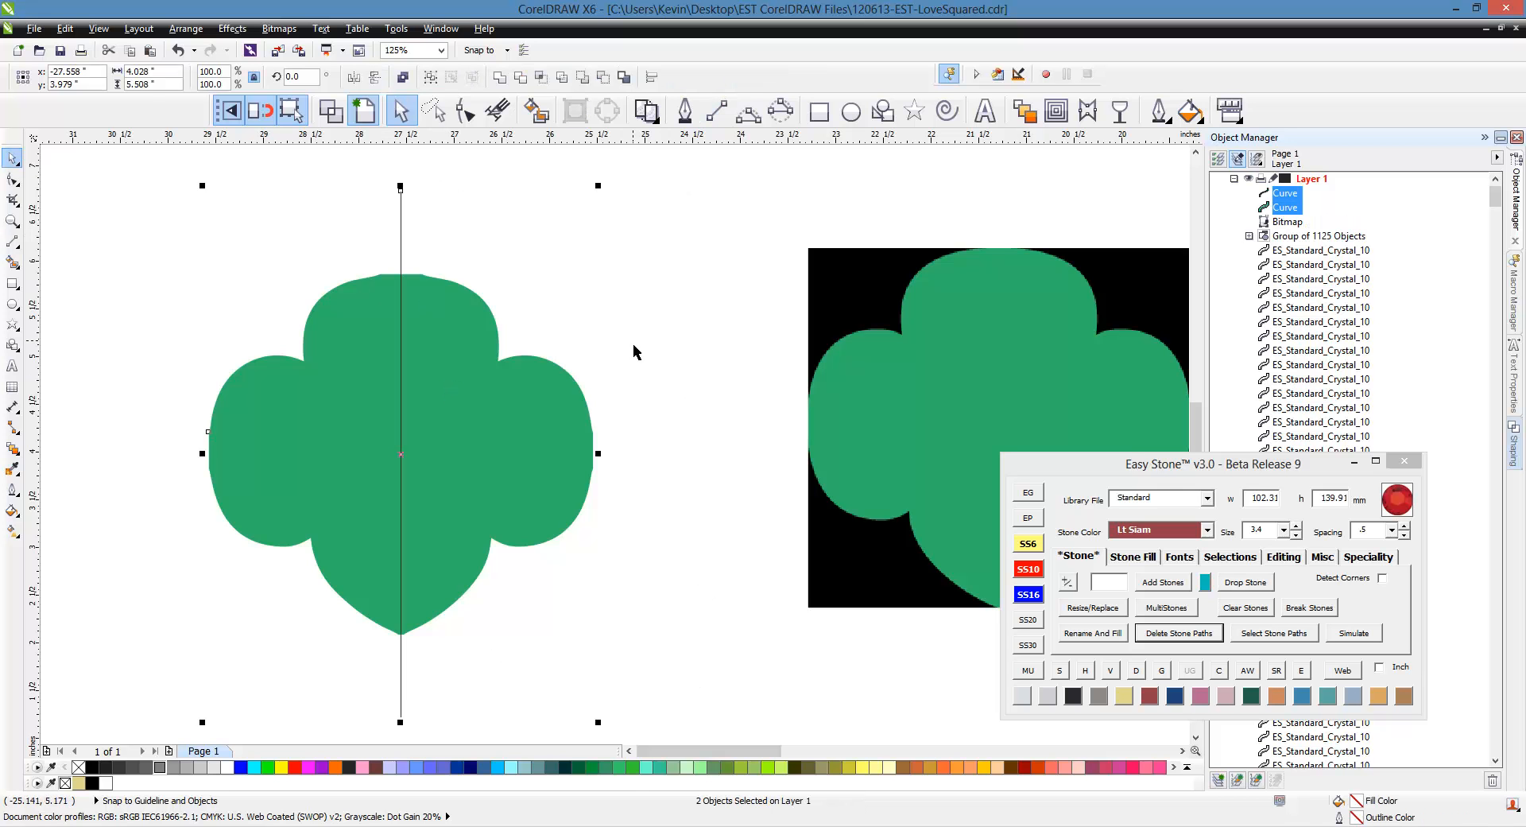
key(Escape)
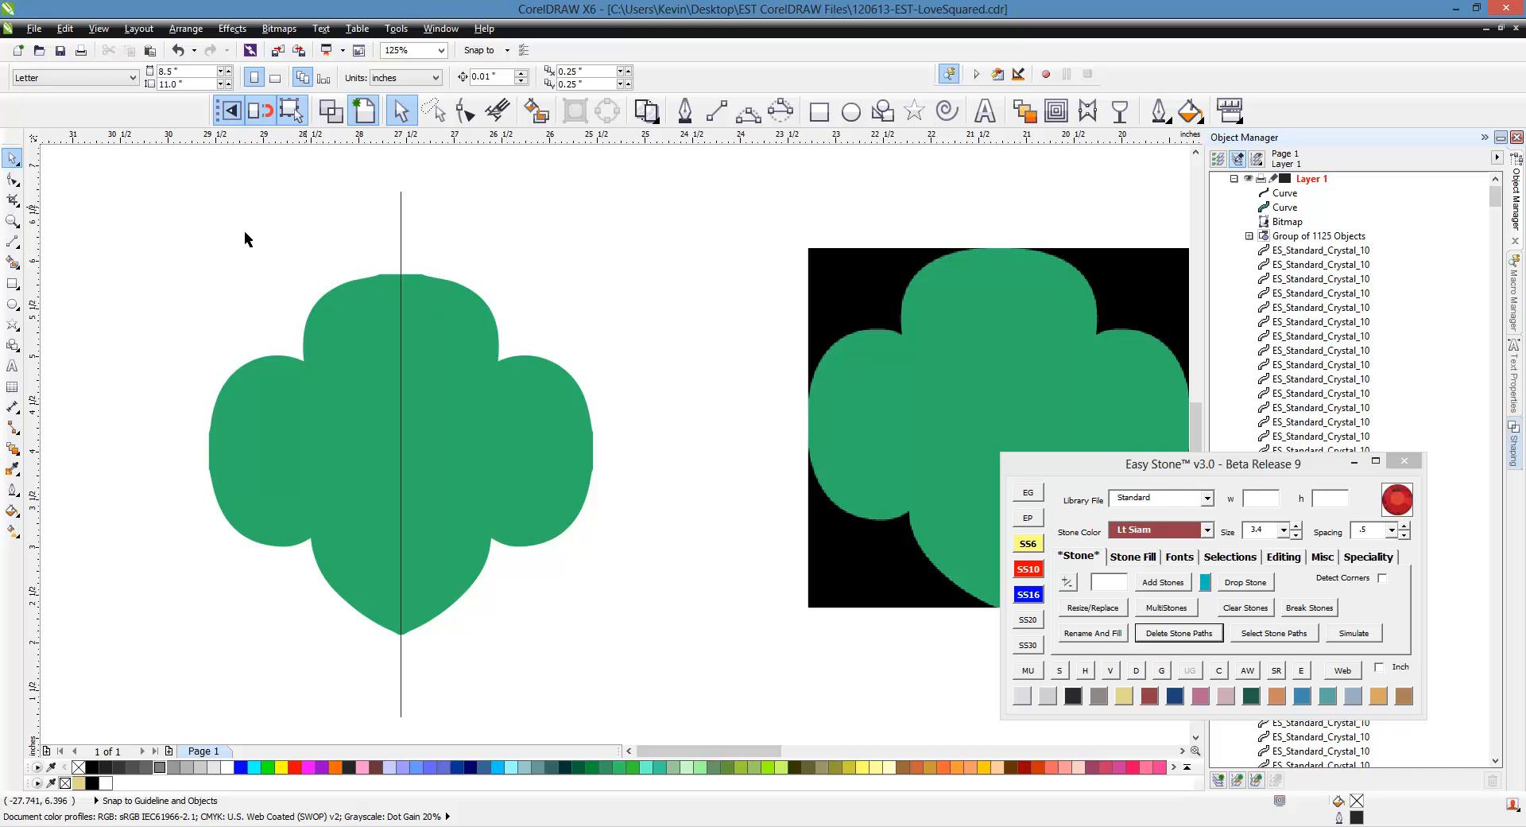
Use Smart Fill to create a teal half-trefoil shape from the area right of the vertical line.
click(537, 111)
click(482, 407)
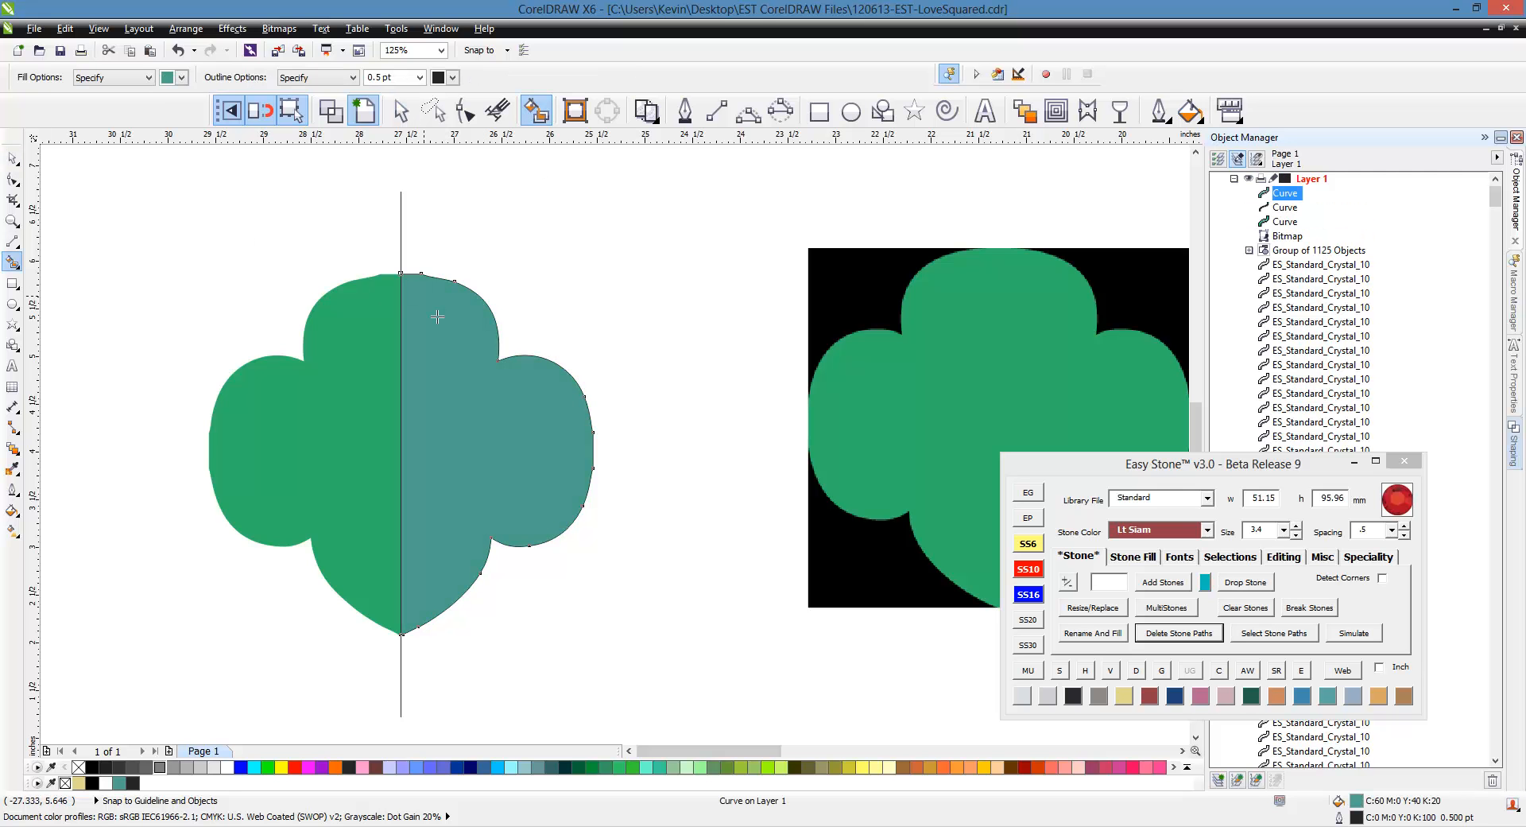
click(12, 158)
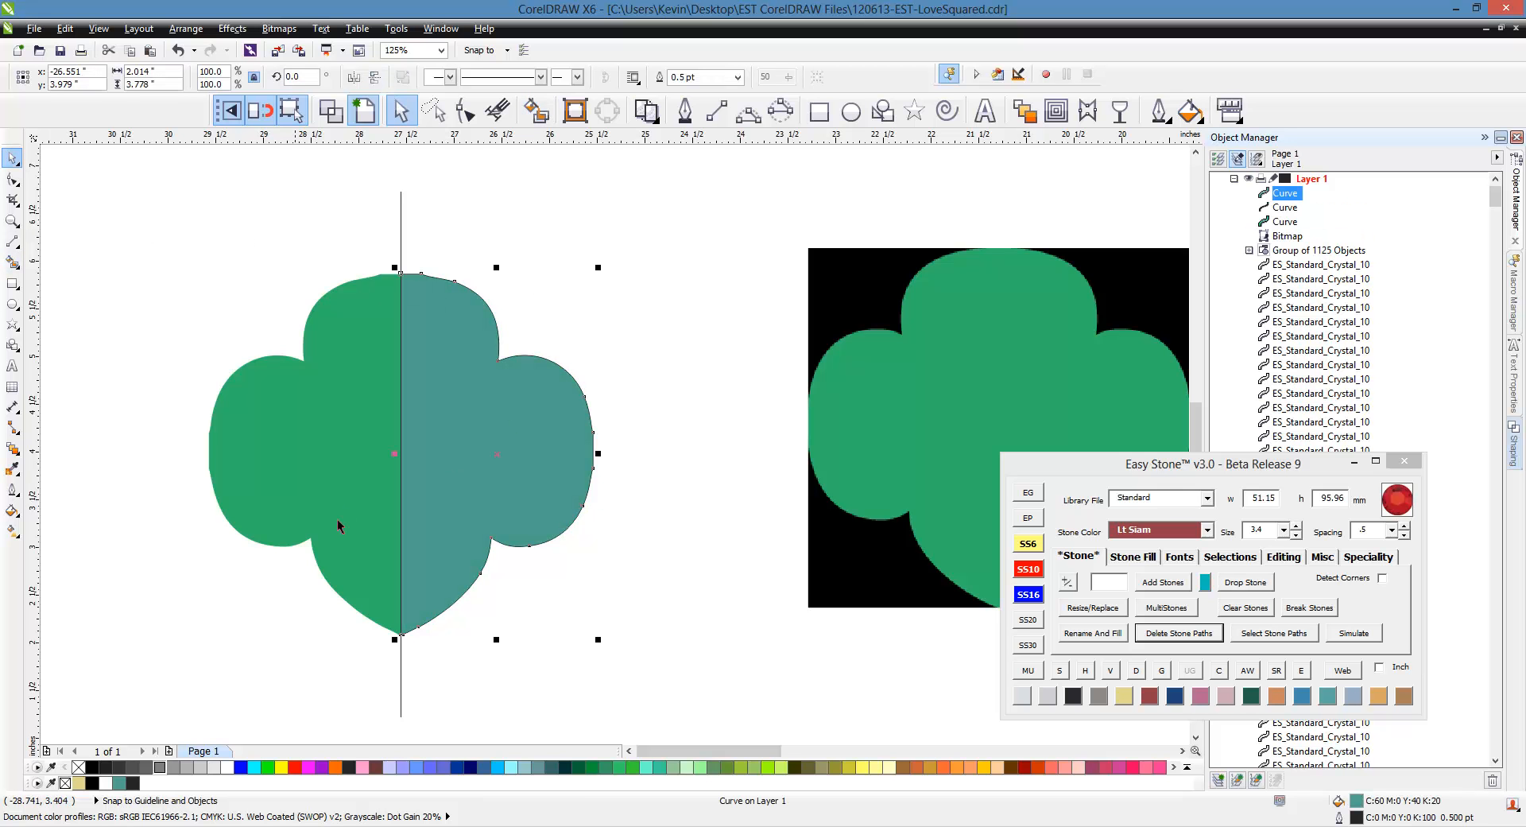
Move the teal half-trefoil onto the plain black design, into the gap beside the letter L.
scroll(310, 287, down, 2)
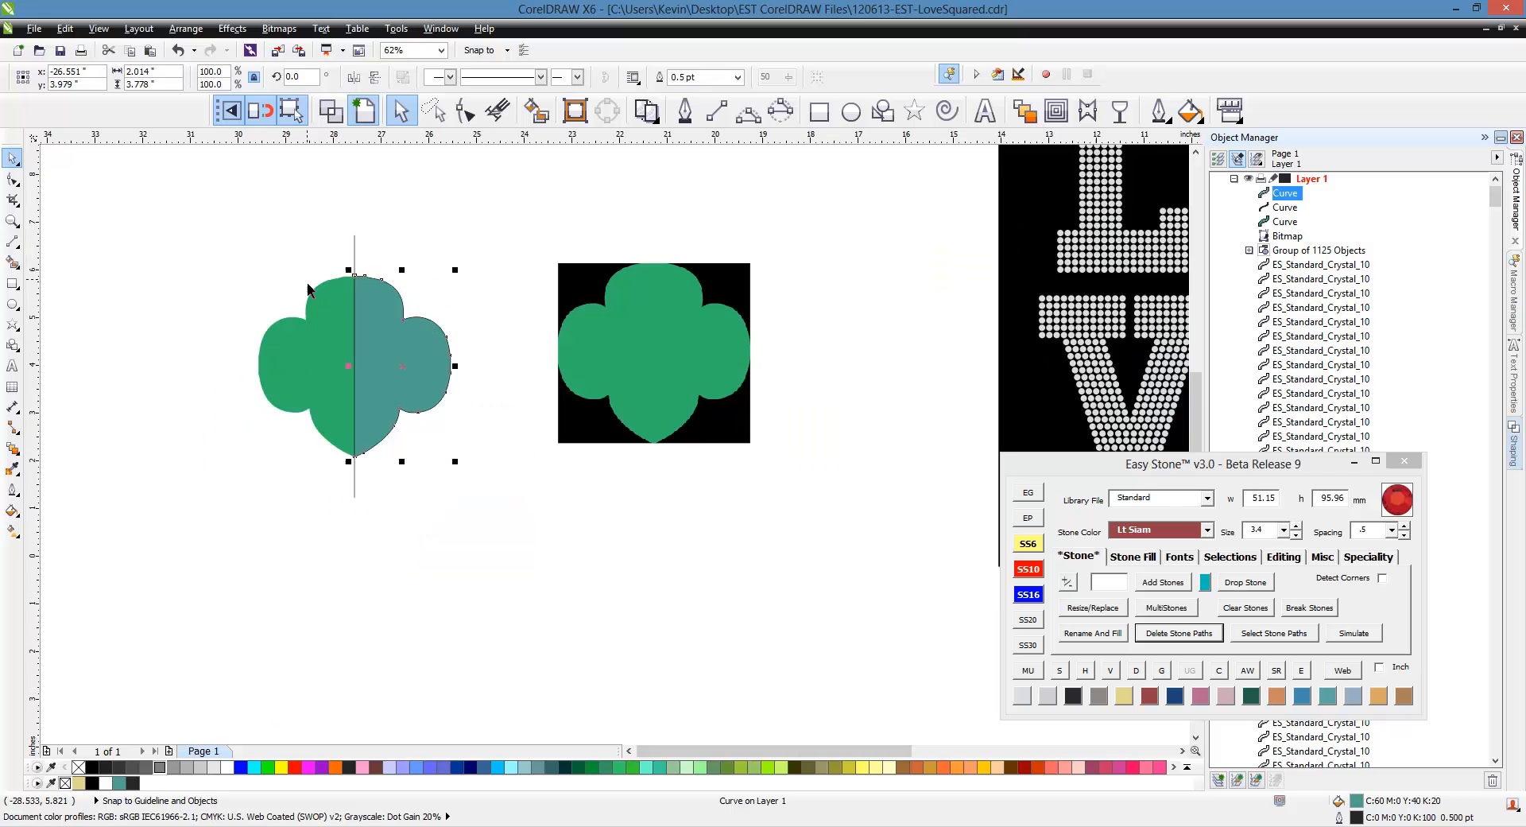
scroll(246, 280, down, 1)
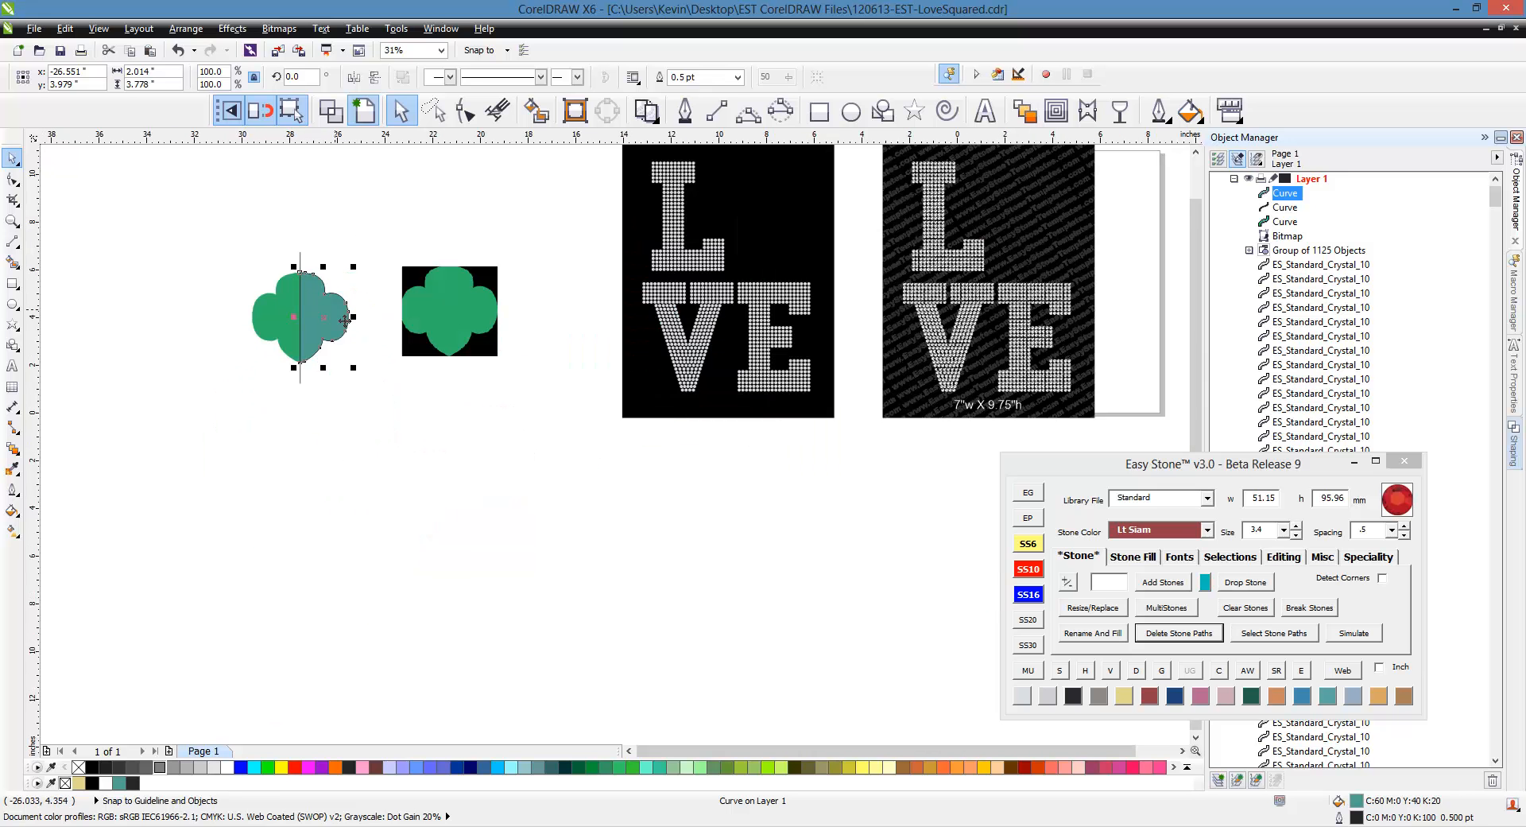
drag(342, 318, 812, 210)
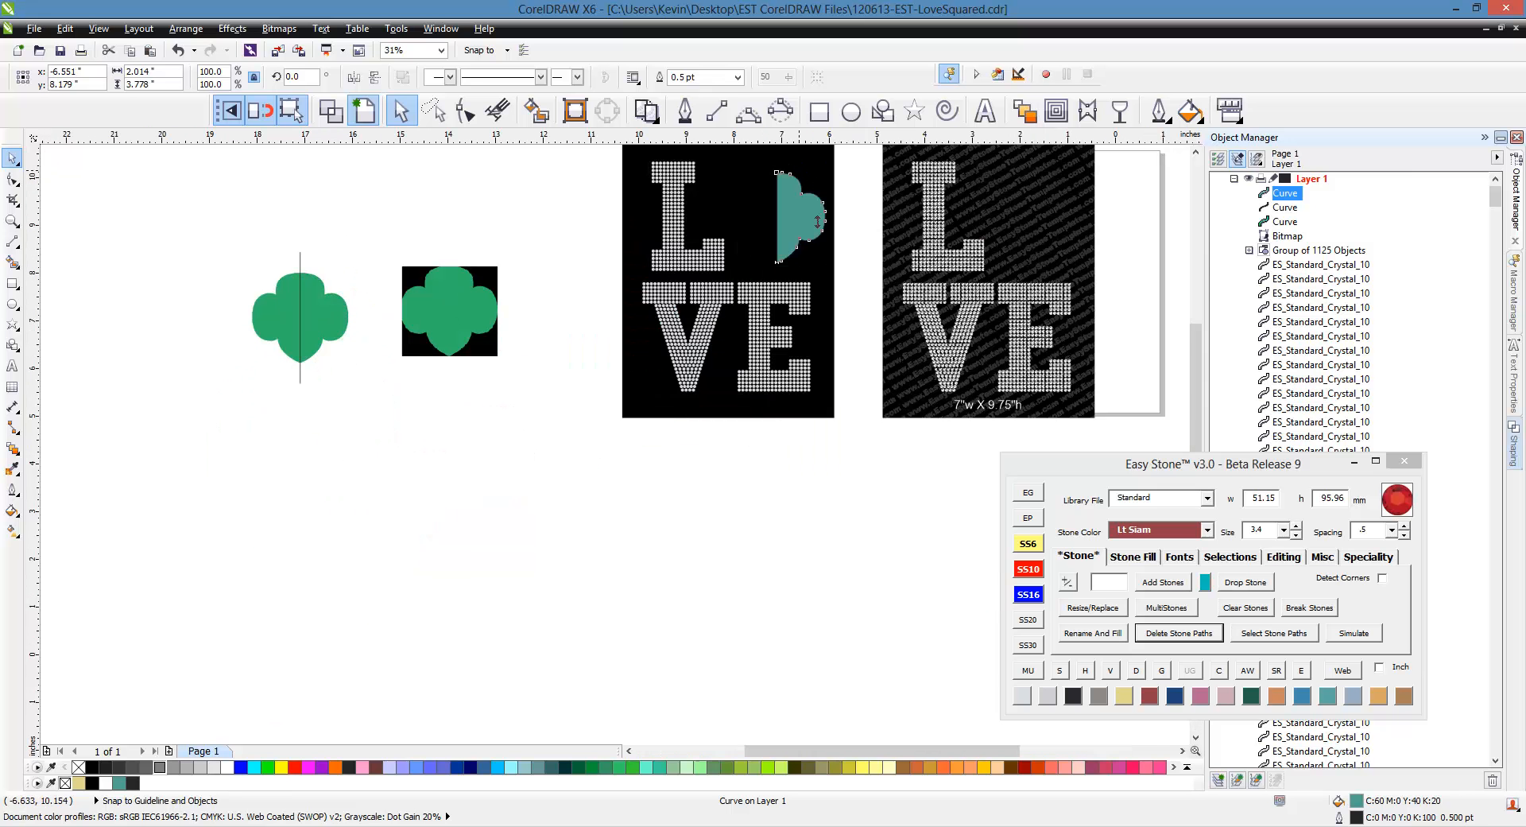
Mirror a copy of the half-trefoil across its straight edge to complete the shape, and select both halves.
scroll(799, 170, up, 1)
drag(864, 273, 658, 270)
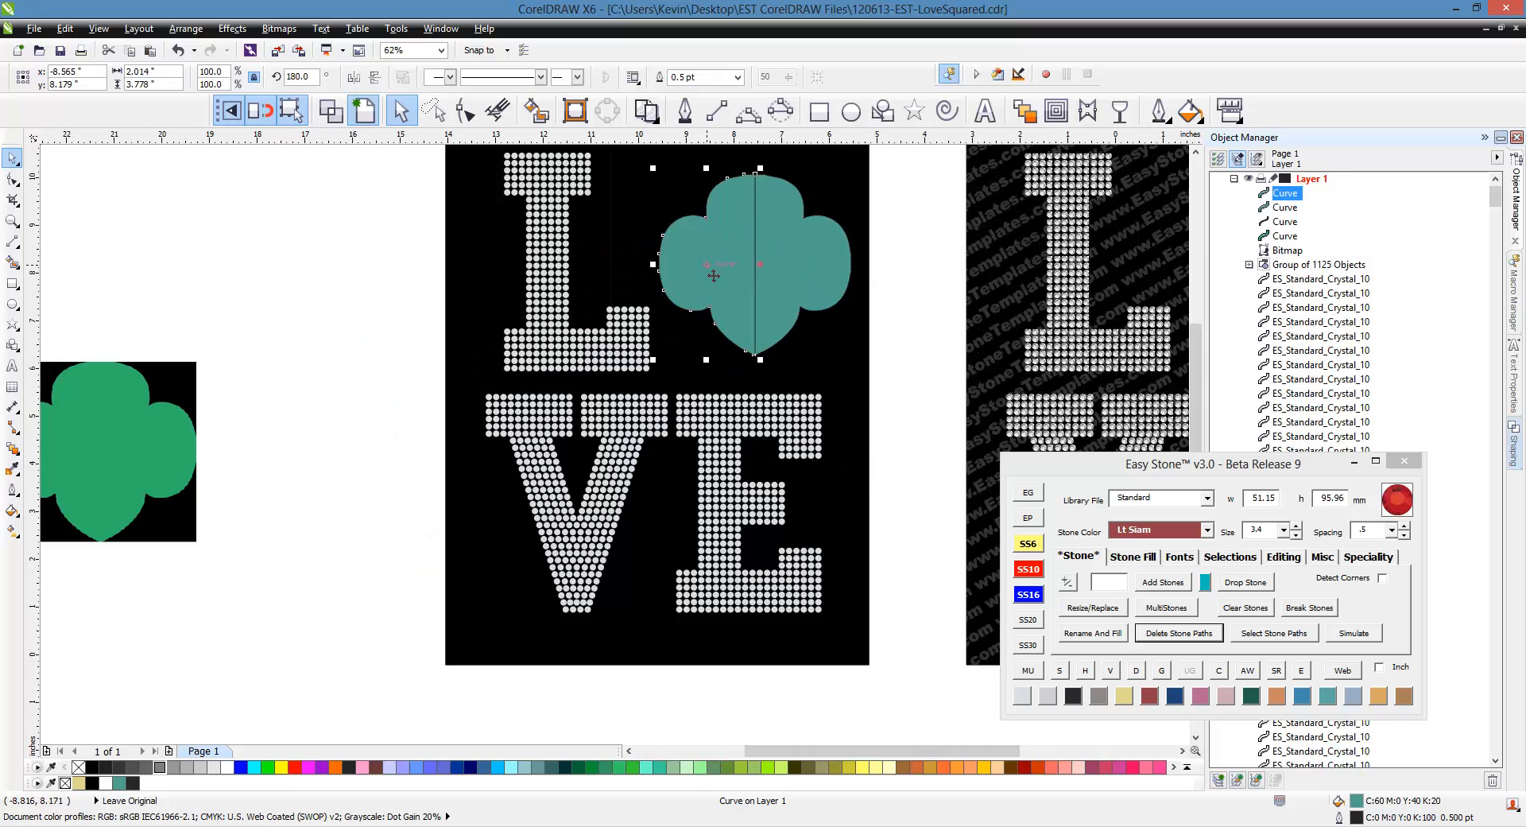
shift+click(784, 273)
Scale both trefoil halves to about 4.33 by 4.06 inches and position them beside the L as the letter O.
scroll(548, 413, down, 1)
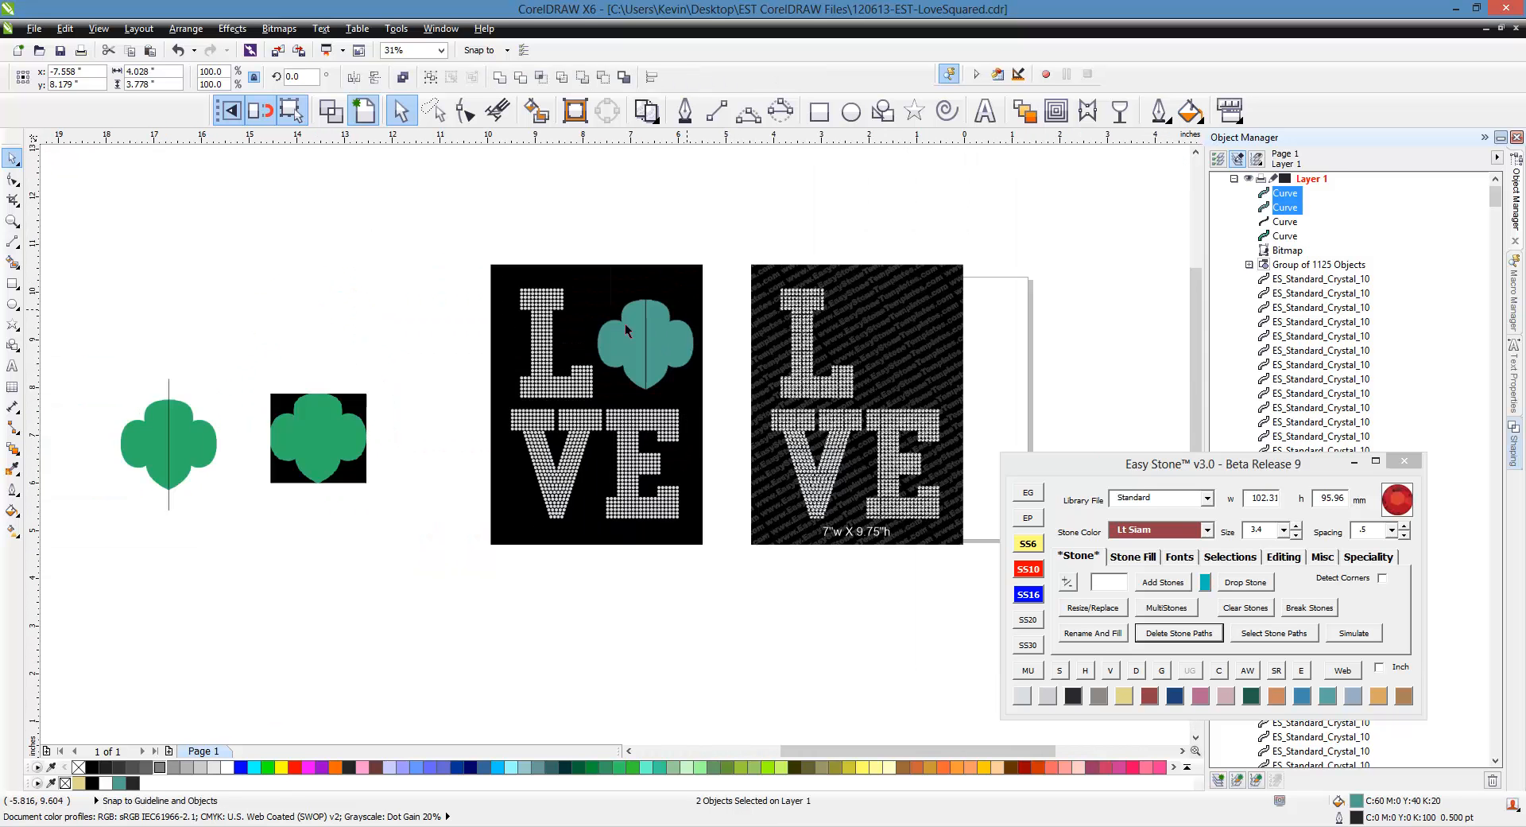
scroll(635, 349, up, 1)
drag(704, 282, 727, 287)
drag(693, 344, 624, 349)
scroll(621, 362, up, 2)
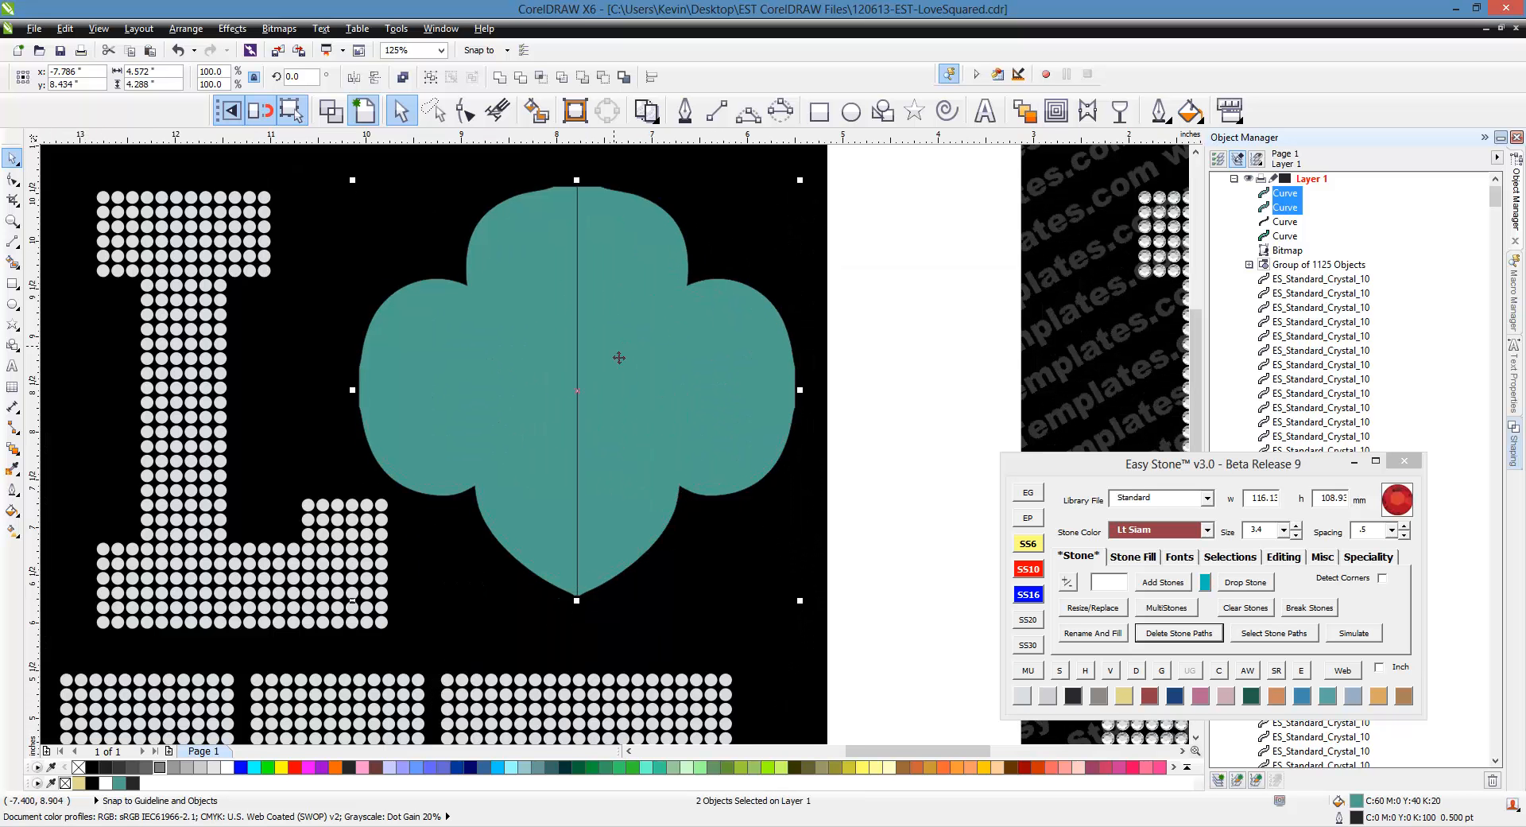
drag(629, 420, 631, 438)
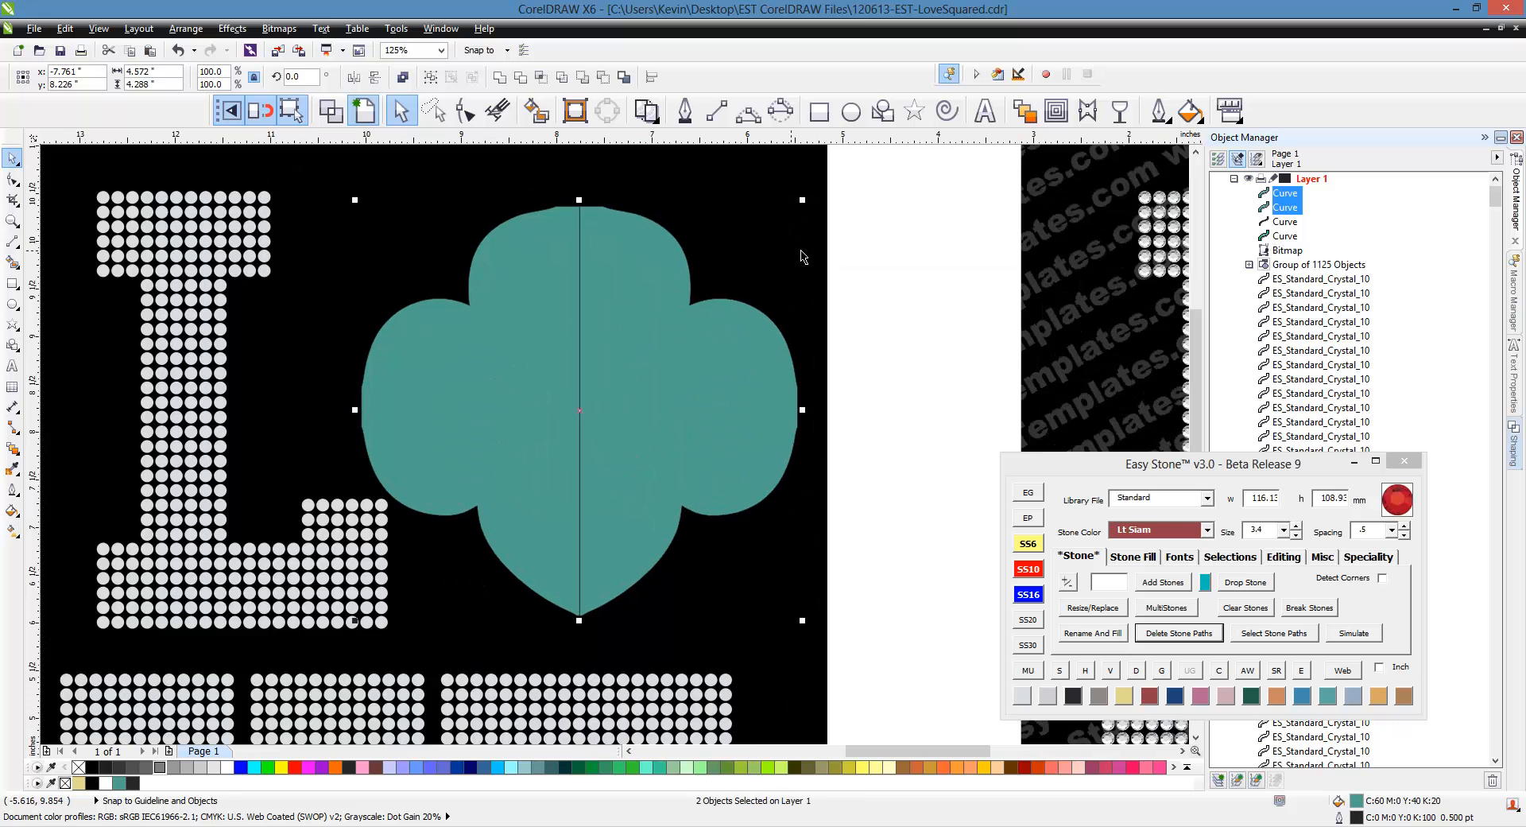
drag(811, 215, 785, 233)
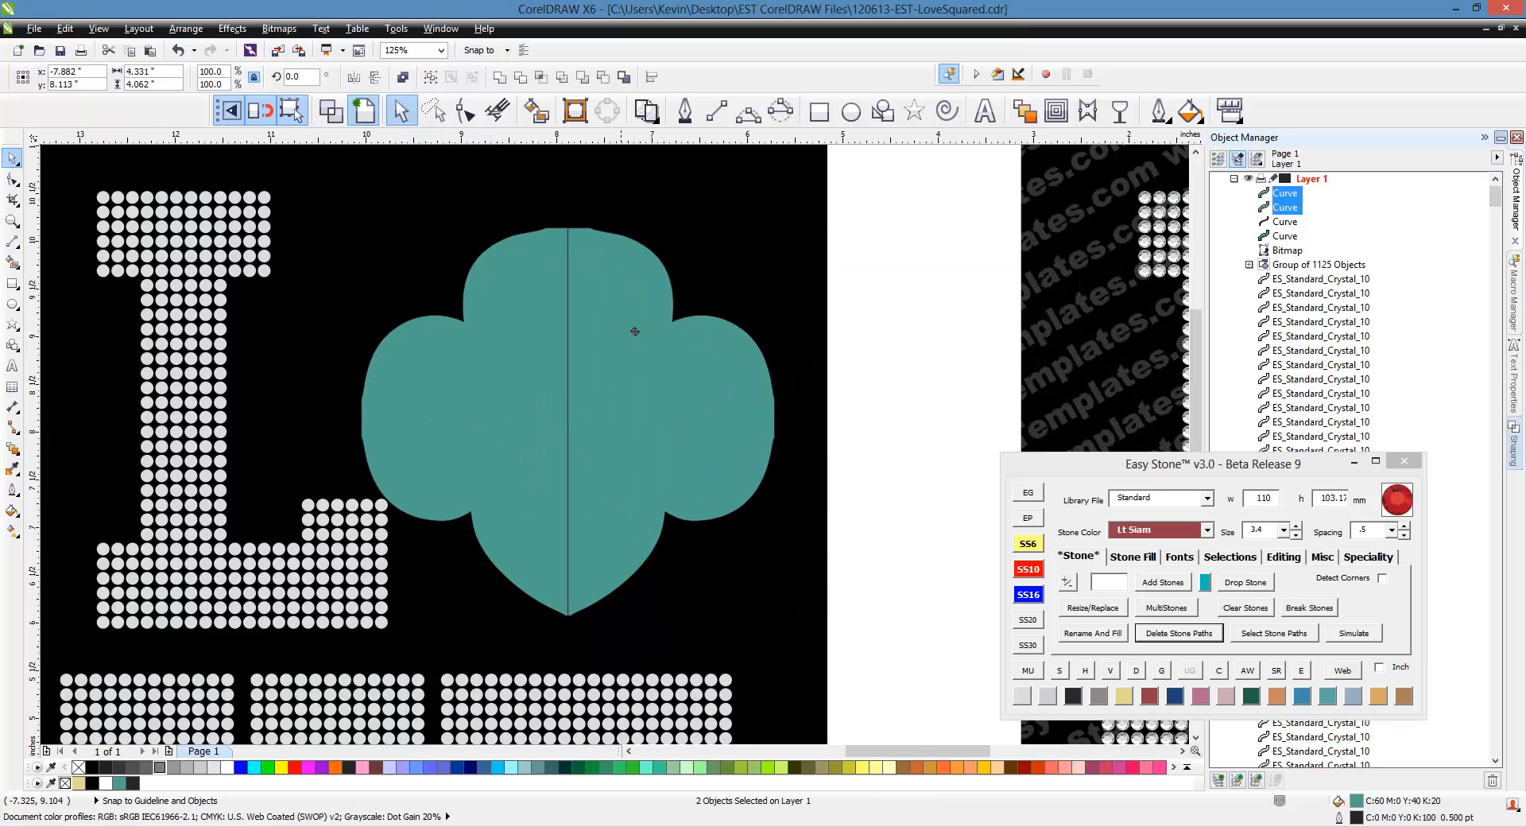
drag(634, 331, 642, 314)
scroll(524, 251, down, 2)
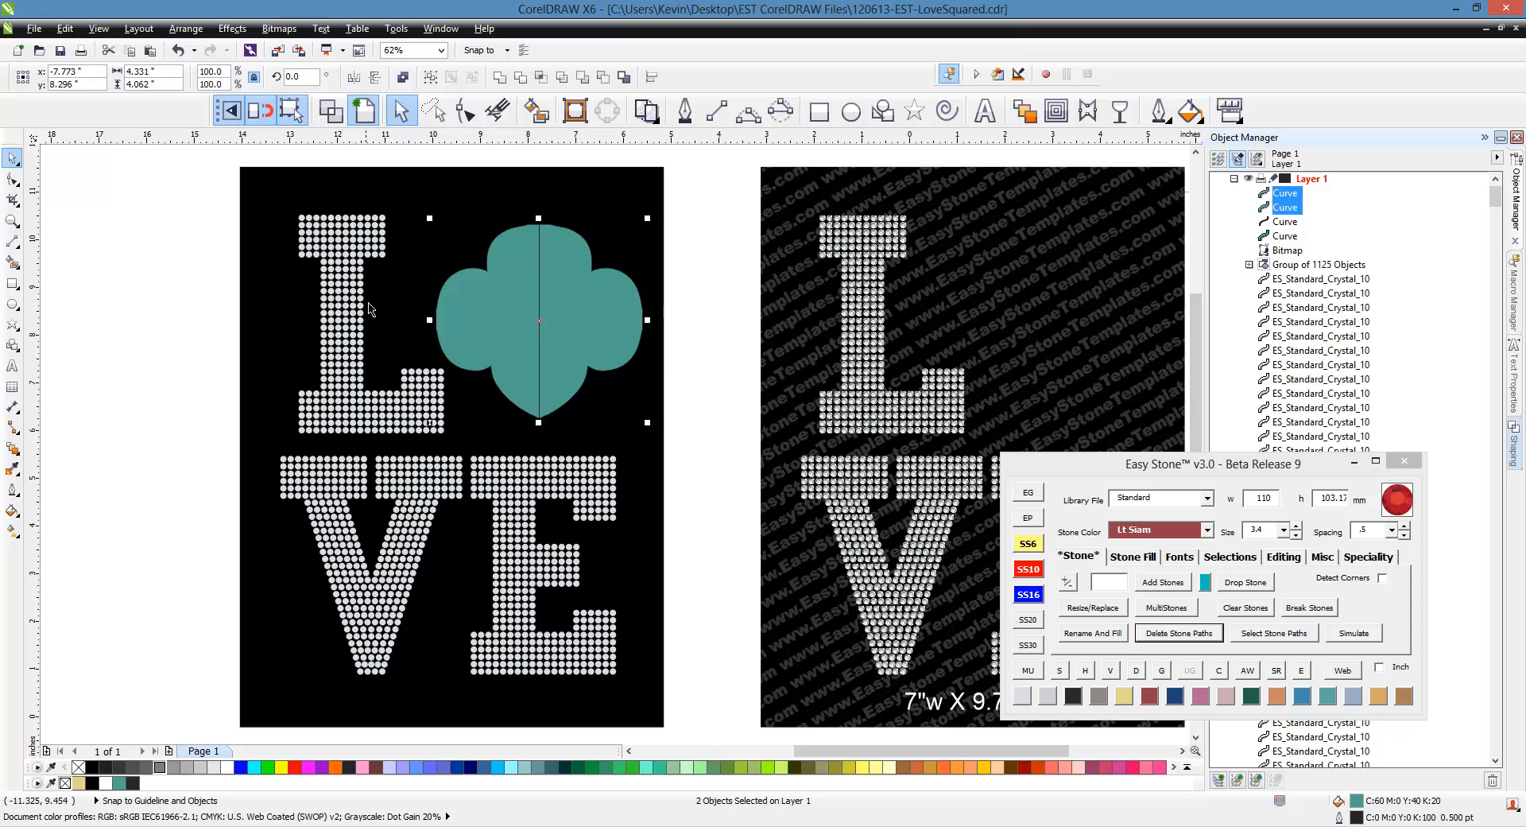
scroll(913, 411, down, 2)
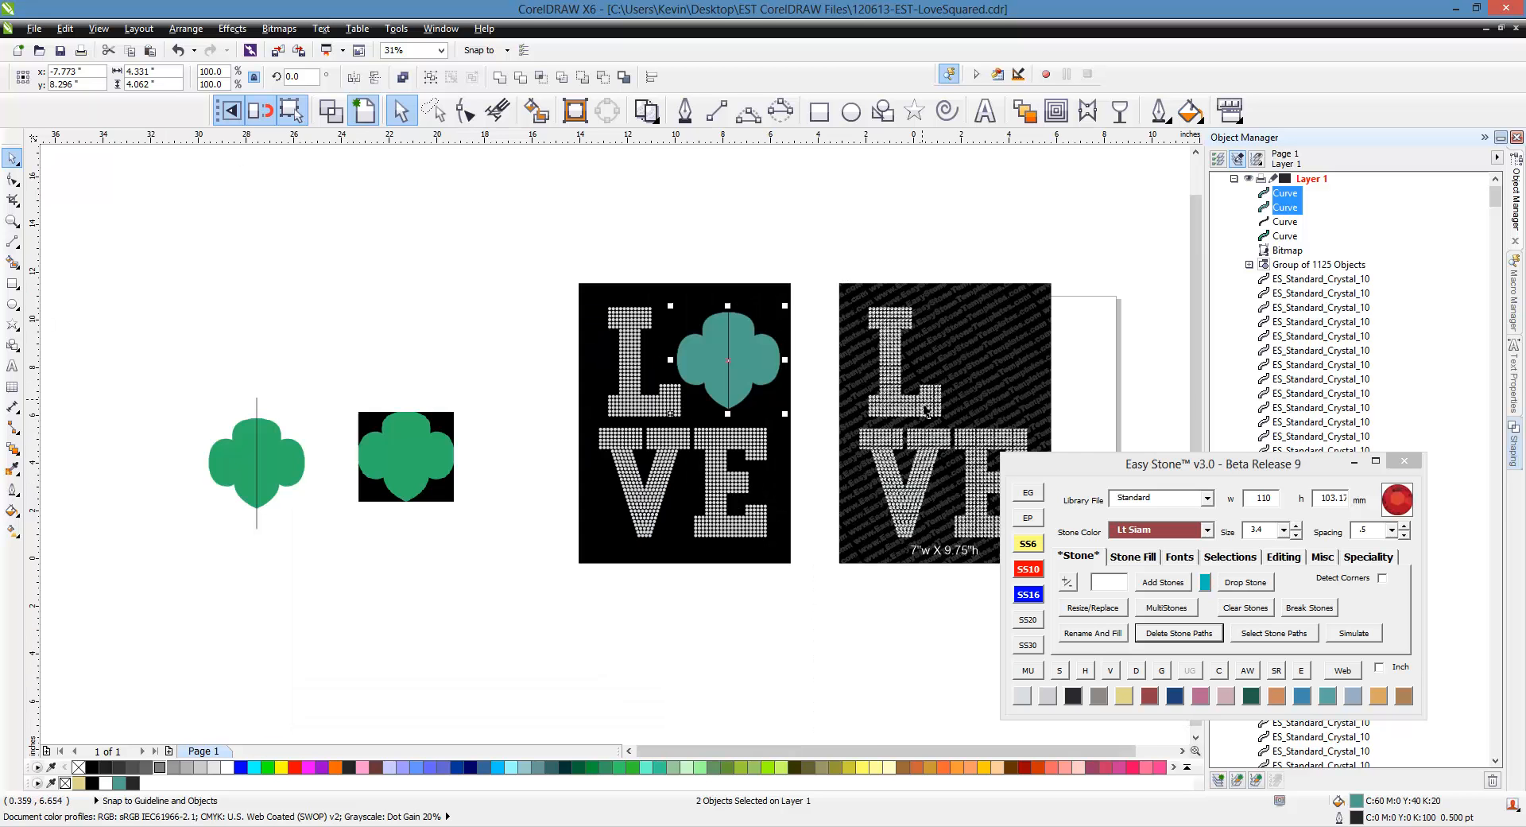
scroll(739, 278, down, 2)
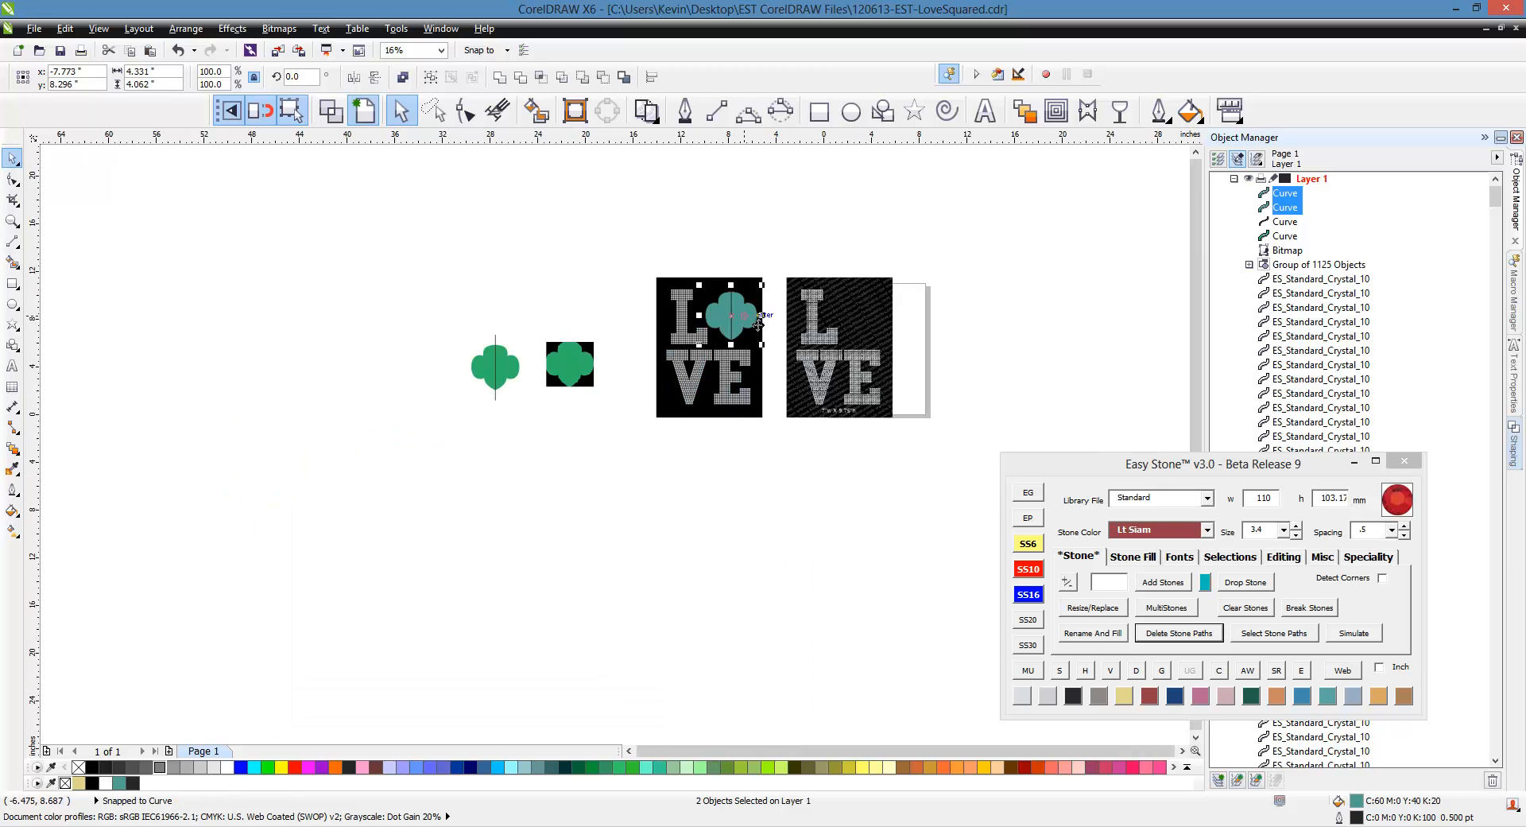
Move the two trefoil halves off the black design into empty space and delete the left half.
drag(757, 326, 615, 570)
scroll(607, 634, up, 4)
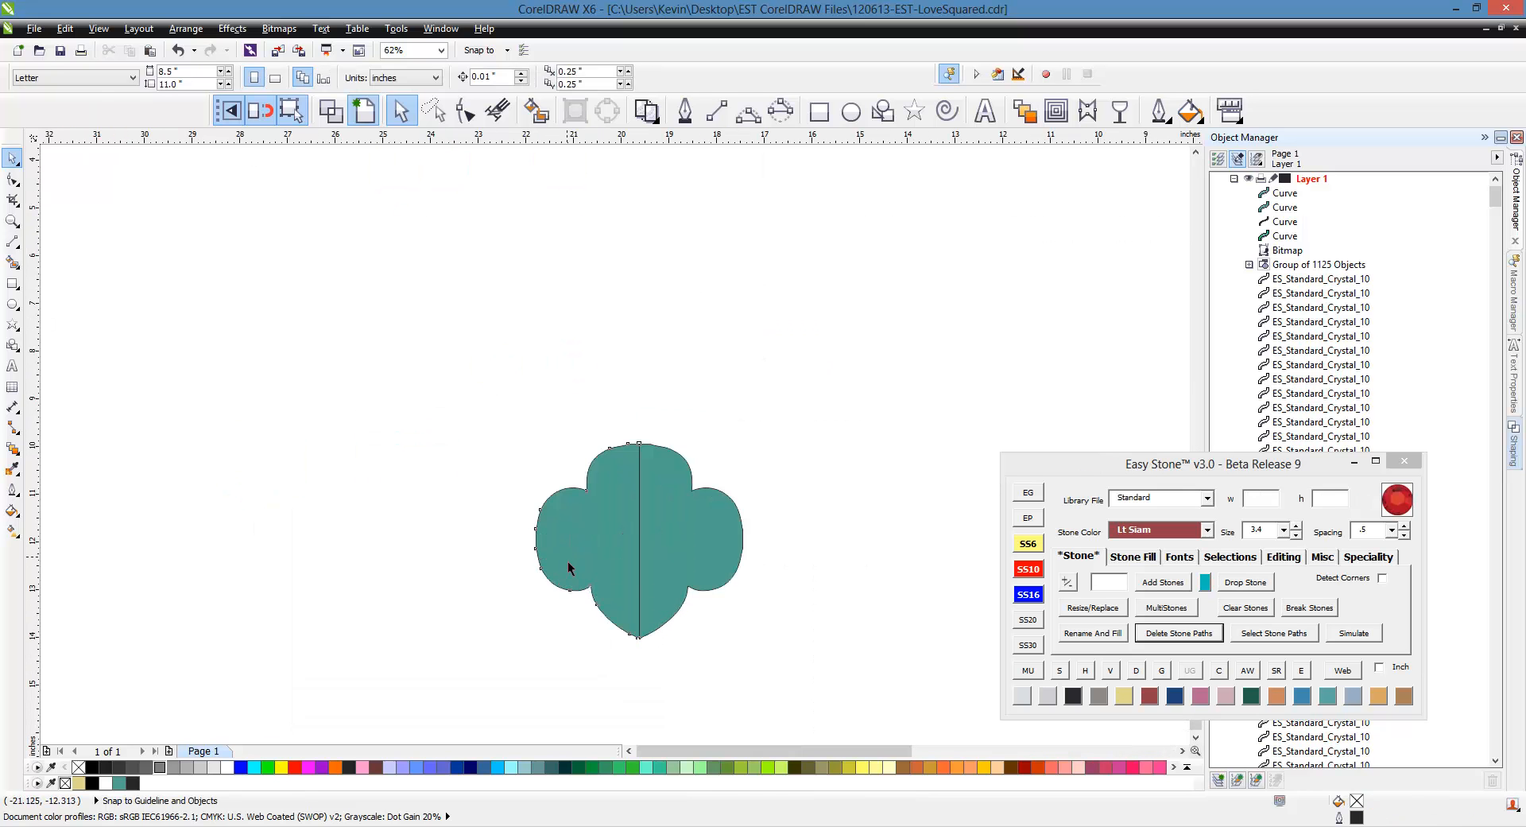
click(578, 568)
key(Delete)
scroll(737, 627, up, 2)
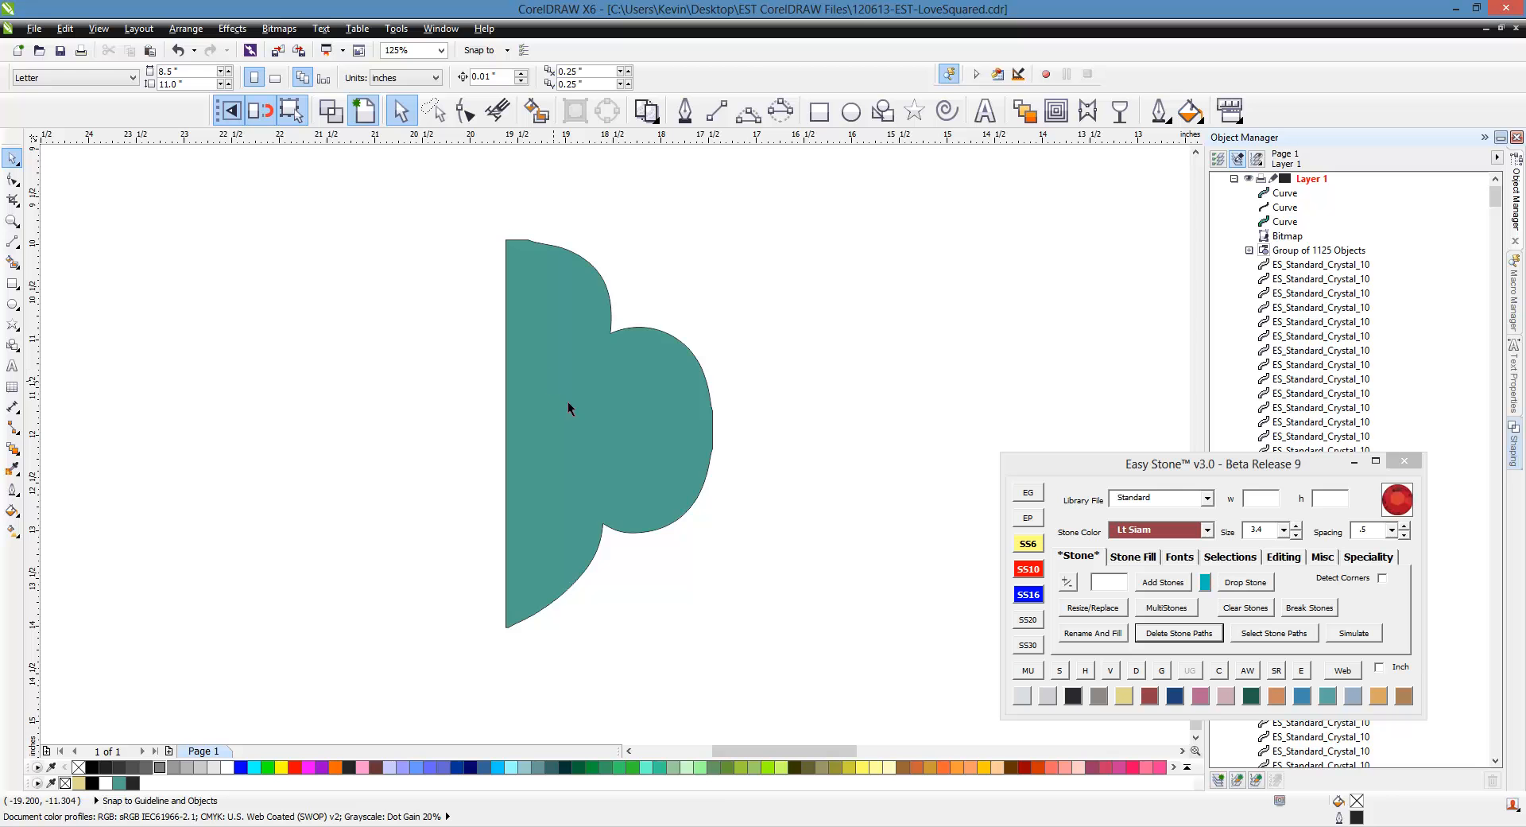
Island-fill the whole half-trefoil at a 3.9 offset and add Lt Siam stones, size 3.4 with .5 spacing, along all its outlines.
click(637, 423)
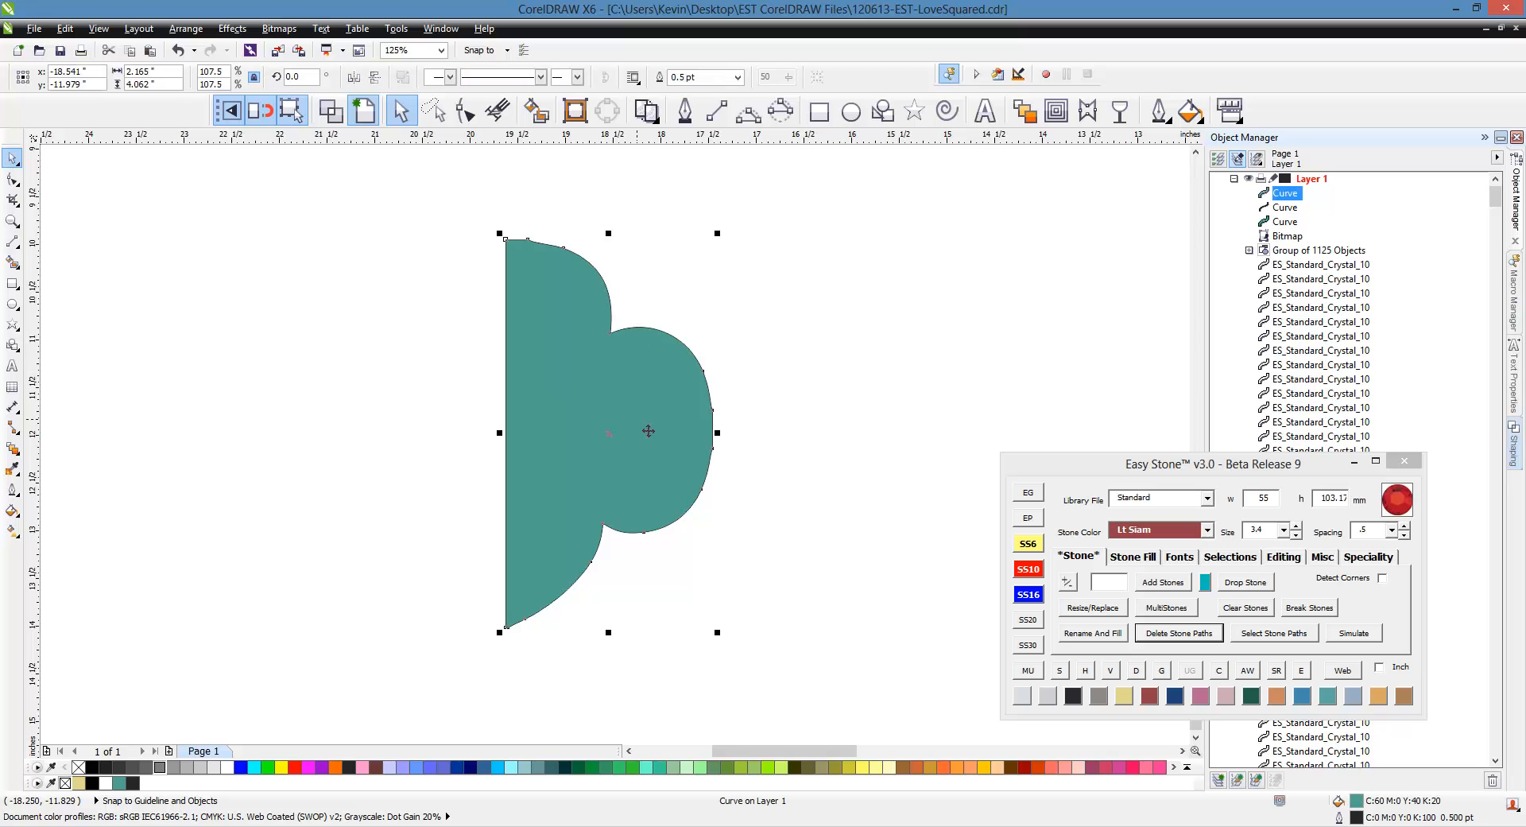
click(1132, 556)
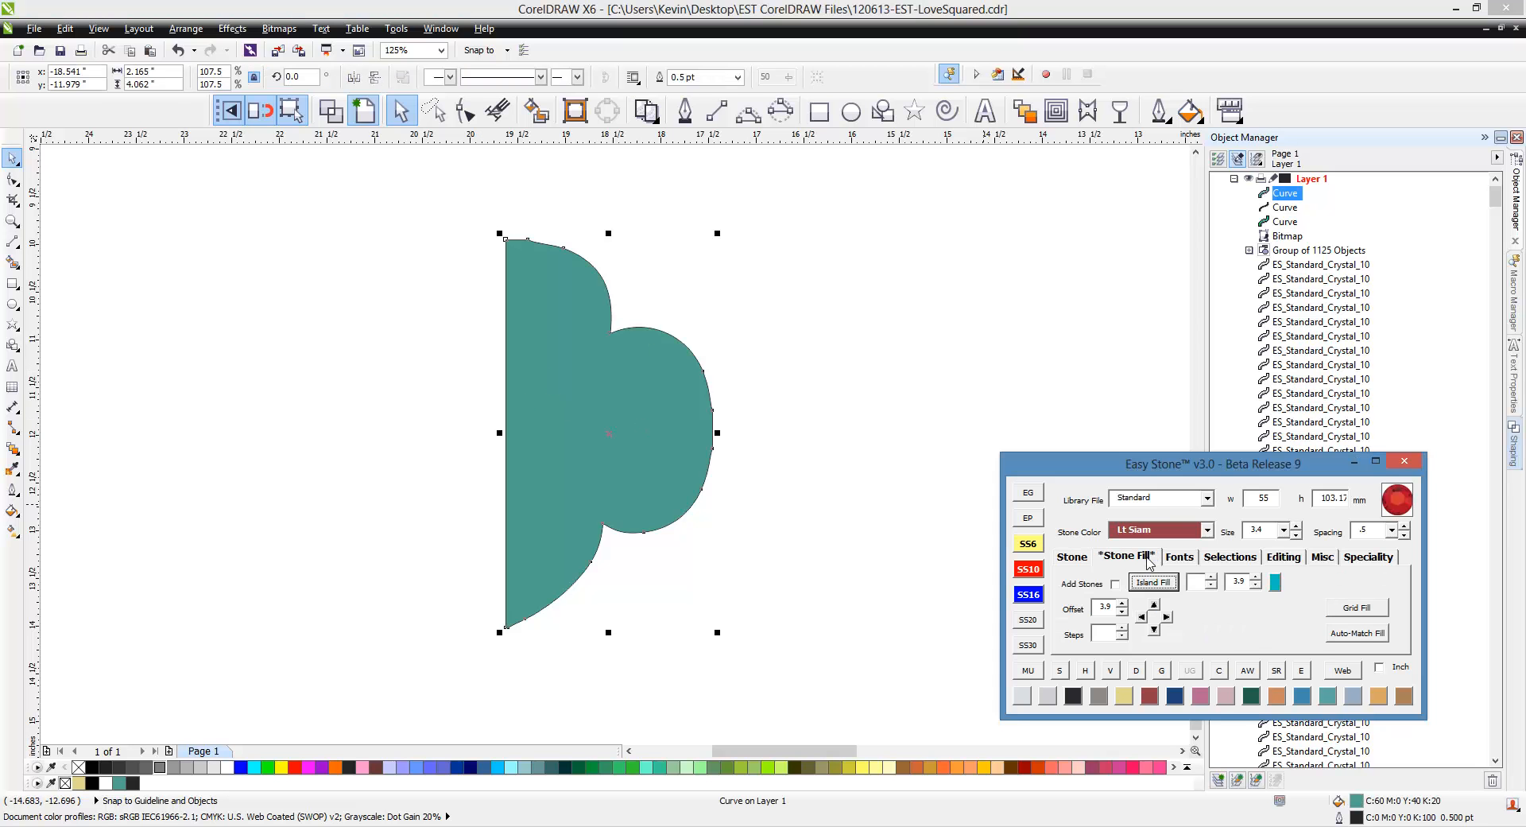
click(1163, 584)
click(1149, 586)
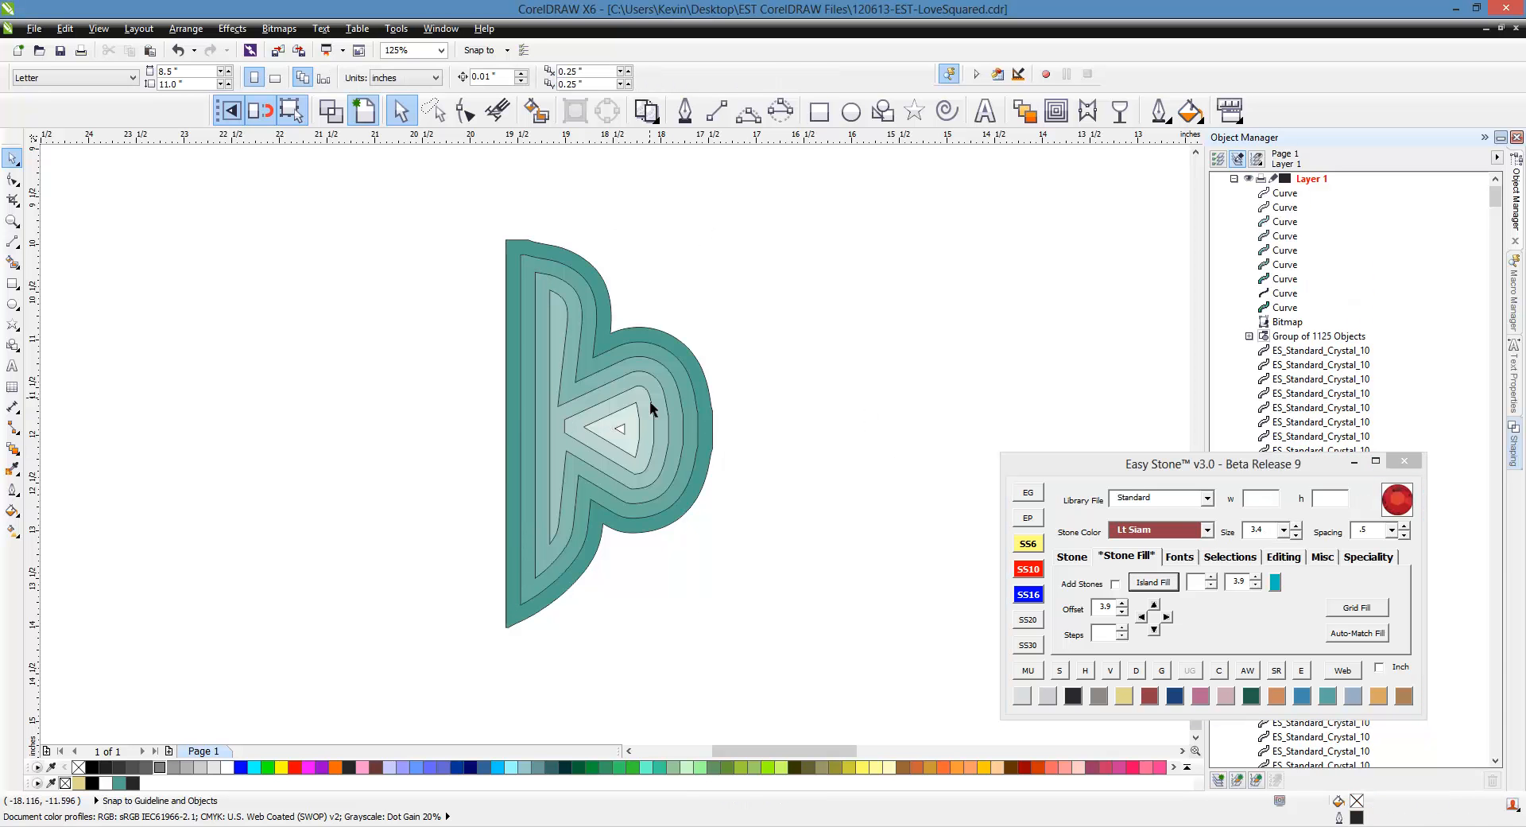
drag(442, 209, 819, 676)
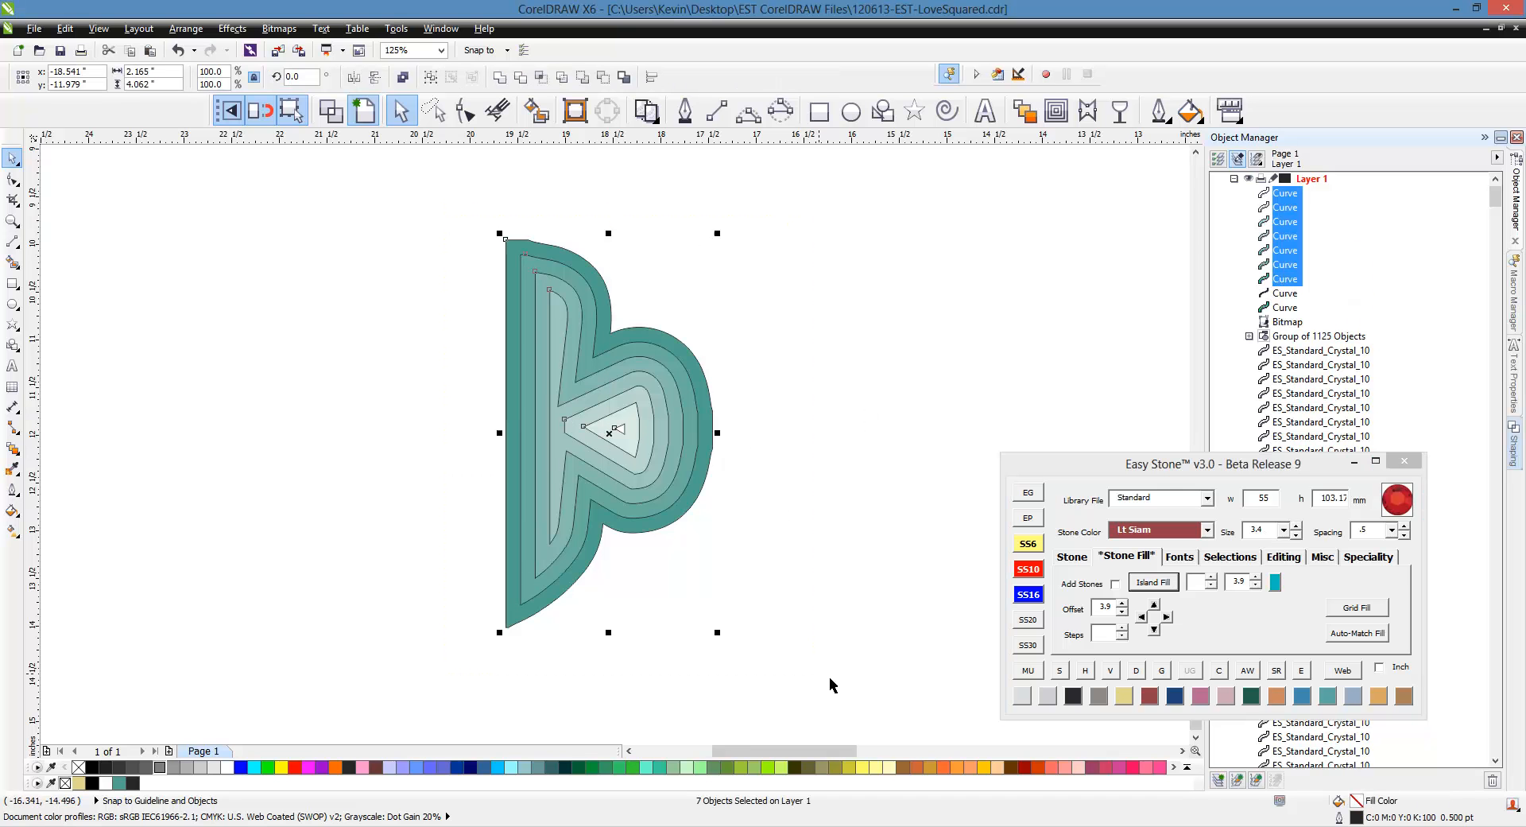
click(1073, 557)
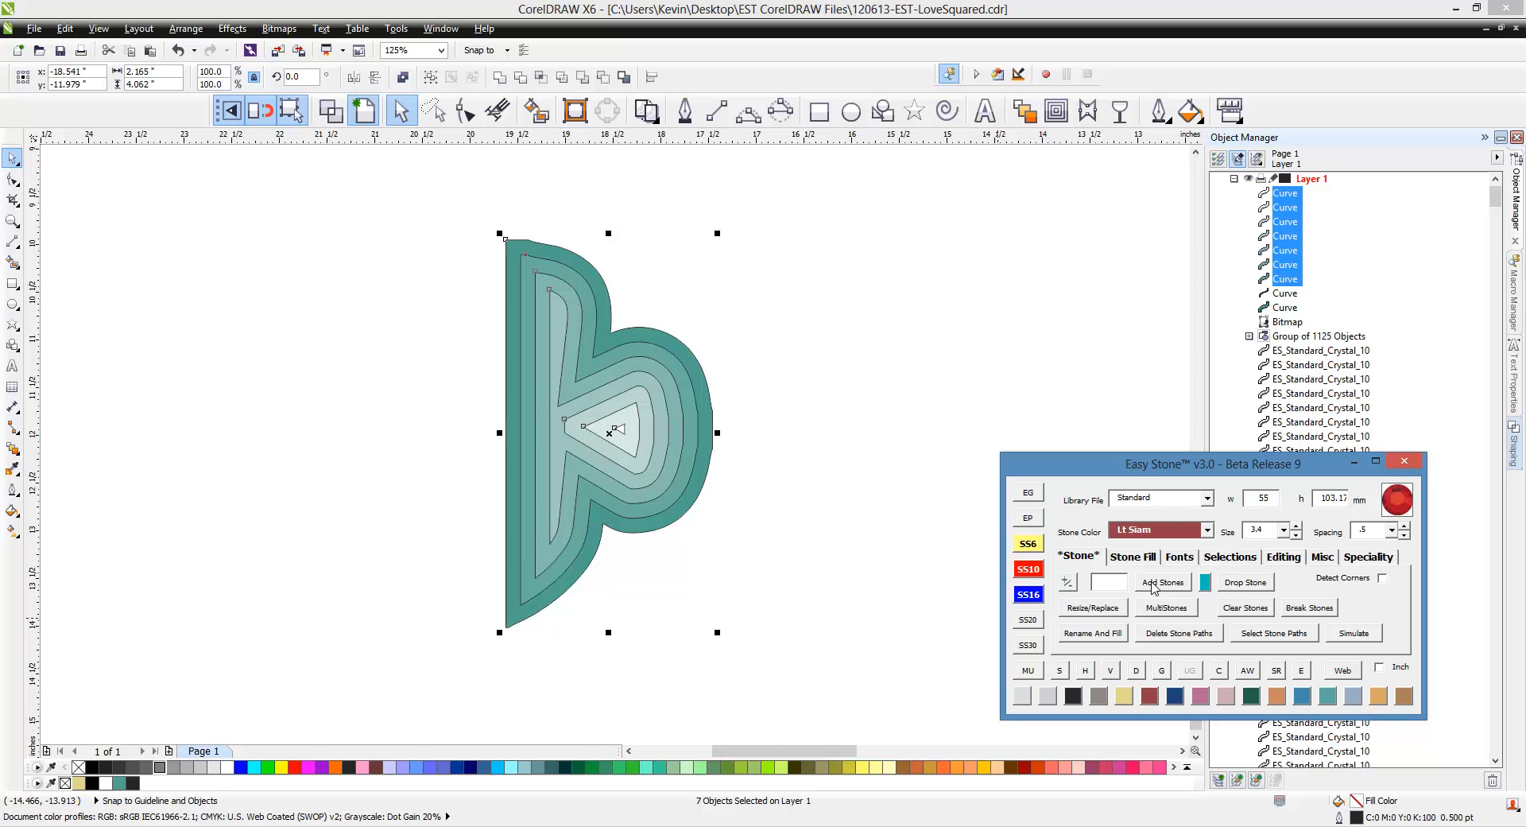
click(1154, 584)
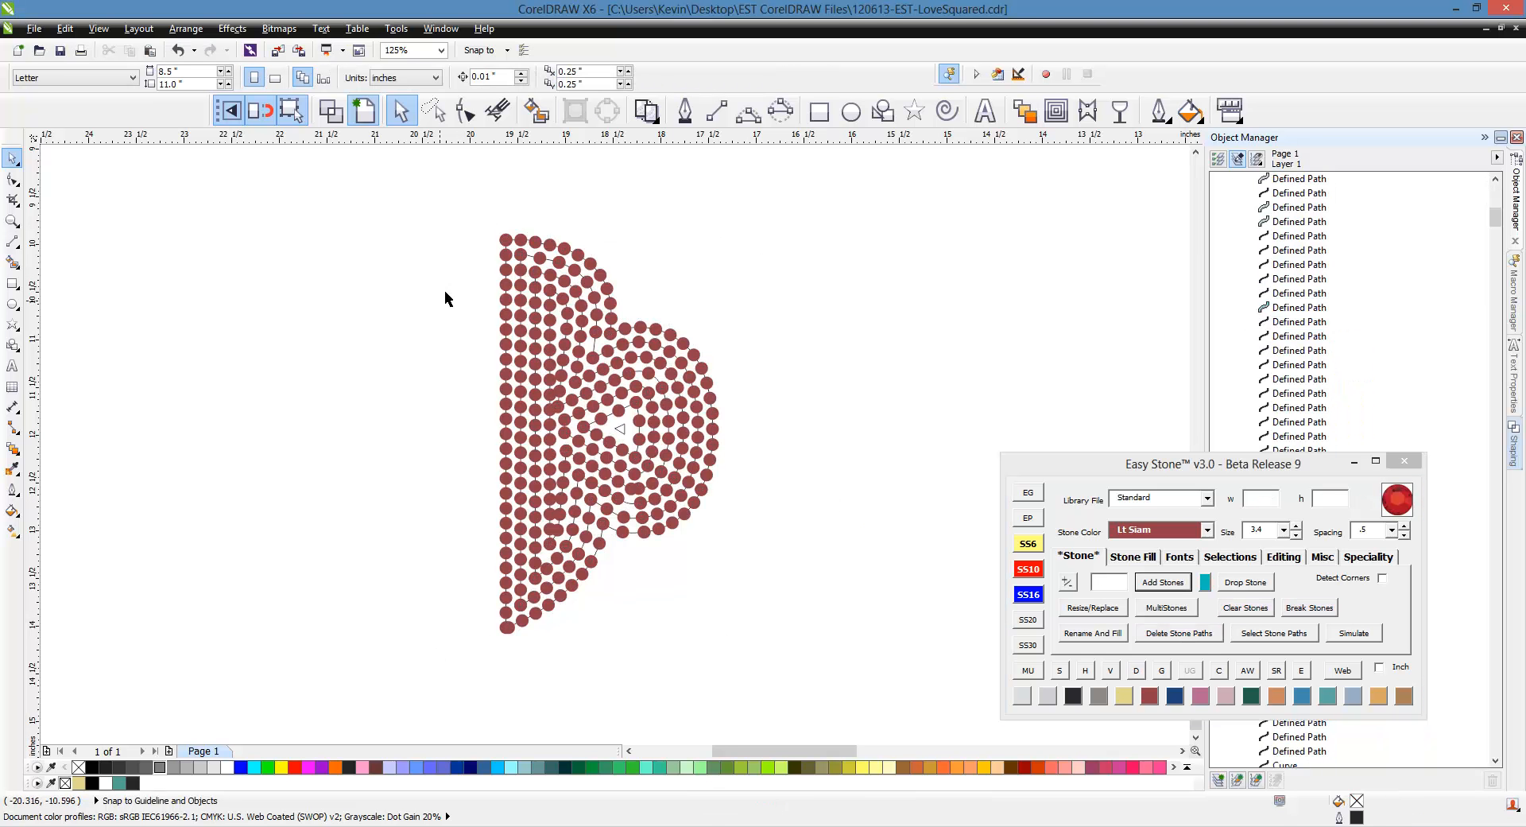
Delete the stone paths of the stoned half-trefoil and run Easy Stone's C function on its stones.
drag(445, 209, 813, 685)
click(1181, 636)
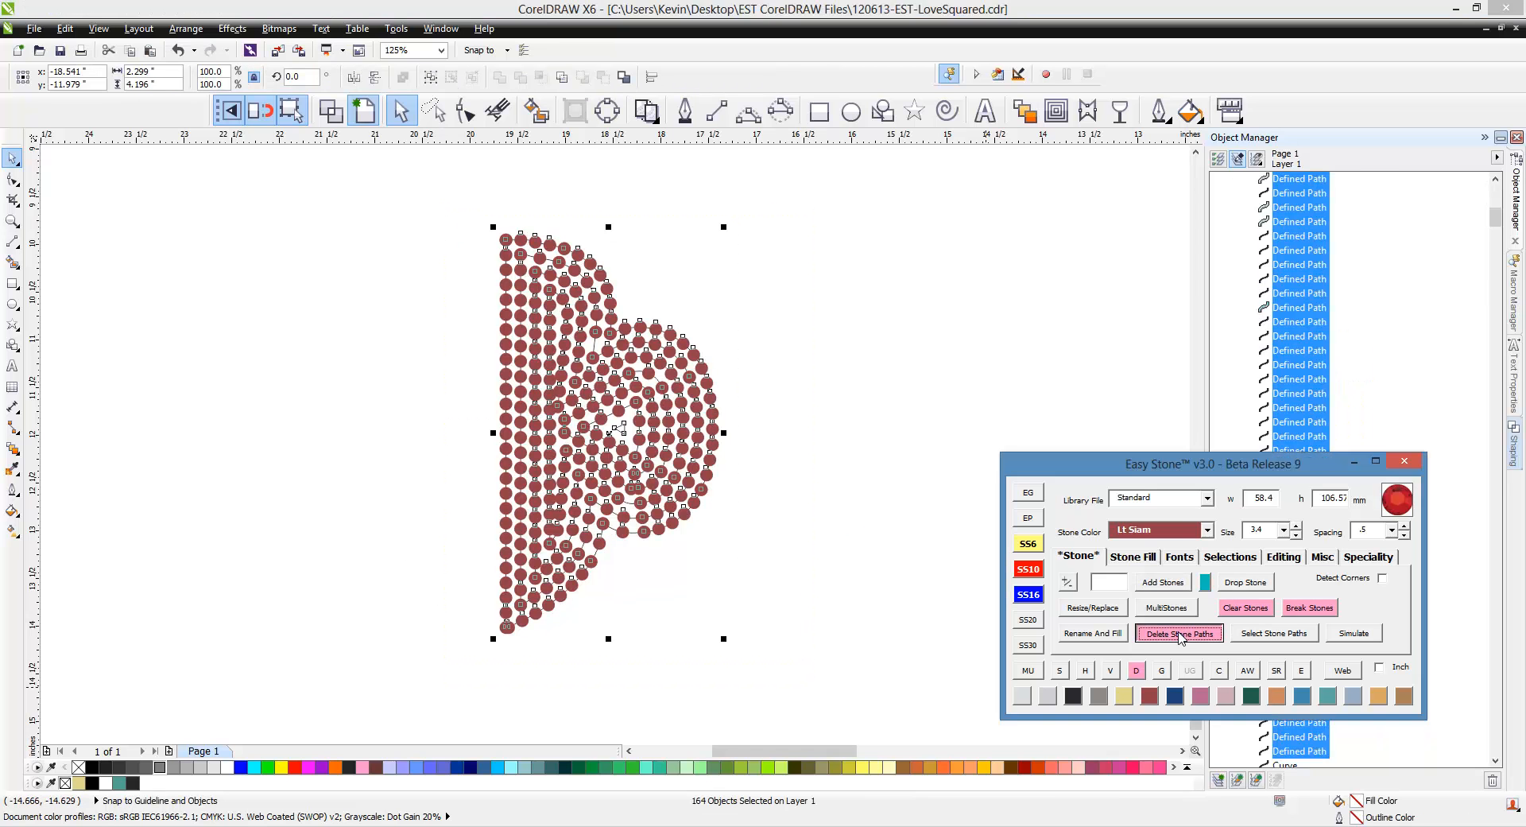
click(1218, 670)
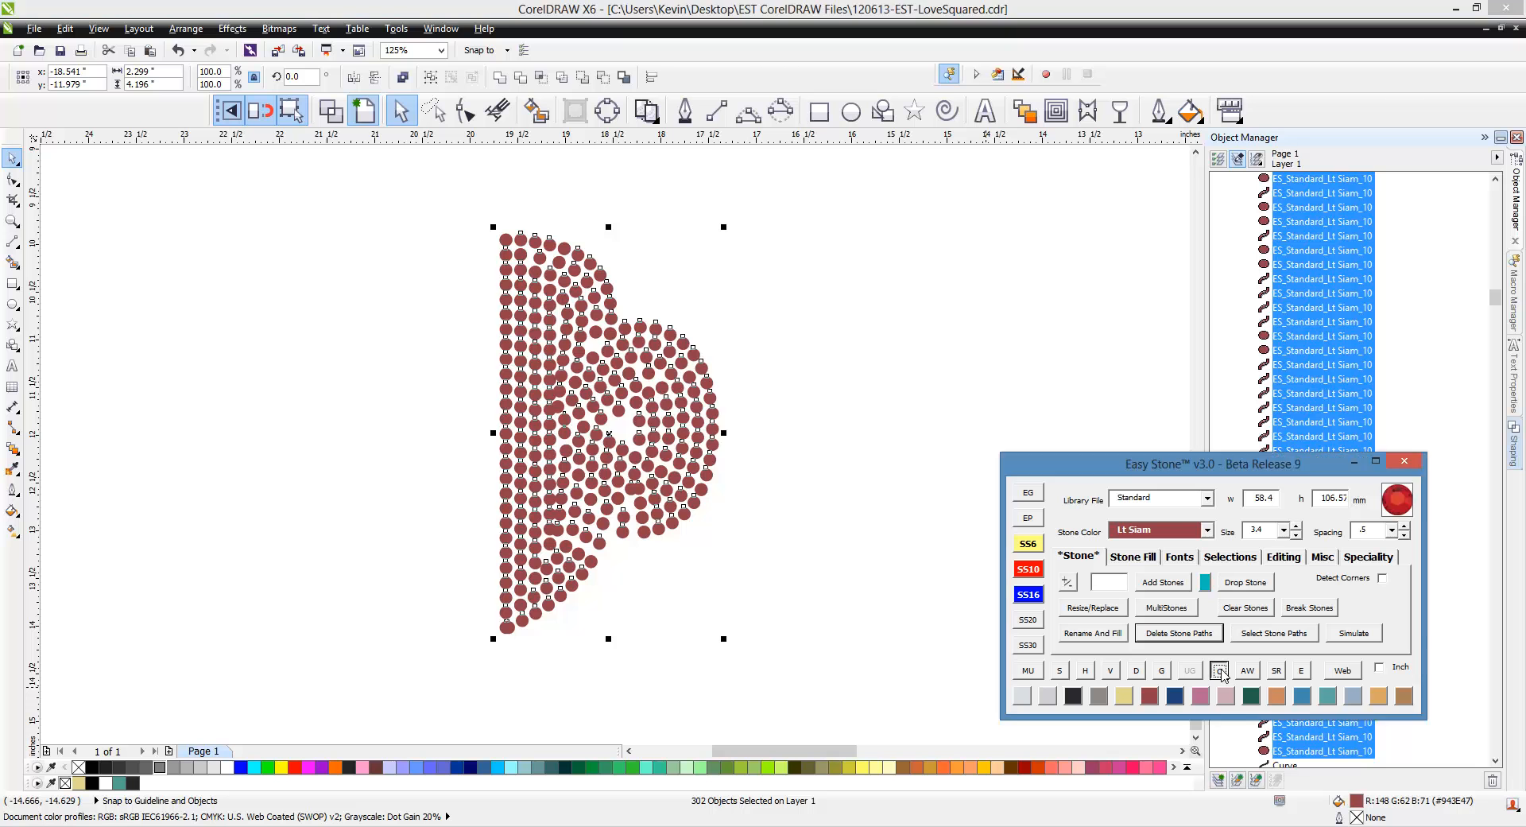
click(866, 466)
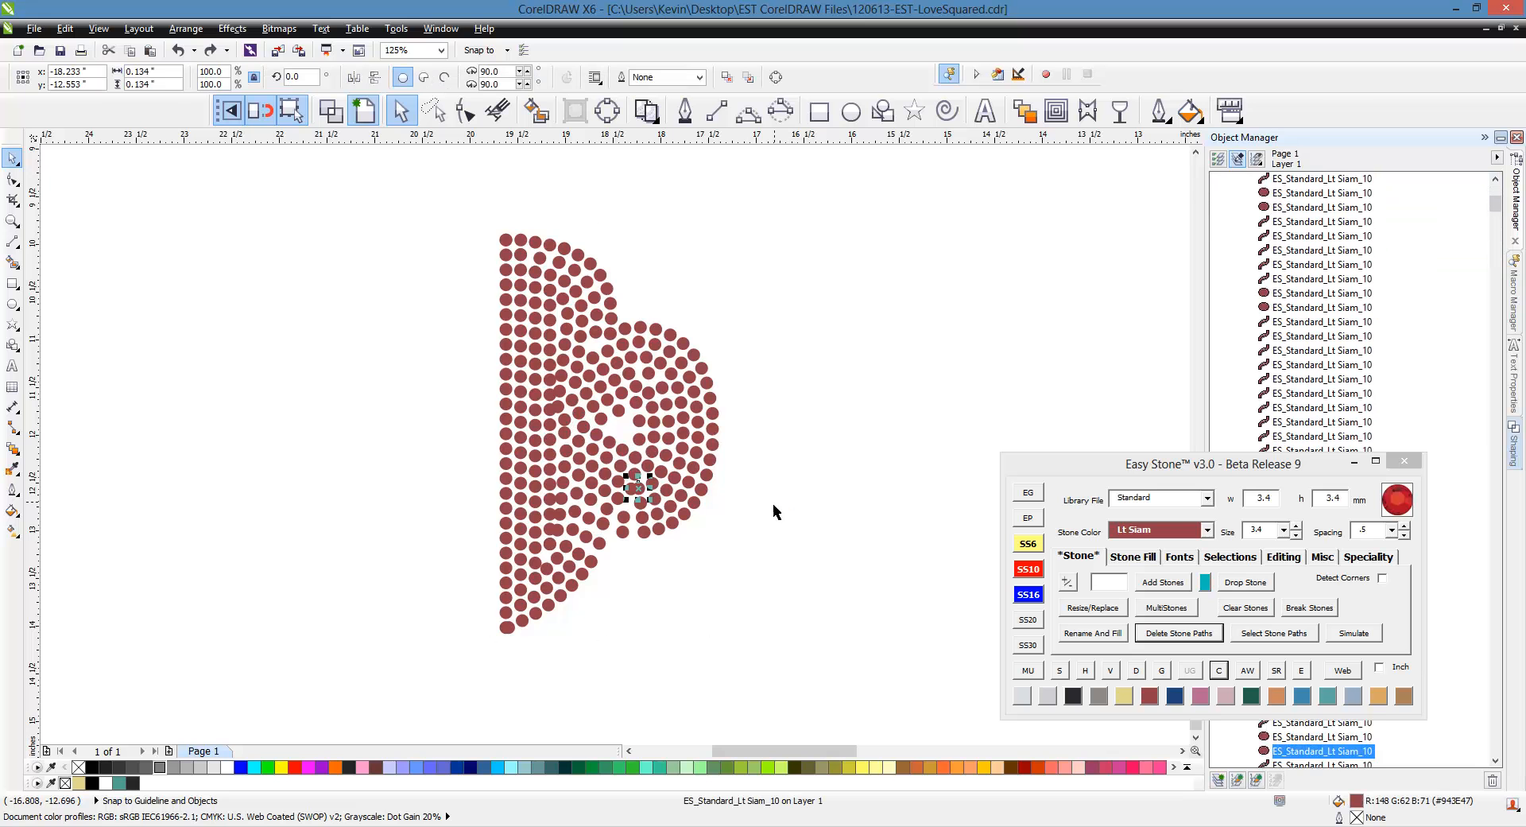
Delete all stones of the stone-filled half-trefoil.
scroll(763, 477, down, 4)
drag(654, 372, 793, 577)
key(Delete)
scroll(790, 436, down, 1)
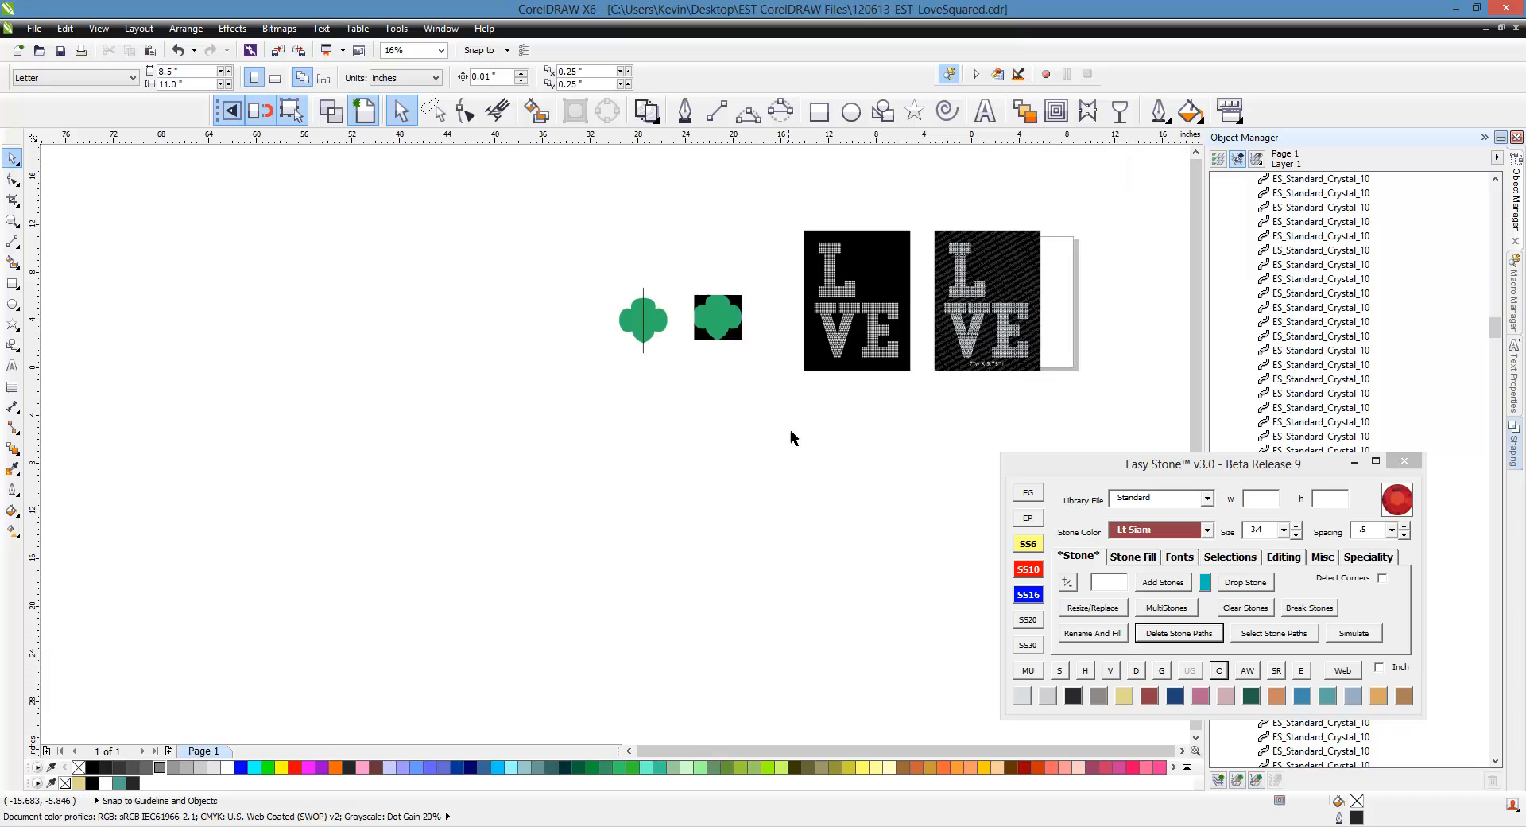
Smart Fill the right half of the line-split green trefoil again and move the new teal half into empty space below.
scroll(642, 316, up, 4)
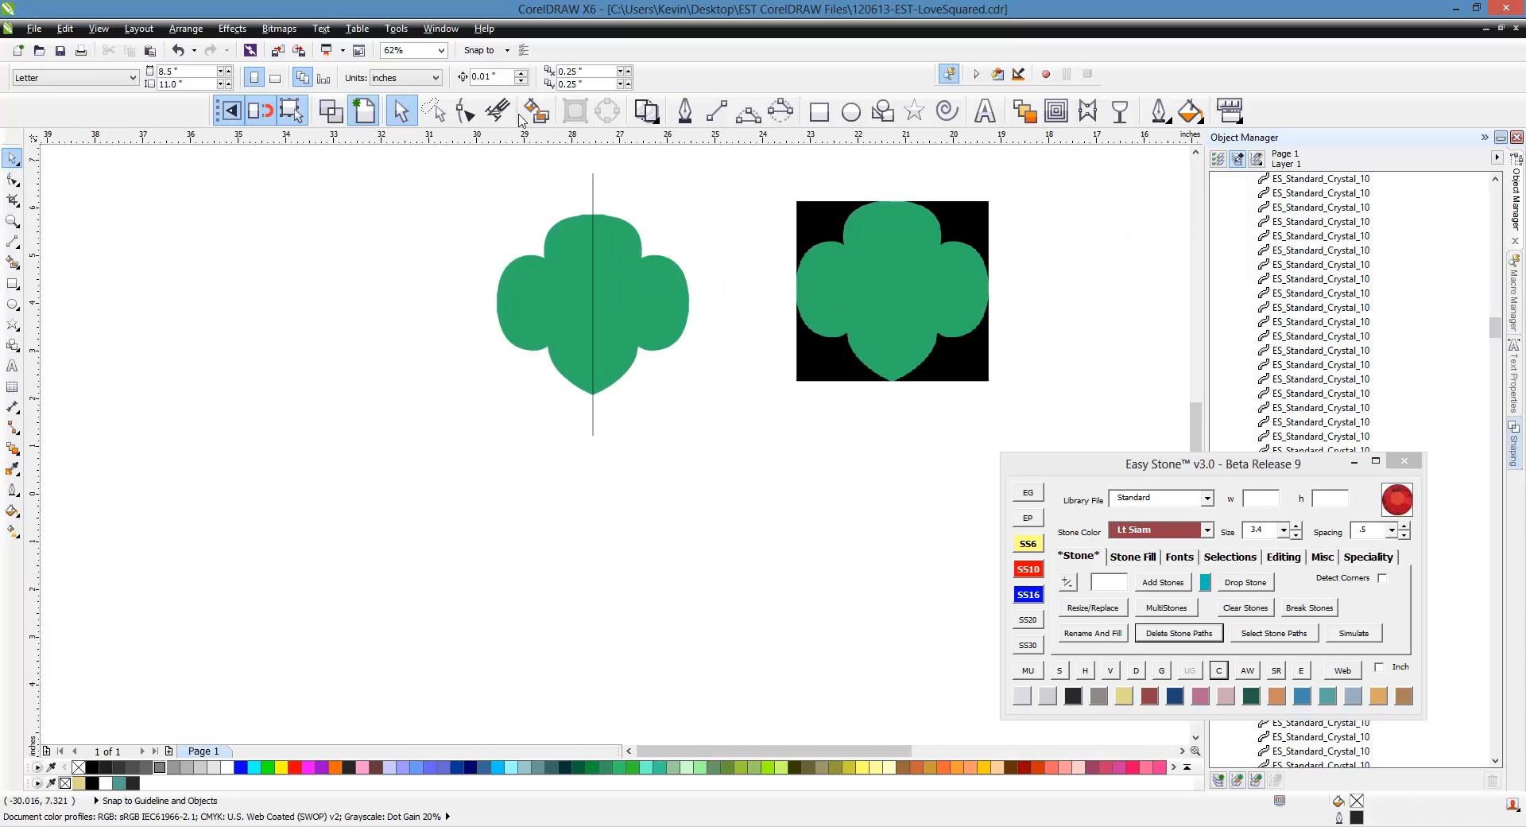
click(548, 112)
click(667, 330)
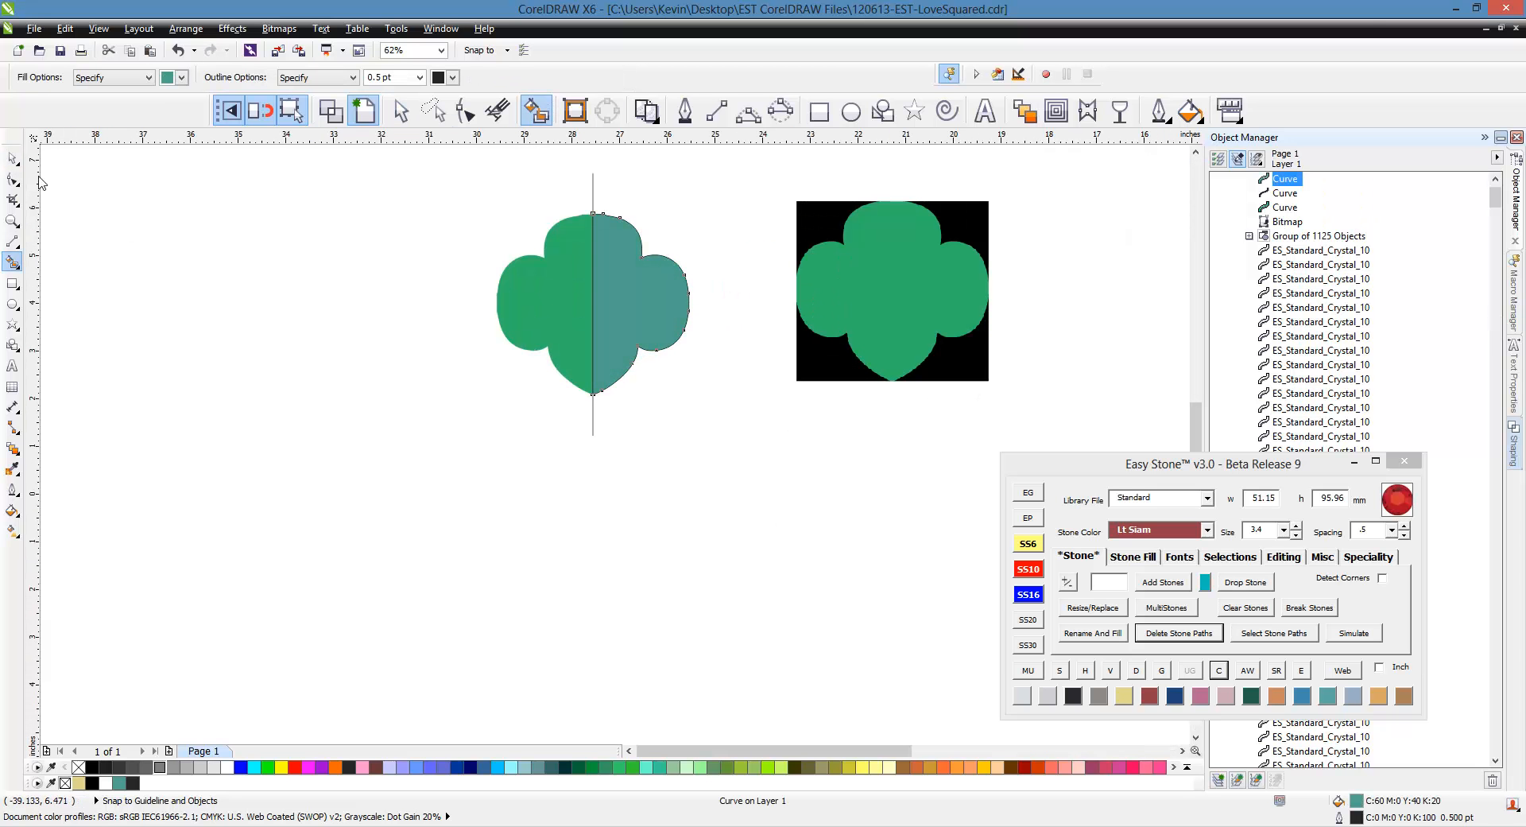
click(20, 158)
drag(633, 330, 732, 691)
scroll(608, 397, down, 2)
scroll(666, 503, up, 2)
scroll(649, 469, up, 2)
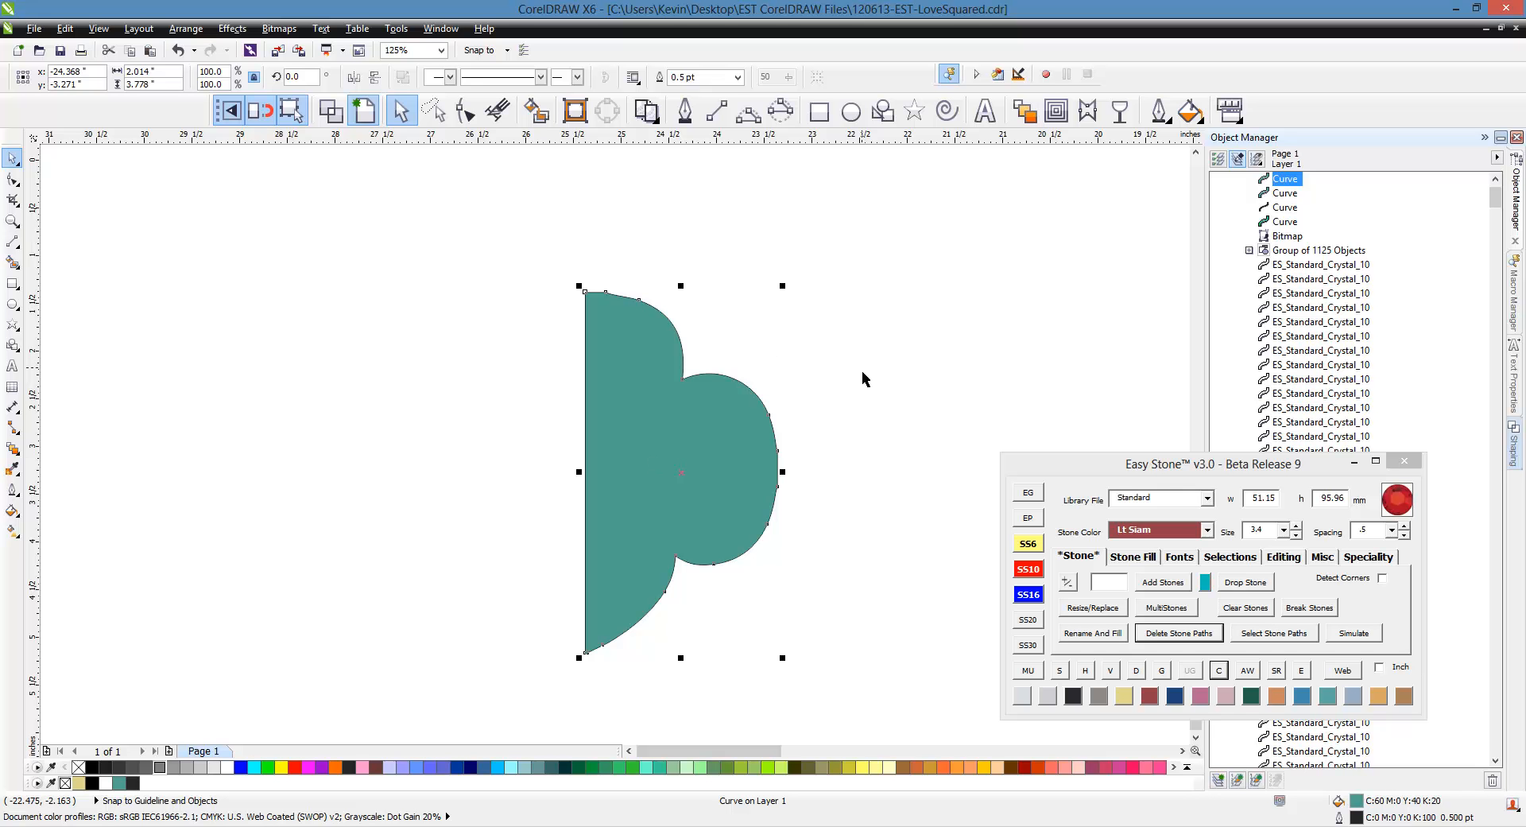
Draw two horizontal lines, about 1.02 and 0.95 inches long, from the half-trefoil's upper and lower notches to its straight edge.
click(716, 111)
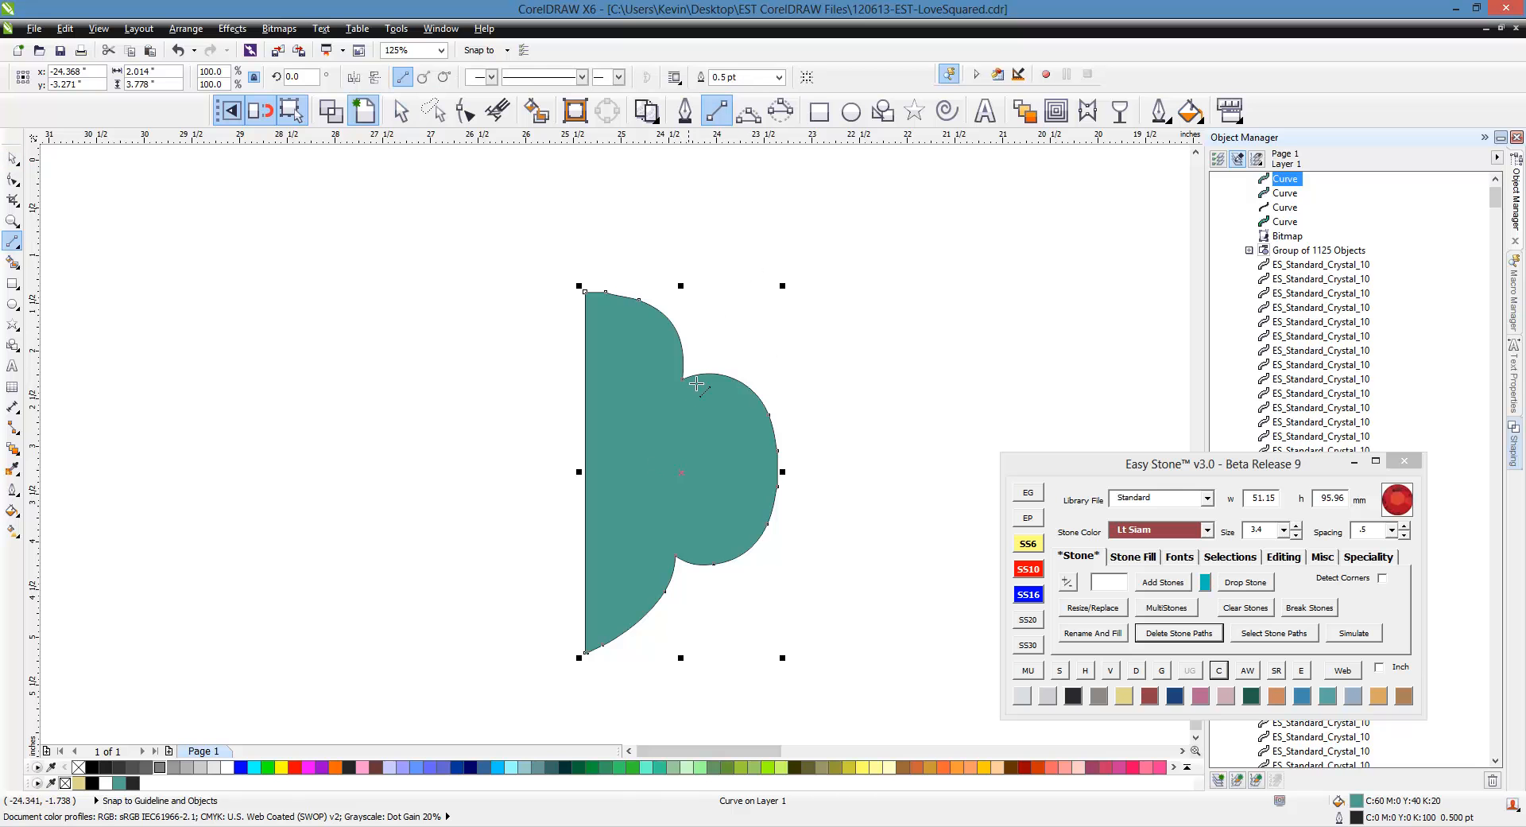
drag(668, 393, 586, 380)
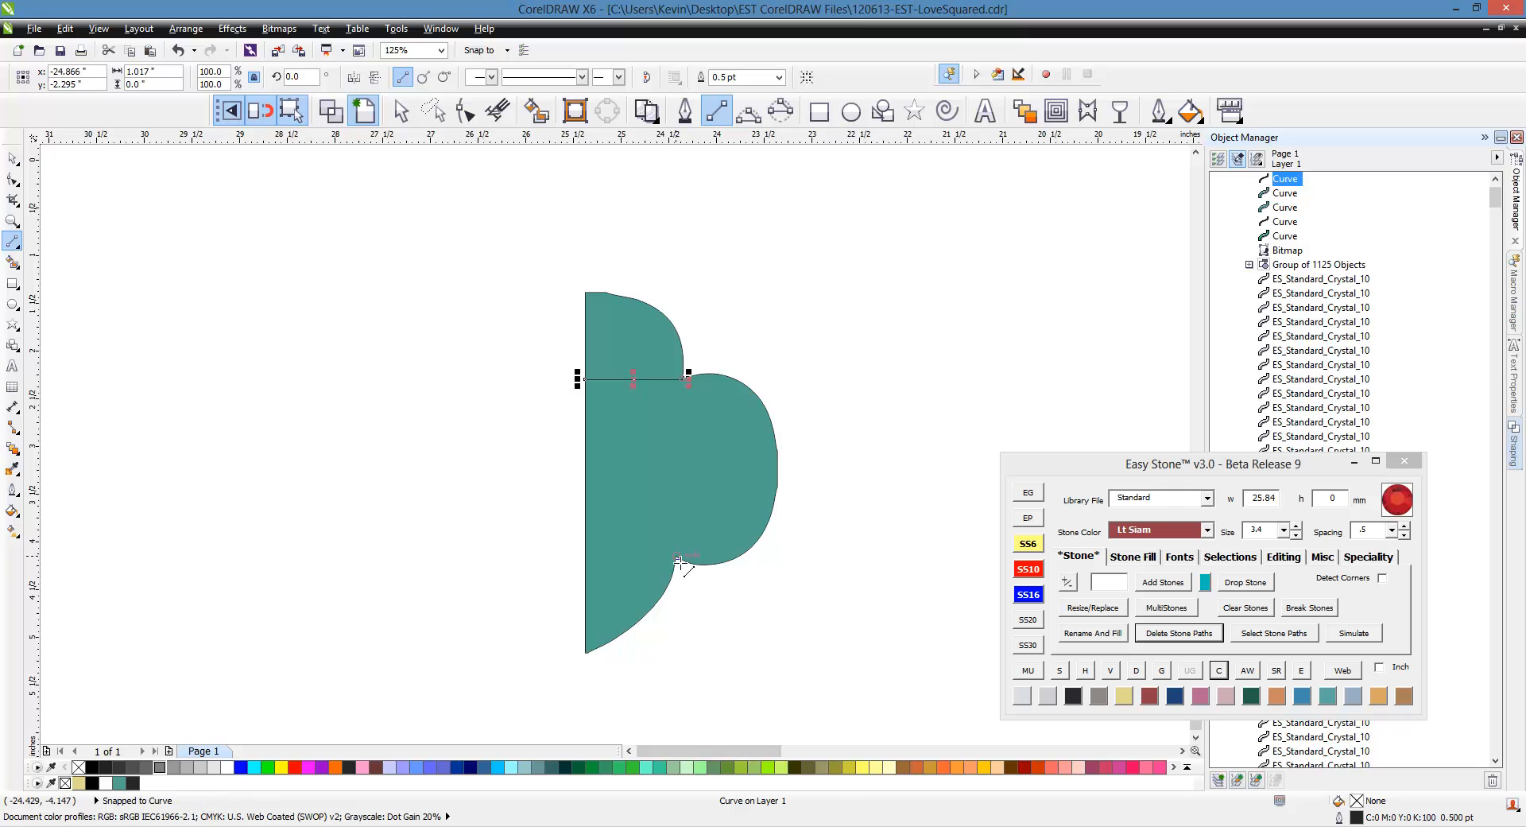
drag(678, 561, 586, 556)
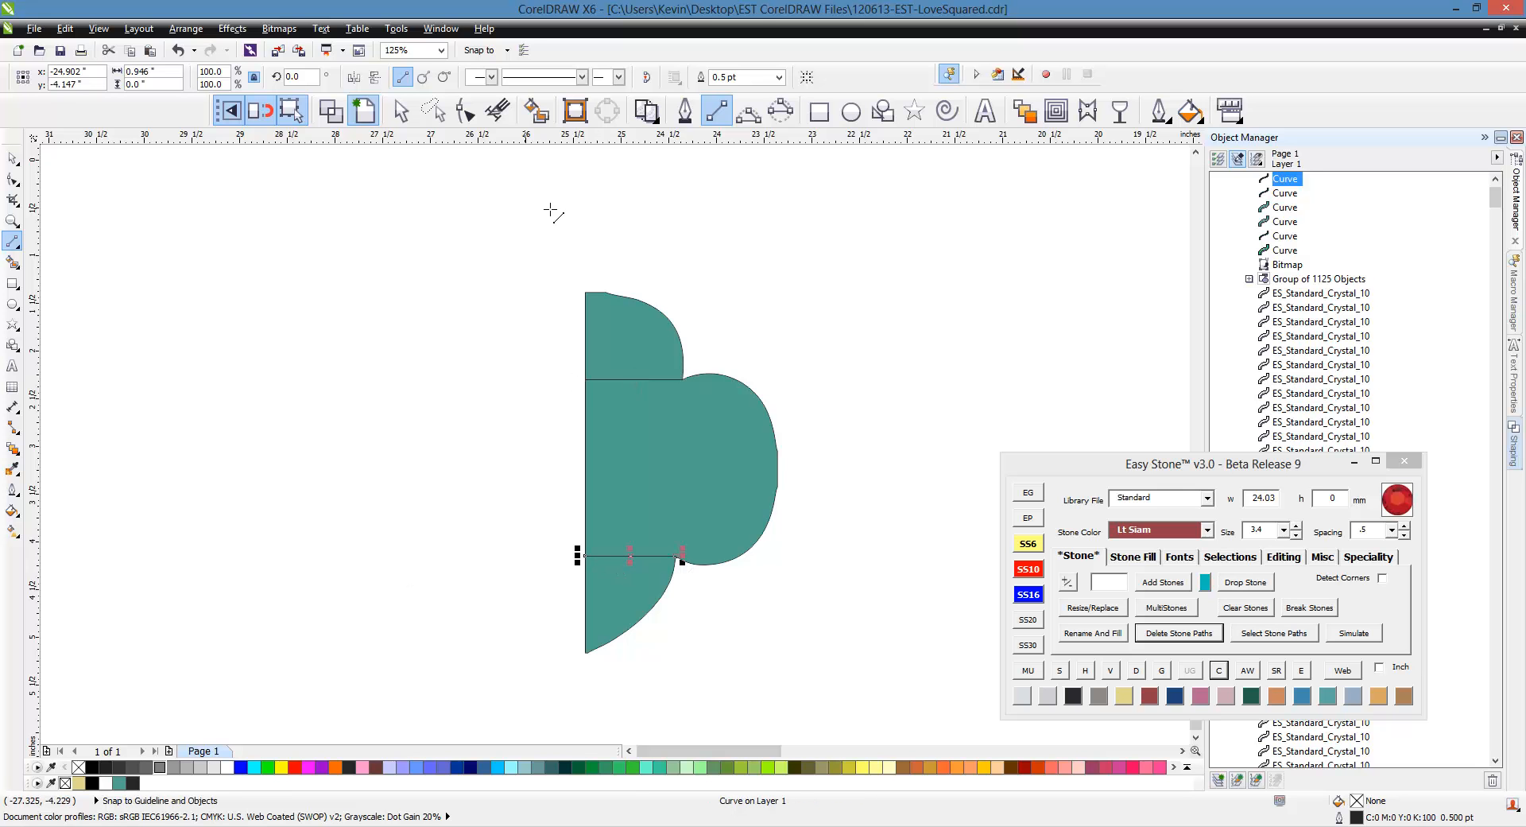
Smart Fill the top, middle and bottom sections of the divided half-trefoil as separate teal shapes.
click(537, 111)
click(610, 341)
click(665, 446)
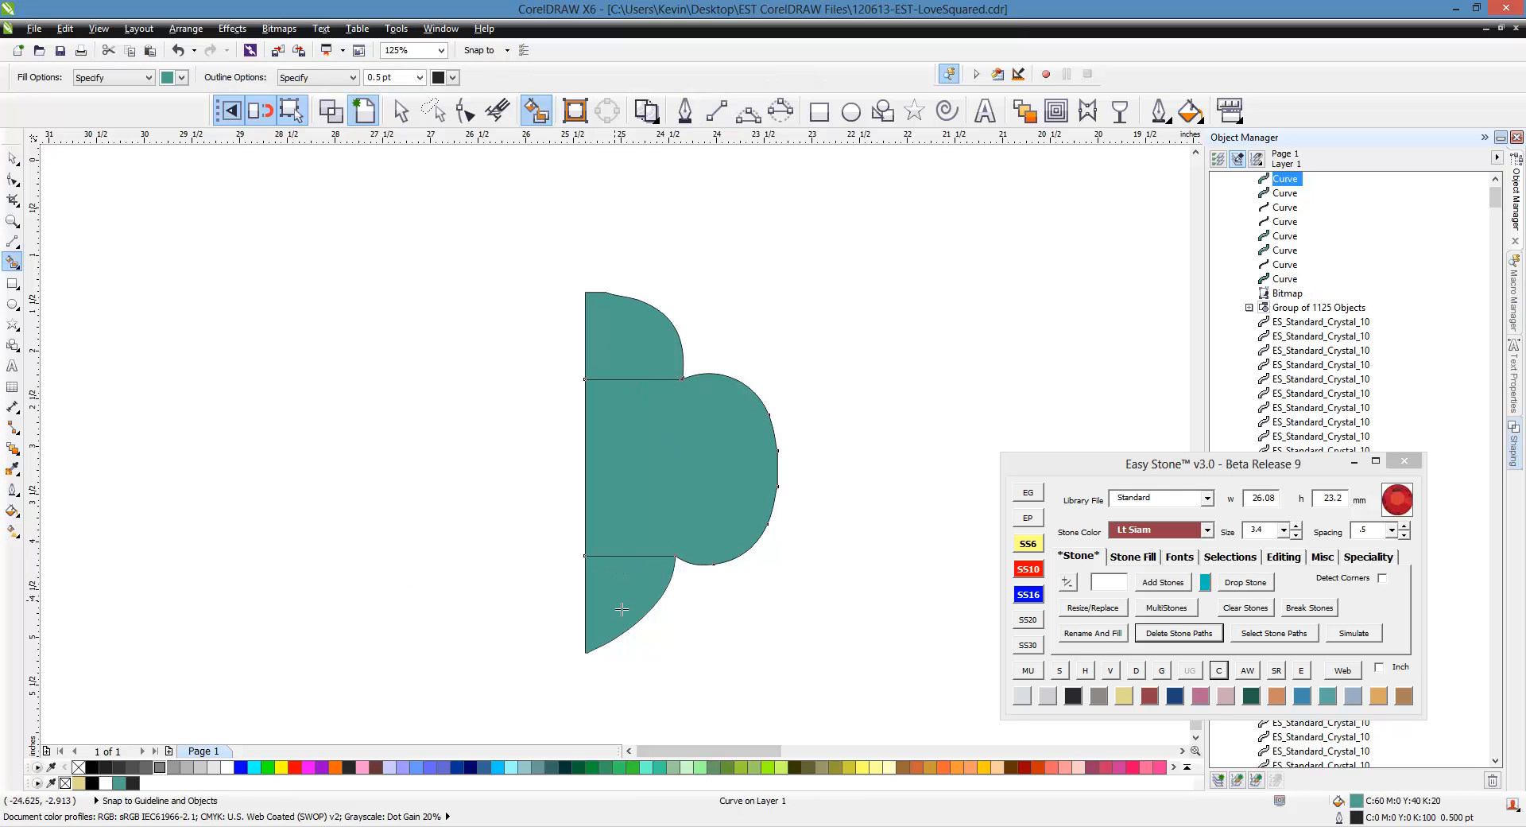
Select the three newly filled sections and move them together into the empty space left of the divided half-trefoil.
click(12, 158)
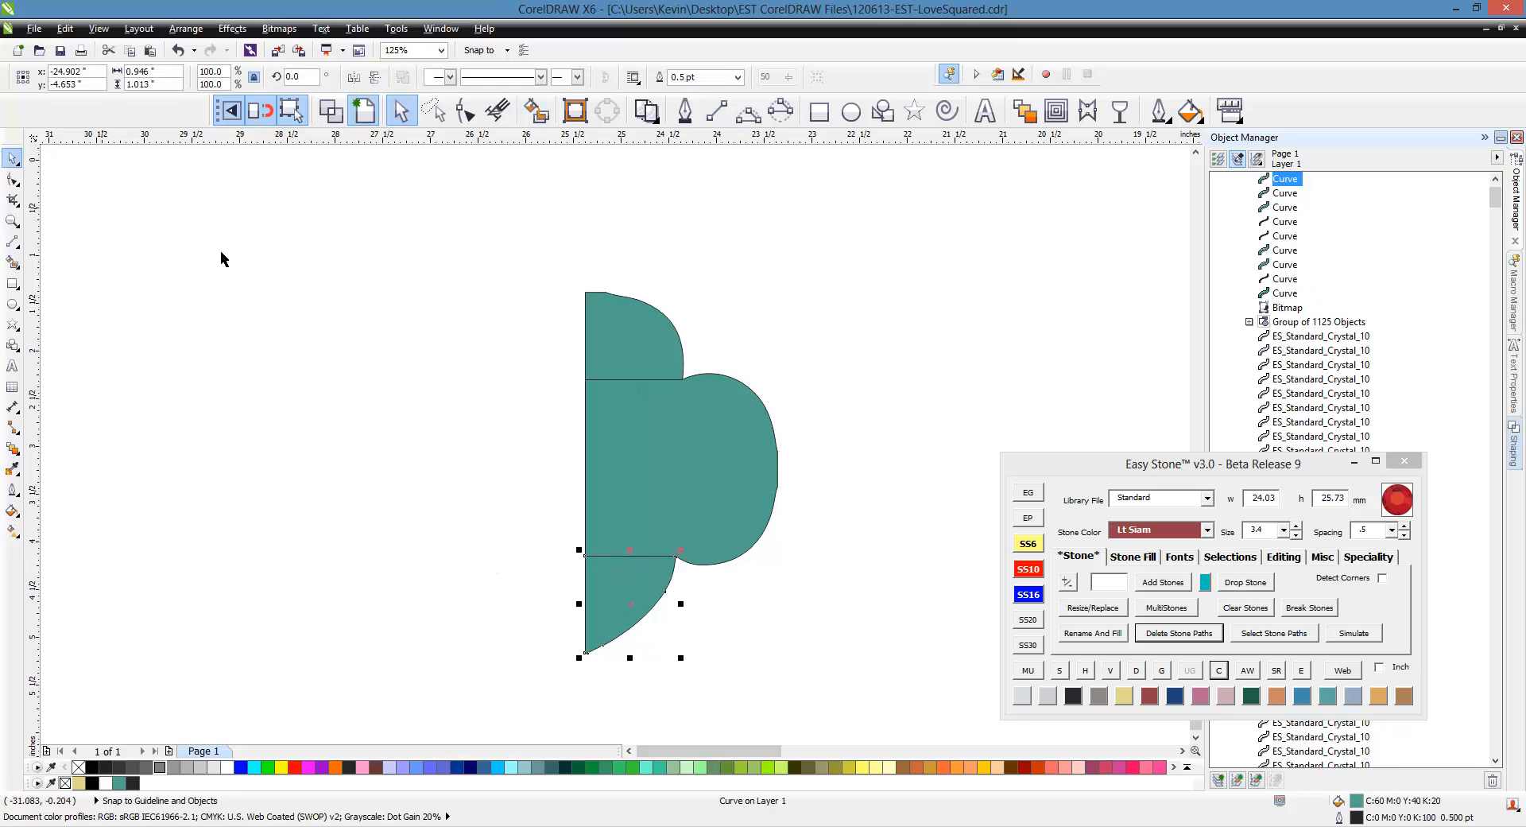
click(640, 333)
shift+click(655, 445)
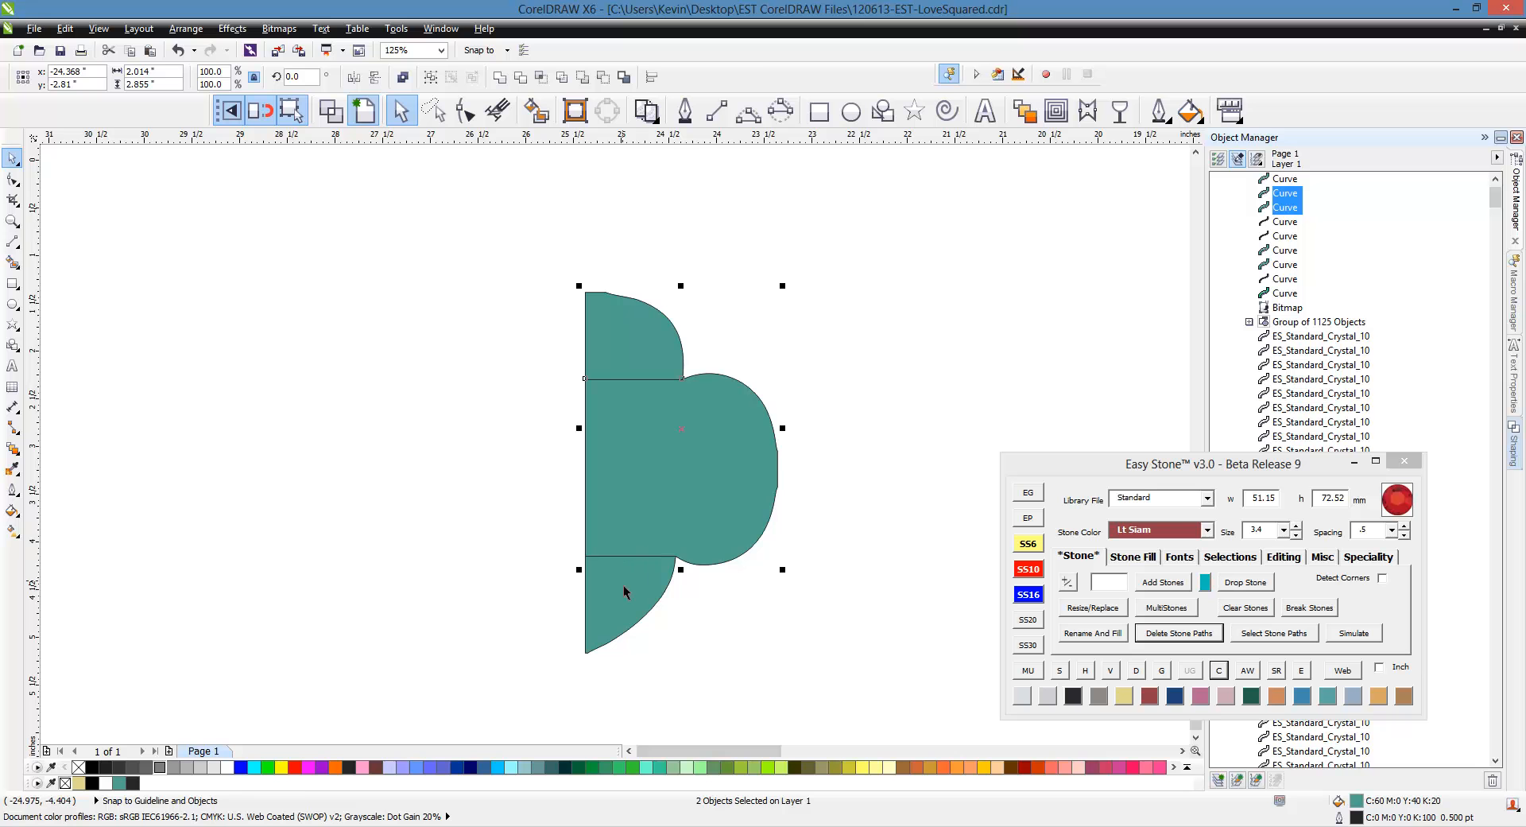
shift+click(623, 585)
drag(654, 497, 242, 469)
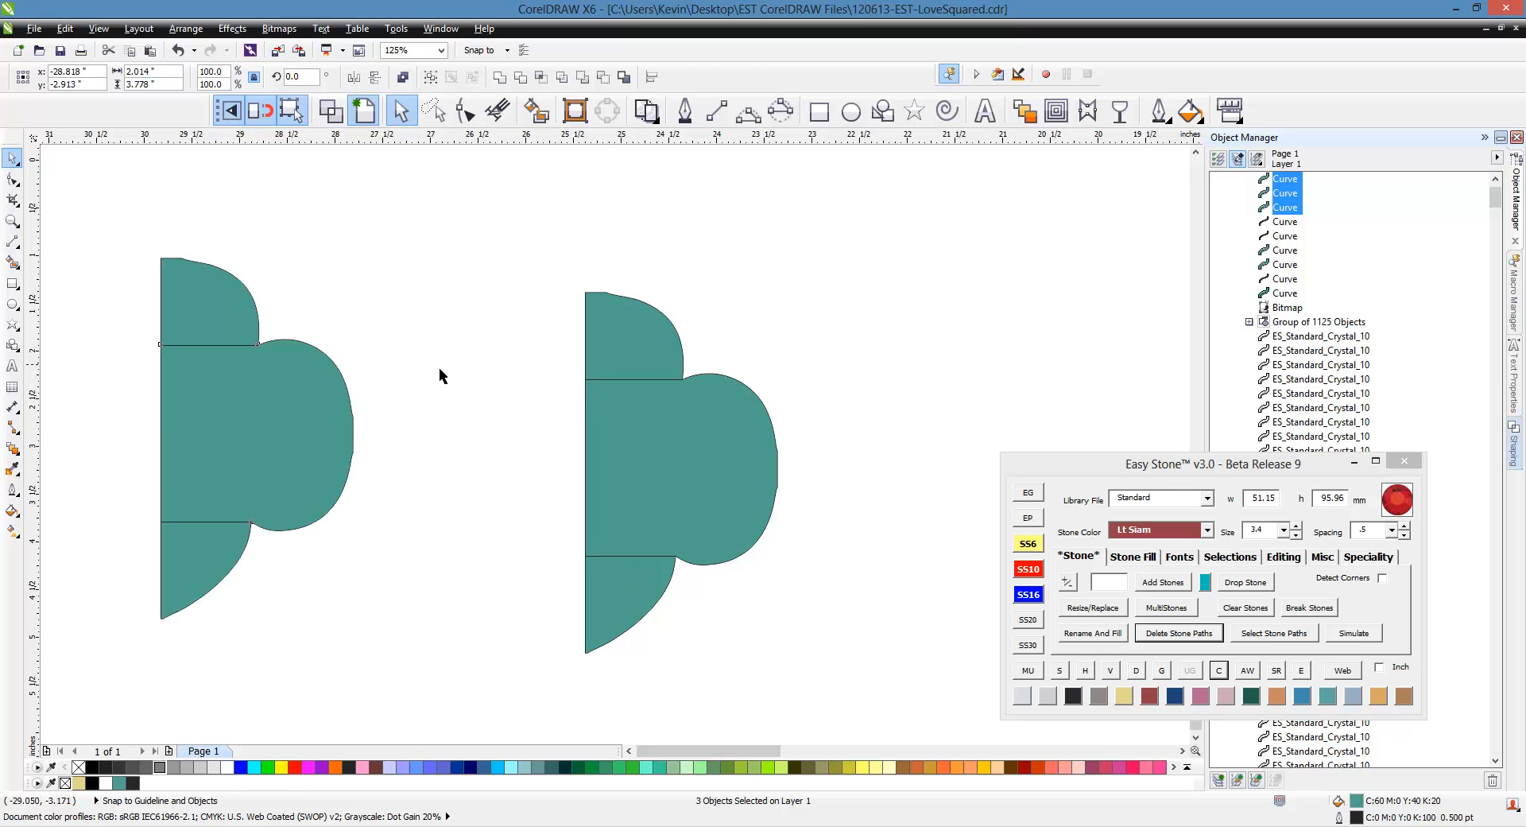
Separate the moved pieces by shifting the top one up and the bottom one down from the middle lobe.
click(232, 269)
drag(231, 270, 231, 226)
drag(194, 586, 198, 612)
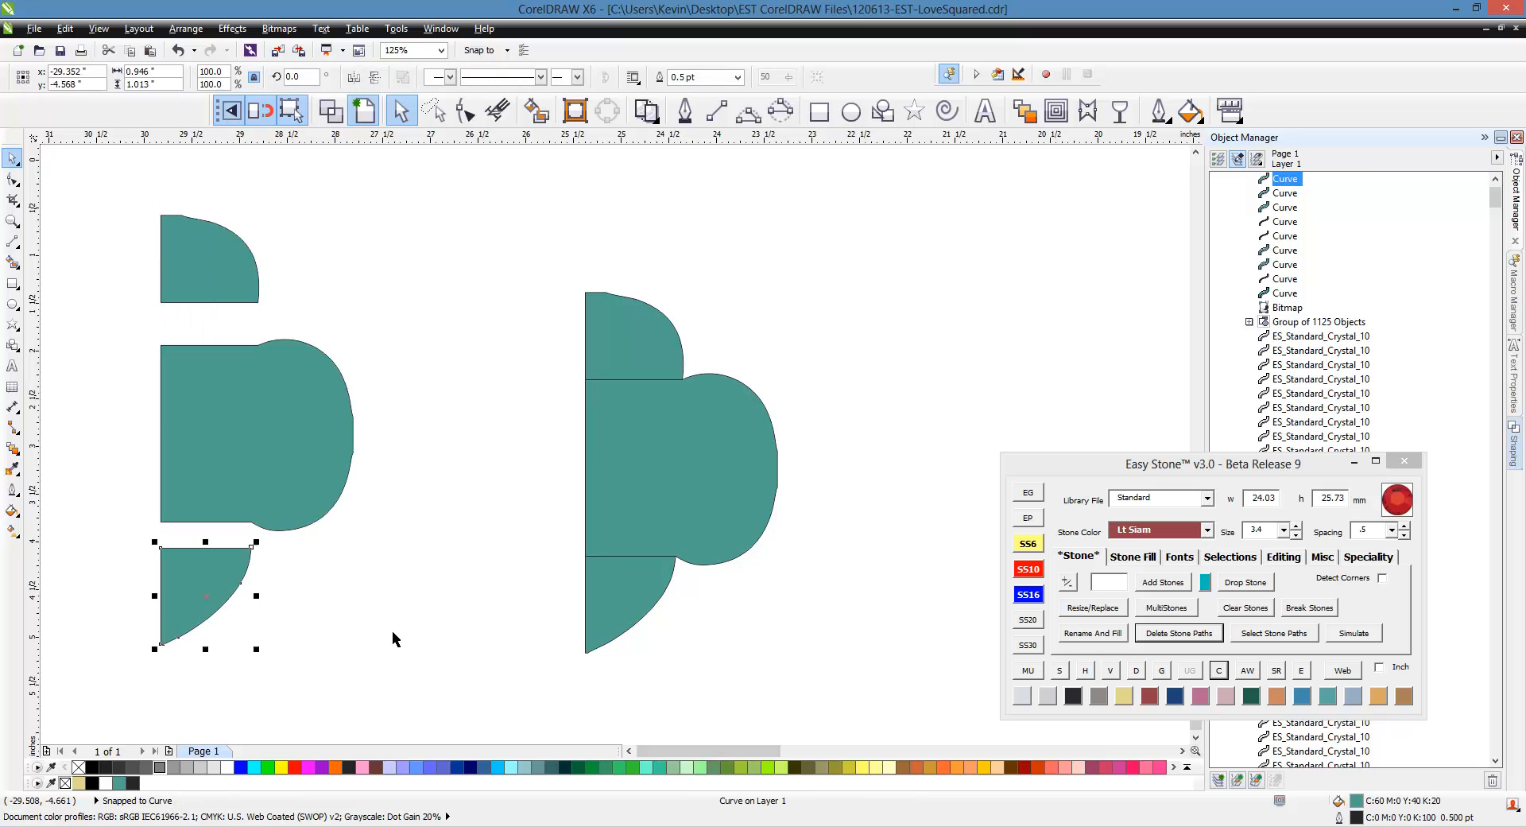
click(393, 631)
Island-fill the middle lobe piece at a 3.9 offset and add Lt Siam stones of size 3.4 along its outlines.
click(322, 472)
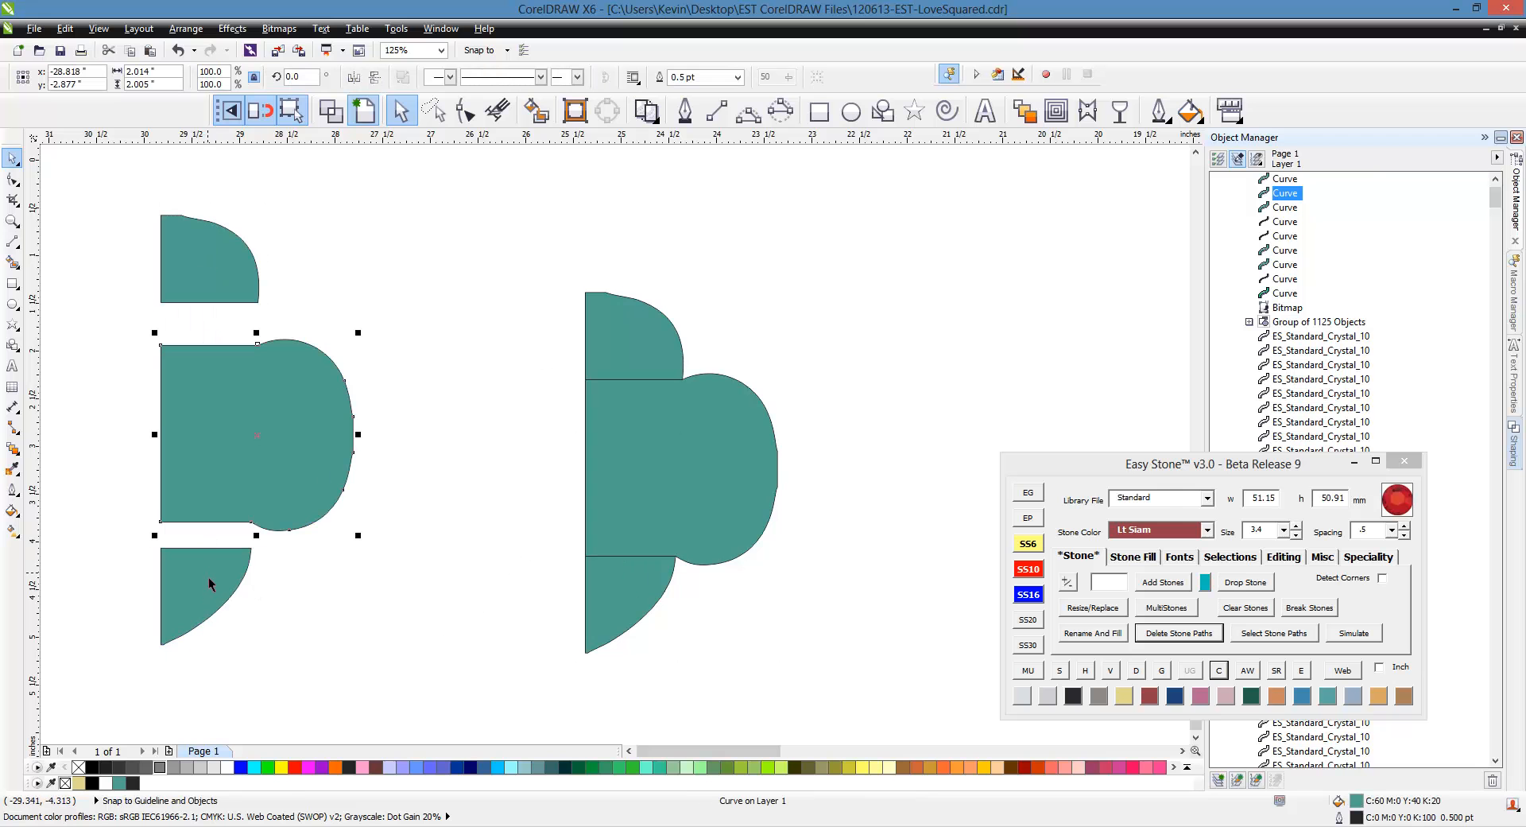
click(1134, 559)
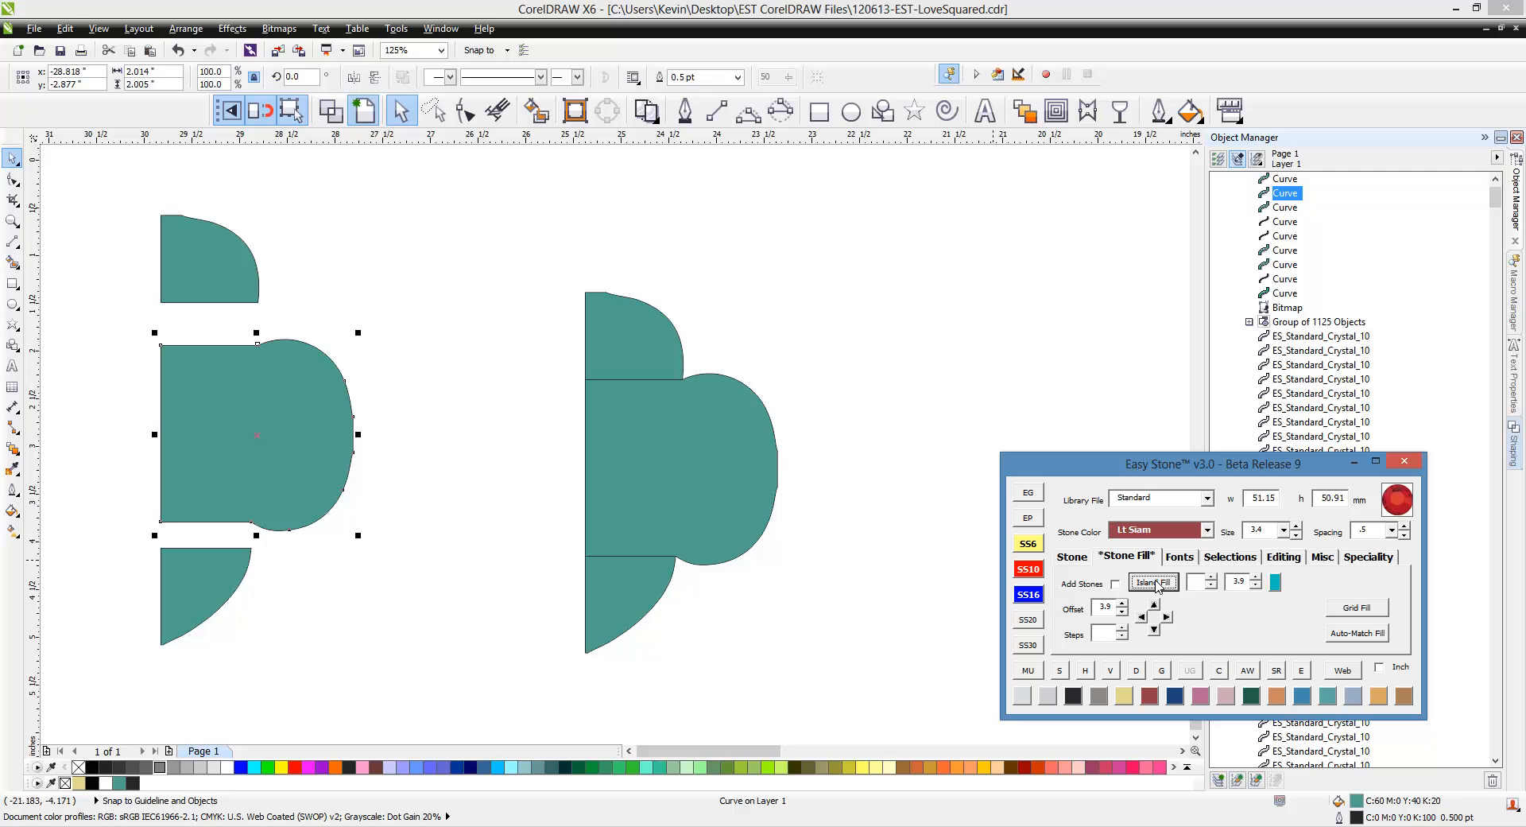
click(1157, 585)
drag(417, 326, 128, 551)
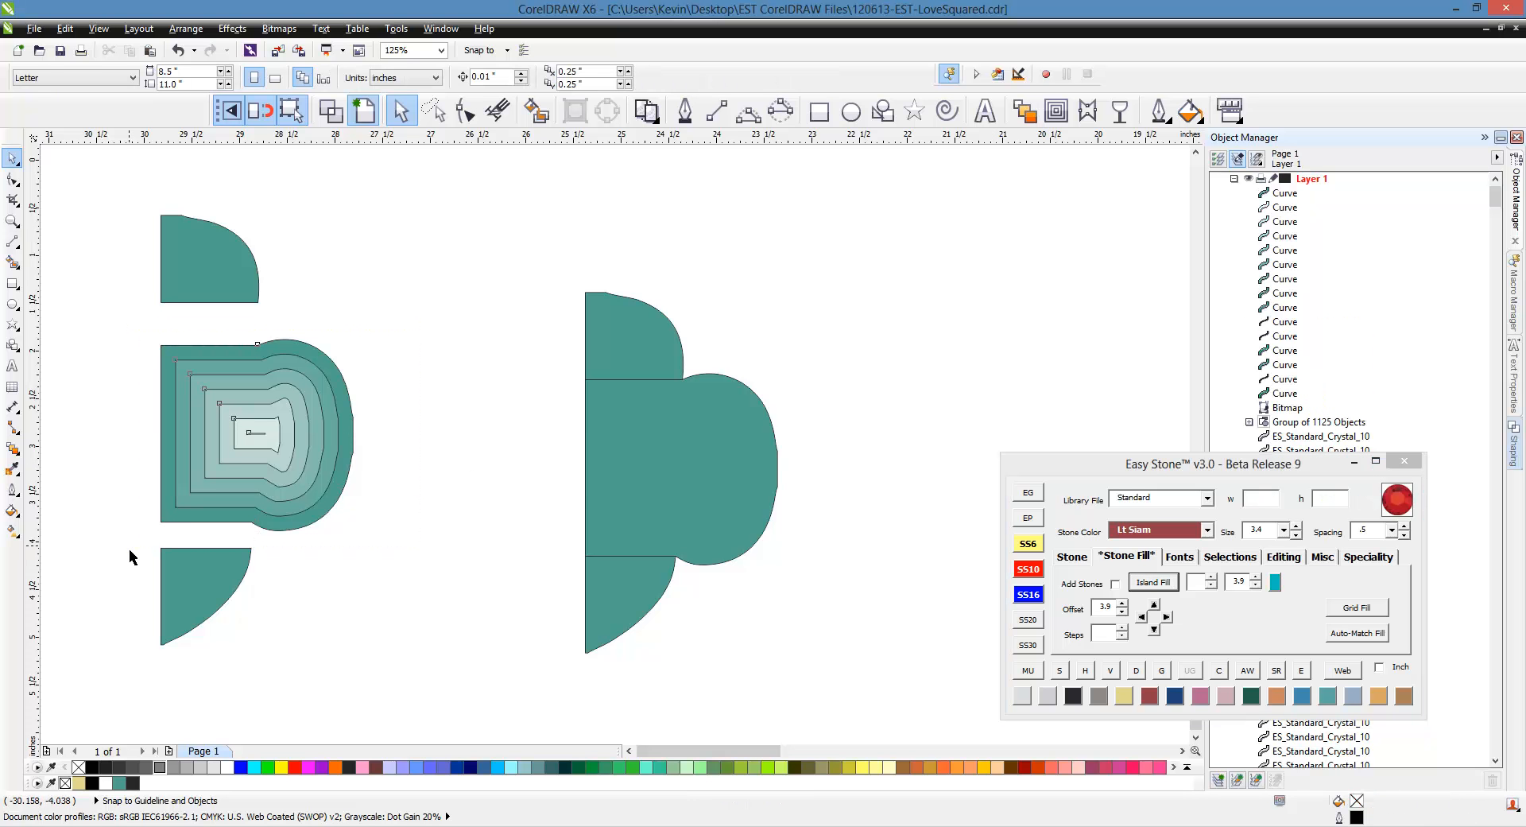
click(1063, 560)
click(1162, 582)
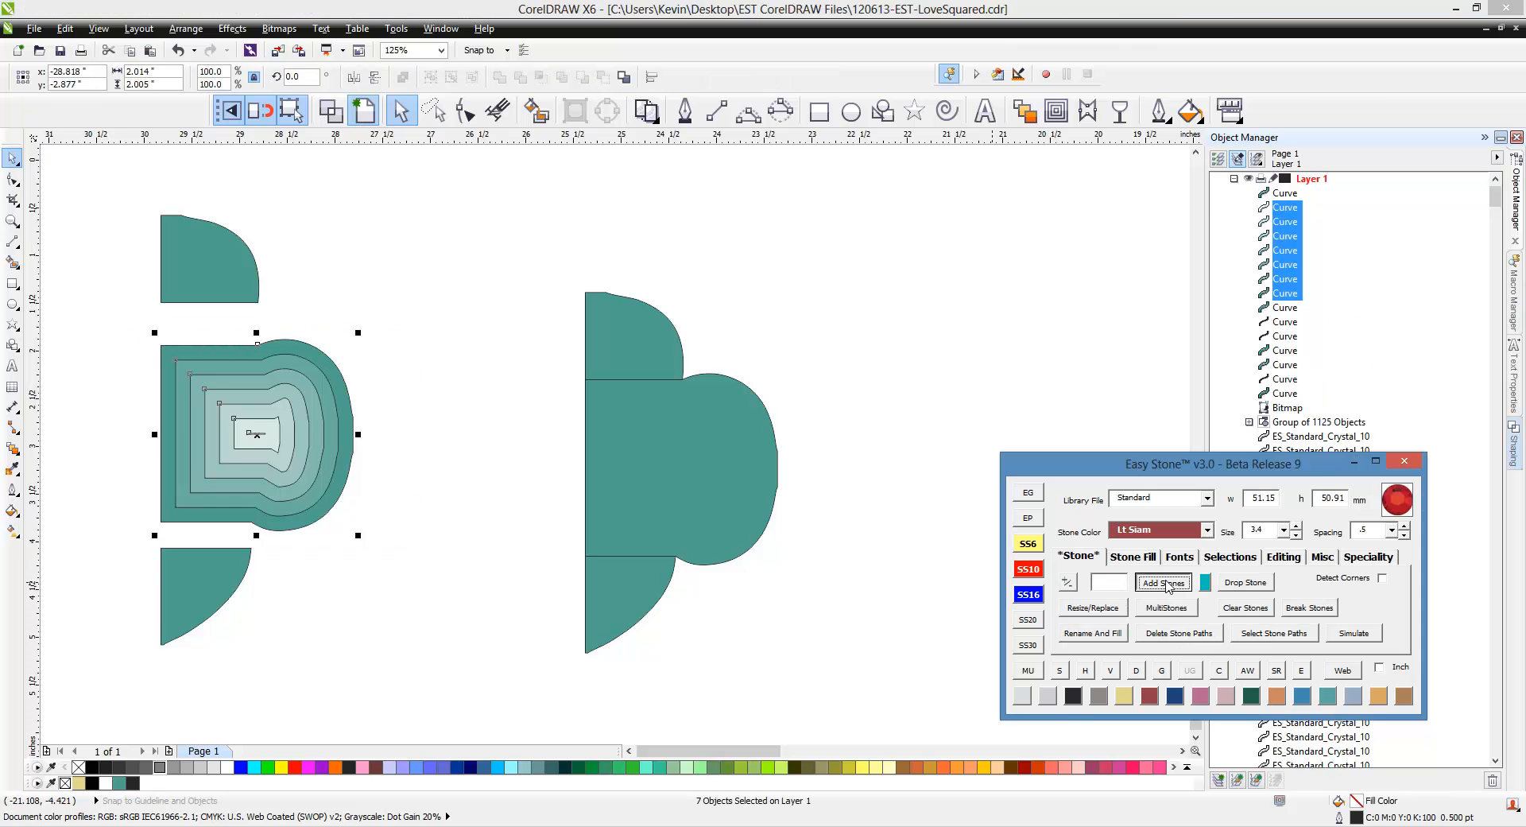
click(410, 556)
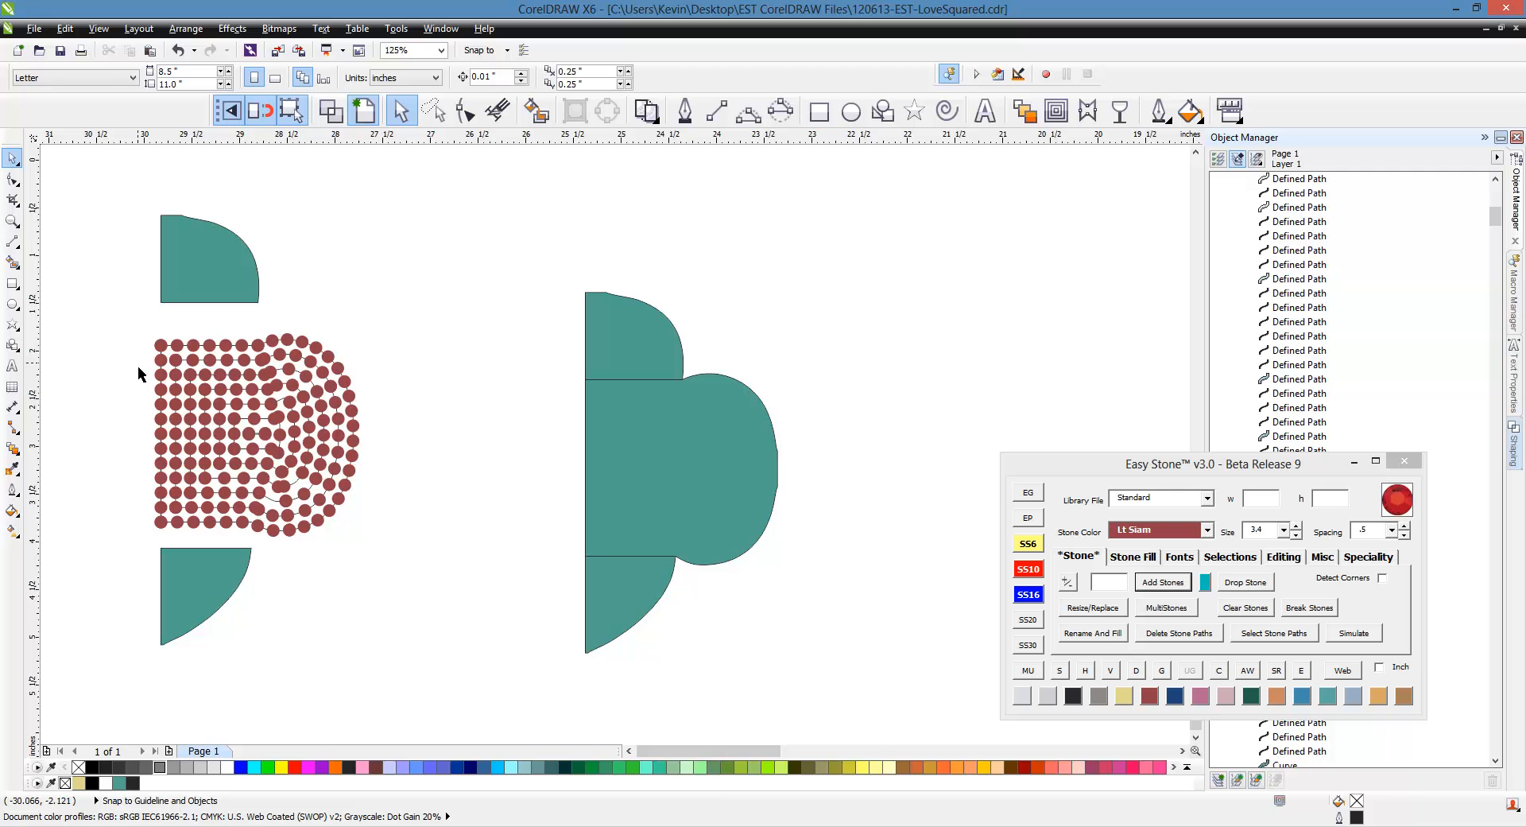
Island-fill the top piece at a 3.9 offset and add Lt Siam stones of size 3.4 along its outlines.
click(198, 277)
click(1132, 557)
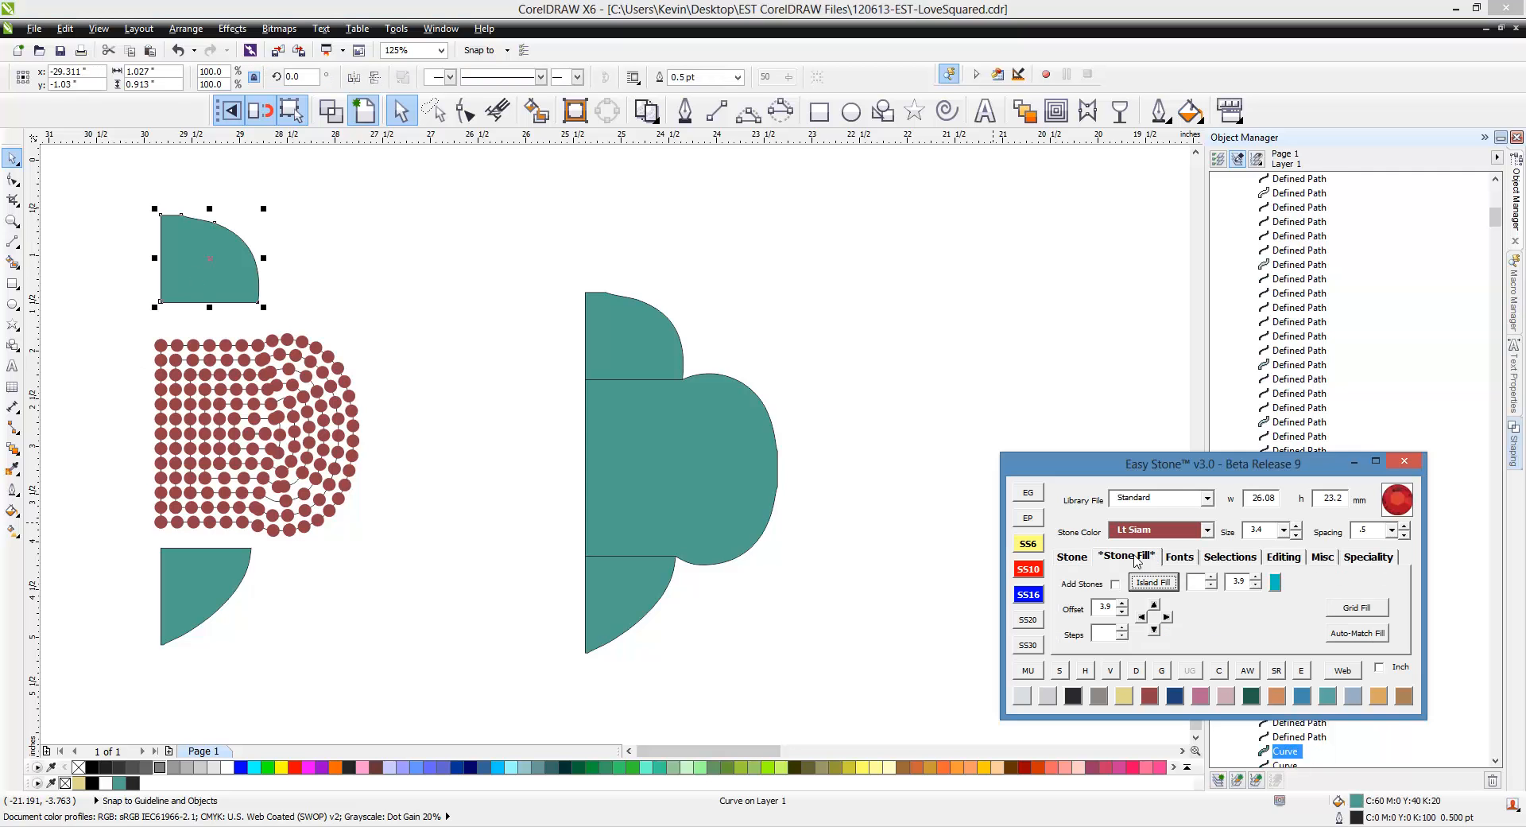
click(1162, 583)
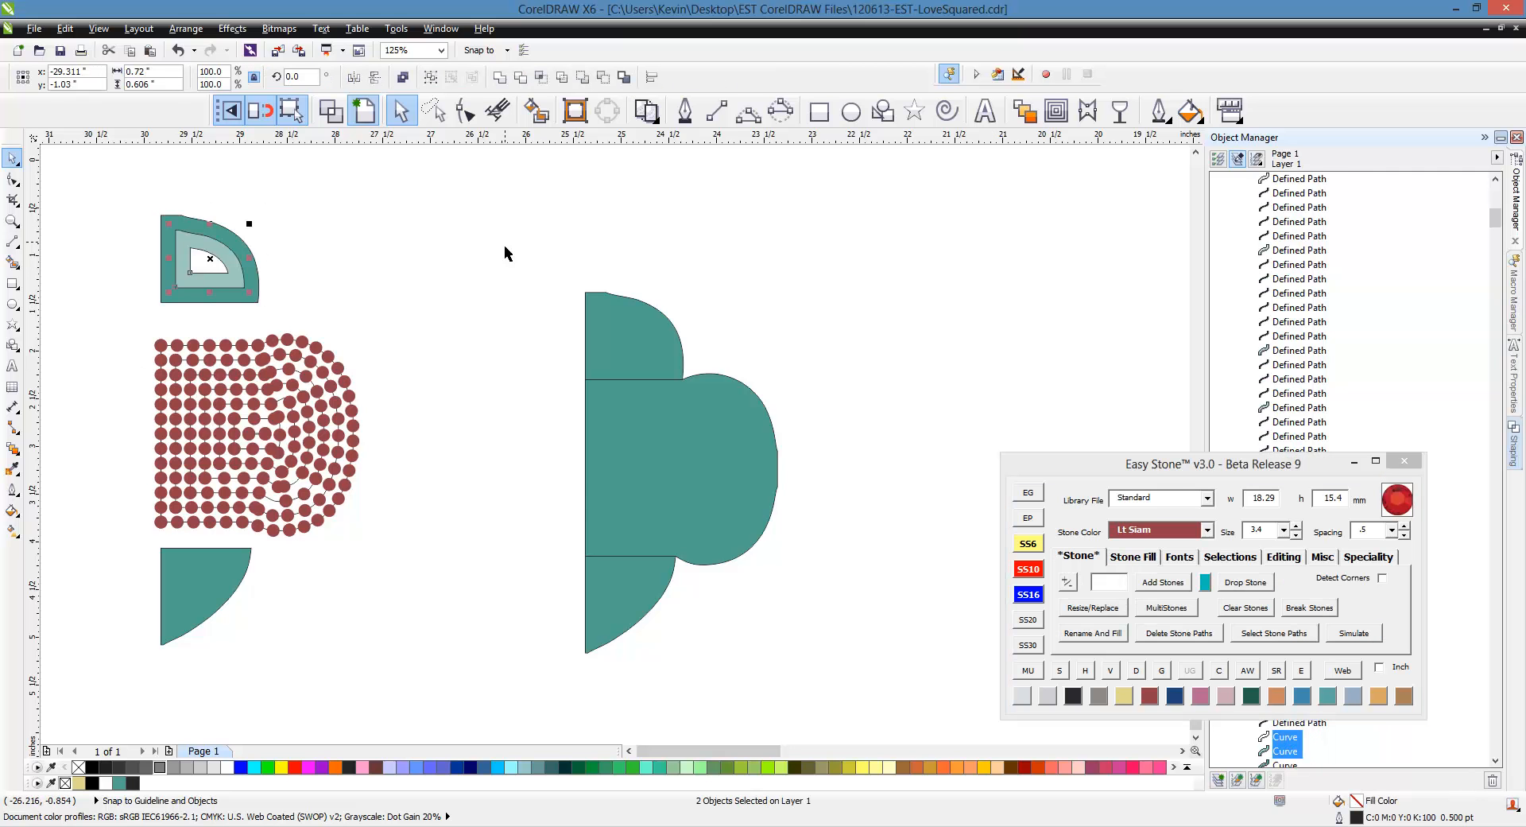
drag(352, 197, 108, 318)
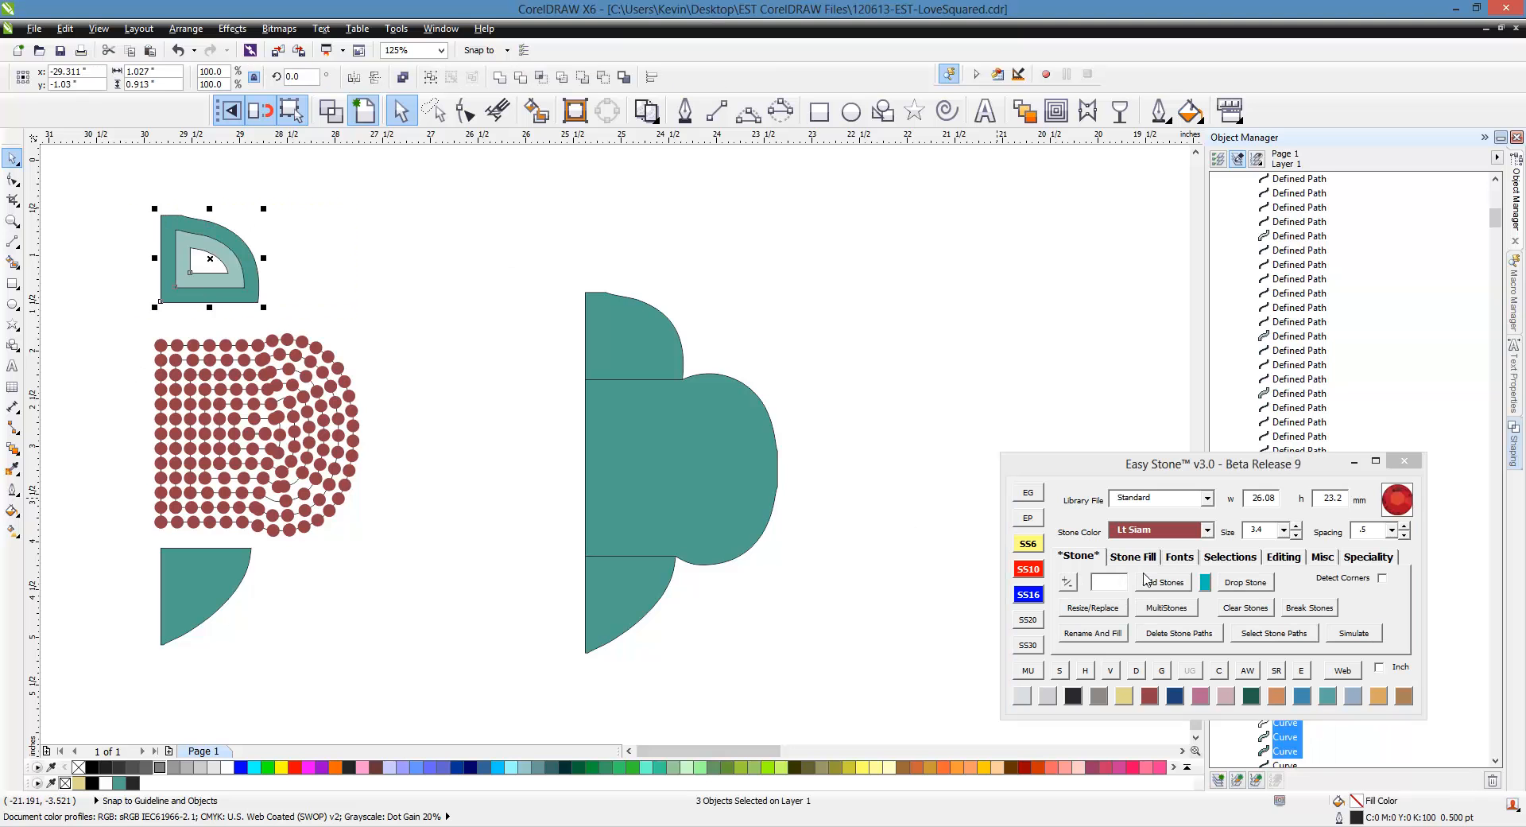
click(1144, 579)
Island-fill the bottom piece at a 3.9 offset and add Lt Siam stones of size 3.4 along its outlines.
click(211, 600)
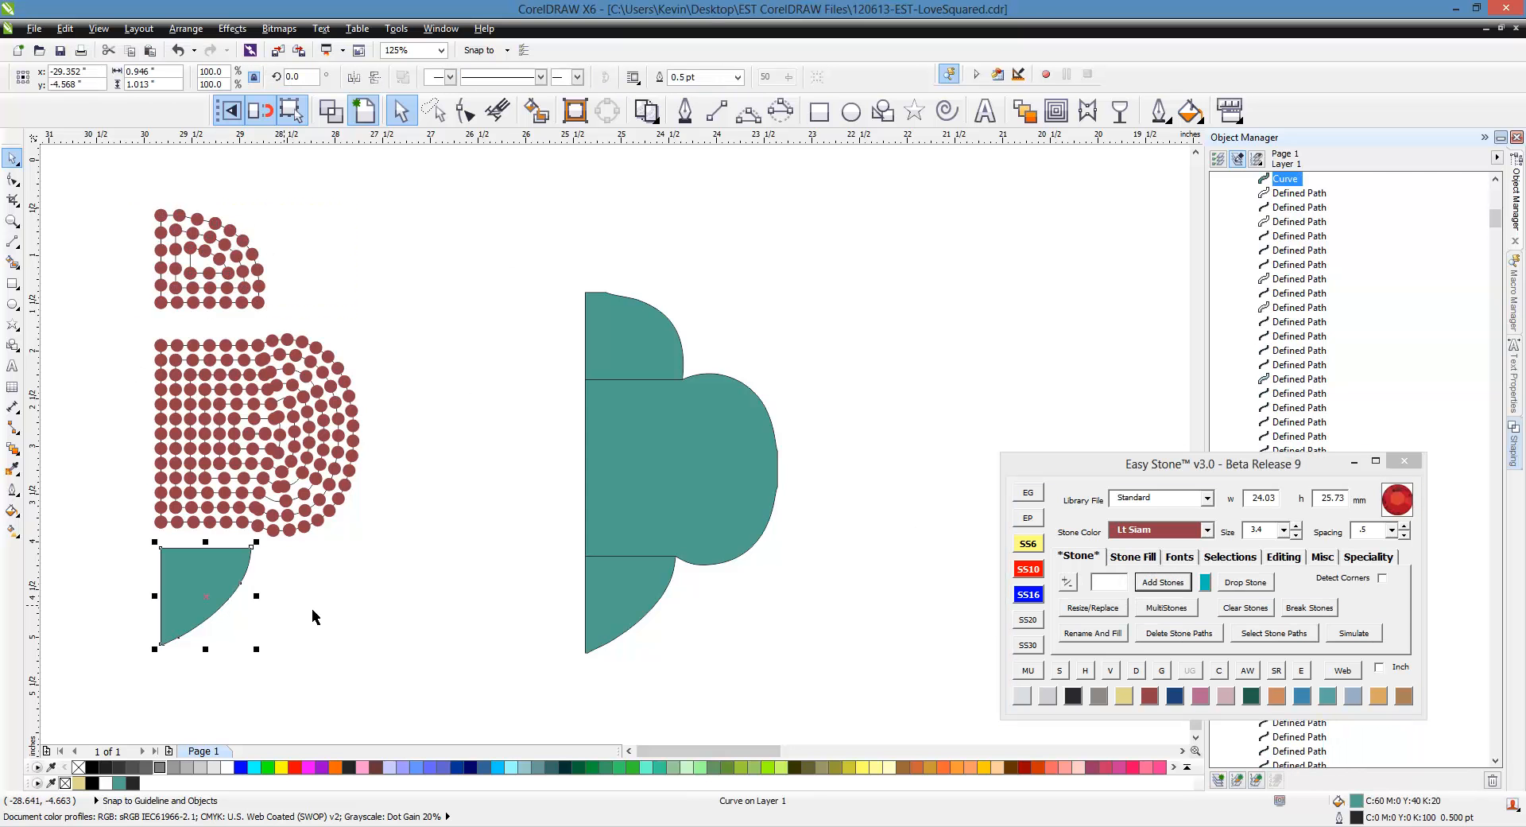
click(1134, 556)
click(1153, 582)
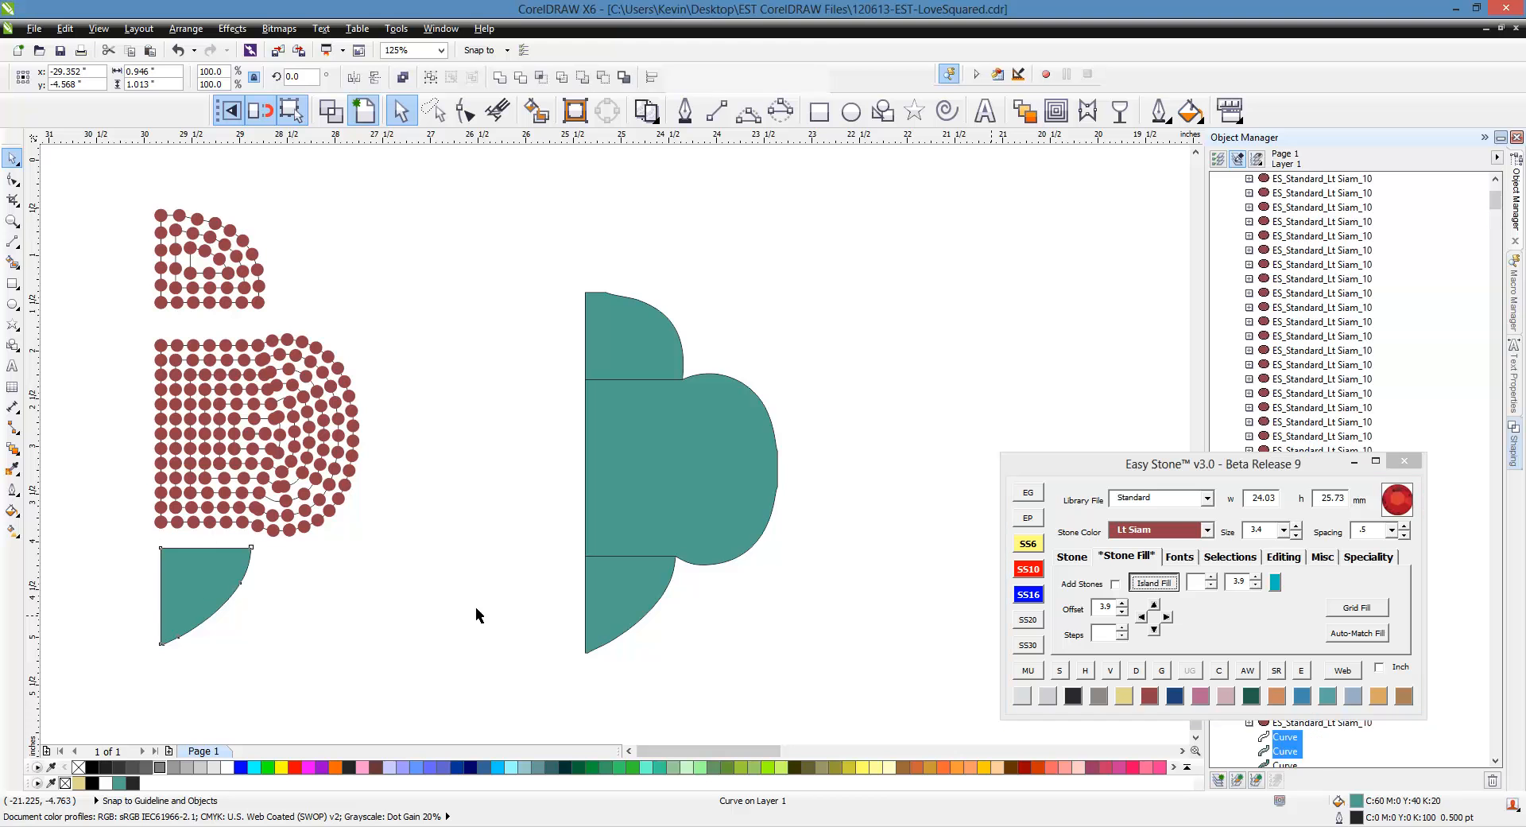
drag(290, 560, 289, 560)
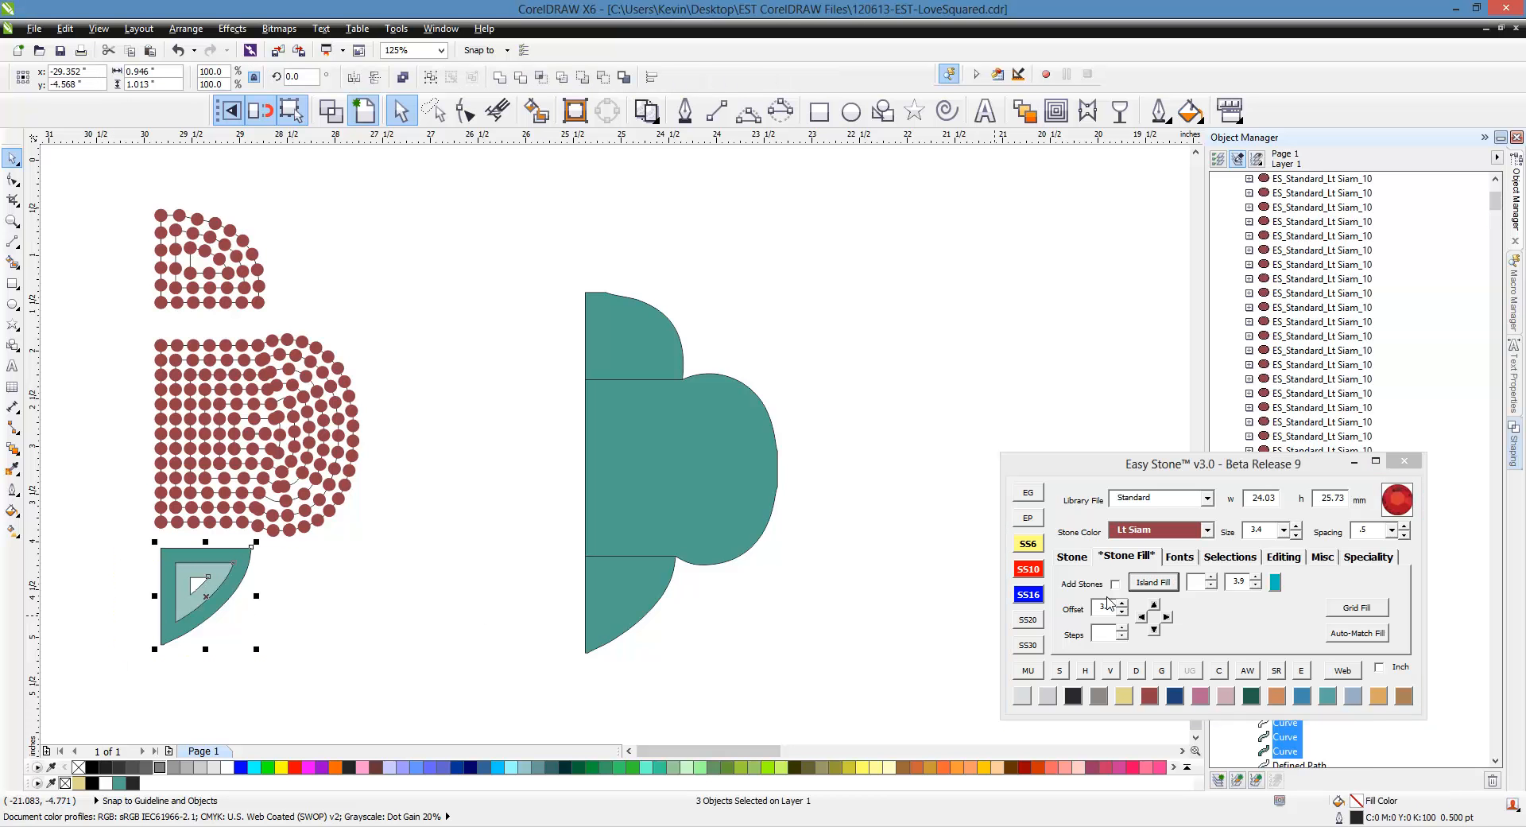
click(1078, 556)
click(1162, 582)
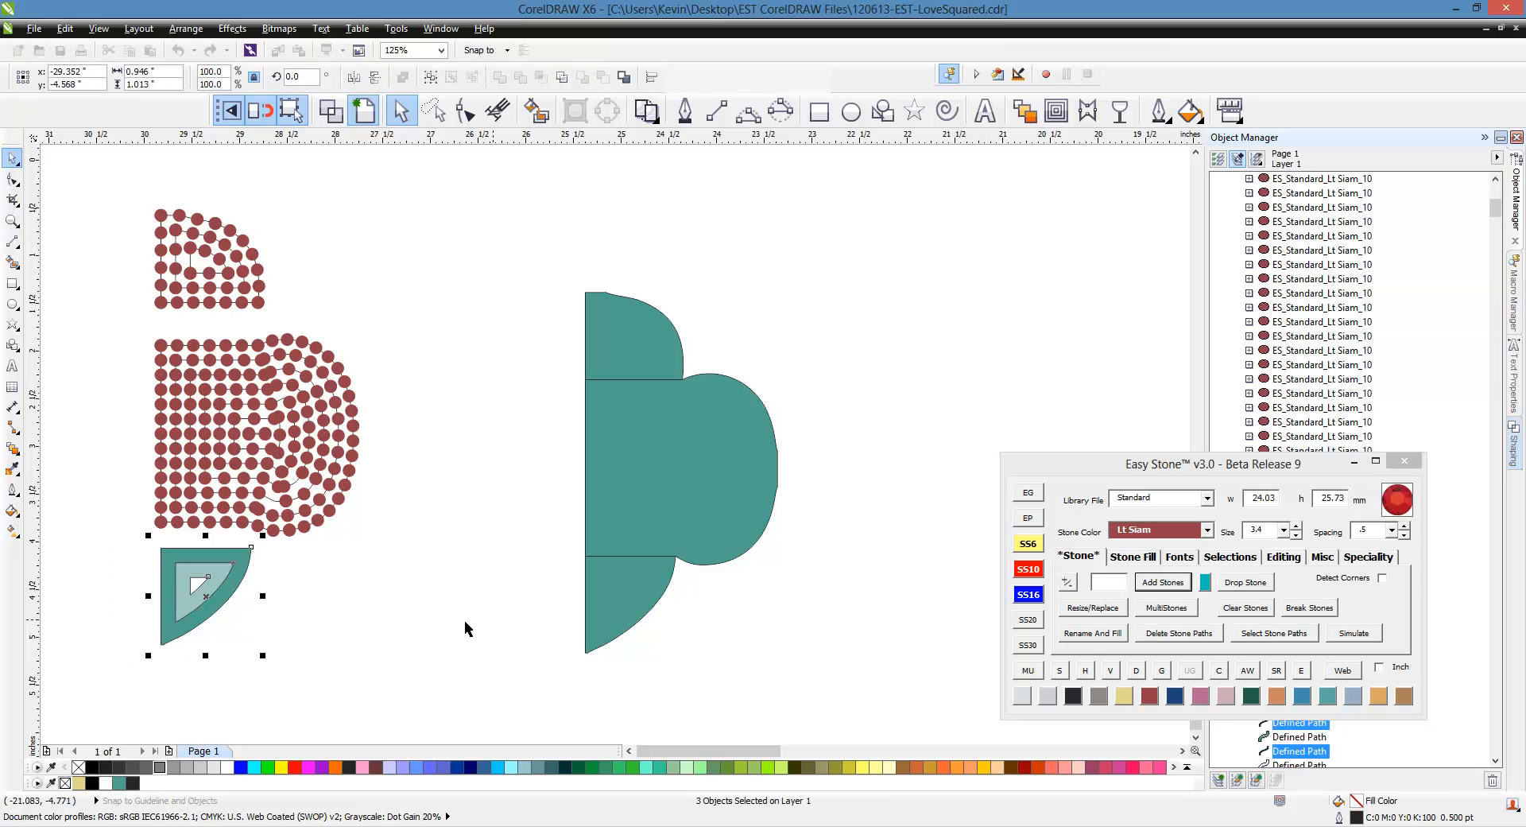
Delete the stone paths of the top piece and remove its overlapping duplicate stones.
scroll(274, 500, down, 2)
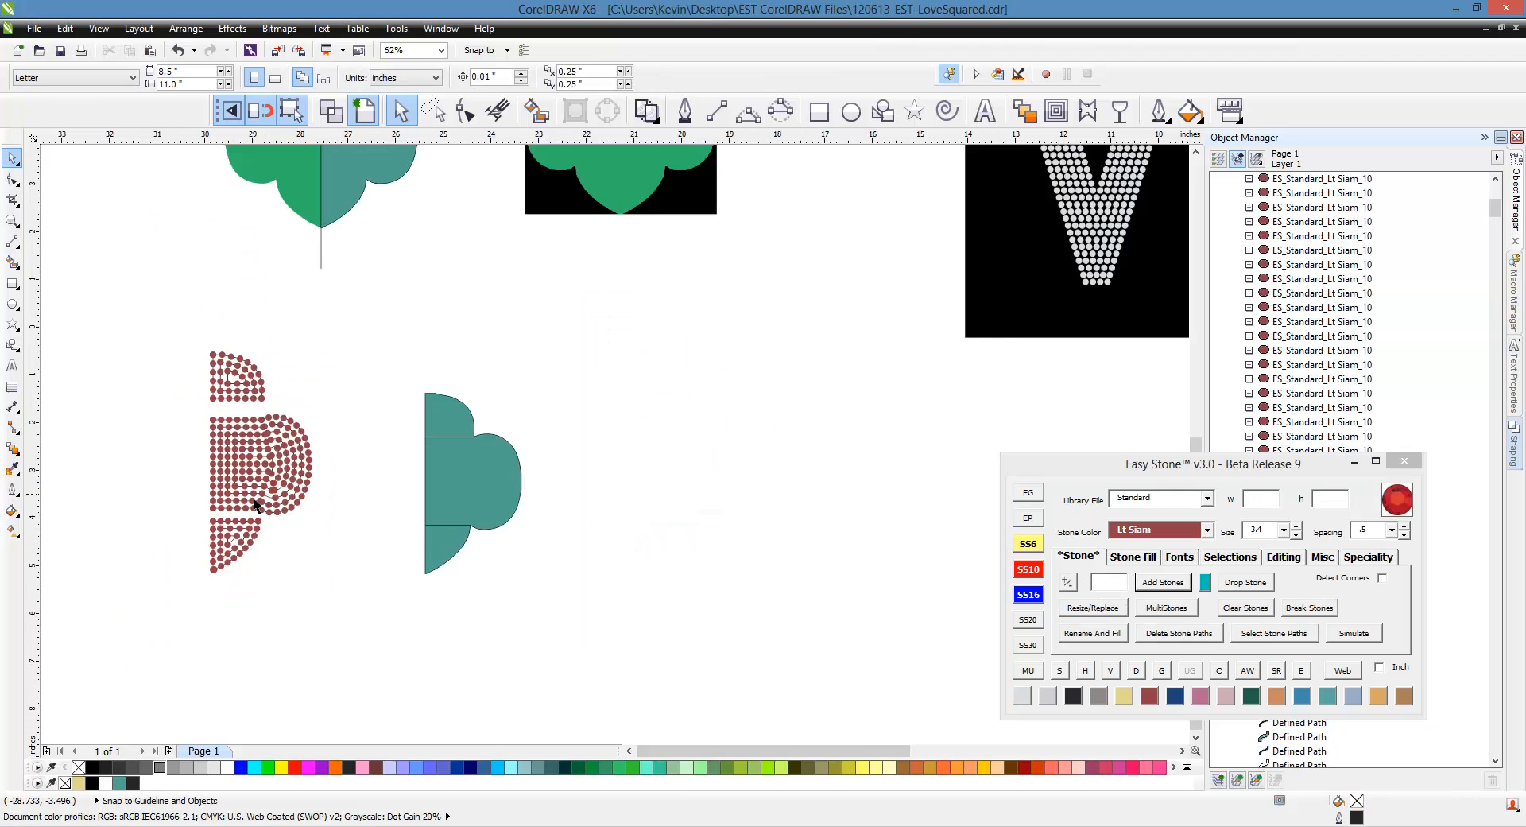
scroll(190, 482, up, 2)
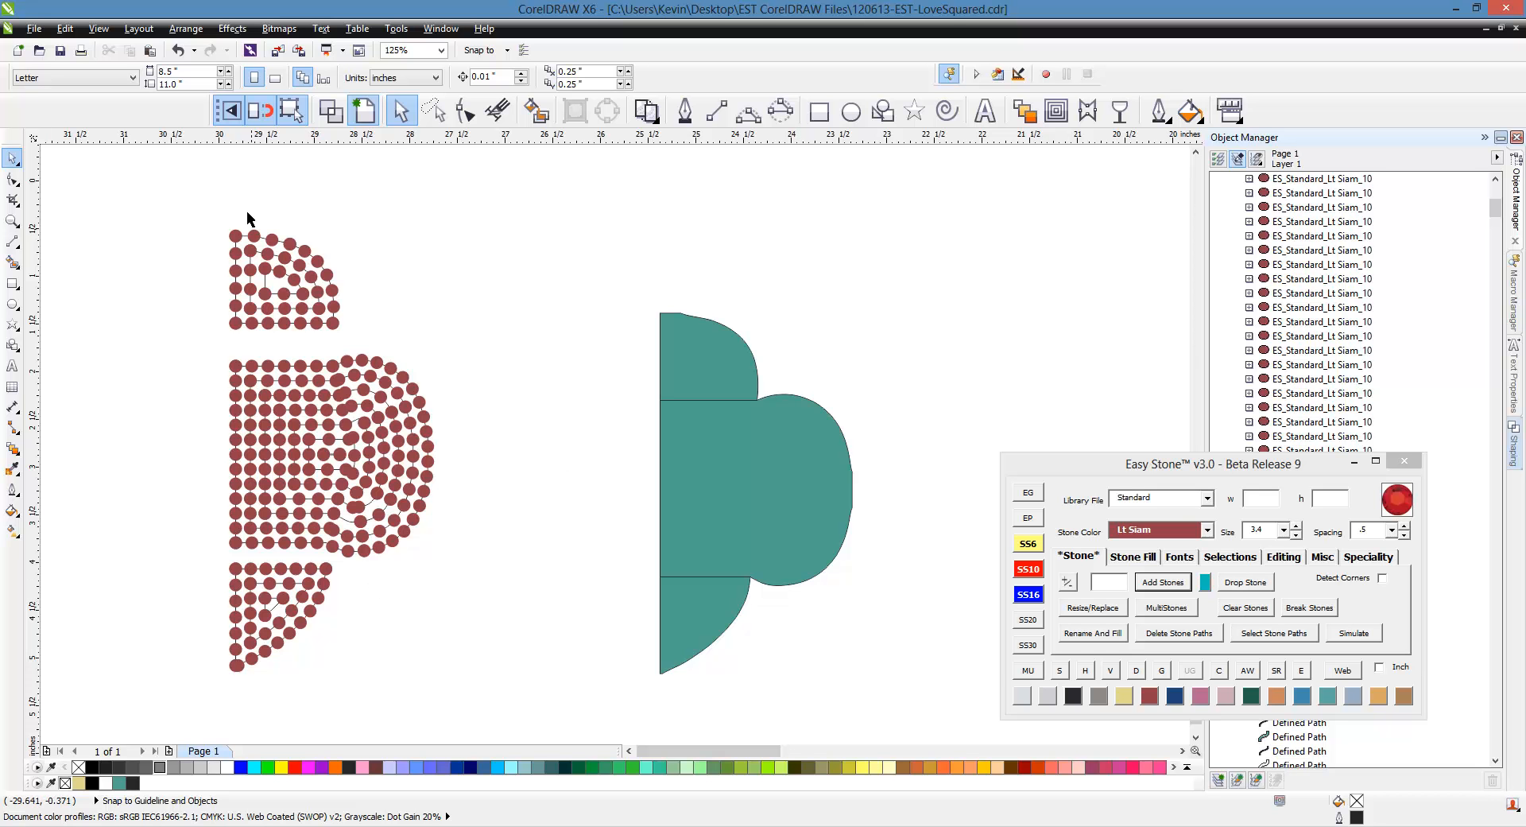
scroll(237, 256, up, 2)
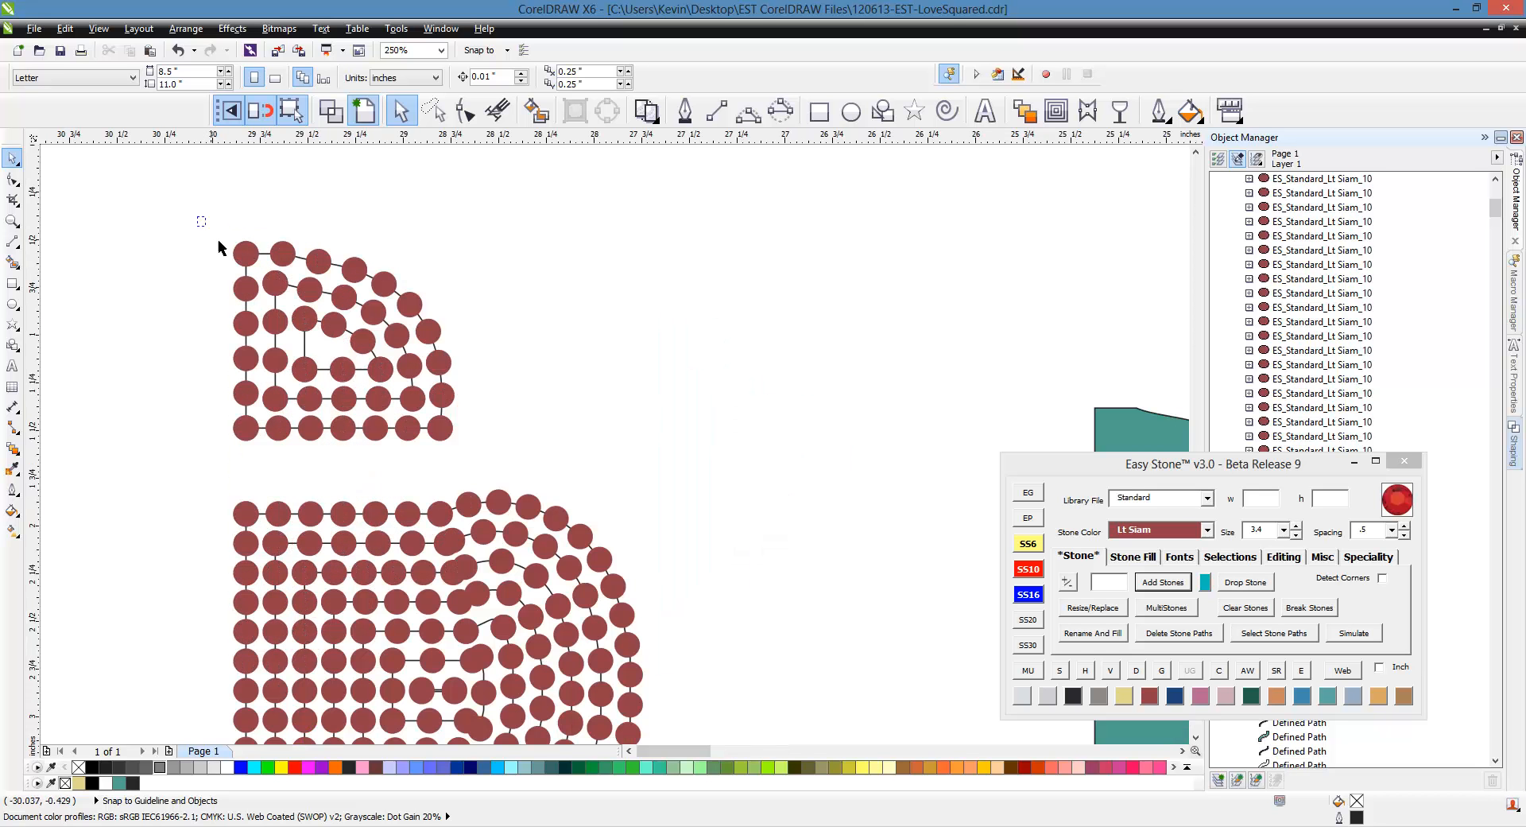
drag(197, 216, 510, 469)
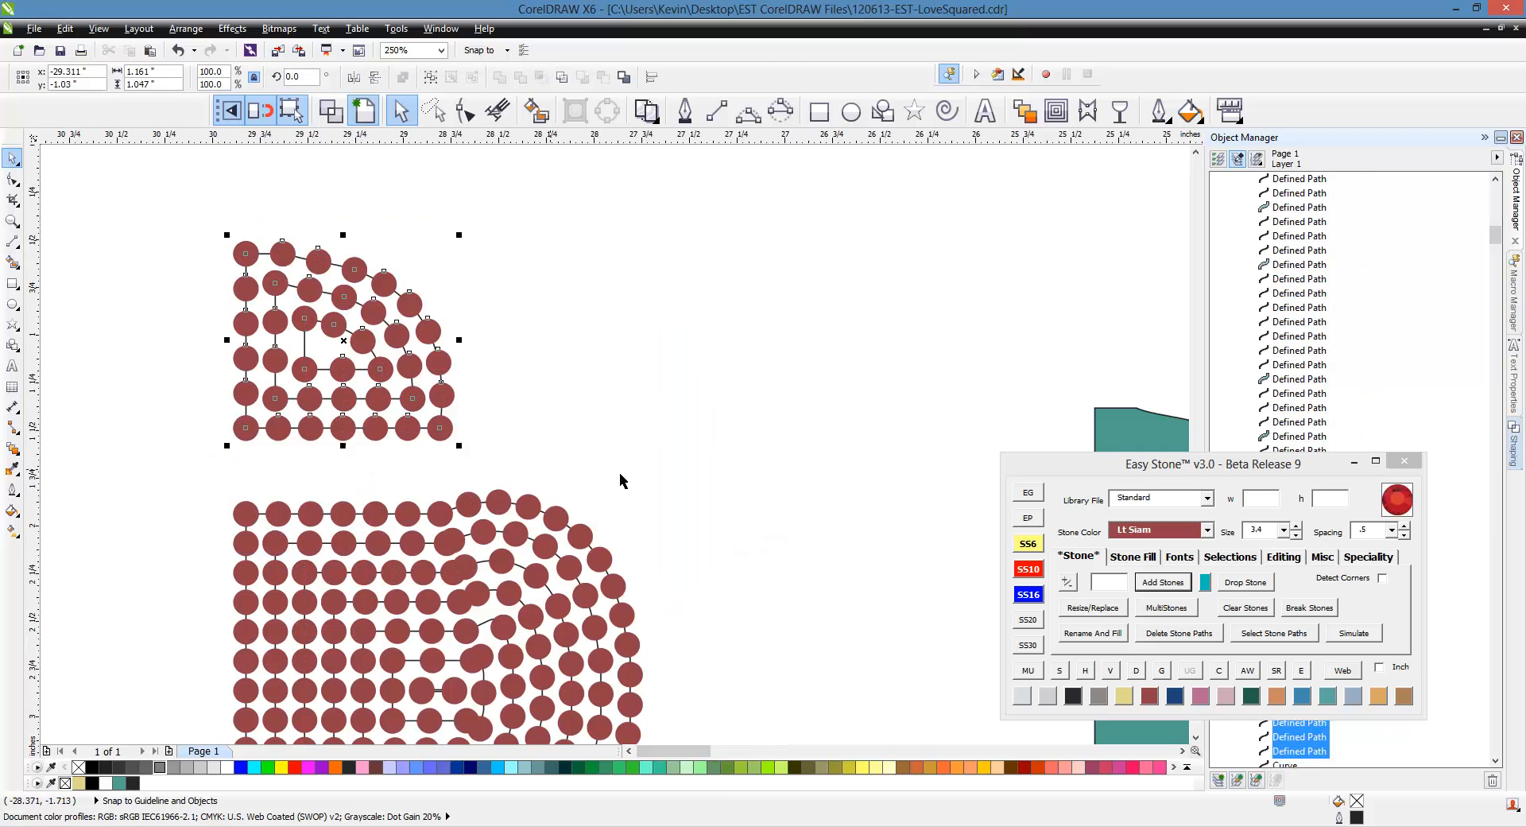
click(1191, 638)
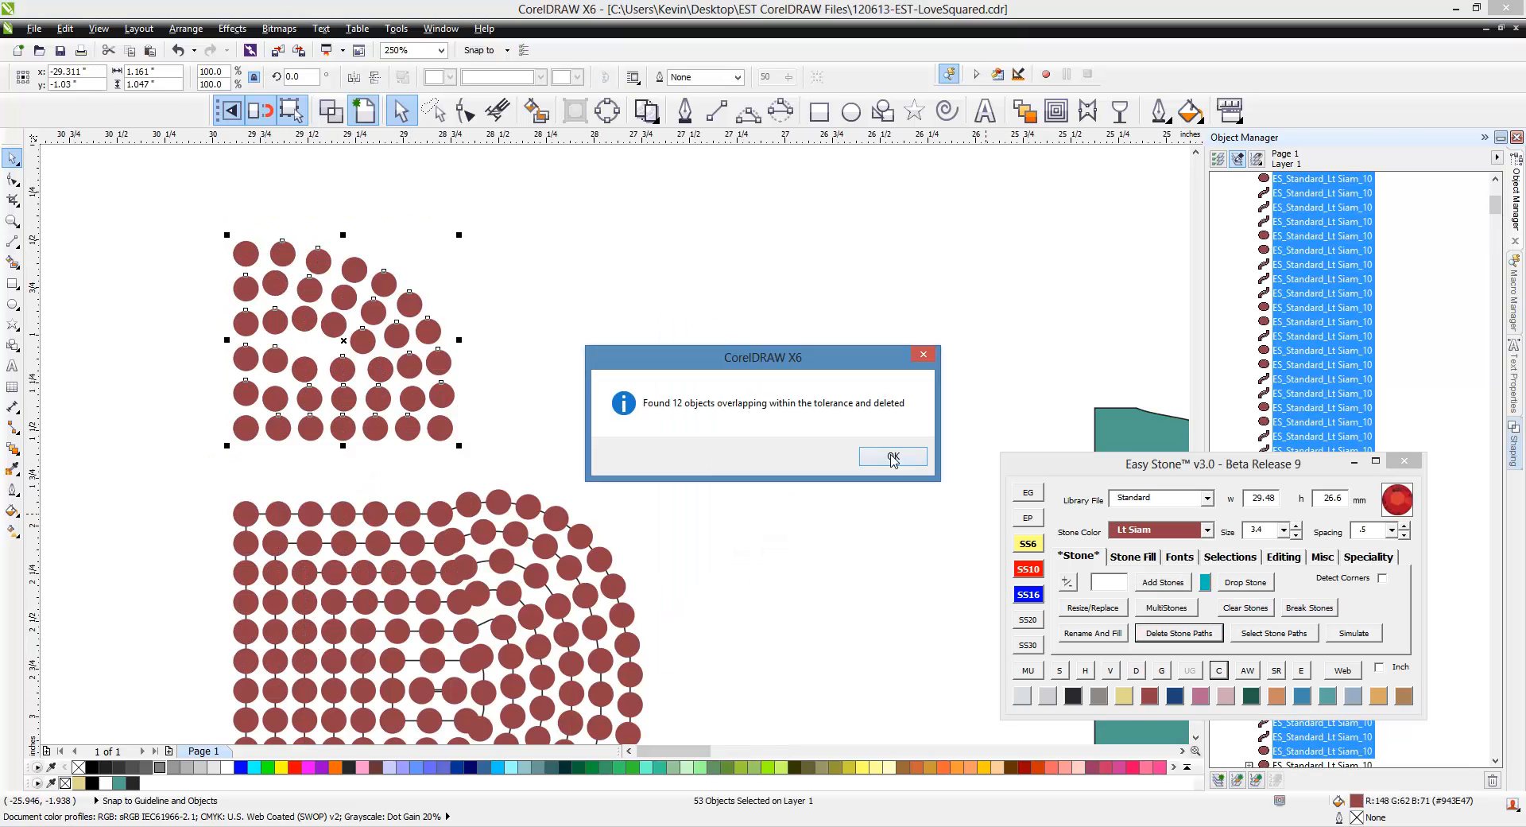
click(893, 458)
Re-space the nine stones of the top piece's second arc with one extra stone, then remove their path.
scroll(291, 275, up, 2)
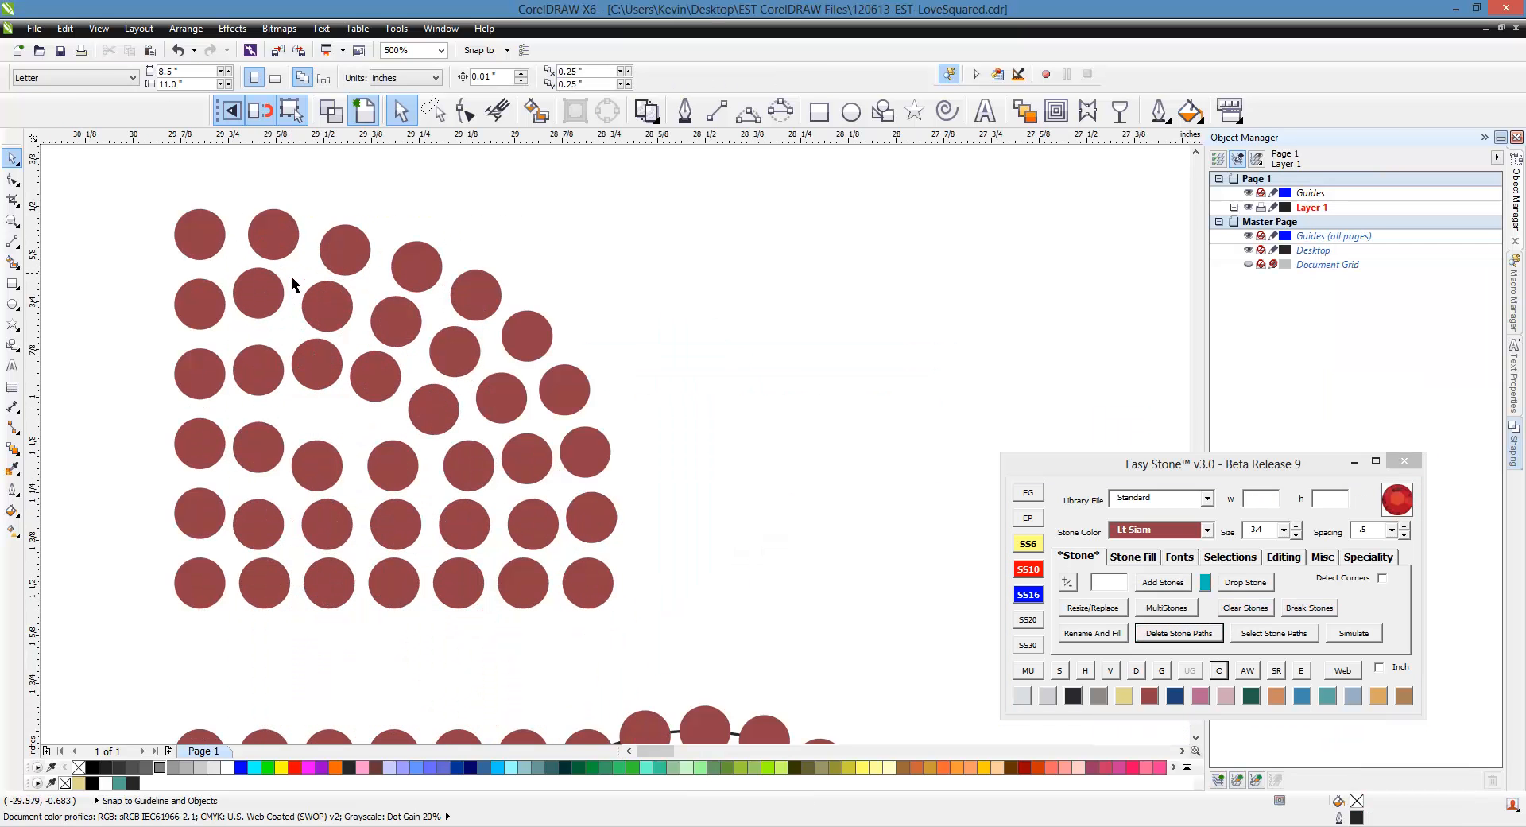
click(514, 579)
shift+click(529, 521)
shift+click(526, 462)
shift+click(502, 396)
shift+click(453, 349)
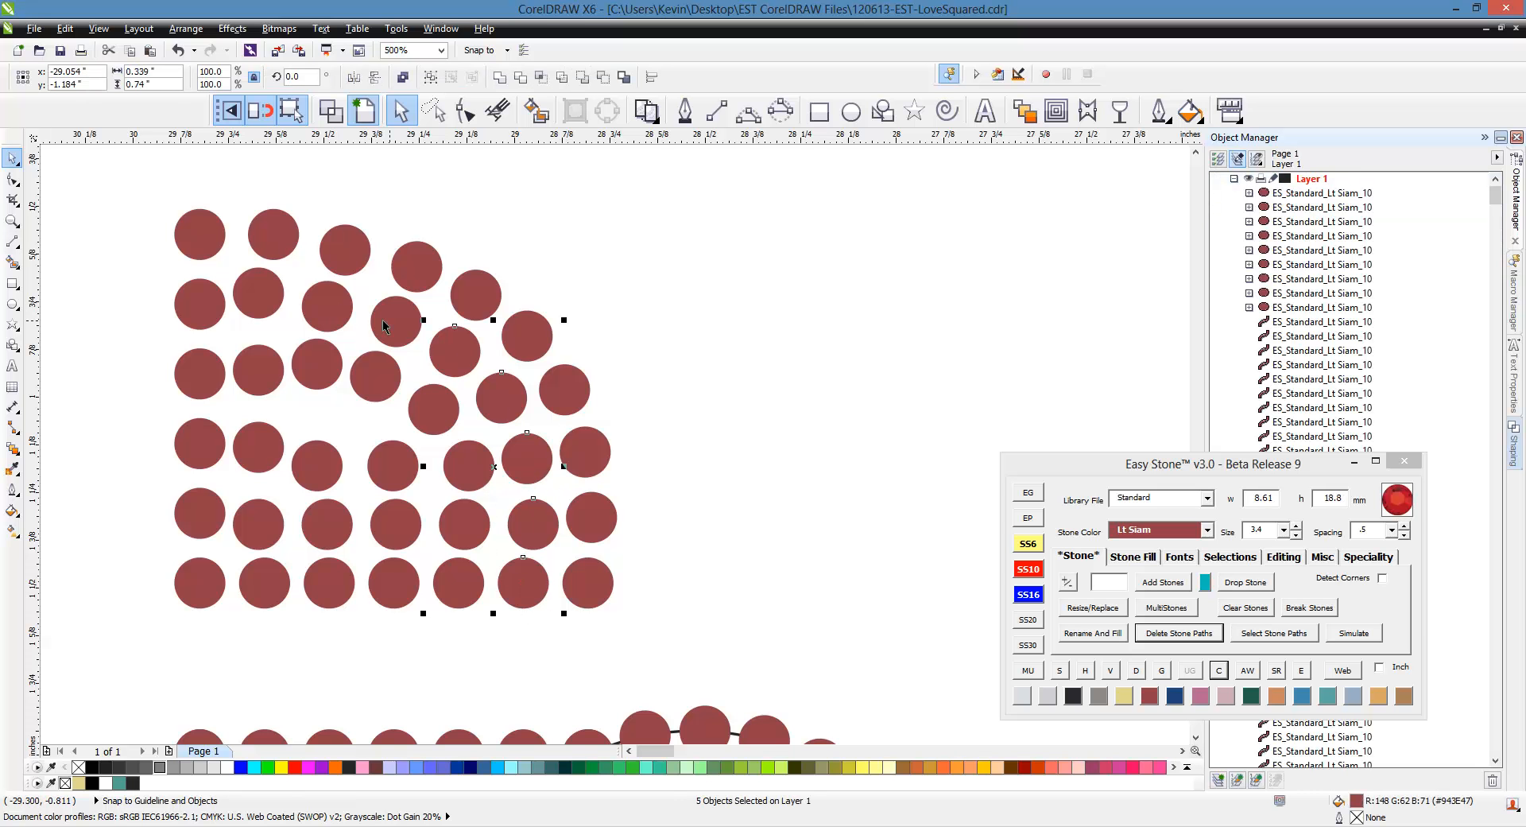
shift+click(383, 326)
shift+click(328, 306)
shift+click(270, 306)
shift+click(214, 314)
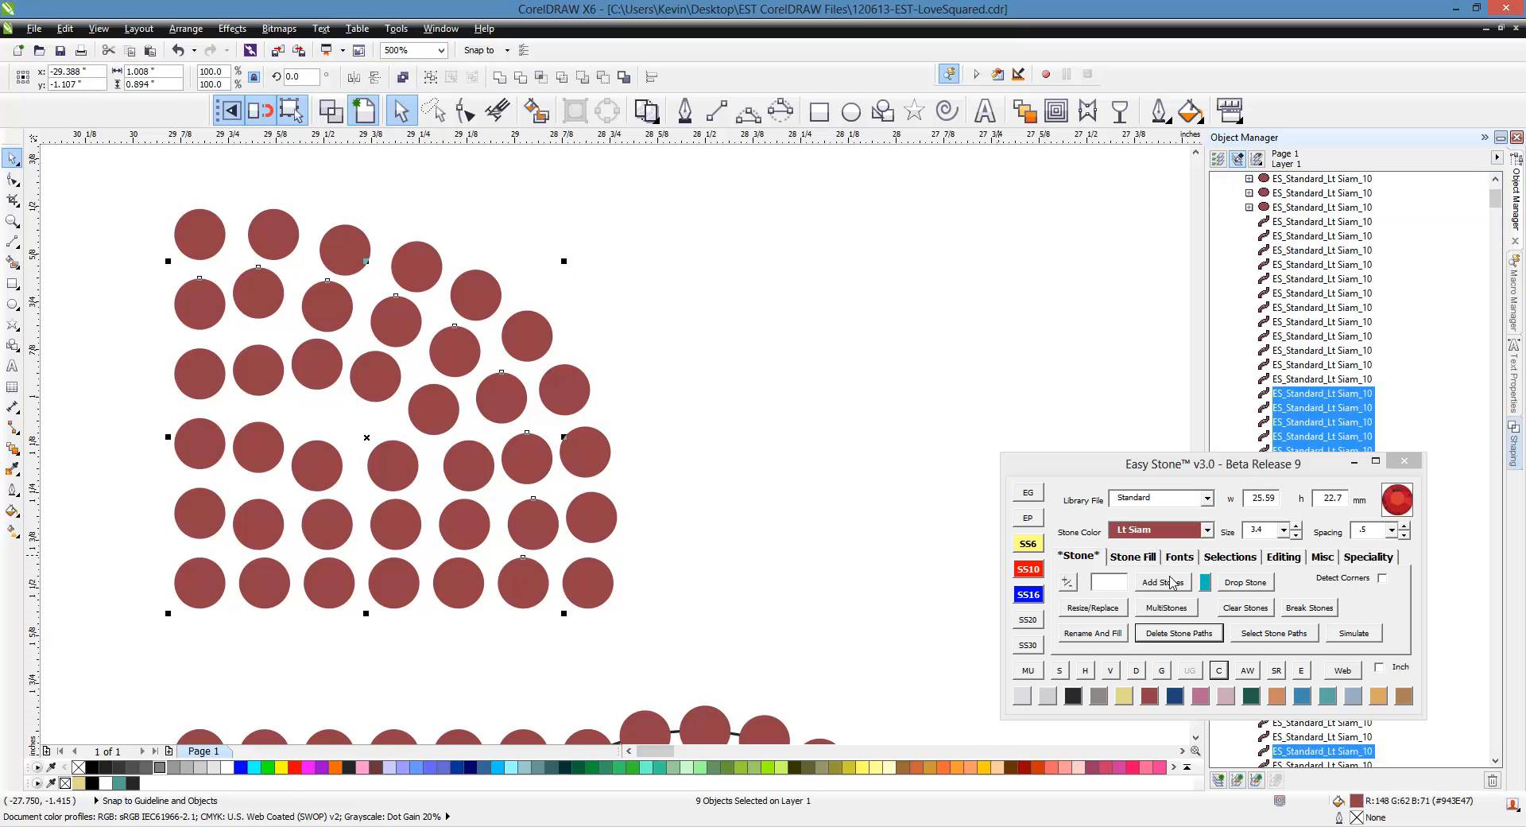
click(1281, 558)
click(1113, 605)
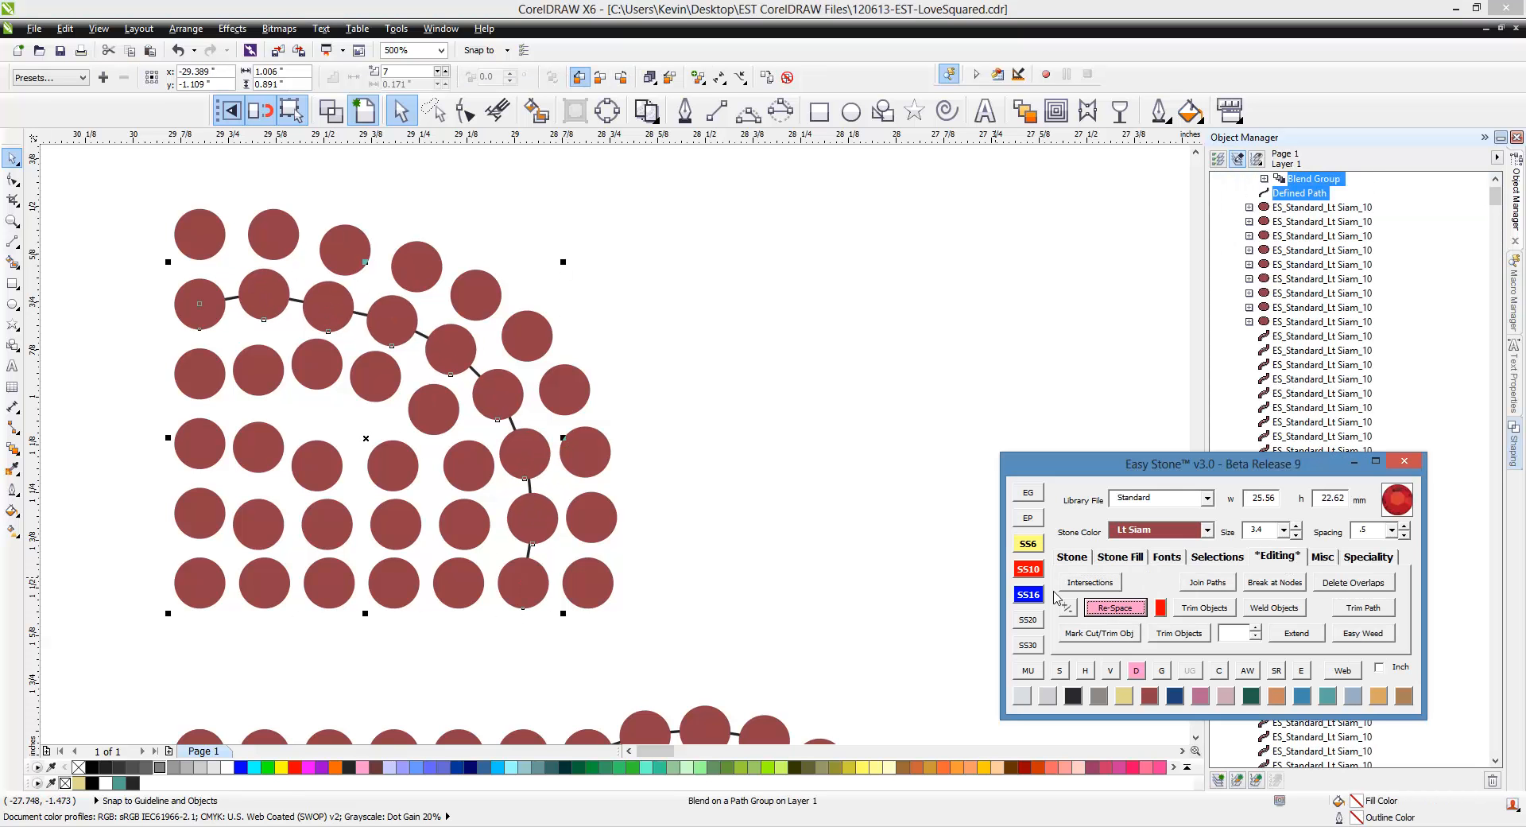
click(1066, 607)
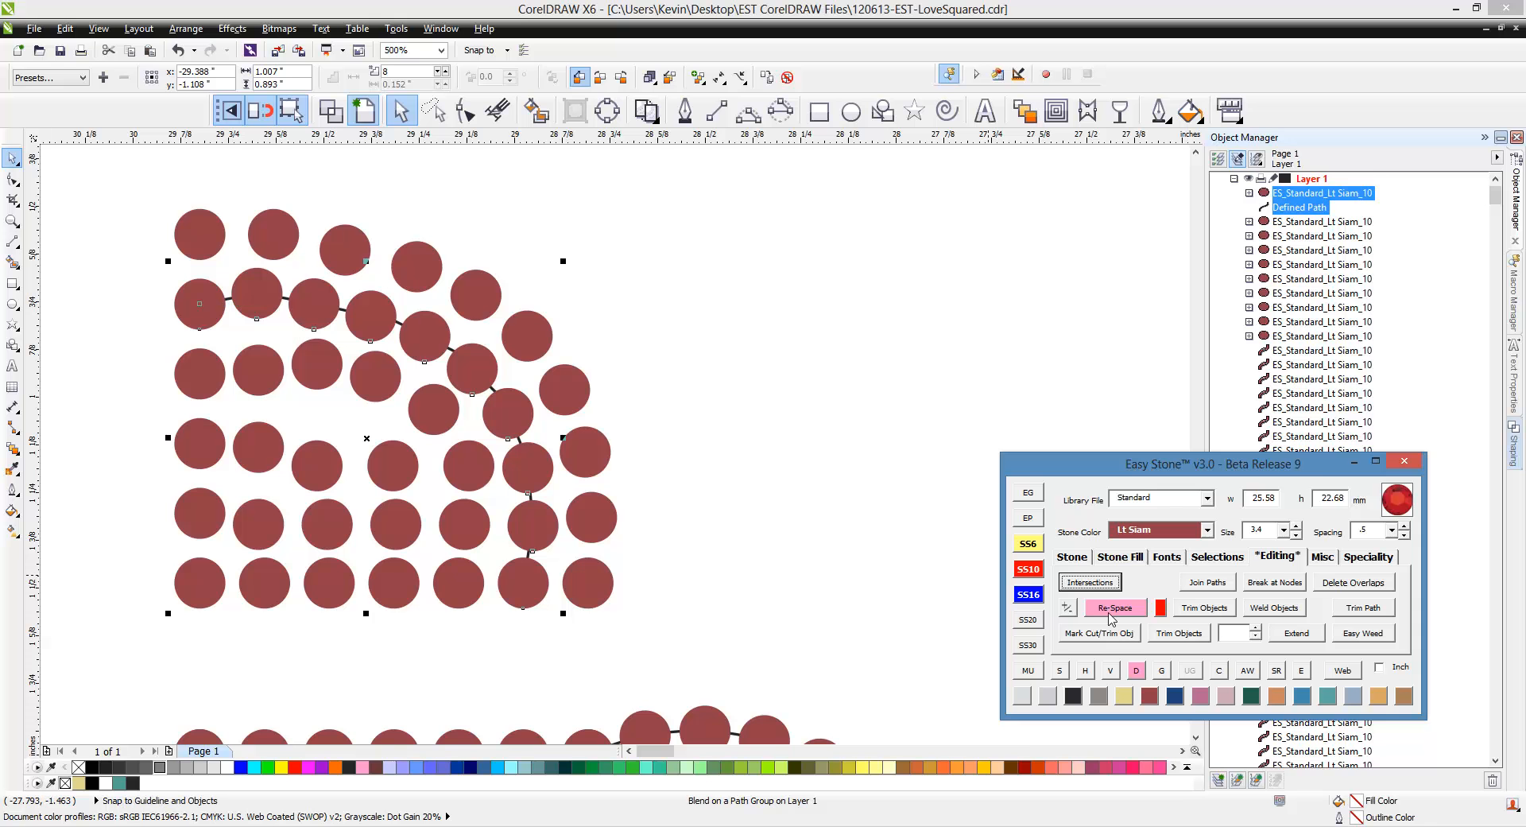
click(1135, 670)
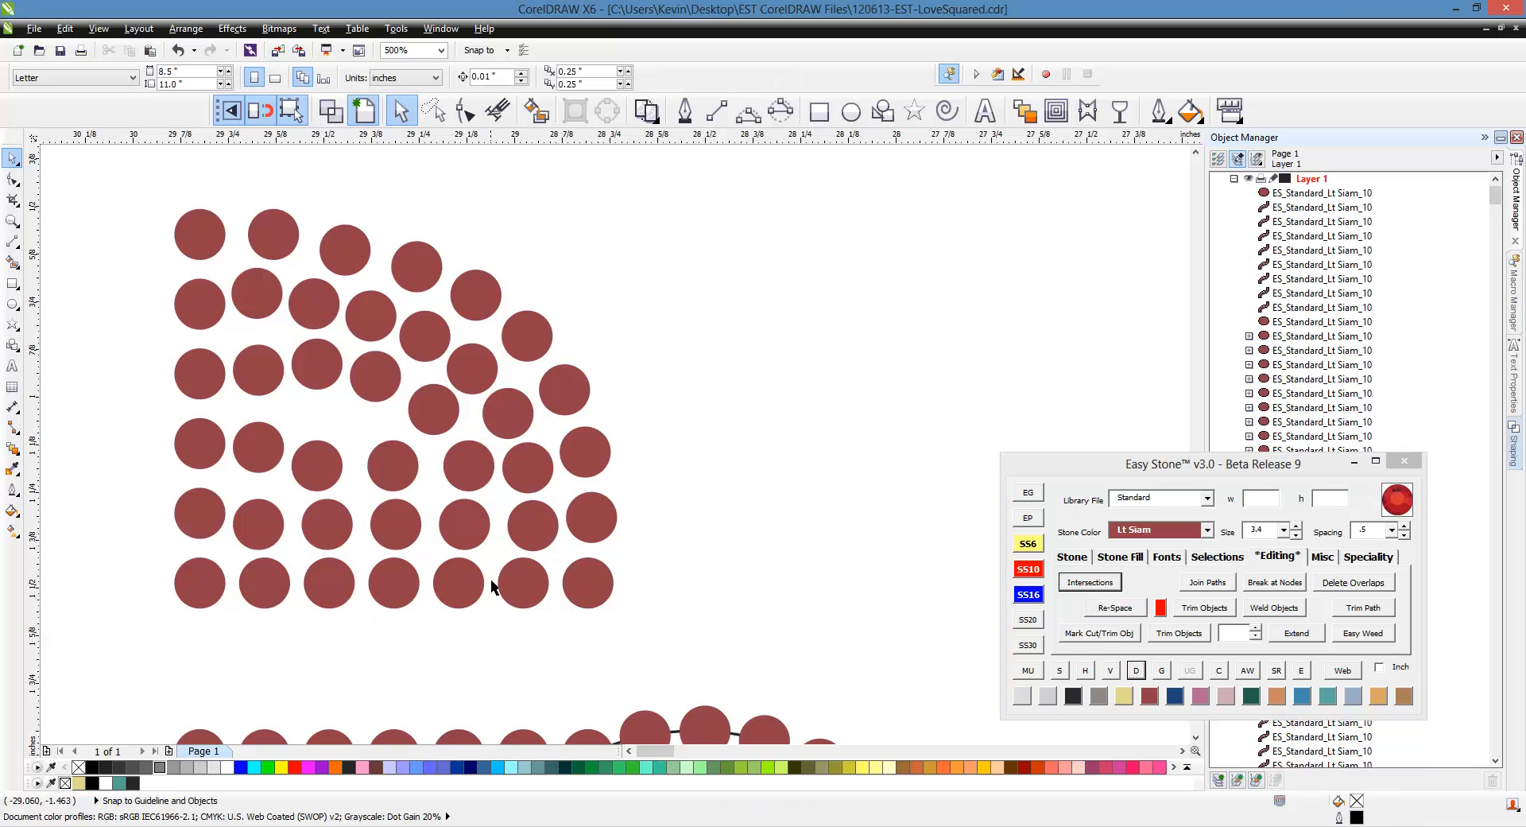
Evenly re-space the seven stones of the top piece's fourth row and remove their path.
scroll(469, 471, up, 1)
scroll(582, 446, up, 1)
scroll(636, 445, down, 2)
click(685, 445)
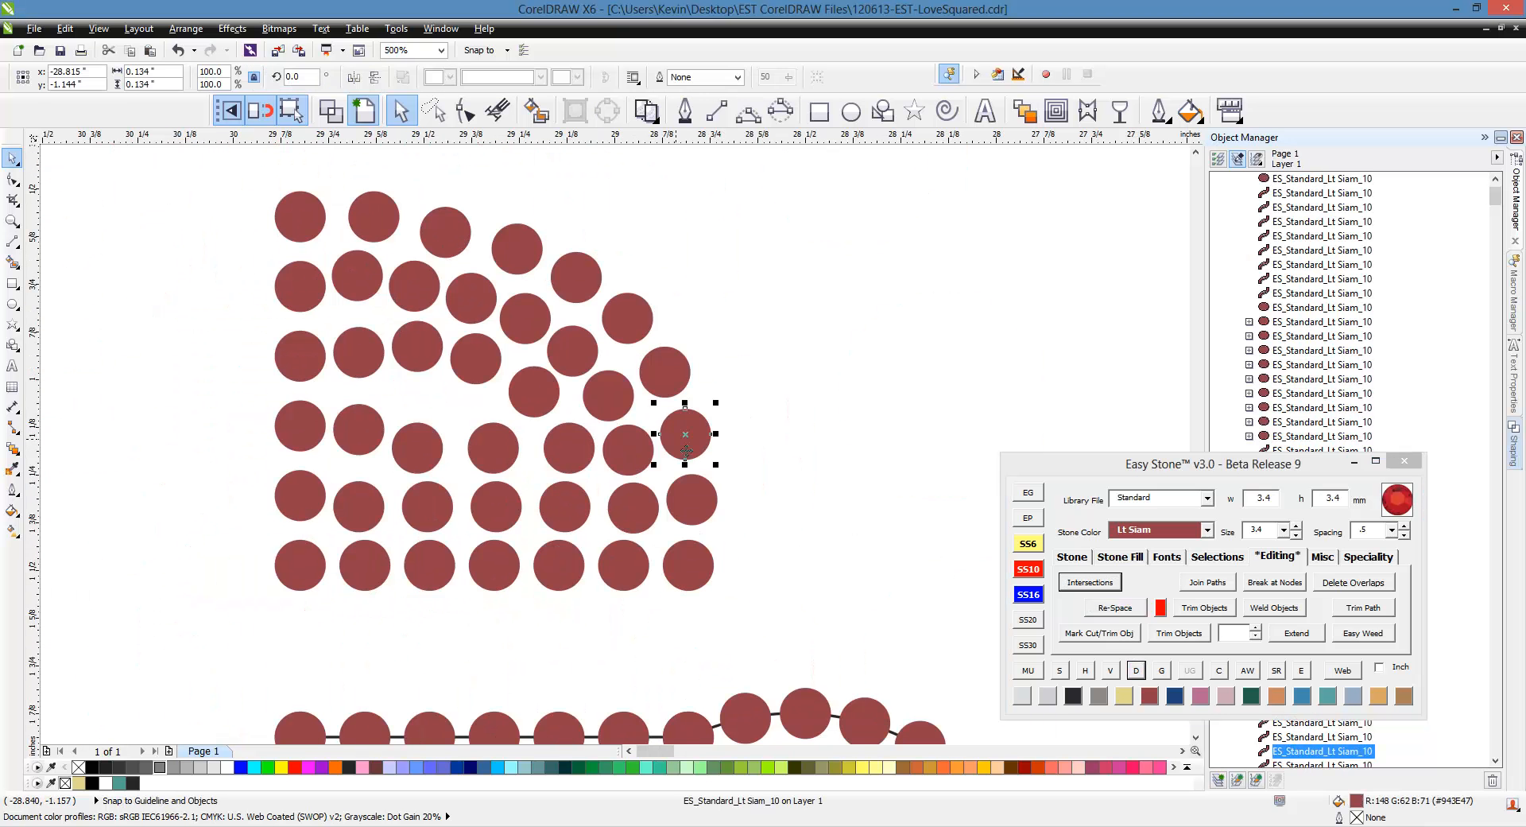
shift+click(636, 459)
shift+click(566, 461)
shift+click(488, 465)
shift+click(429, 465)
shift+click(353, 445)
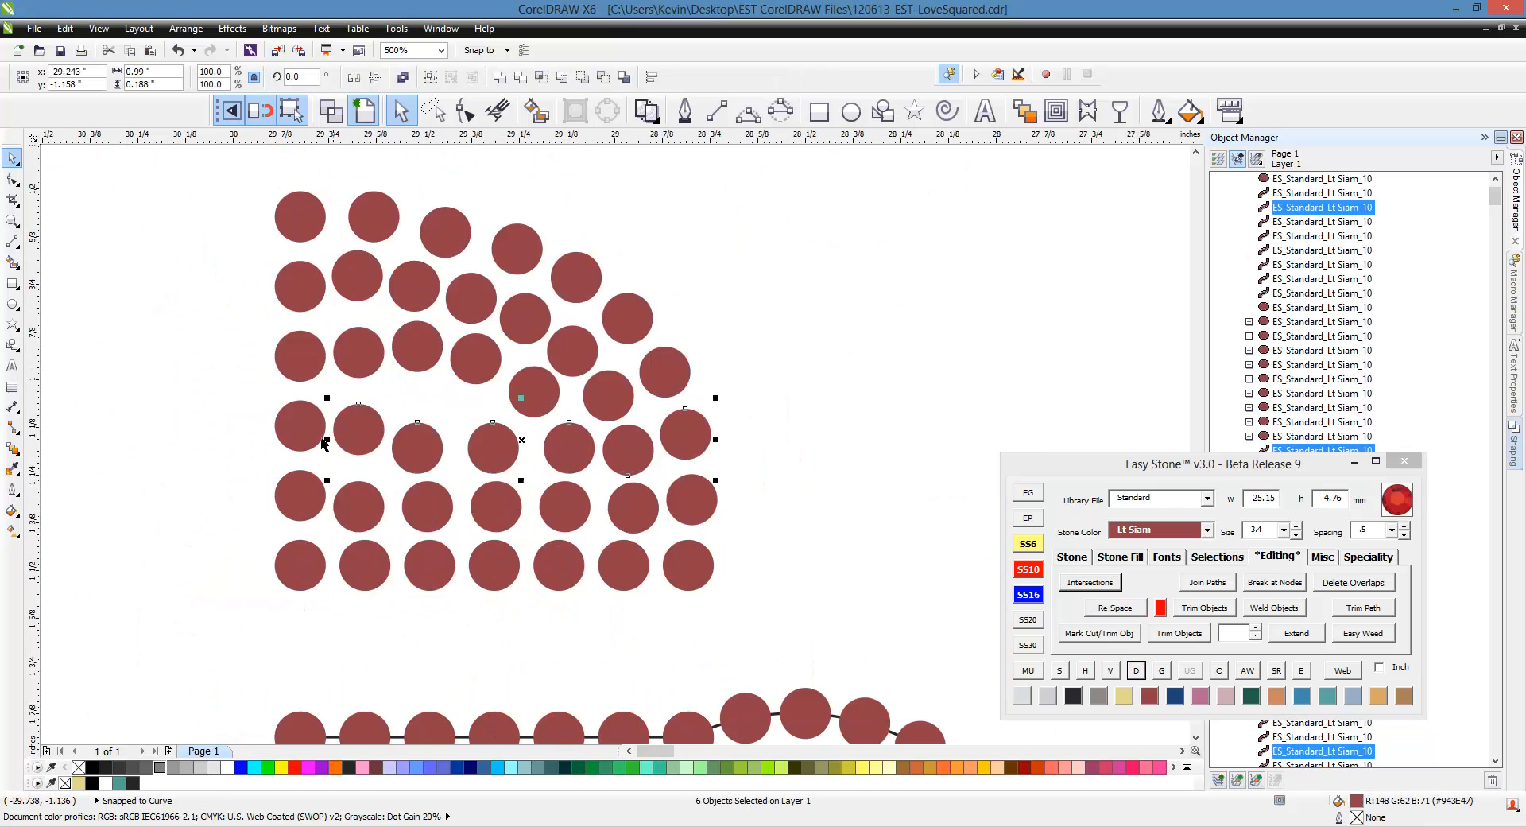
shift+click(322, 441)
click(1115, 607)
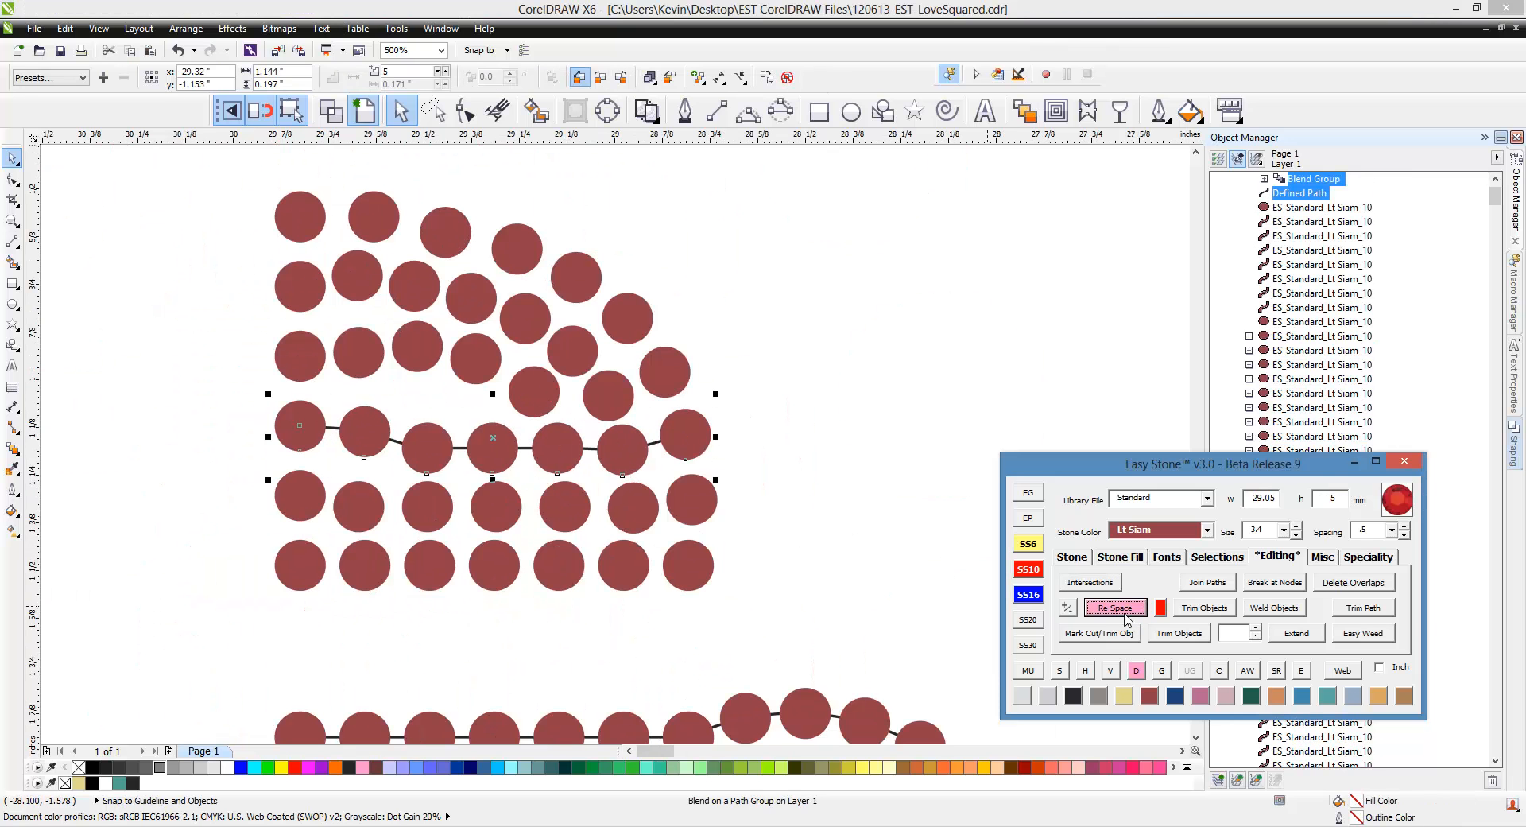
click(1145, 672)
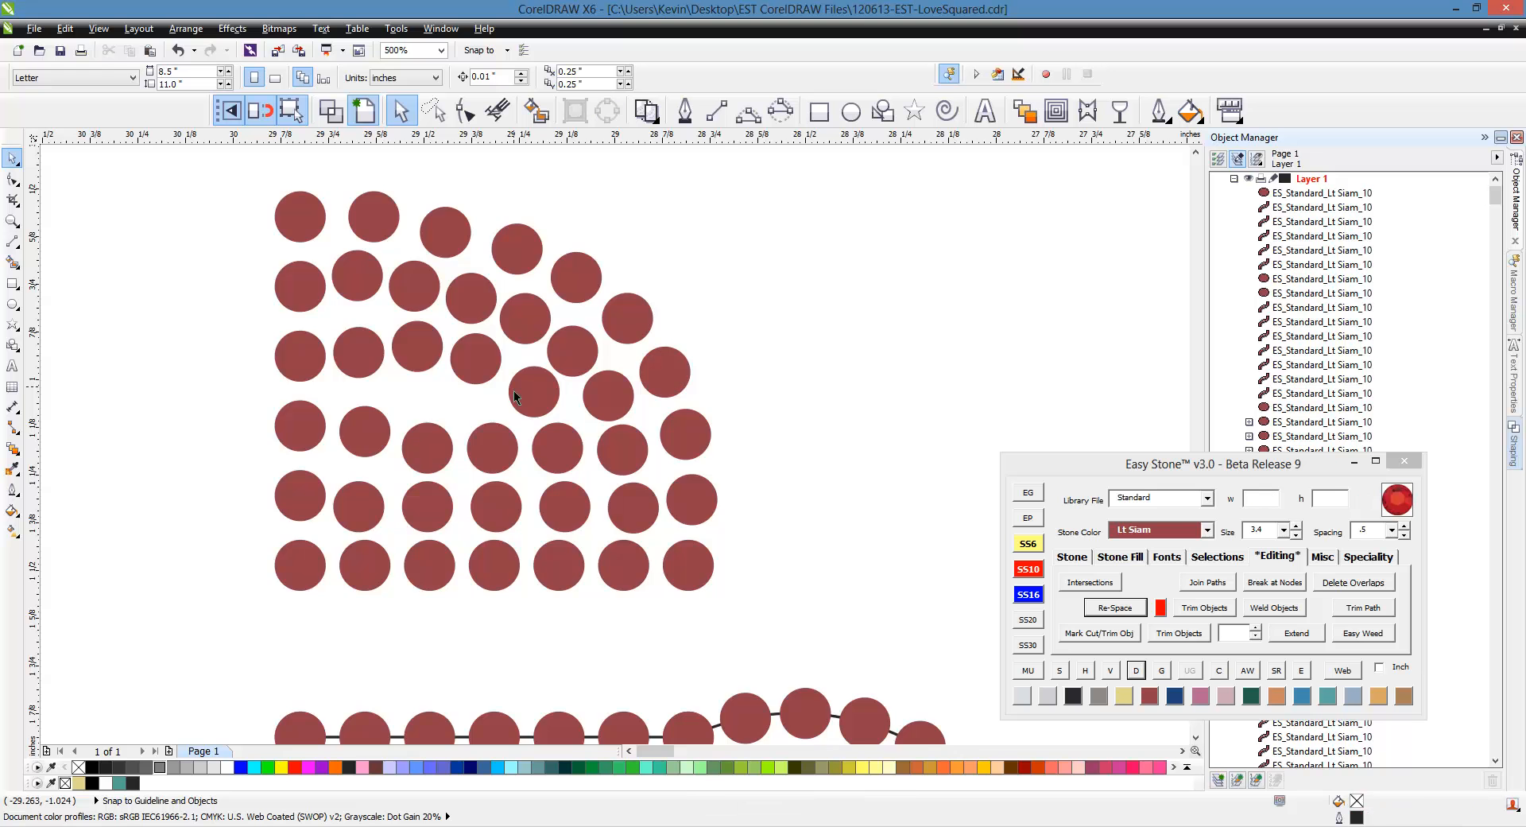
Shift the innermost-arc stone just above the fourth row slightly left.
scroll(525, 397, up, 3)
click(549, 415)
scroll(556, 398, down, 3)
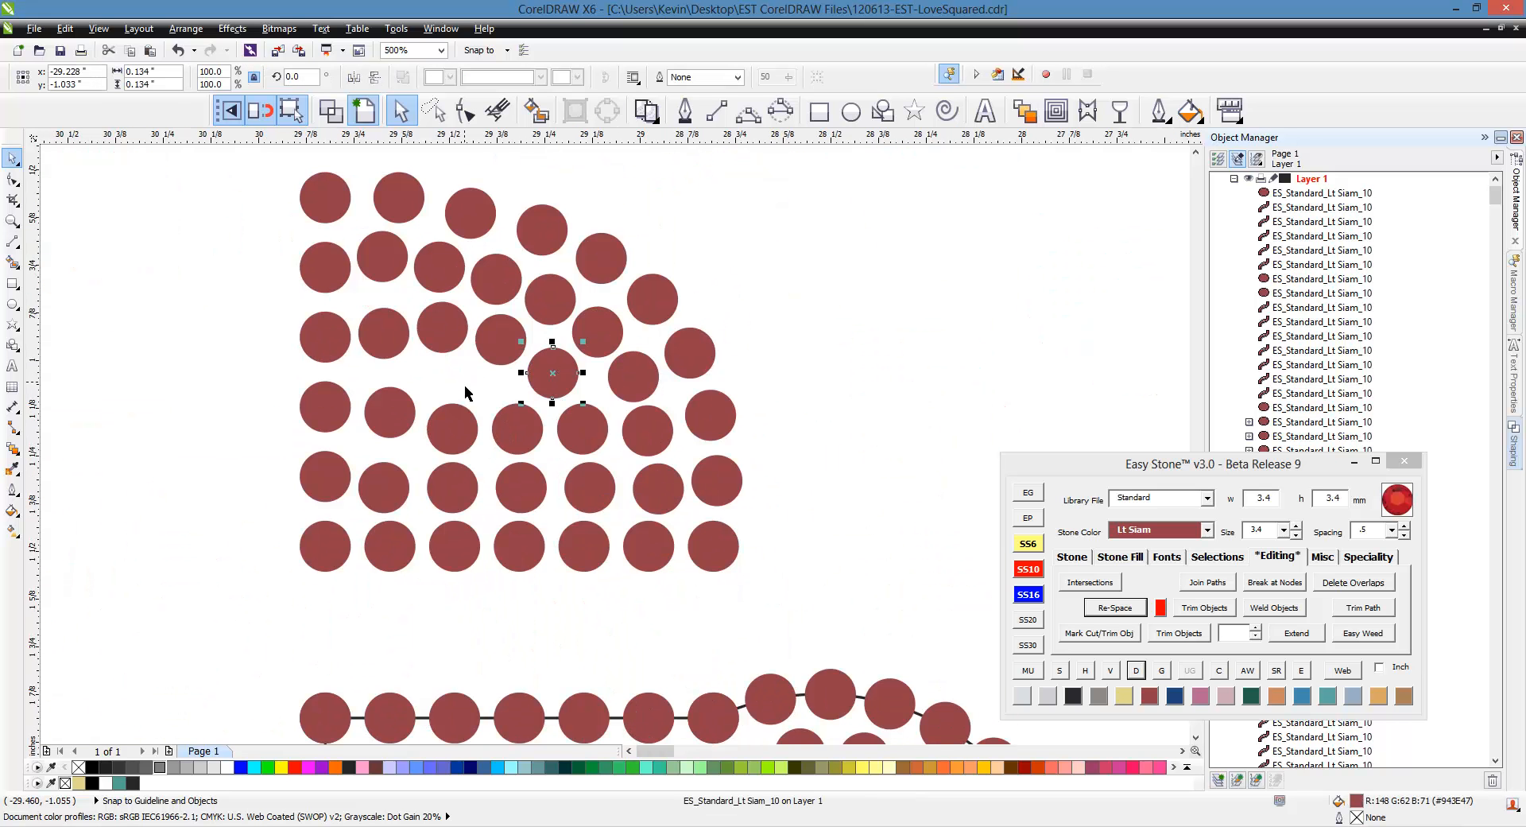
click(466, 386)
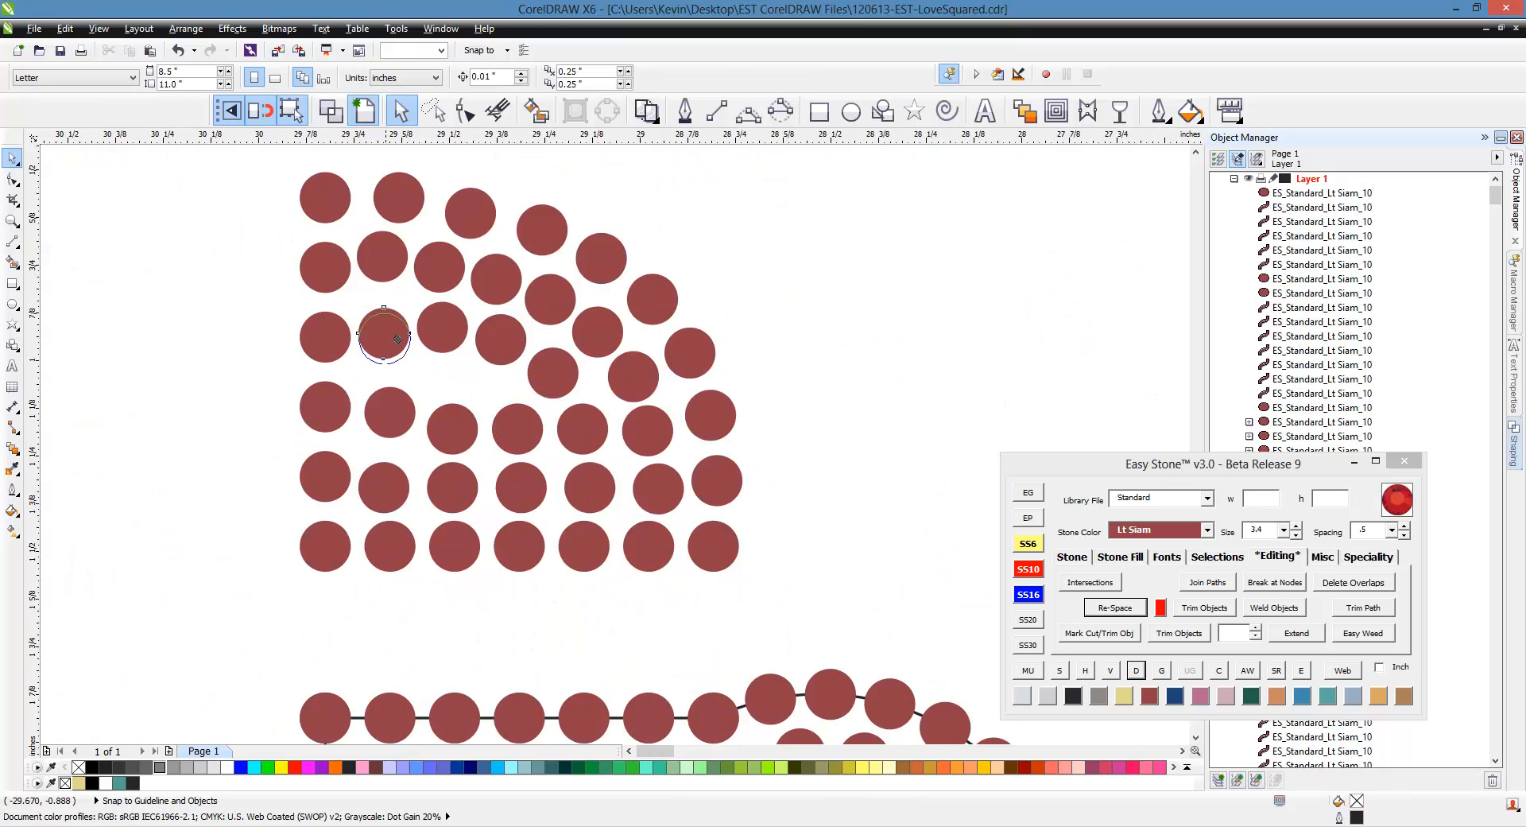
Copy a stone into the gap in the top piece's second column and evenly re-space that column.
drag(397, 338, 391, 364)
right_click(391, 364)
click(397, 203)
shift+click(397, 258)
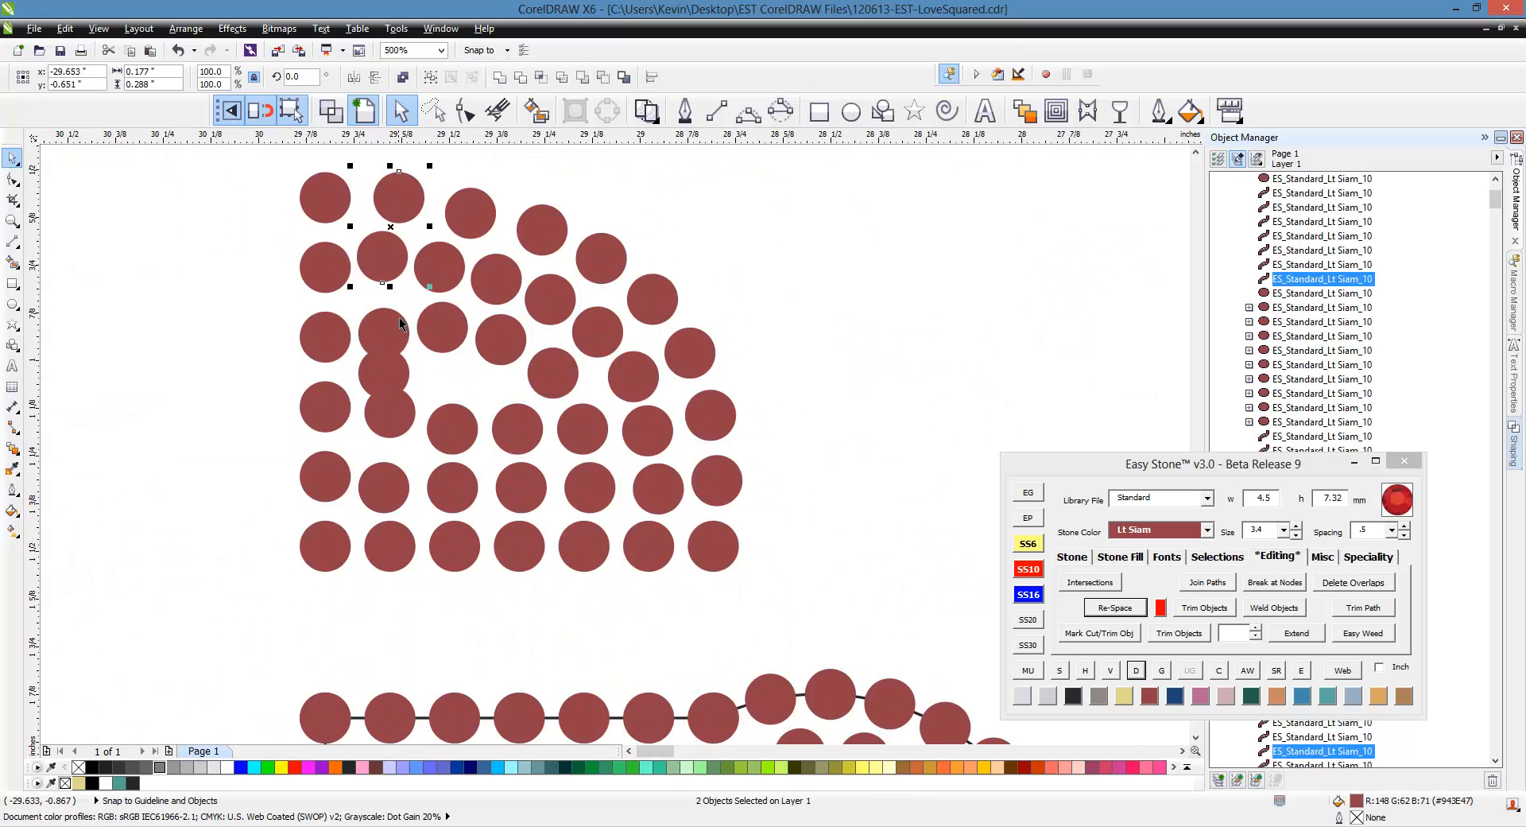
shift+click(378, 407)
shift+click(391, 499)
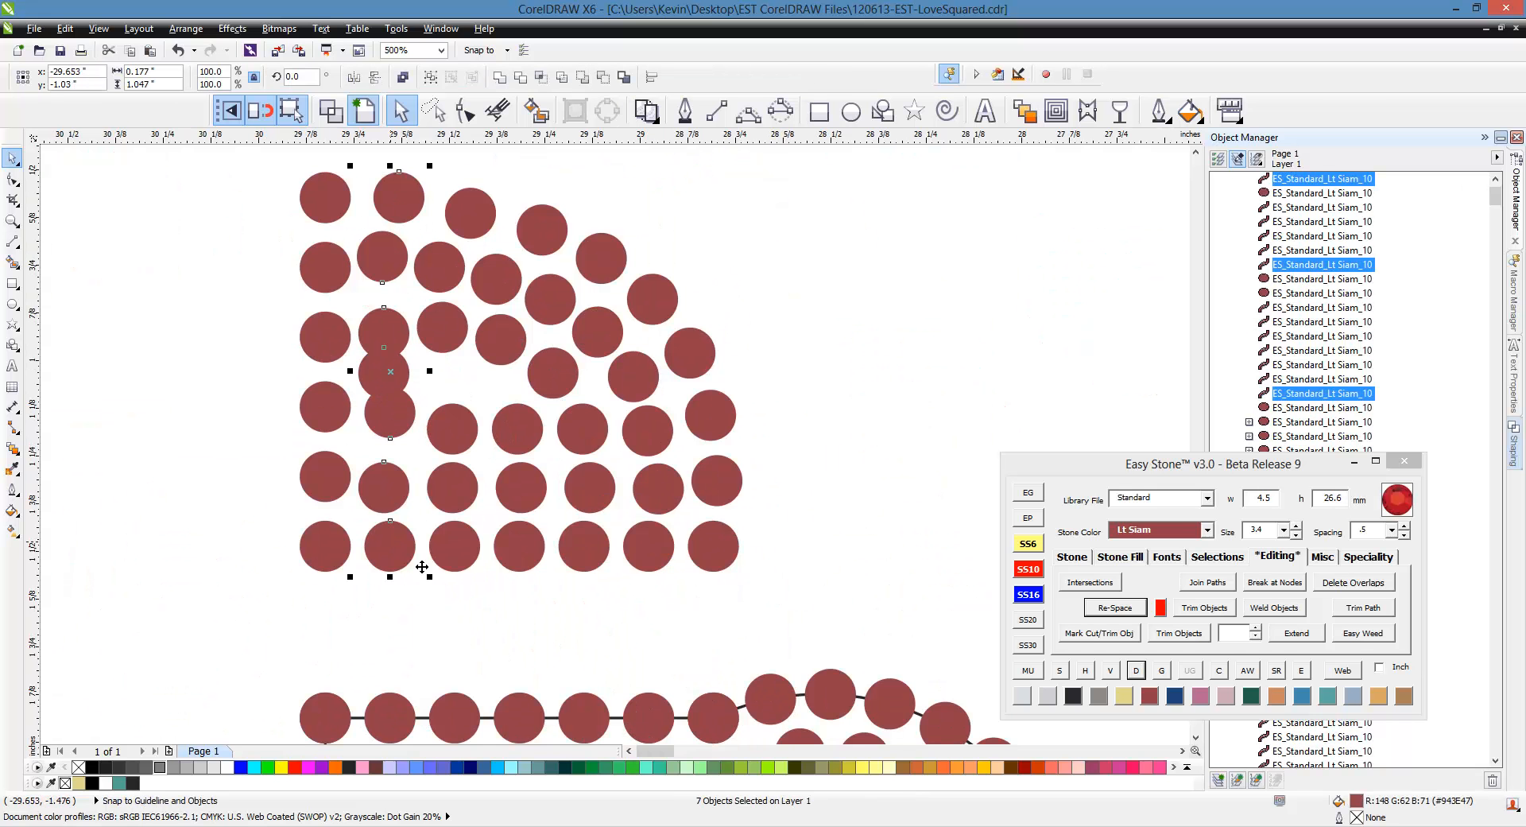
click(1103, 608)
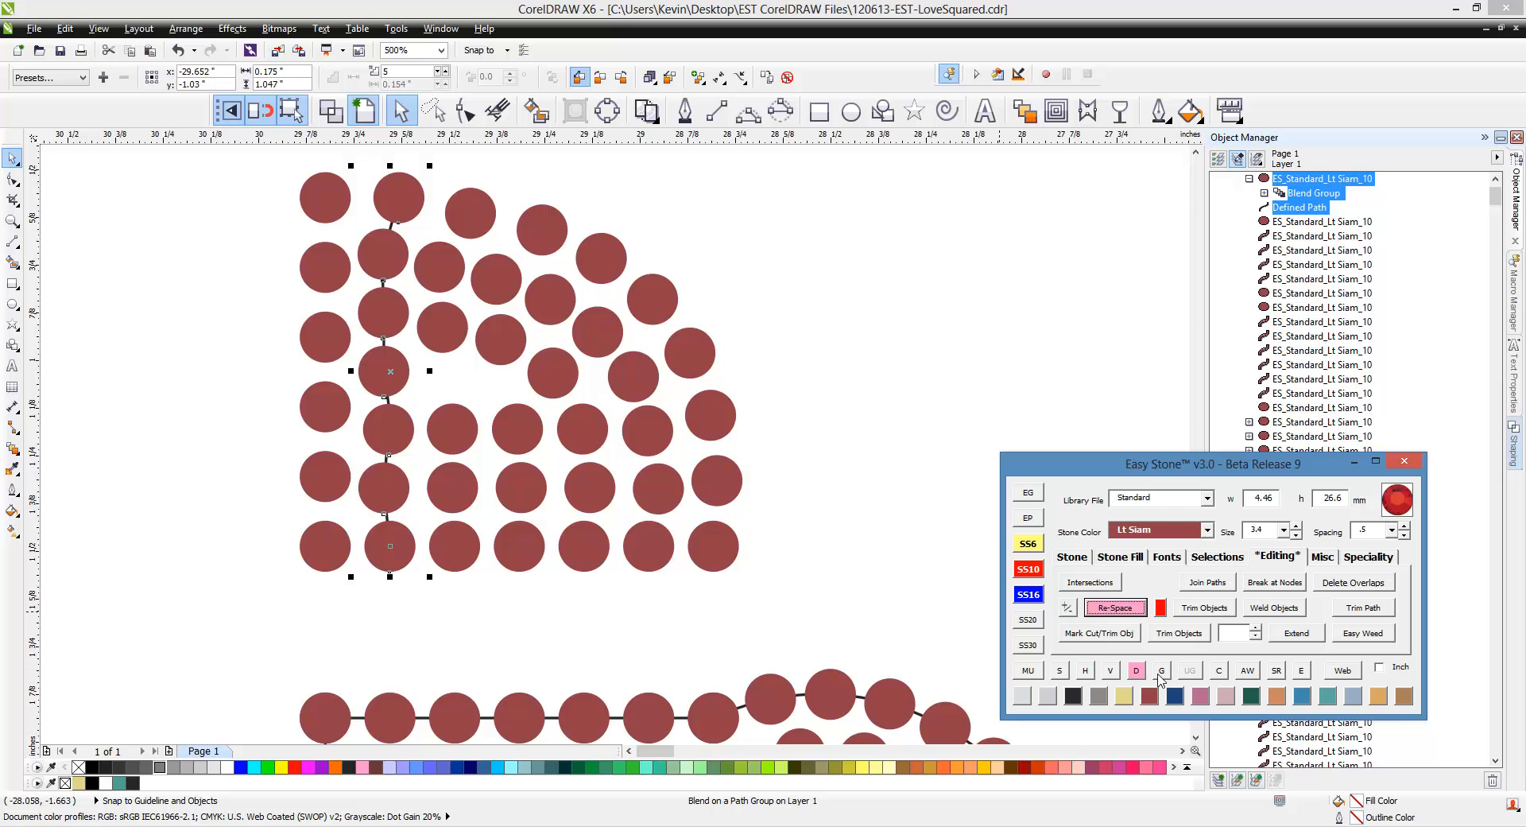
Evenly re-space the six stones of the top piece's third column from the bottom row to the outer arc.
click(466, 535)
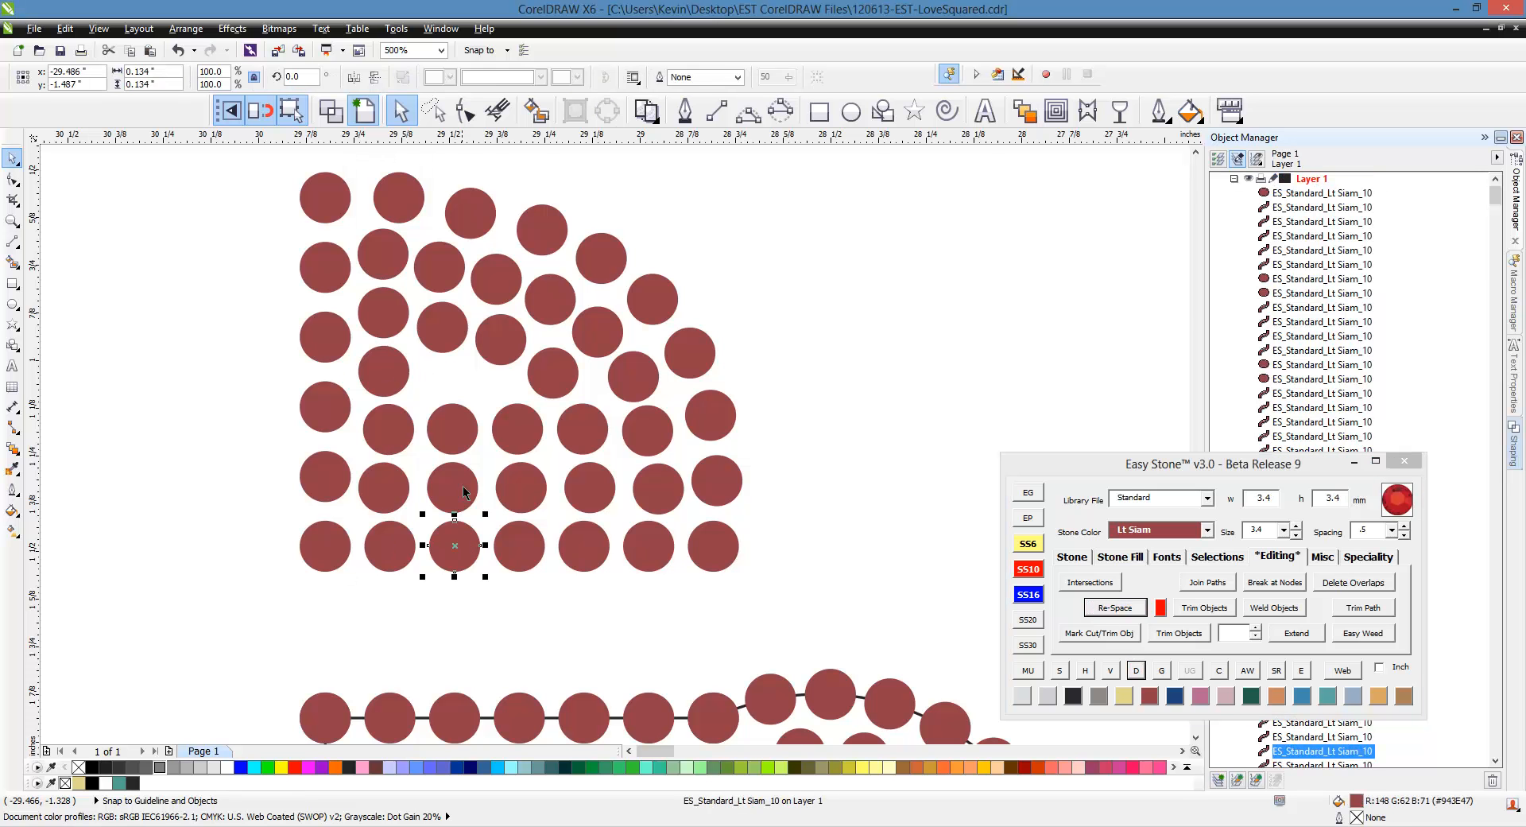
shift+click(462, 492)
shift+click(464, 438)
shift+click(452, 318)
shift+click(445, 271)
shift+click(466, 222)
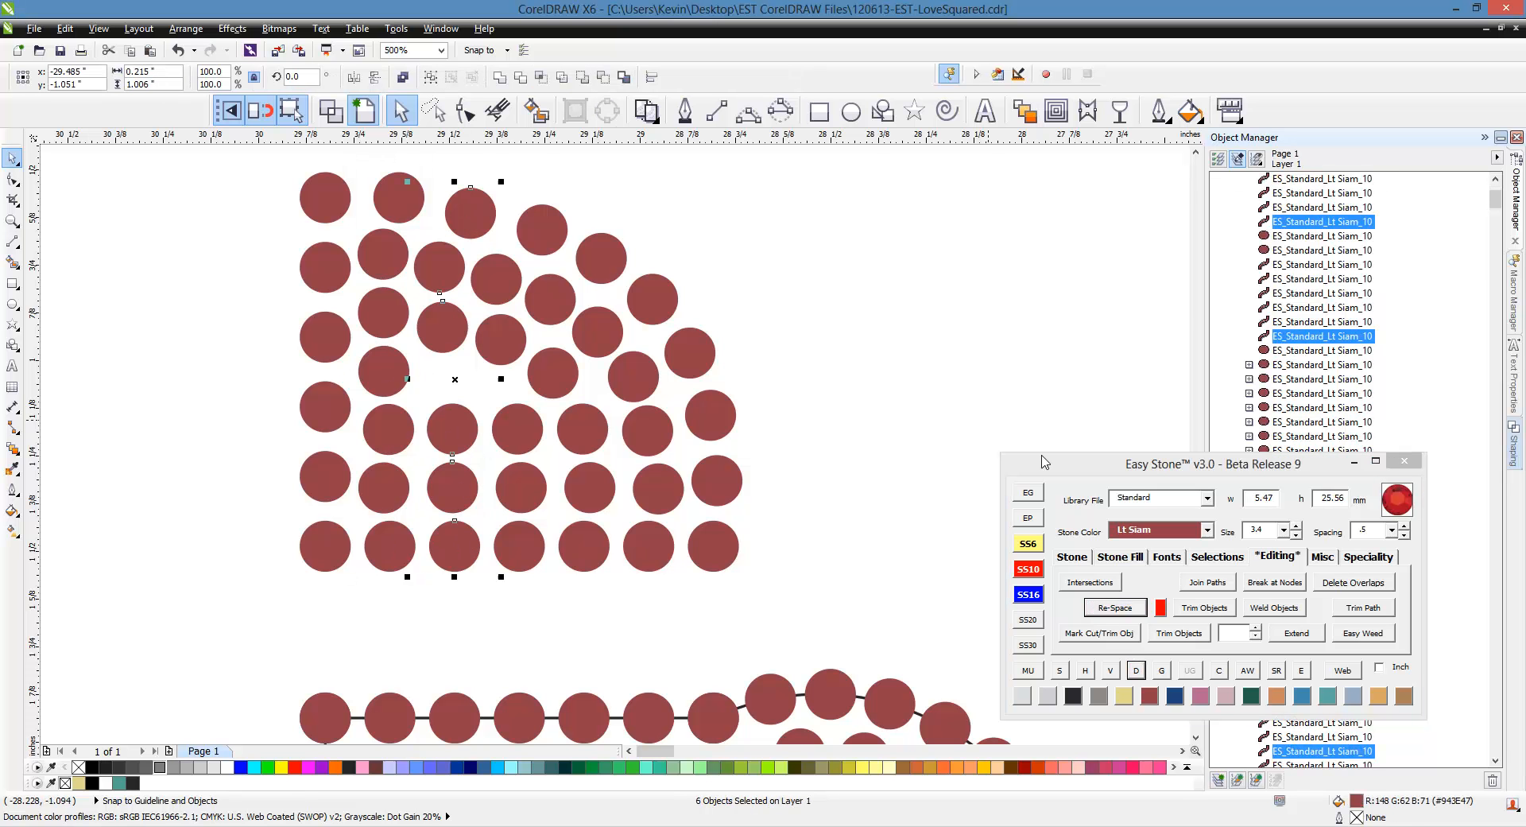
click(1116, 608)
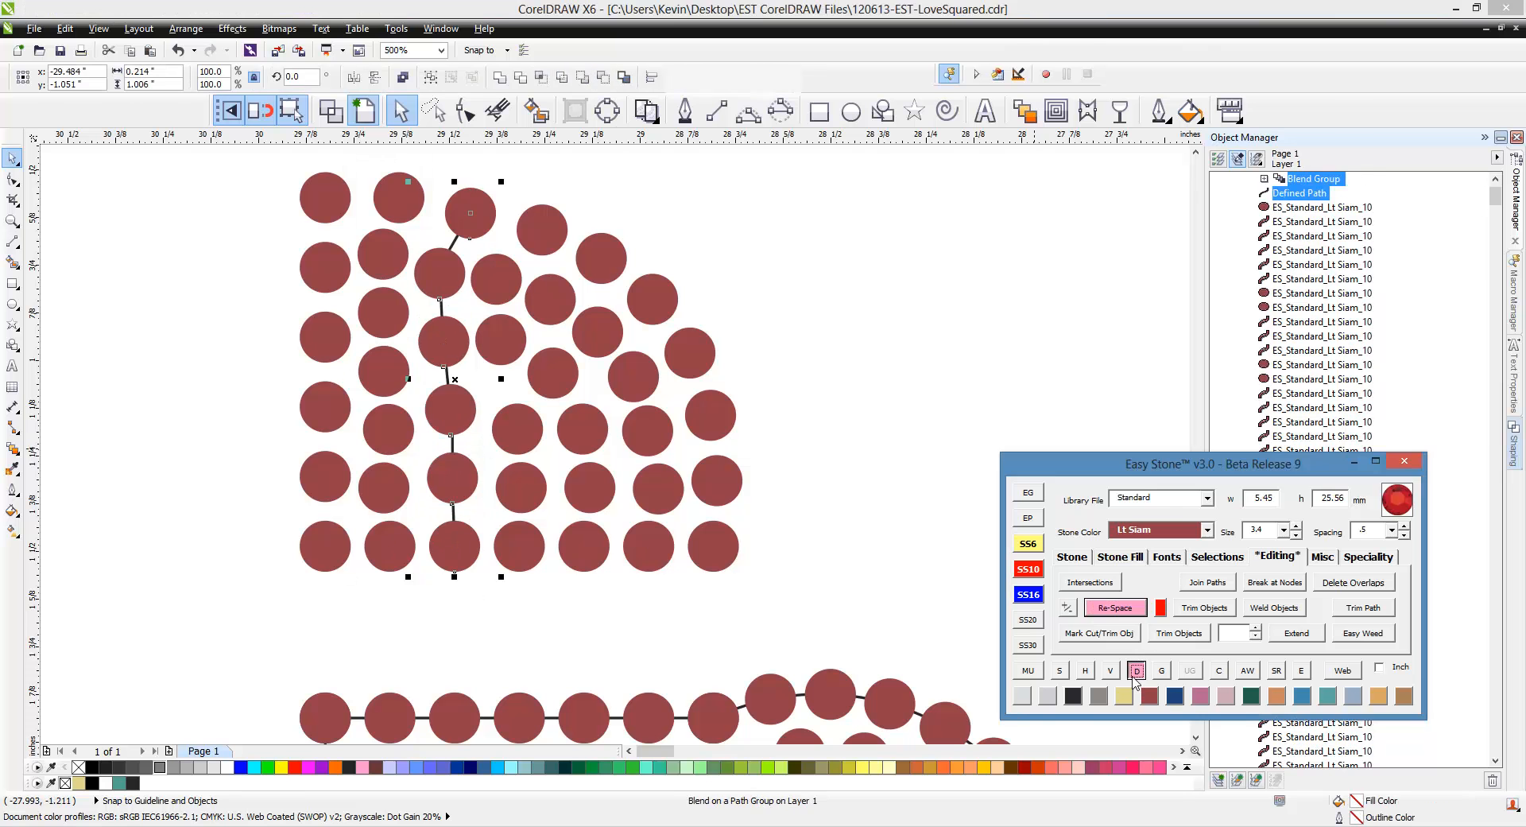
Evenly re-space the six stones of the top piece's fourth column and remove their path.
click(519, 546)
shift+click(520, 486)
shift+click(517, 428)
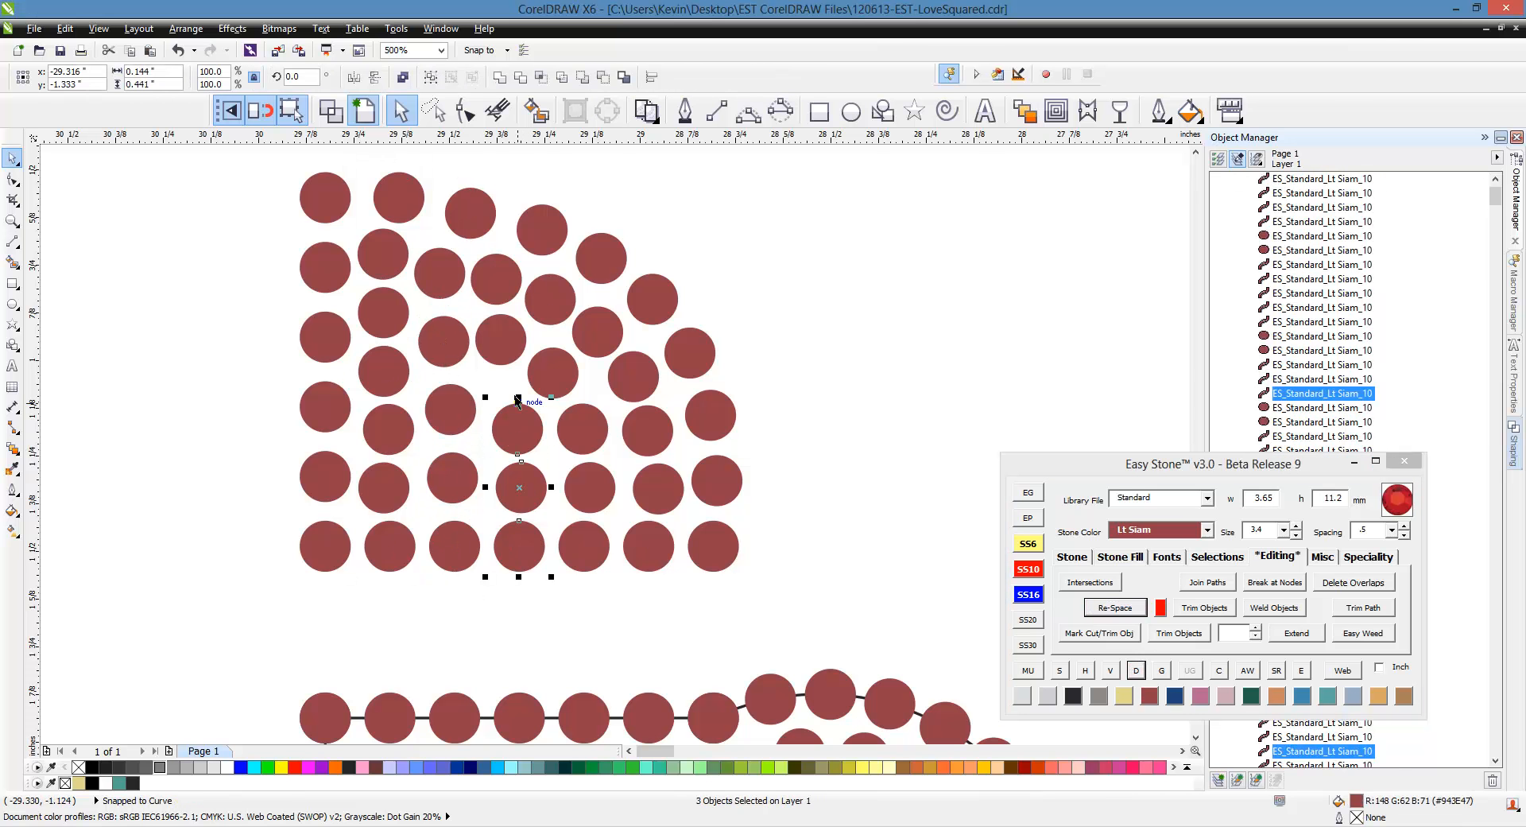
shift+click(501, 322)
shift+click(506, 288)
shift+click(548, 247)
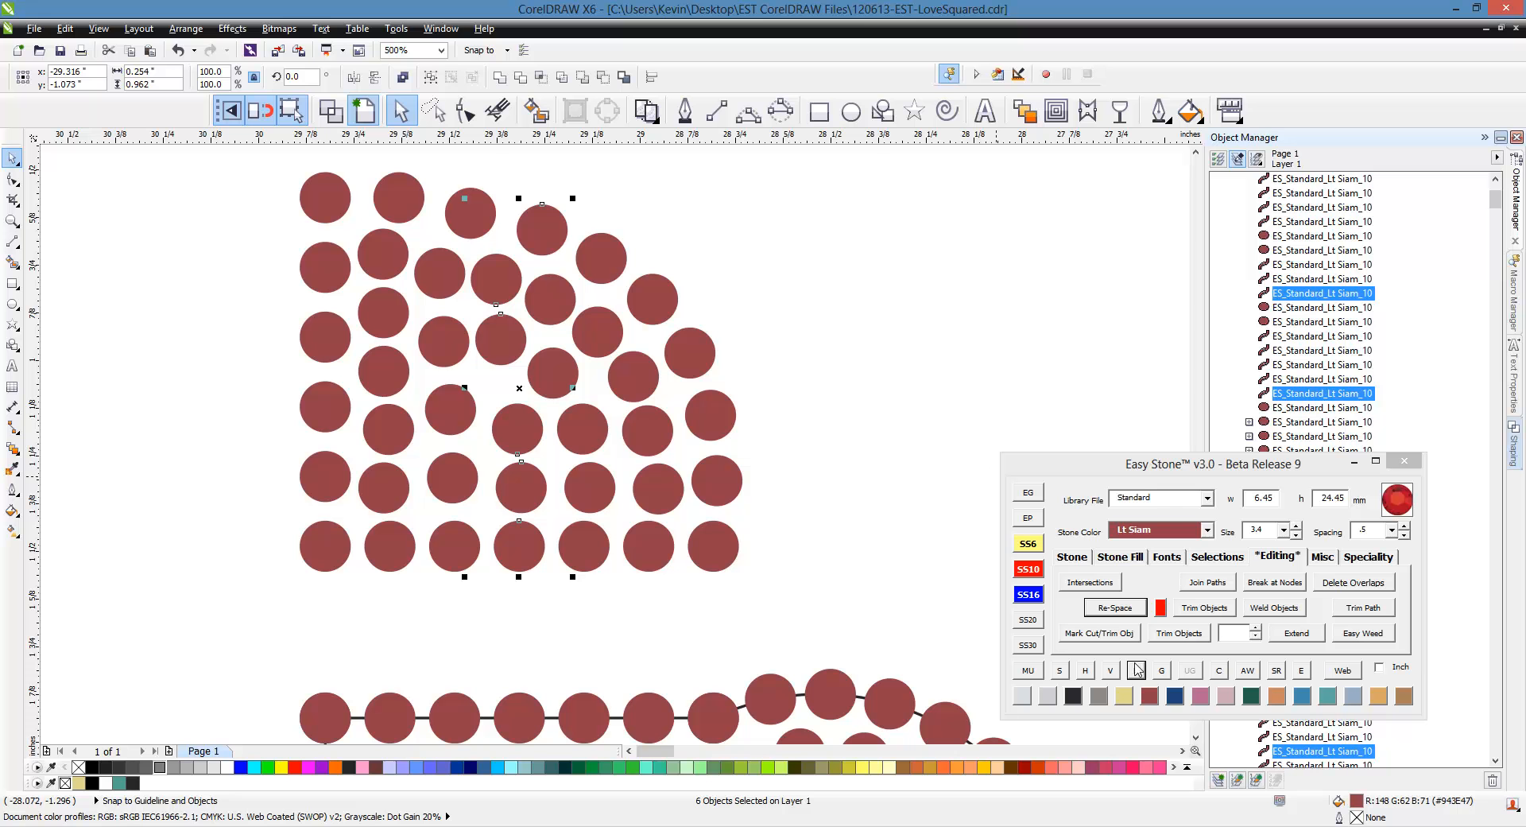
click(1115, 608)
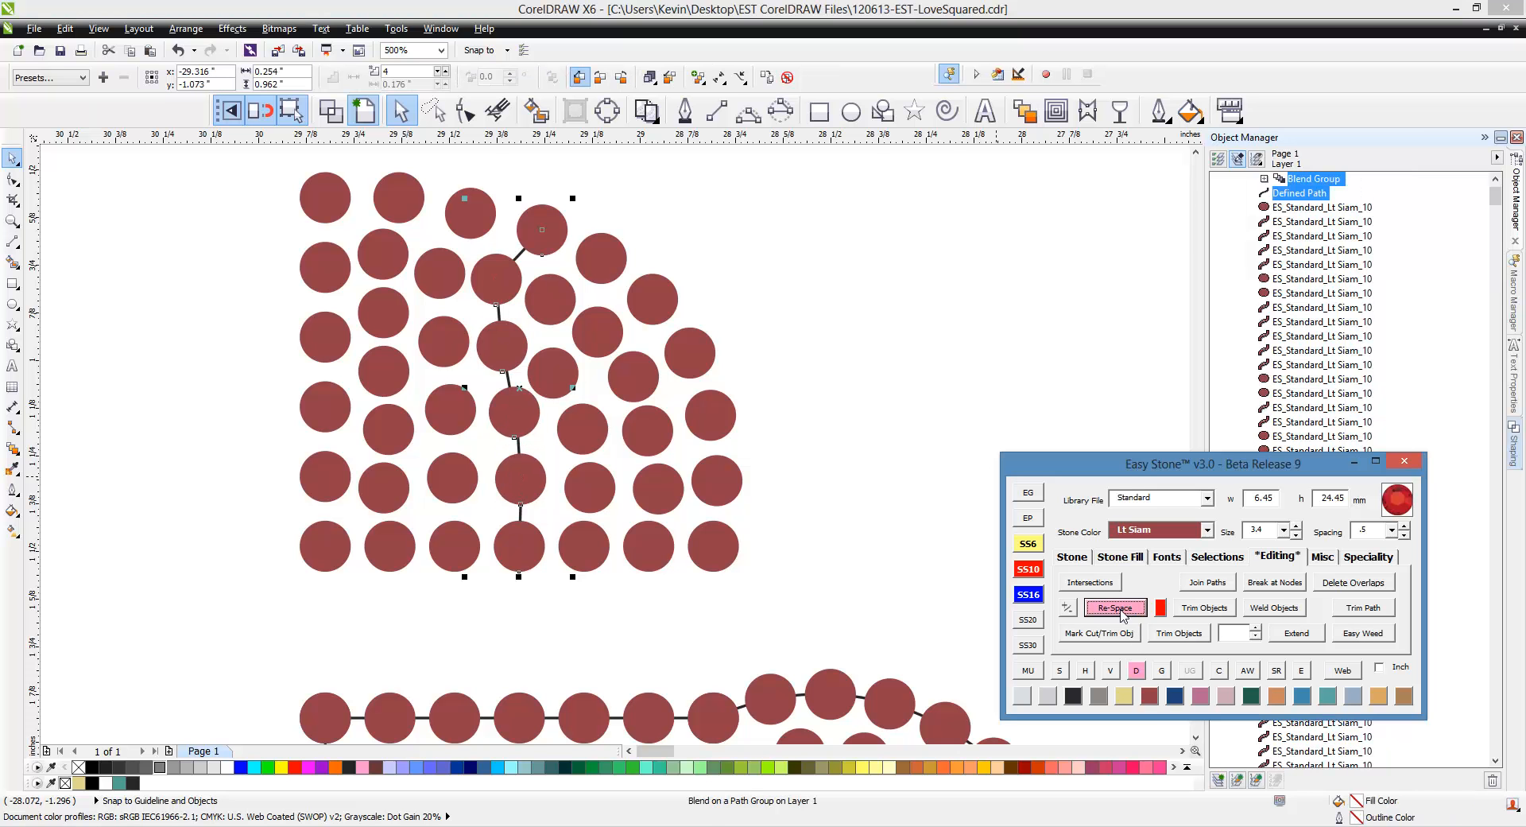
click(1137, 670)
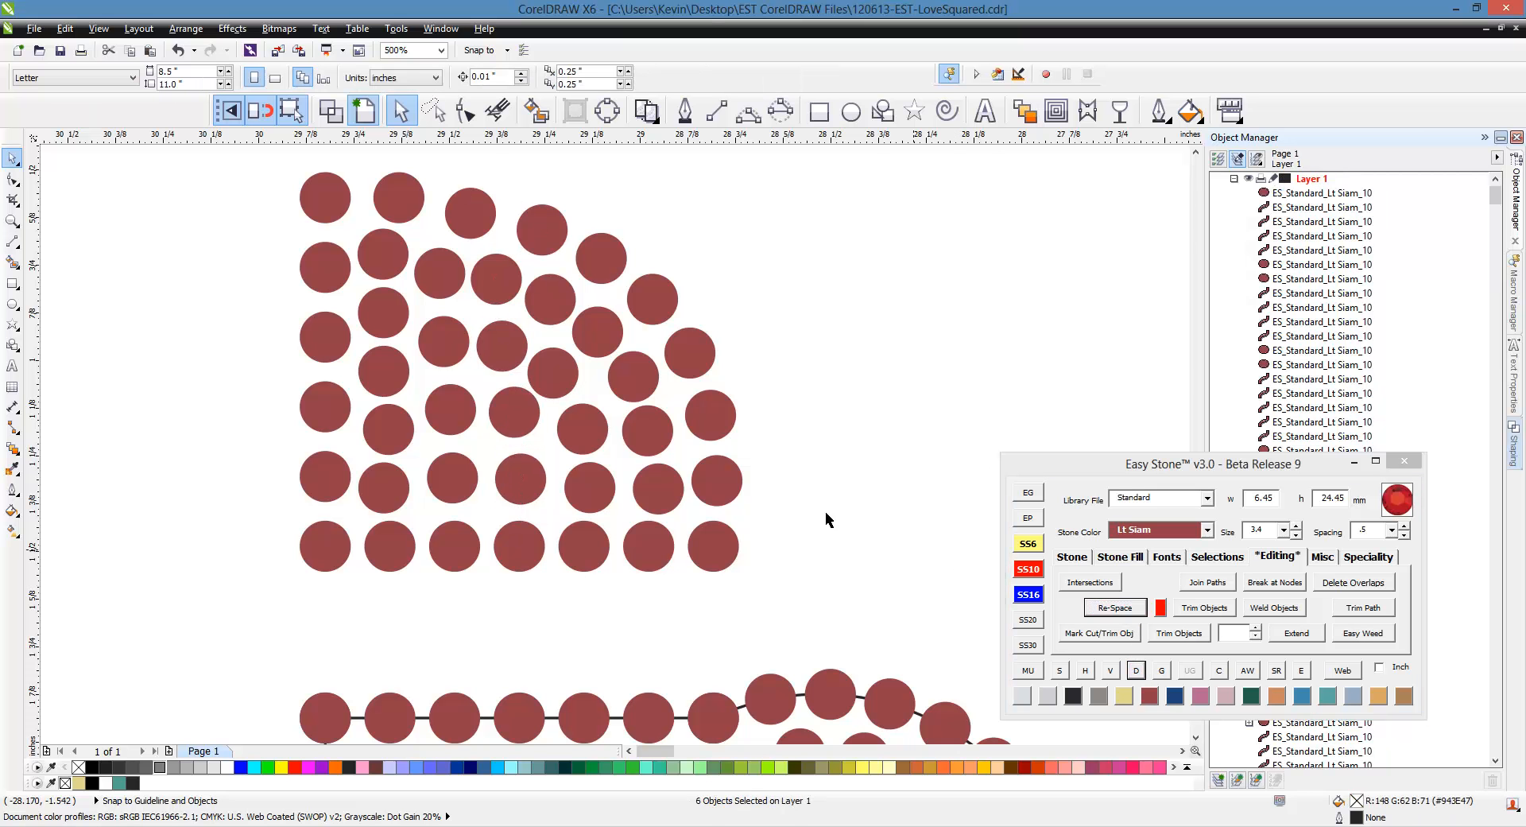
Nudge two crowded inner stones of the top piece, one slightly right and one slightly down and right, to even the gaps.
scroll(554, 374, up, 4)
drag(586, 387, 599, 388)
scroll(697, 378, down, 1)
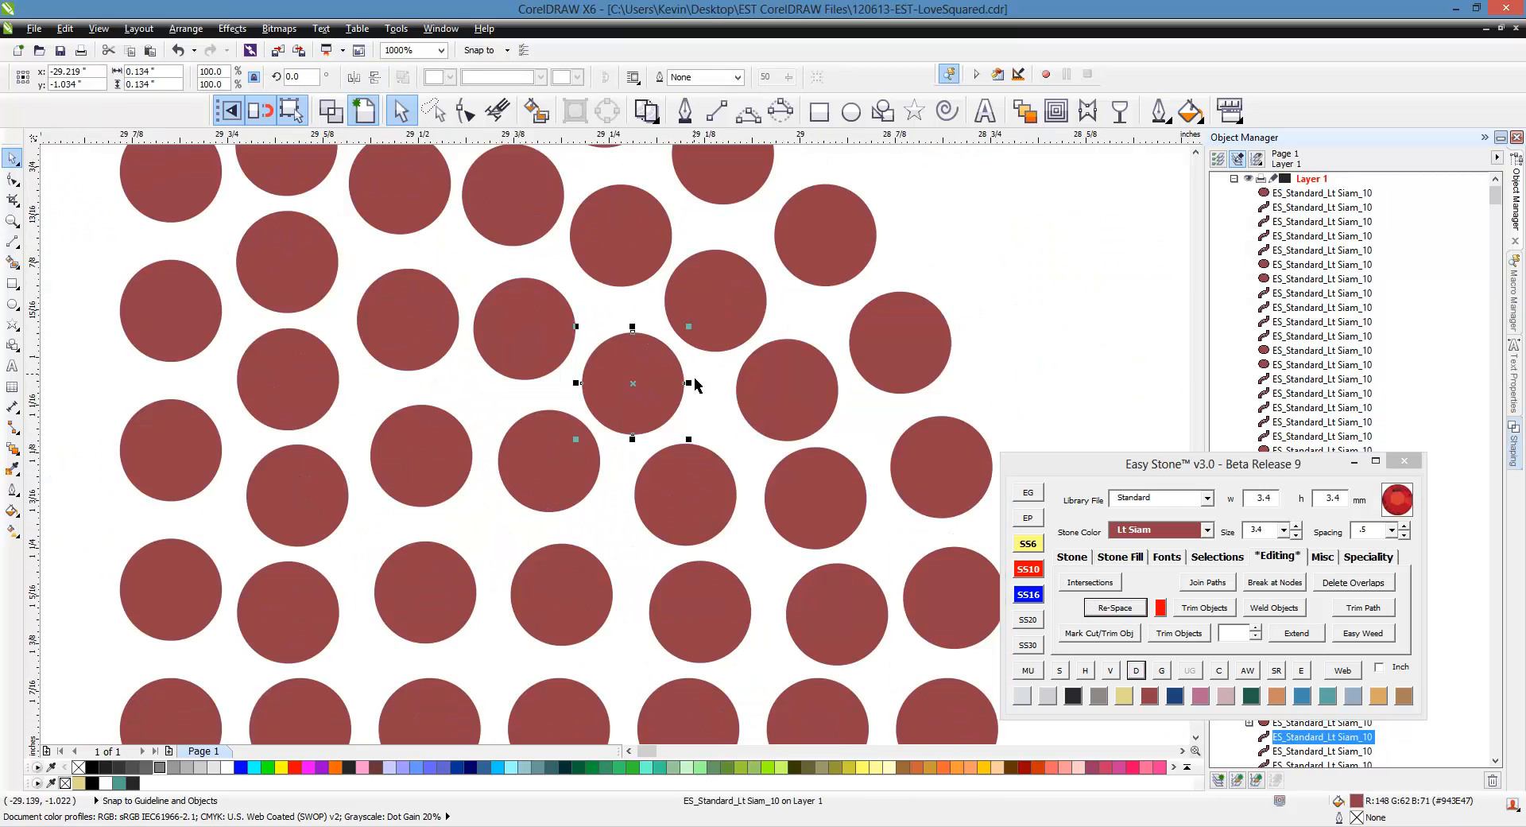
scroll(555, 483, up, 1)
drag(559, 482, 569, 497)
scroll(549, 430, down, 6)
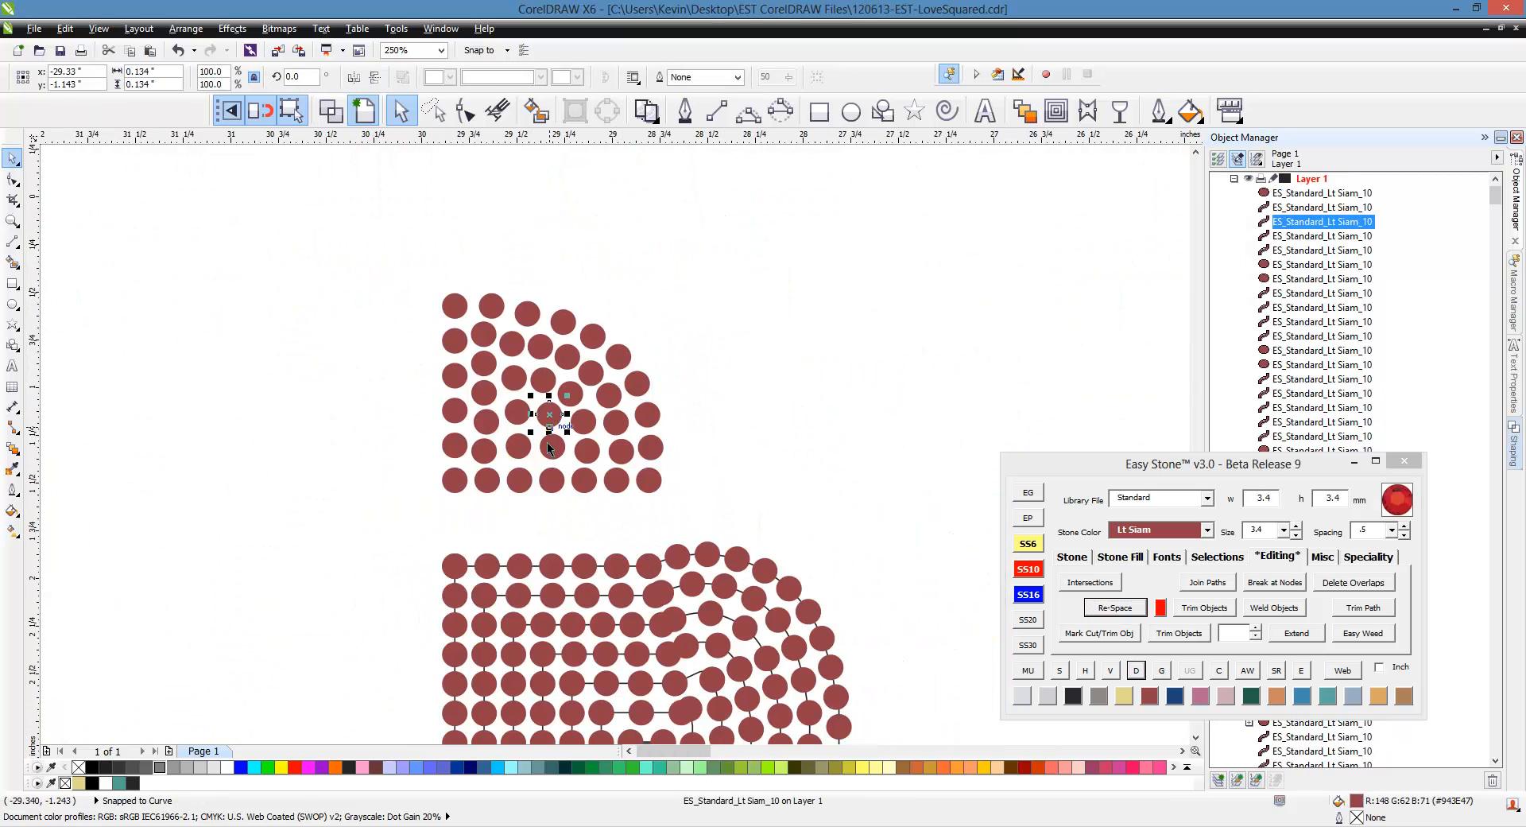
click(353, 347)
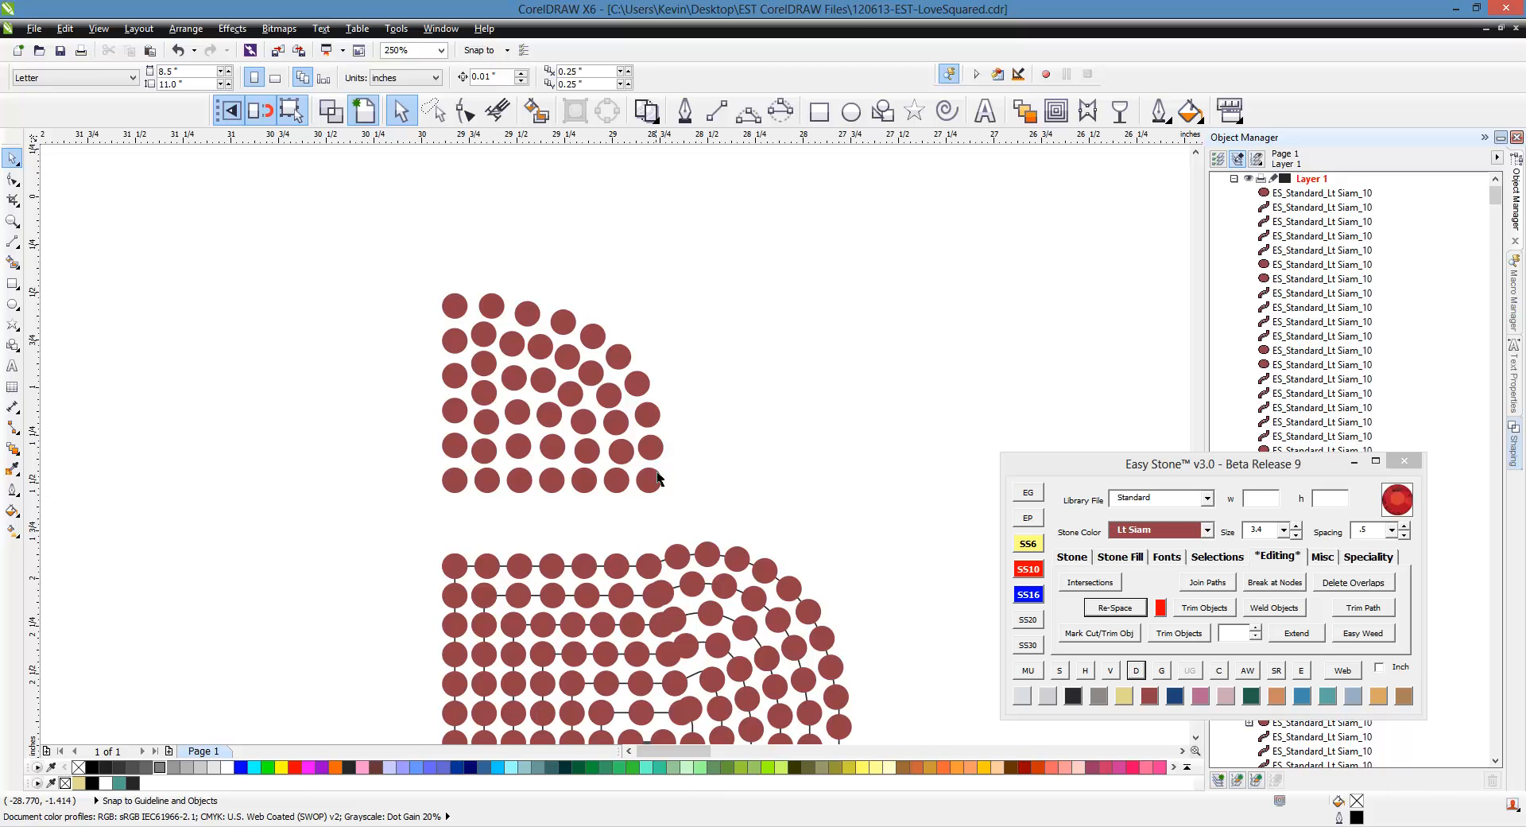
Evenly re-space the stones along the top piece's outer arc, add two stones to it, and remove its path.
drag(666, 496, 612, 348)
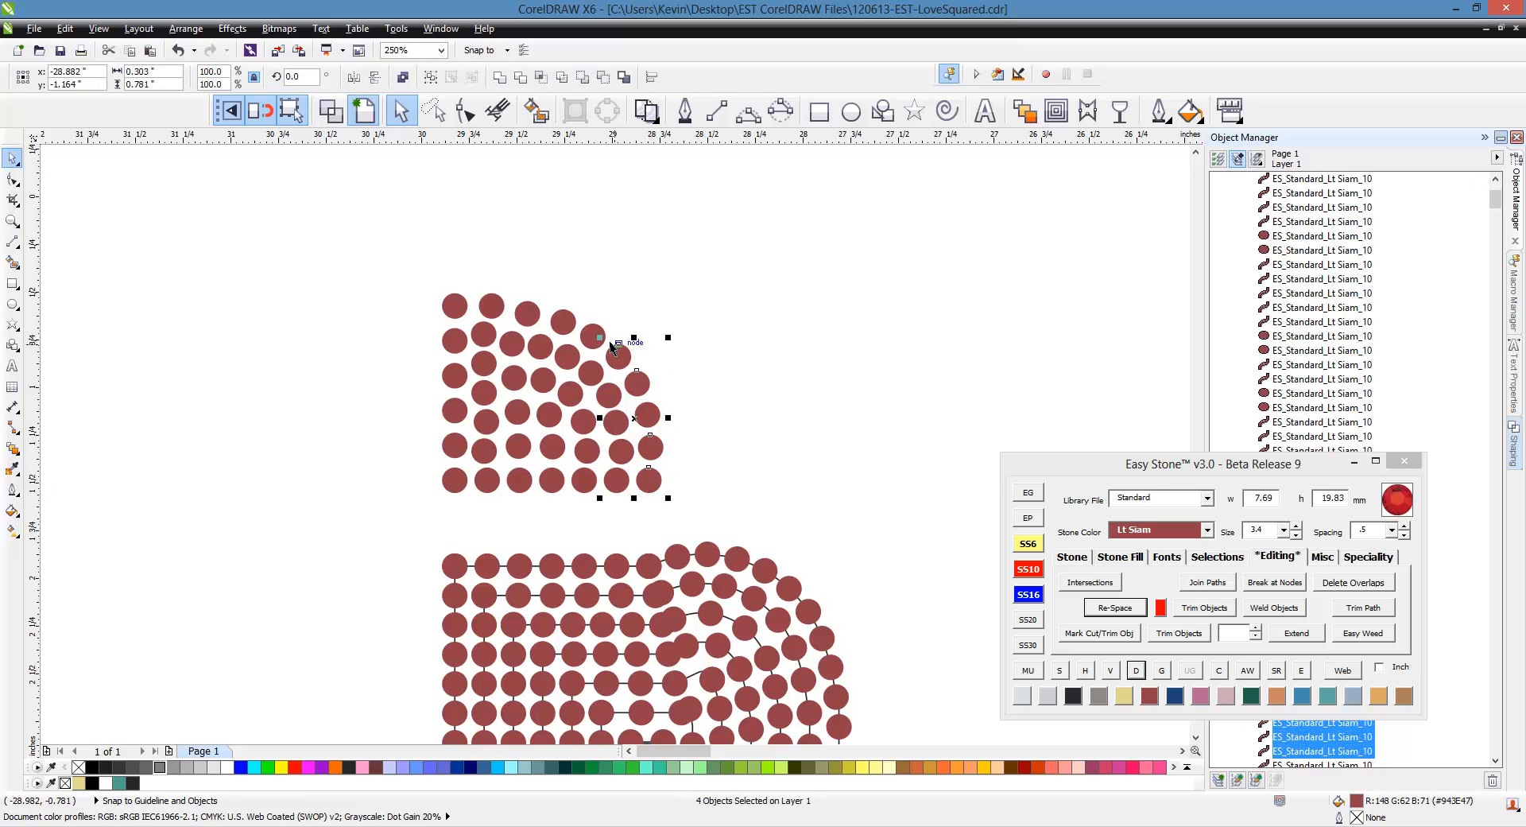
shift+click(594, 336)
shift+click(563, 321)
shift+click(527, 313)
shift+click(492, 307)
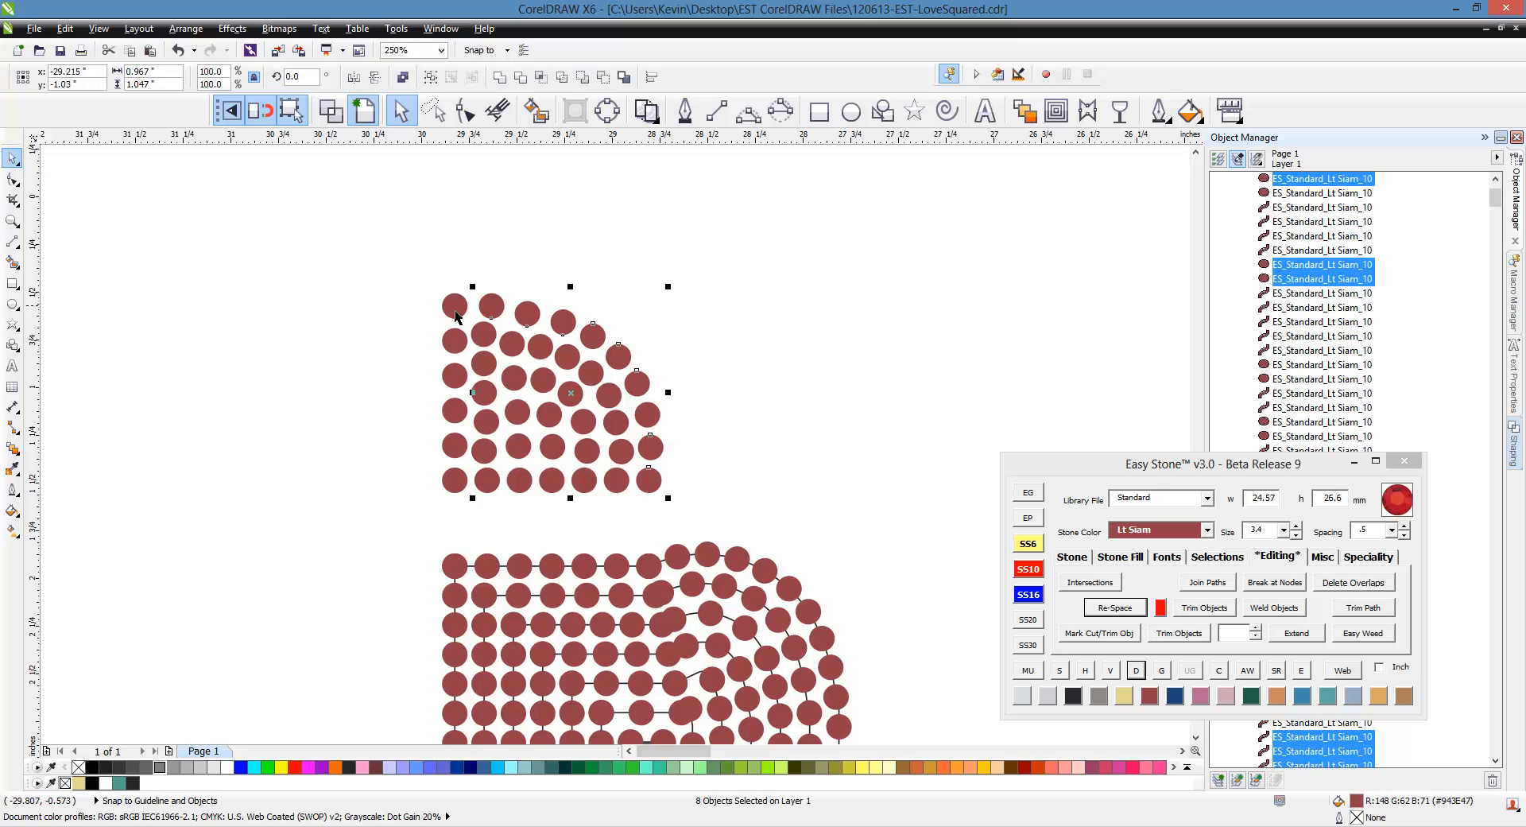
shift+click(457, 317)
click(1117, 607)
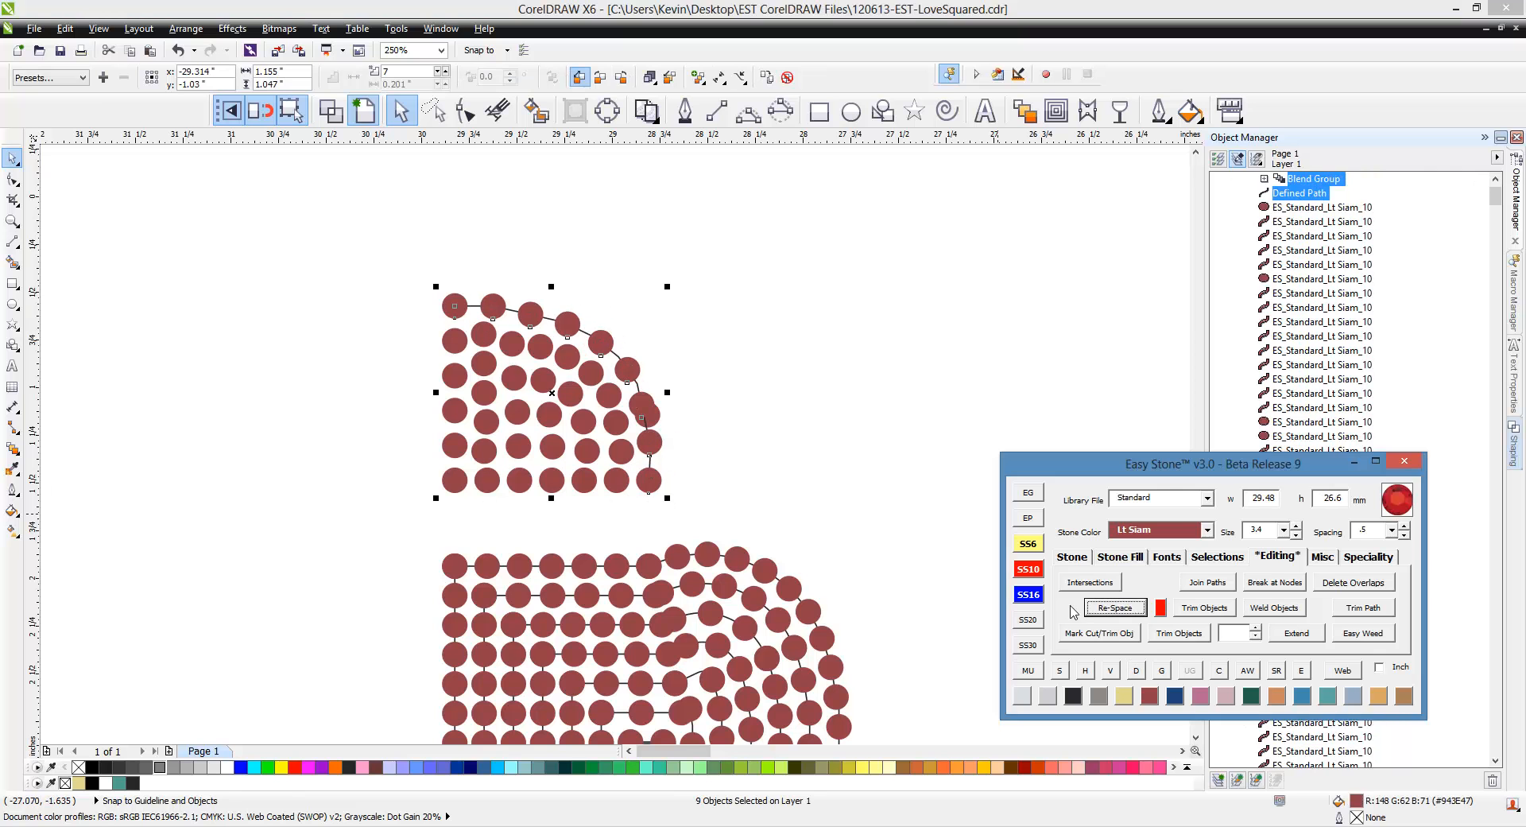
click(1069, 609)
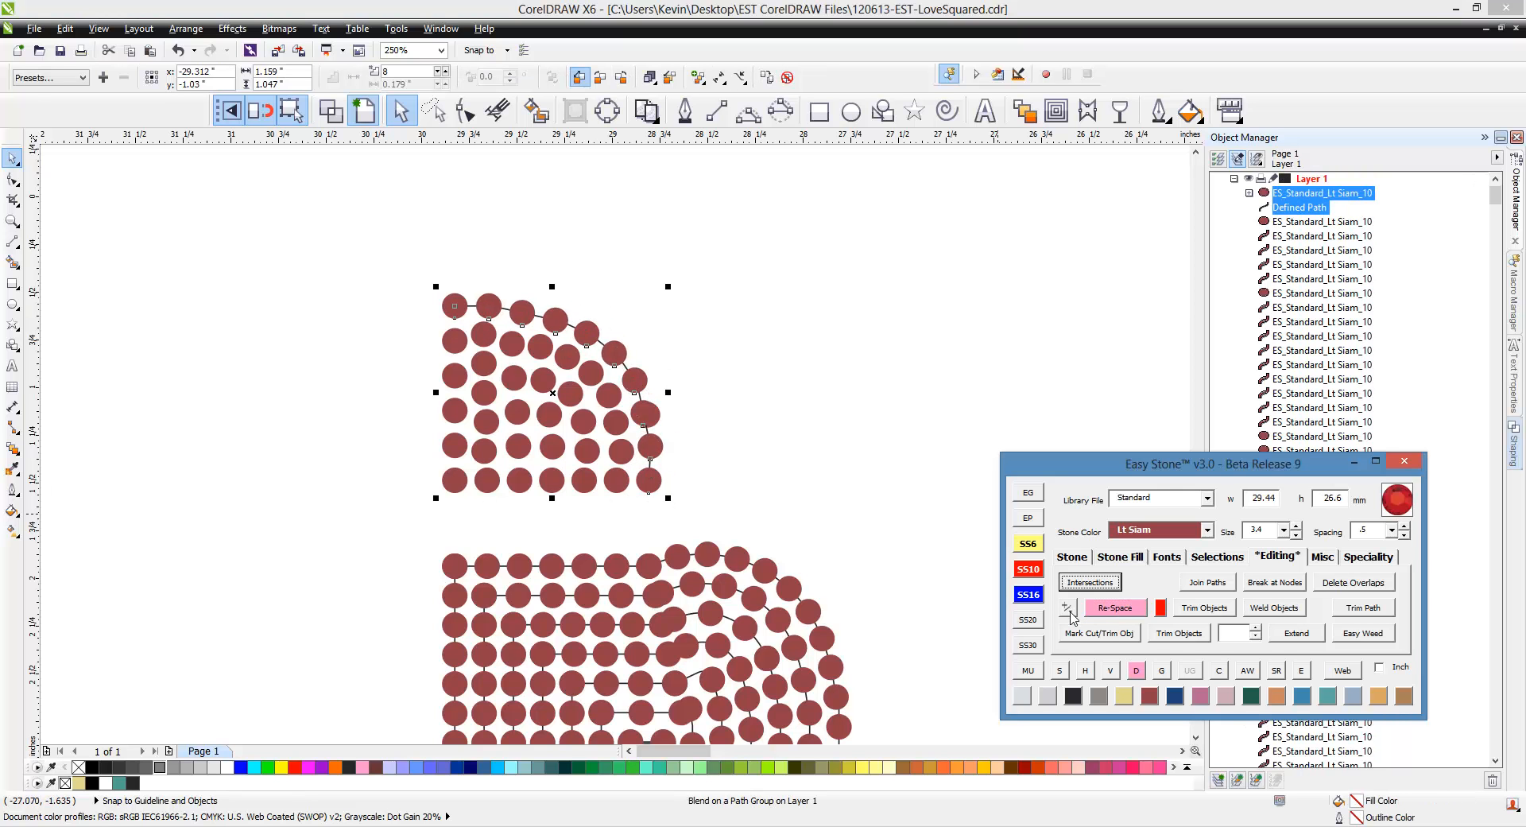
click(1067, 607)
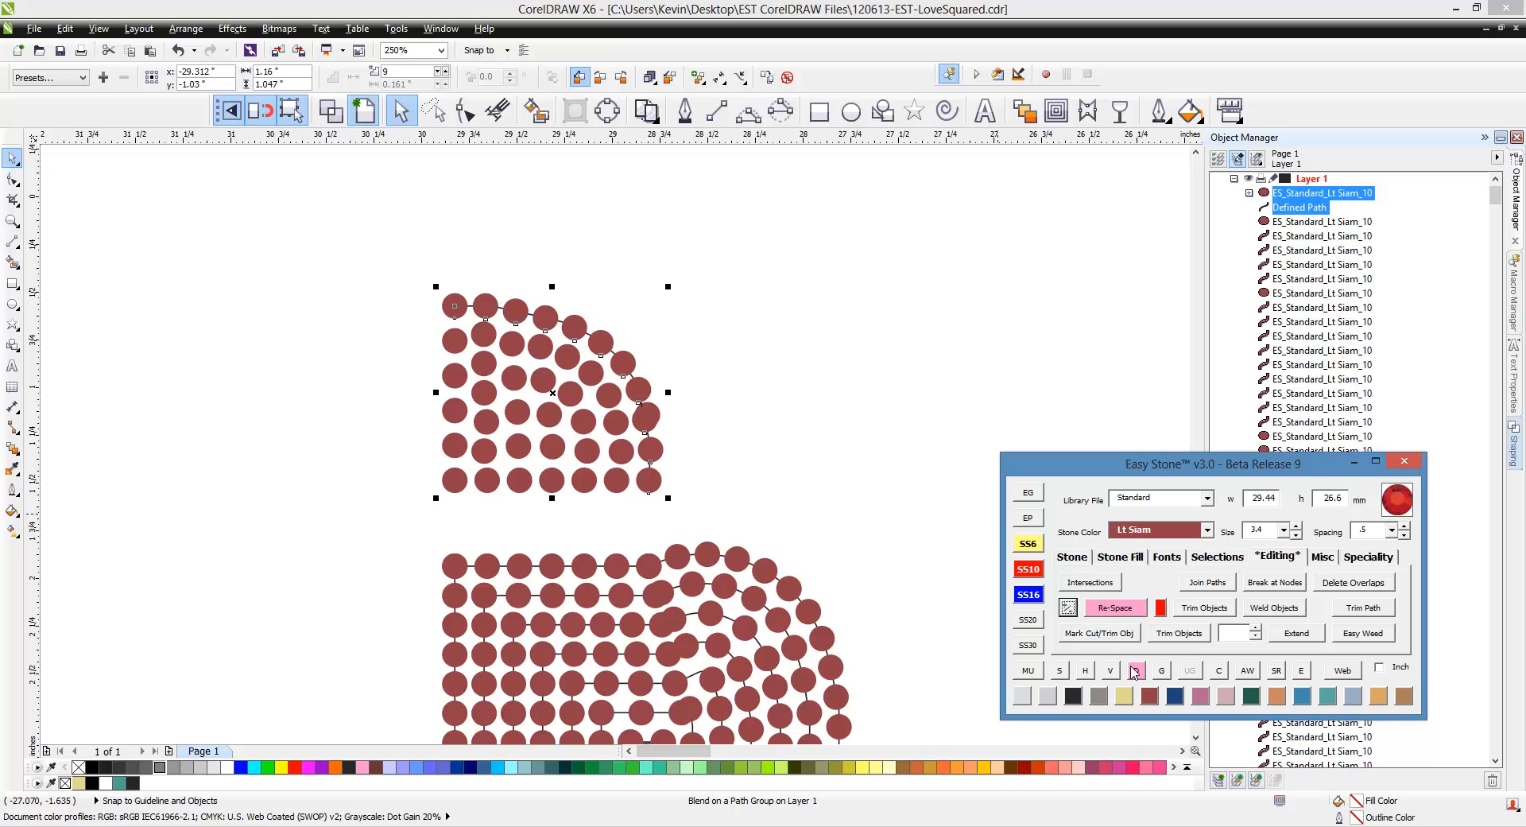
Delete the stray stone overlapping the top piece's outer arc and slightly nudge an arc stone to even the gaps.
scroll(660, 409, up, 4)
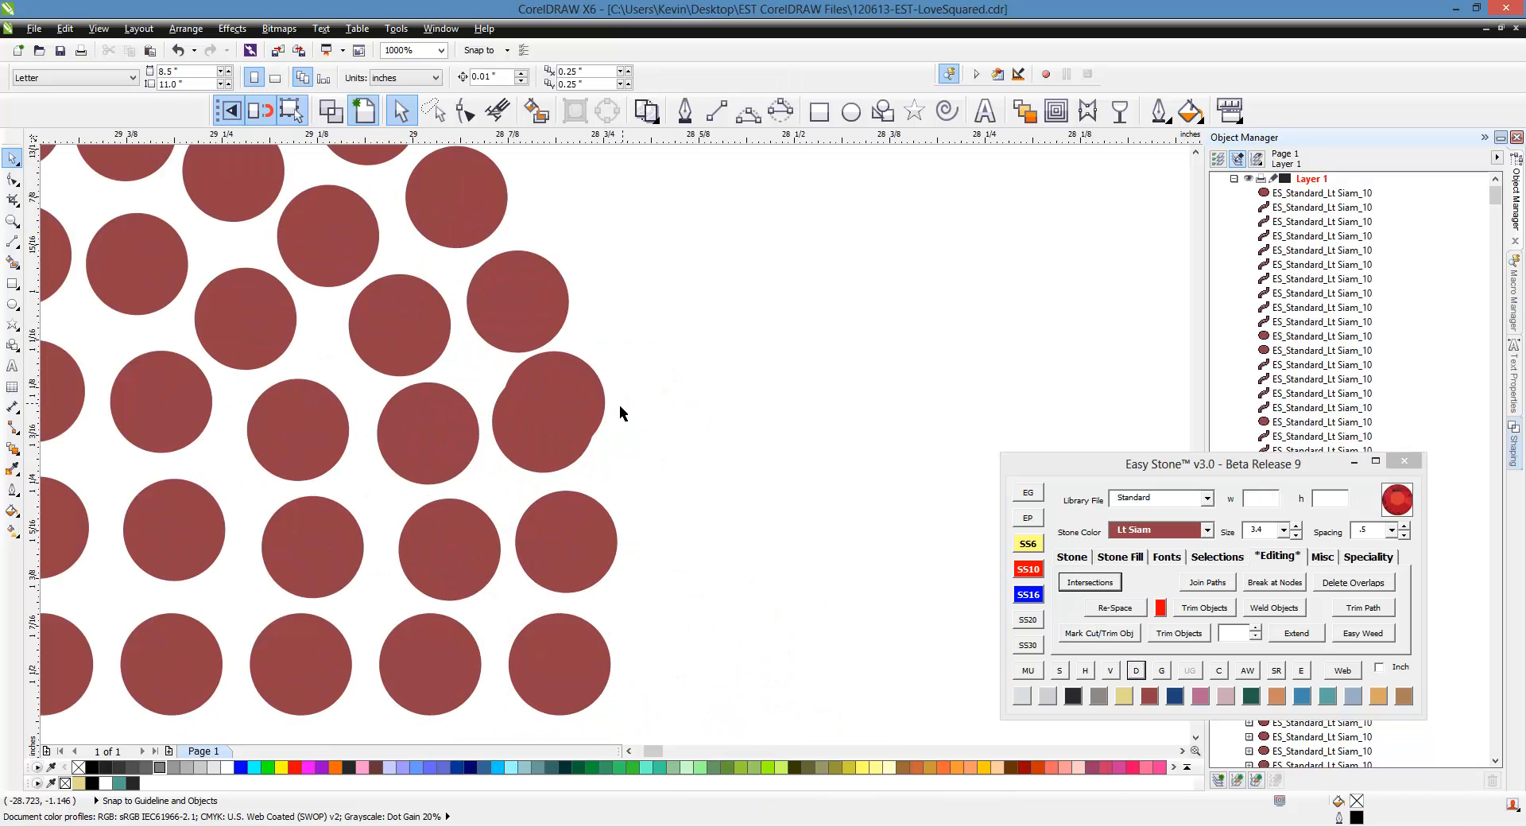
click(648, 415)
key(Delete)
scroll(831, 464, down, 3)
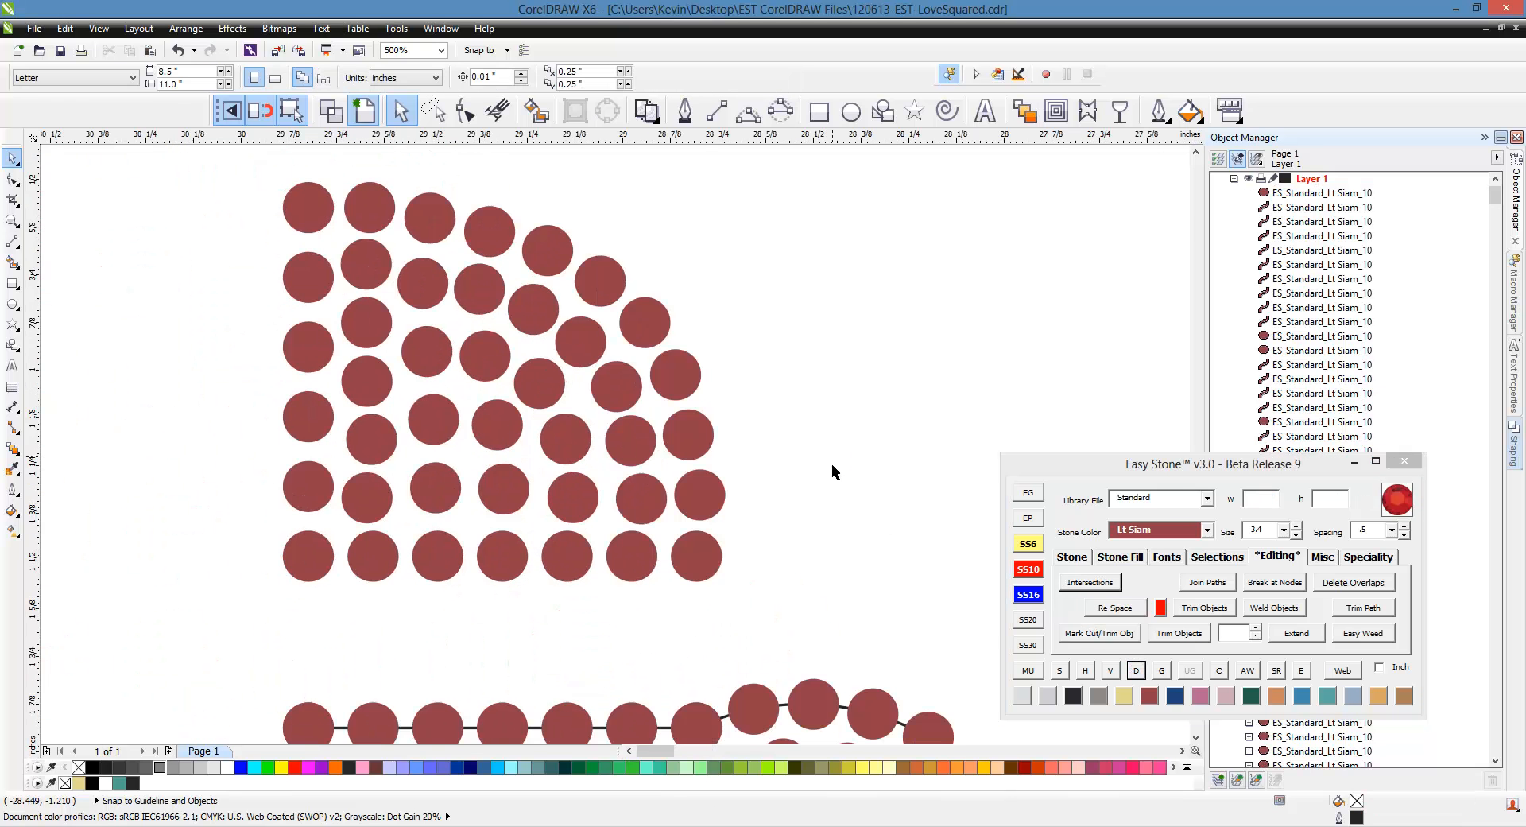
scroll(712, 446, up, 3)
click(644, 433)
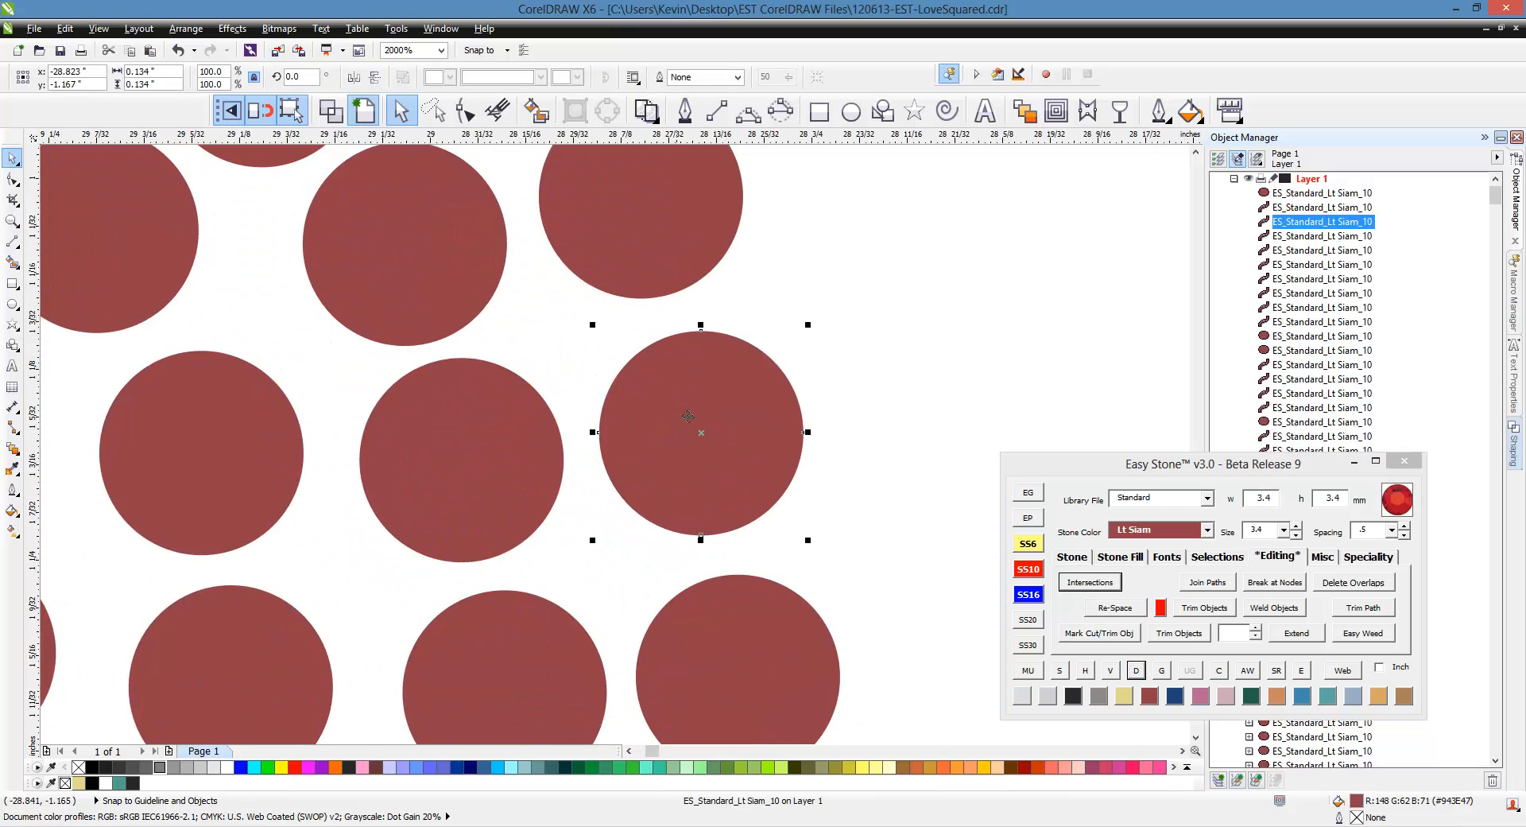
scroll(791, 372, down, 2)
scroll(648, 298, down, 2)
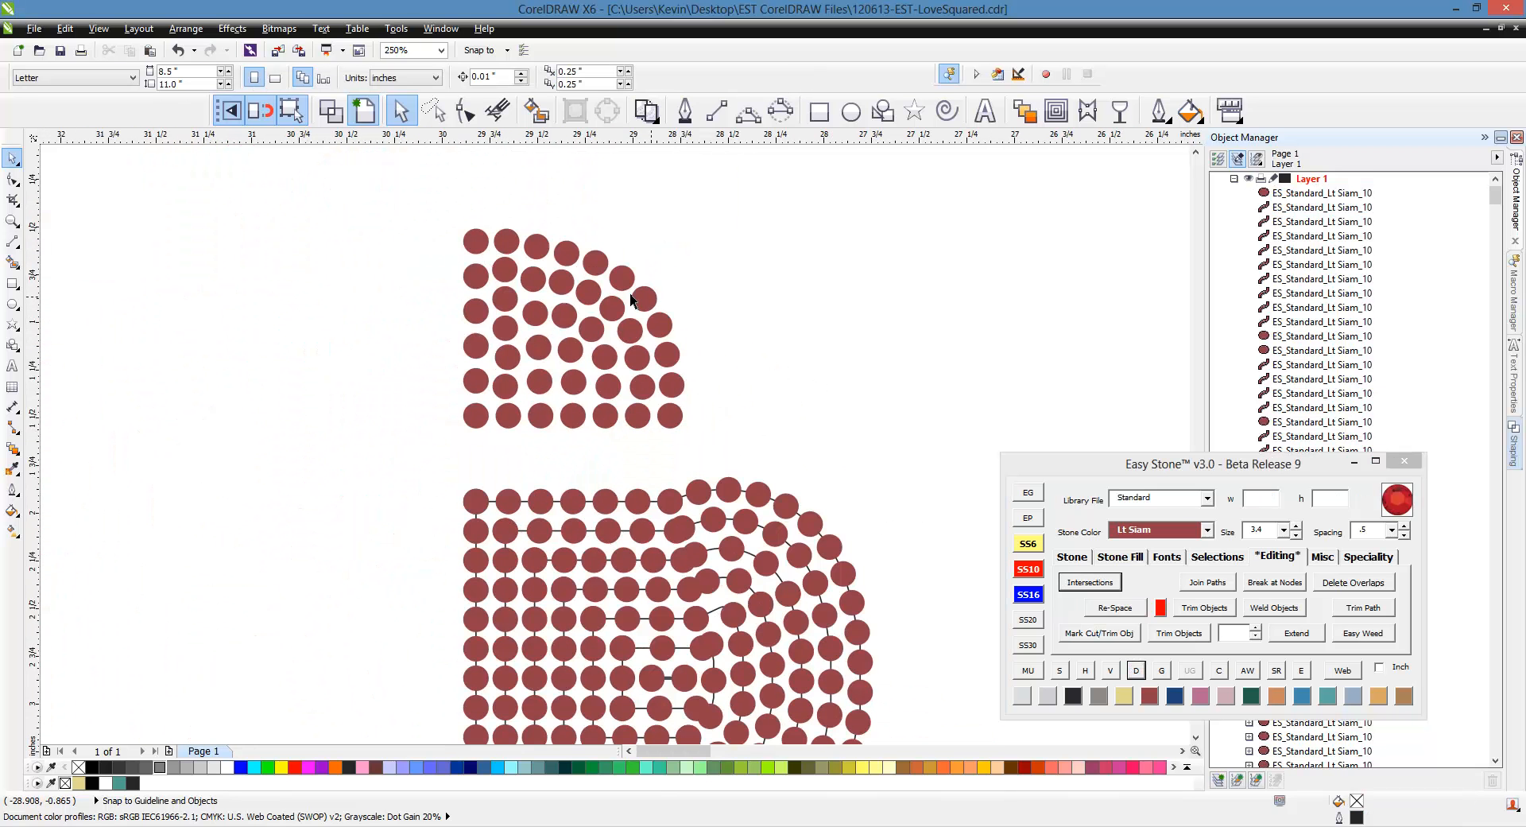
scroll(580, 384, down, 2)
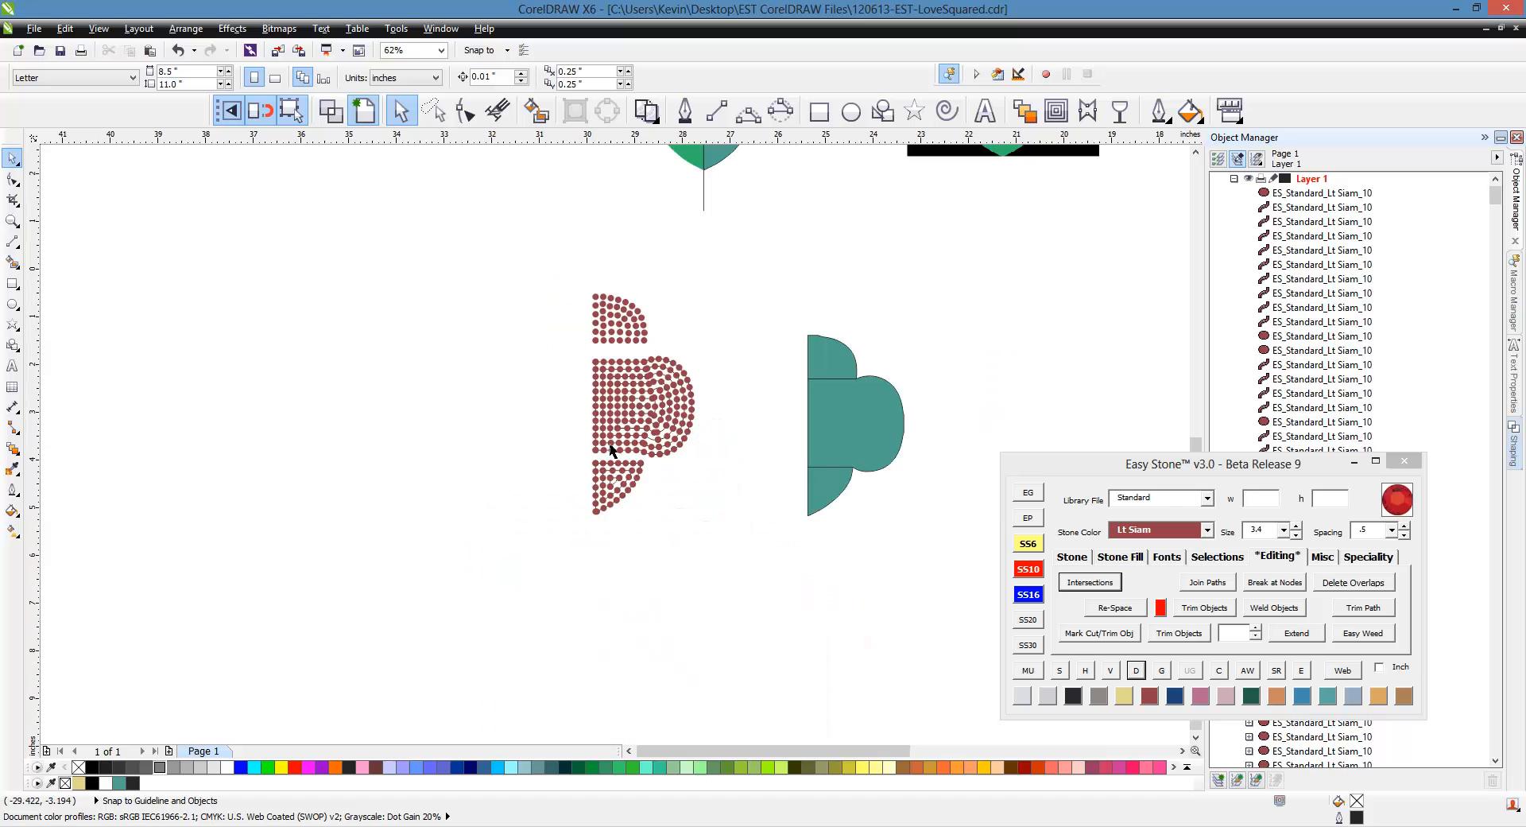
Separate all stones of the bottom piece from their paths and delete its overlapping duplicates.
scroll(613, 443, up, 4)
drag(368, 187, 921, 720)
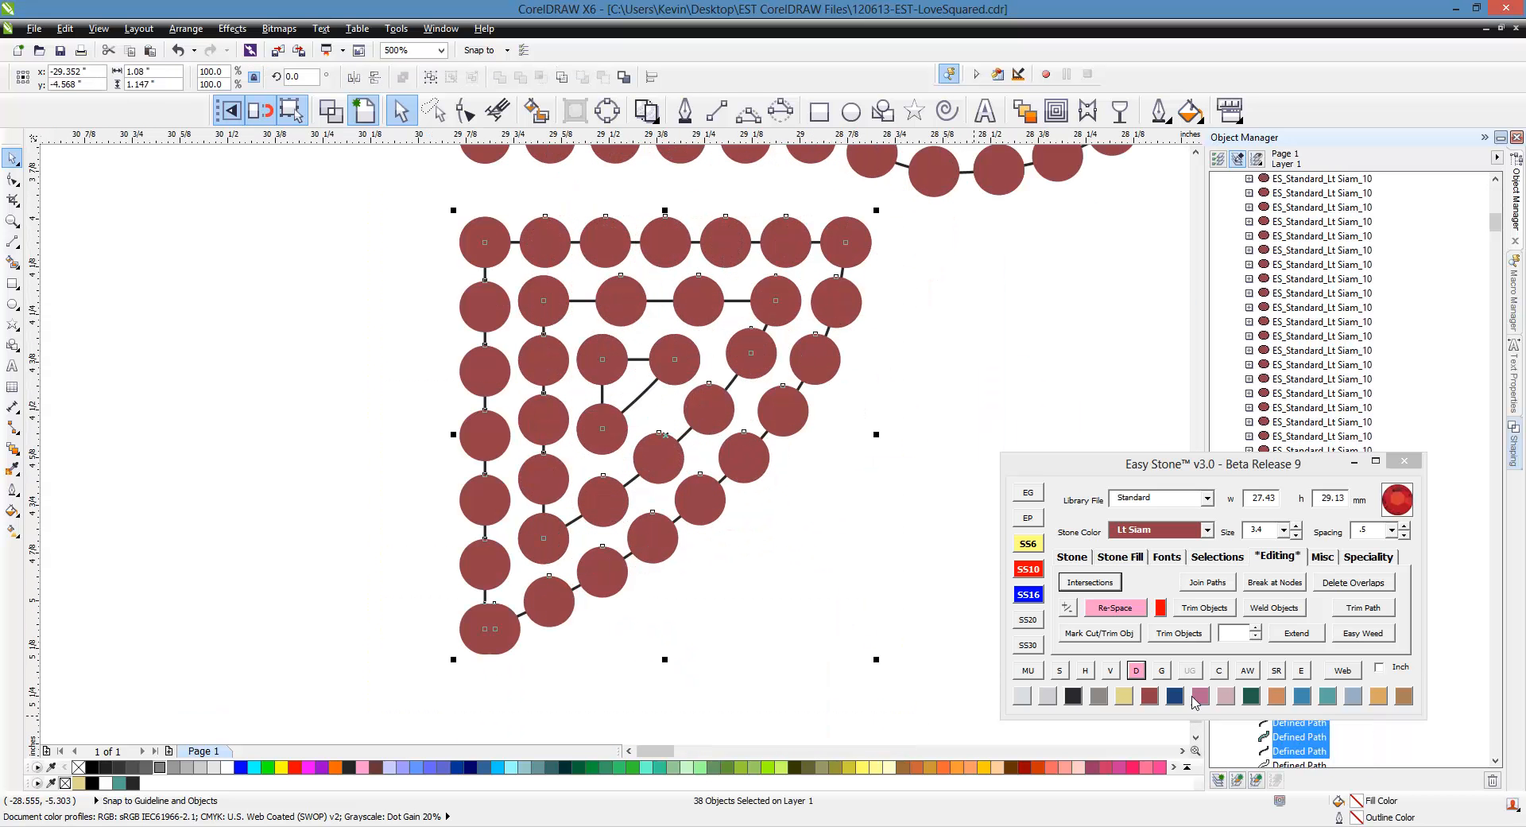
click(1142, 672)
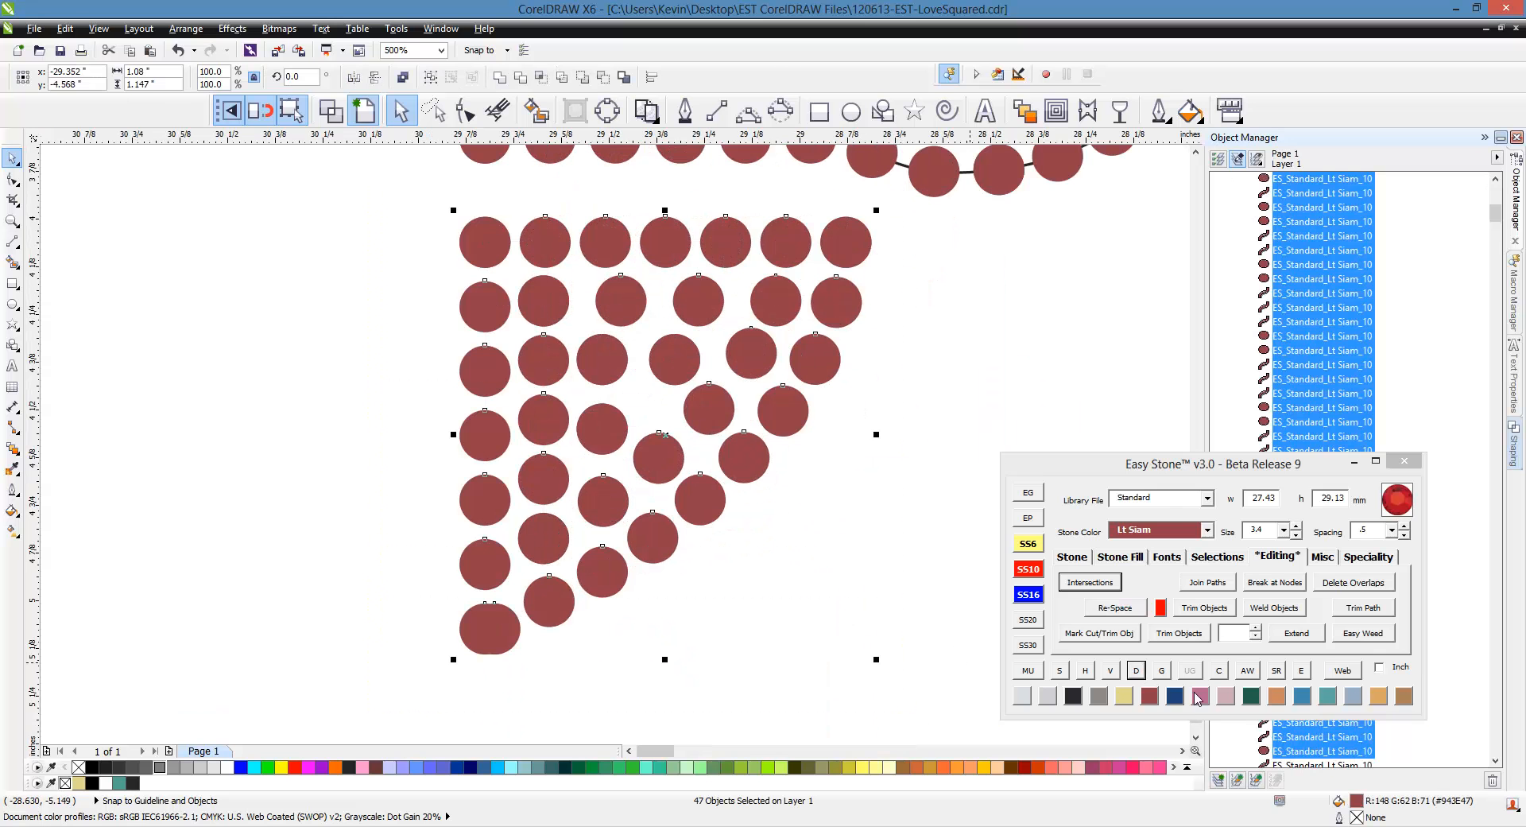
click(1220, 672)
key(Return)
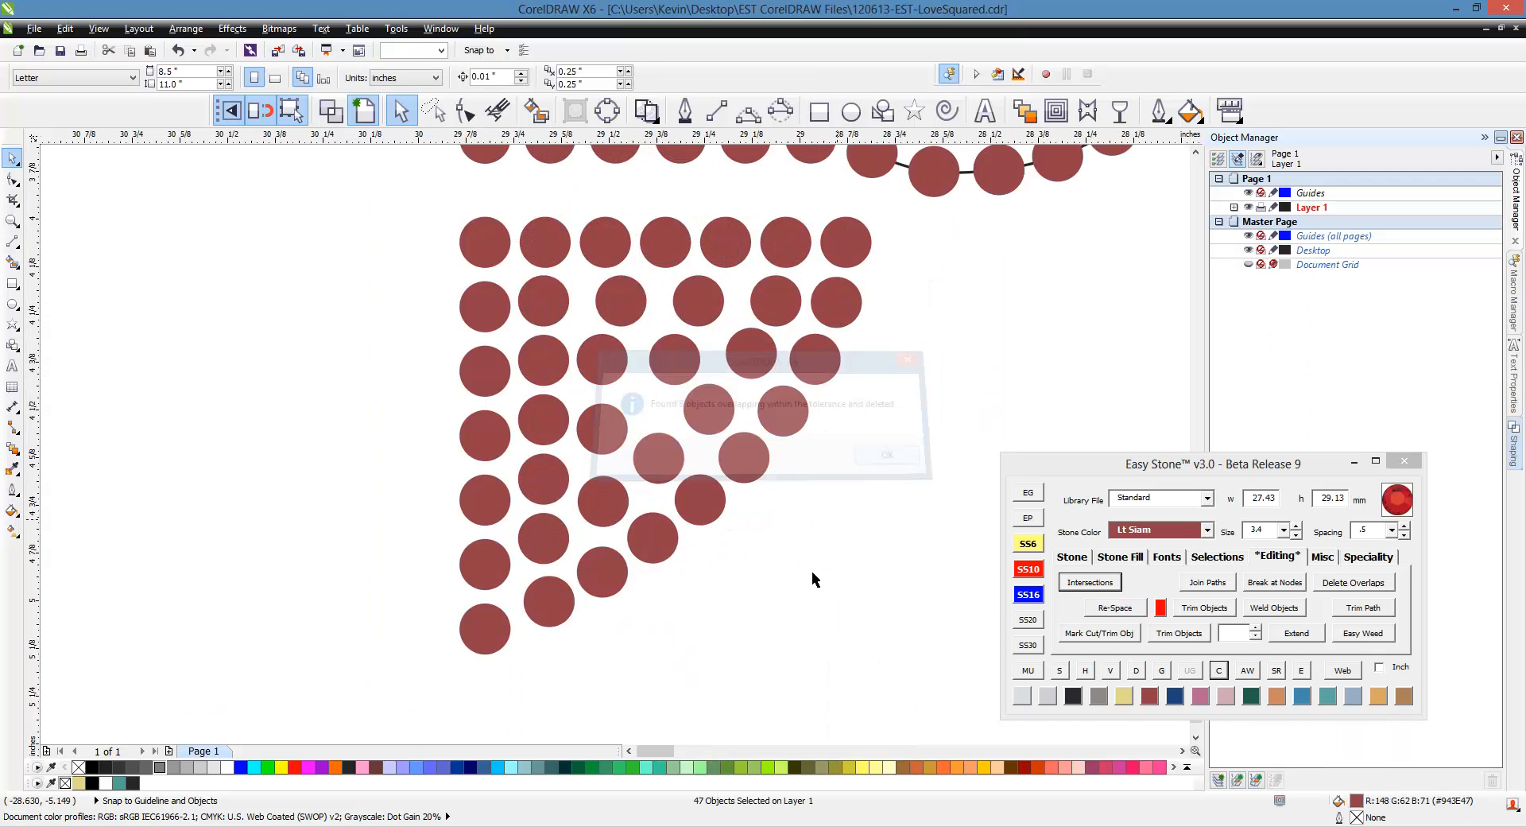
scroll(684, 590, down, 1)
Copy the fourth stone in the bottom piece's third row into the gap just below and left of it.
scroll(661, 497, up, 3)
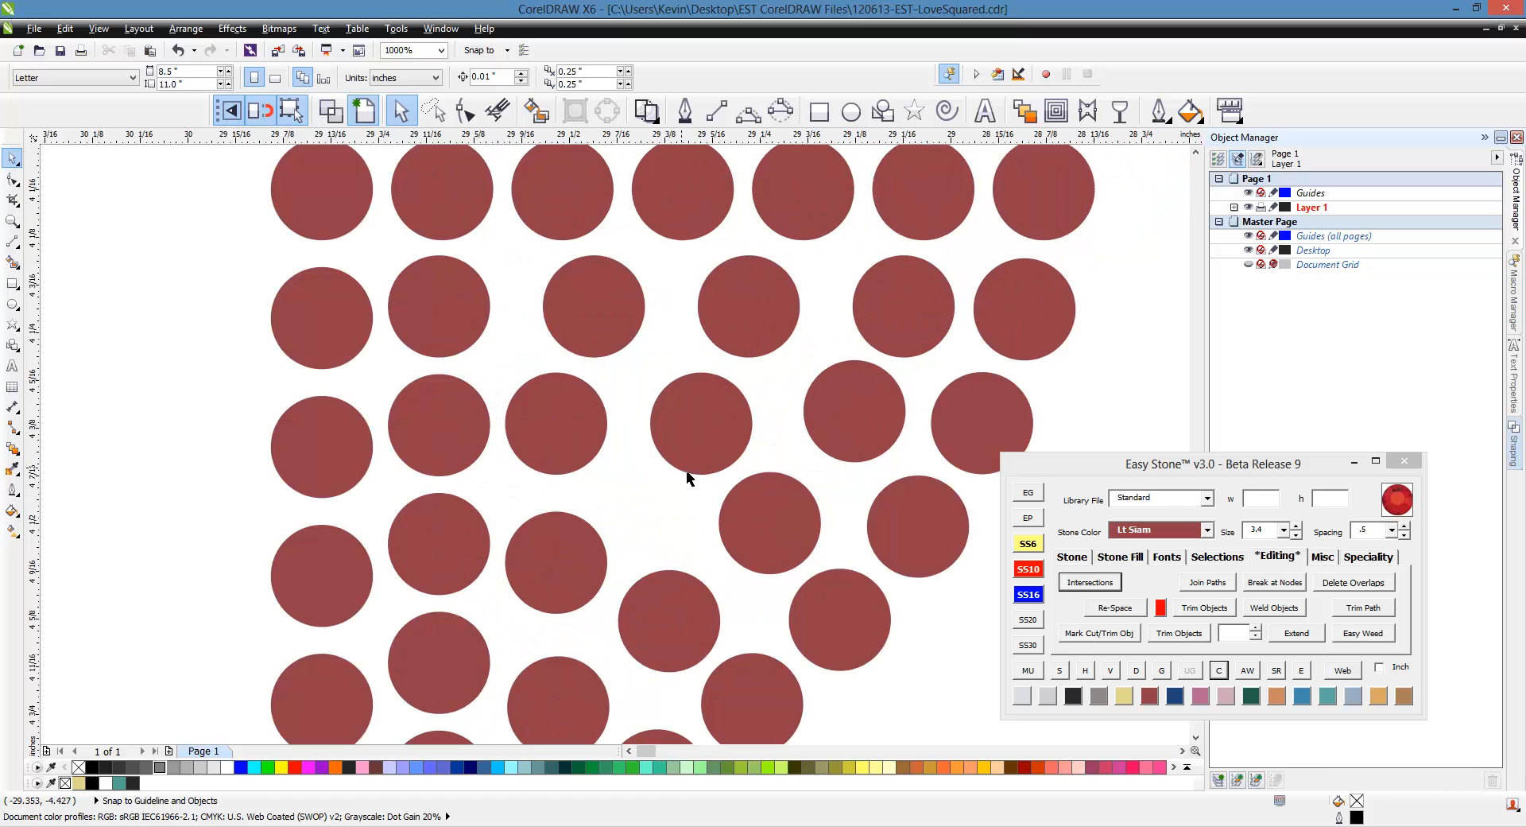
click(690, 467)
drag(716, 385, 661, 440)
scroll(662, 440, down, 3)
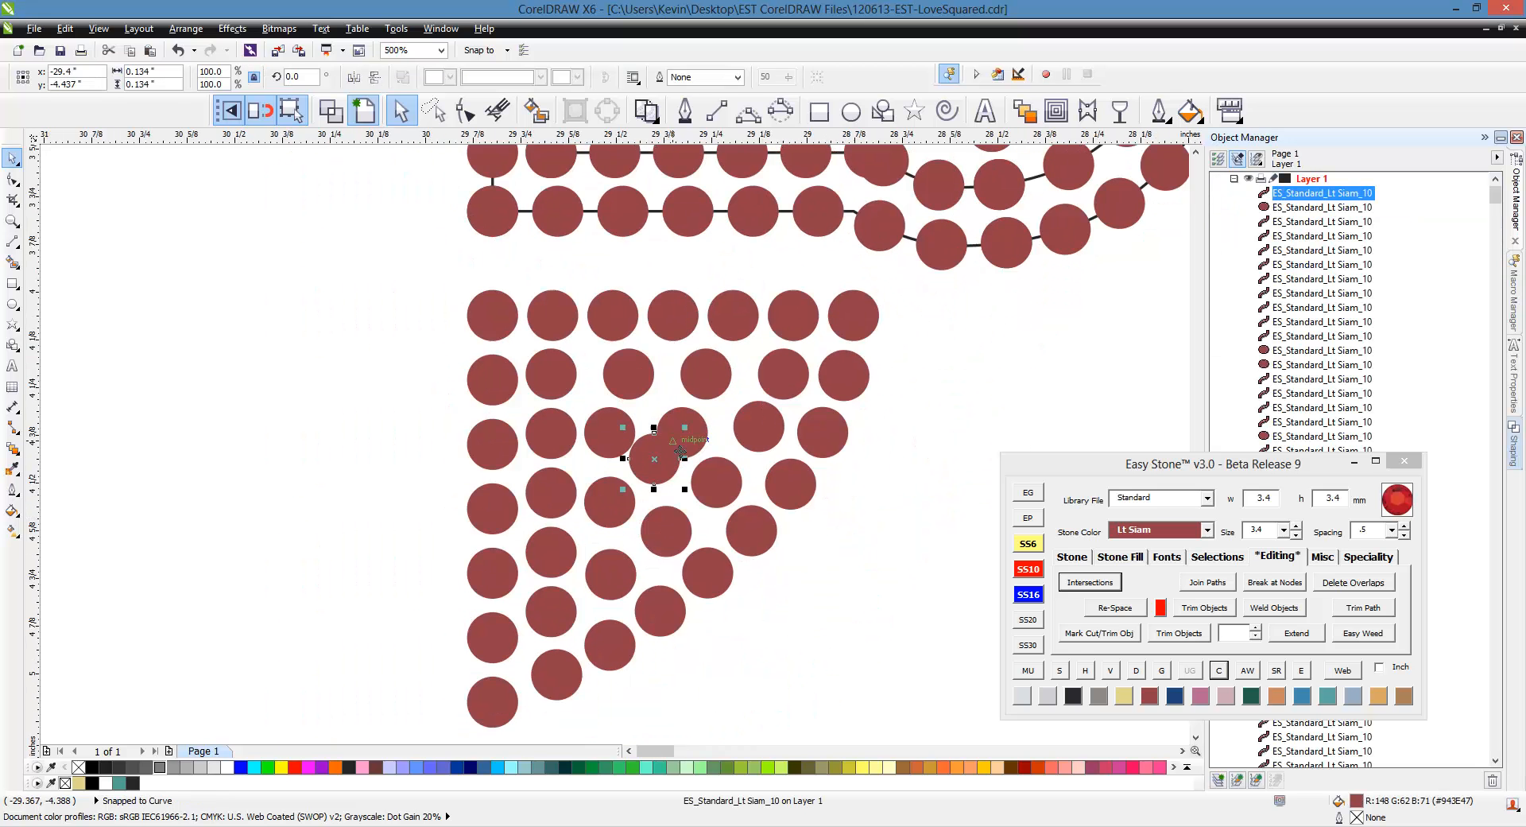
Evenly re-space the five stones of the bottom piece's inner diagonal up to the top row and remove their path.
click(511, 578)
click(614, 515)
shift+click(664, 475)
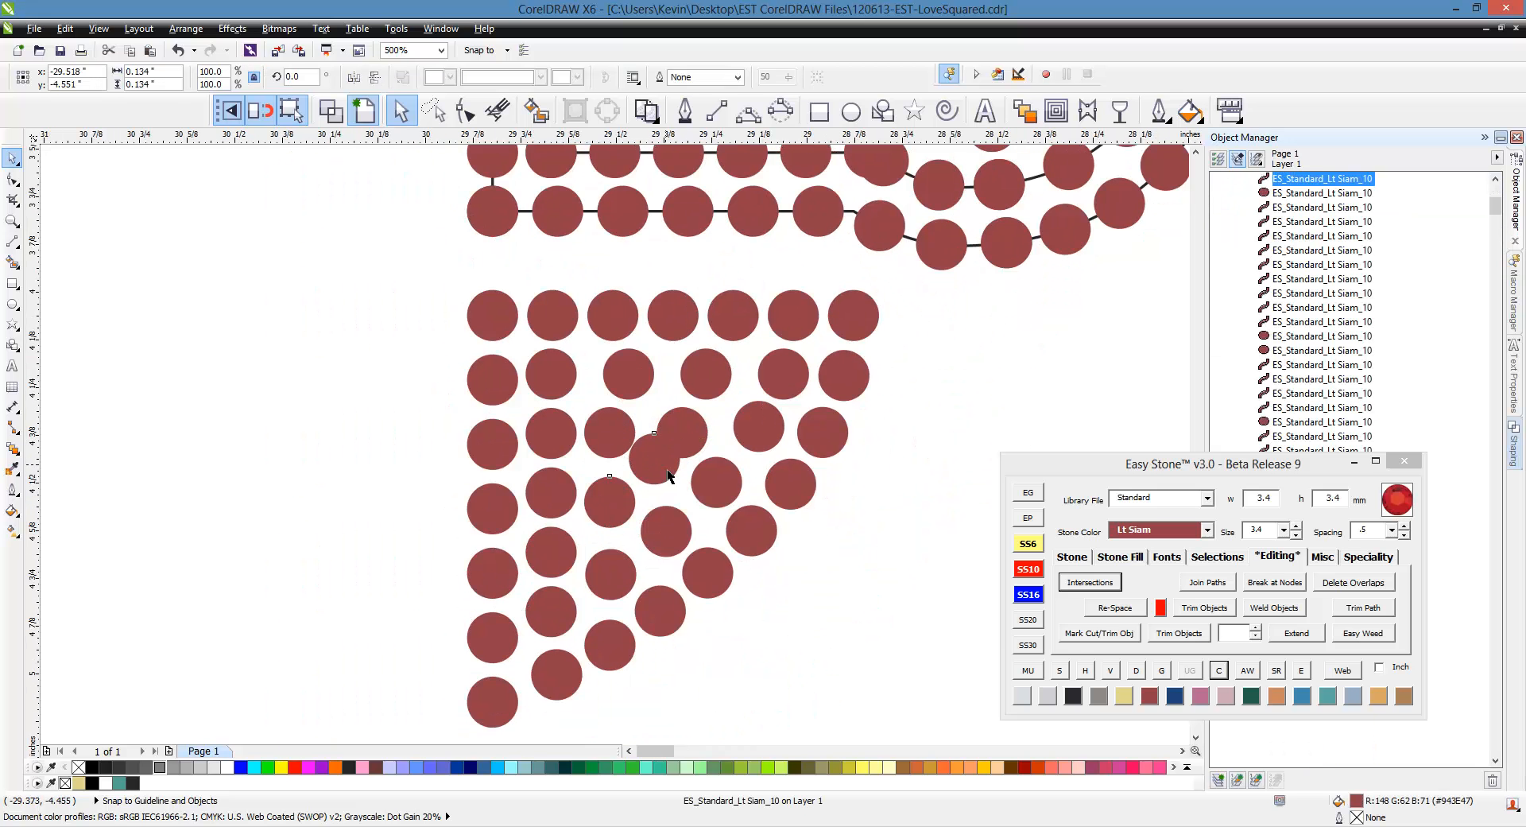
shift+click(690, 448)
shift+click(716, 377)
shift+click(736, 322)
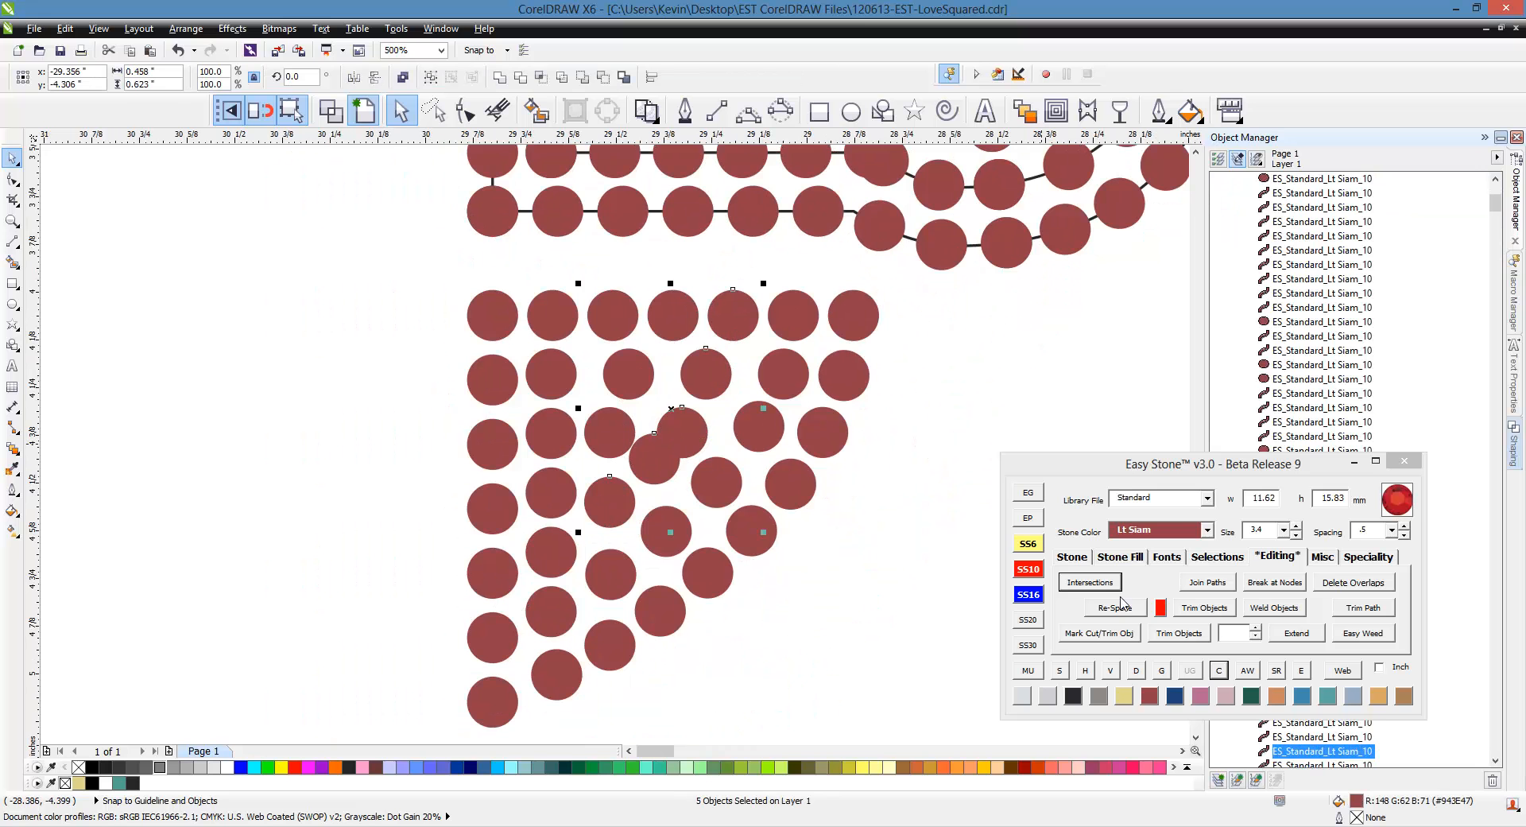
click(1123, 604)
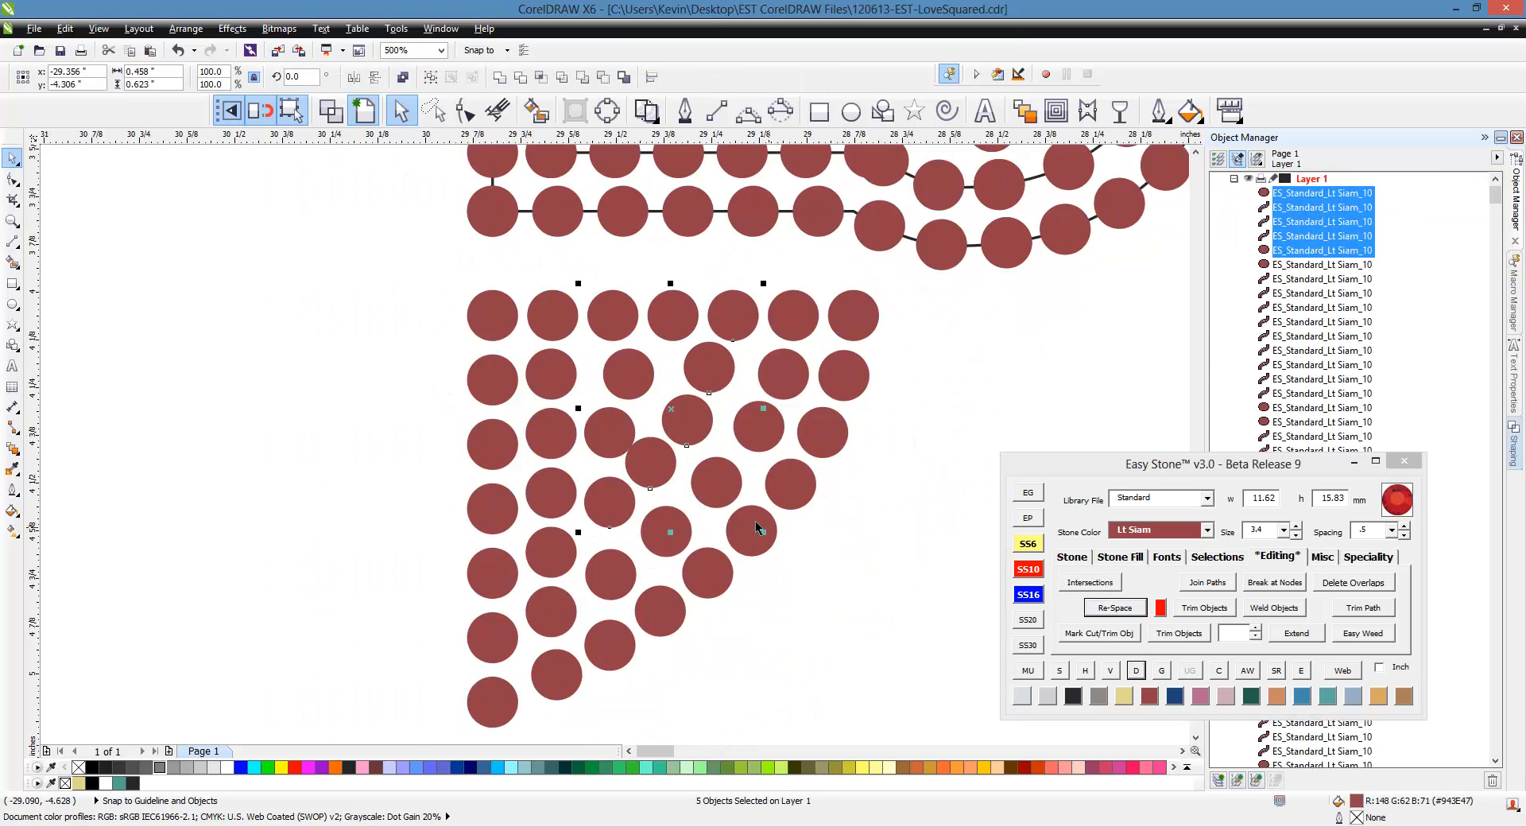
Evenly re-space the six stones of the bottom piece's second row and remove their path.
scroll(634, 412, up, 1)
click(347, 337)
shift+click(452, 331)
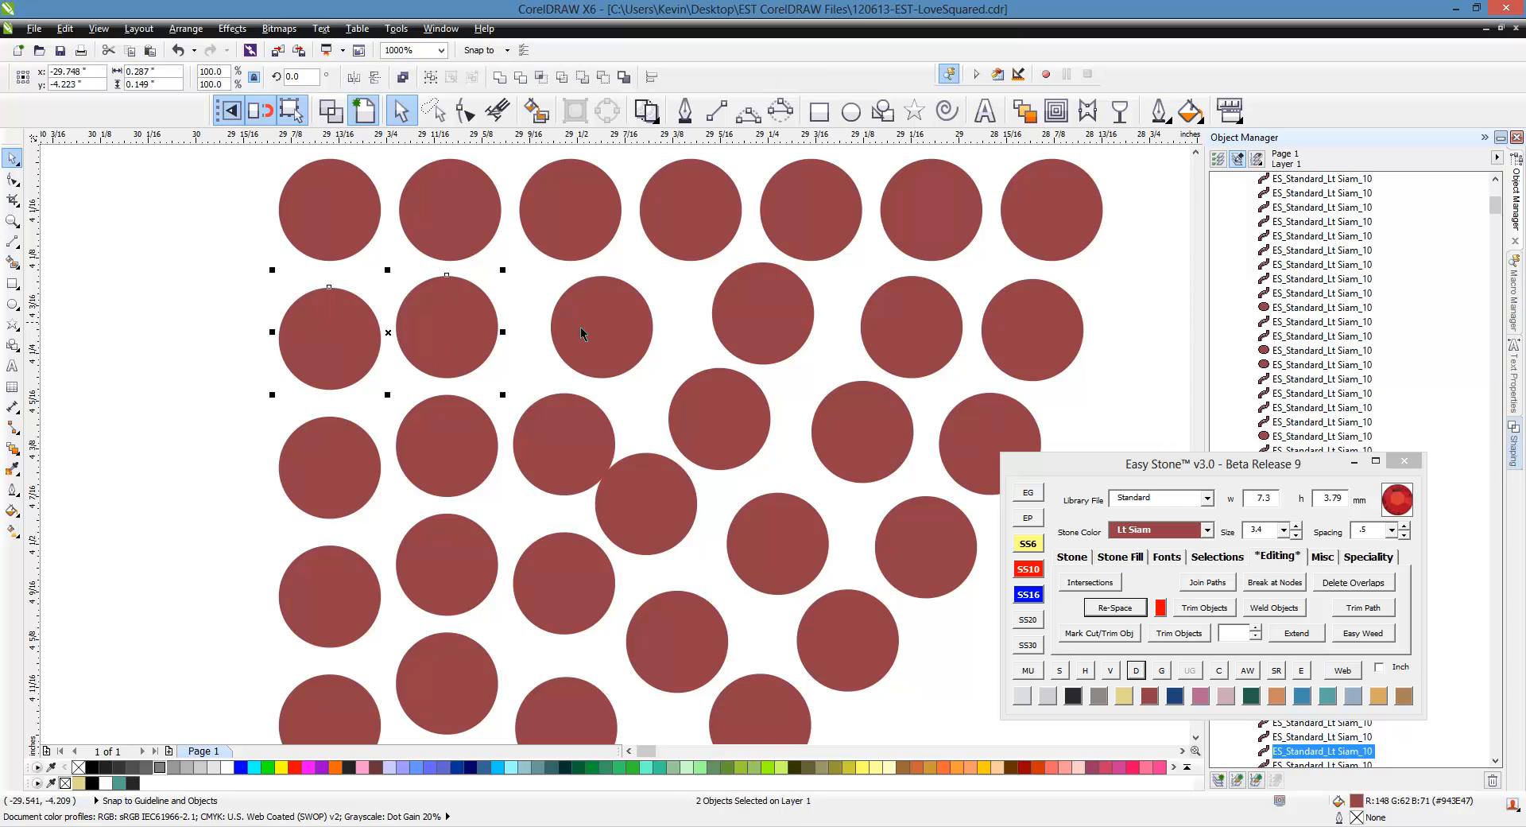
shift+click(588, 334)
shift+click(723, 312)
shift+click(894, 337)
shift+click(1030, 358)
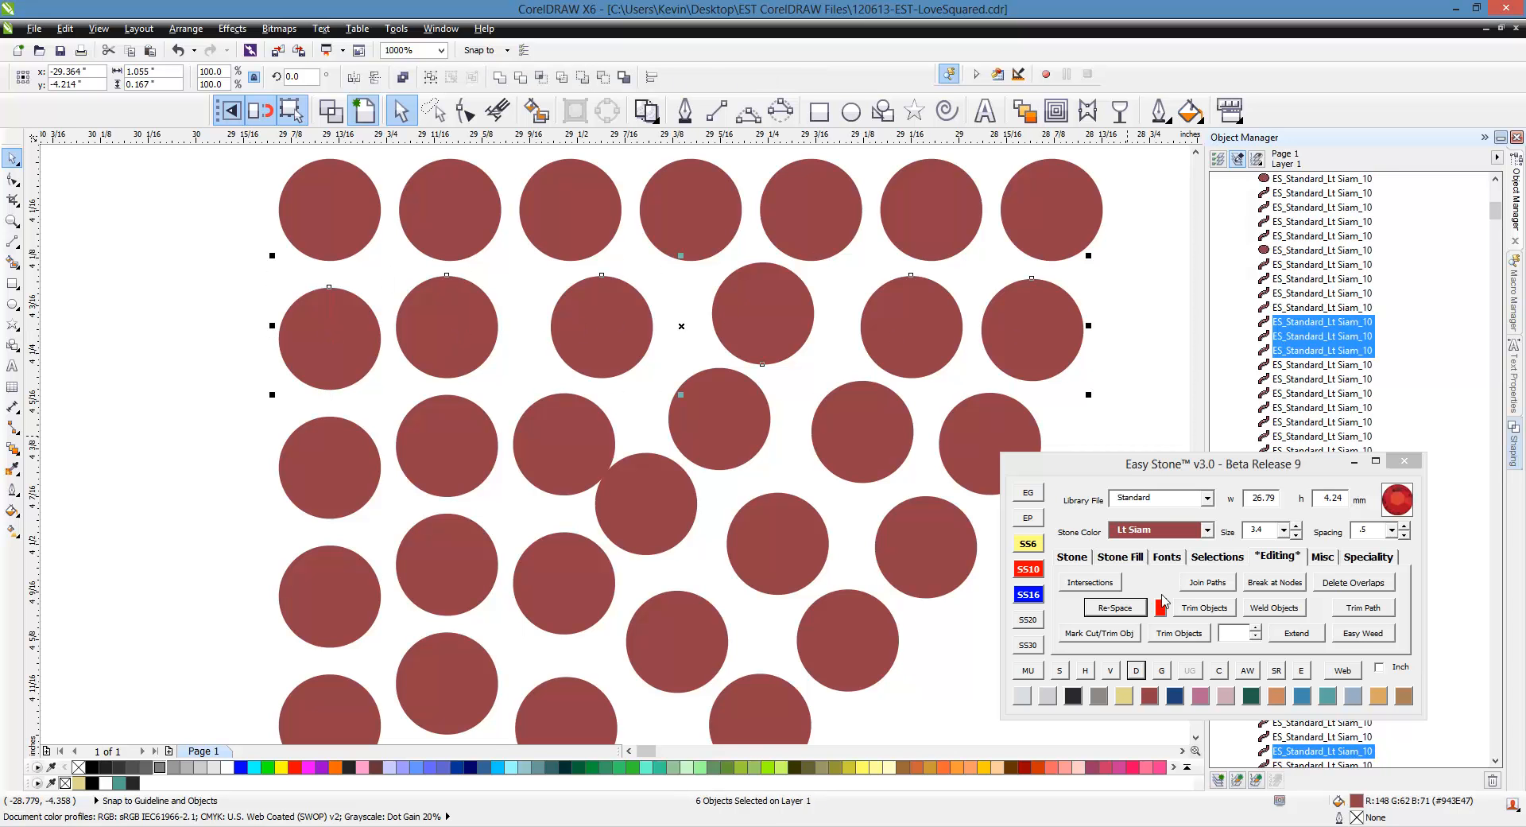
click(1138, 612)
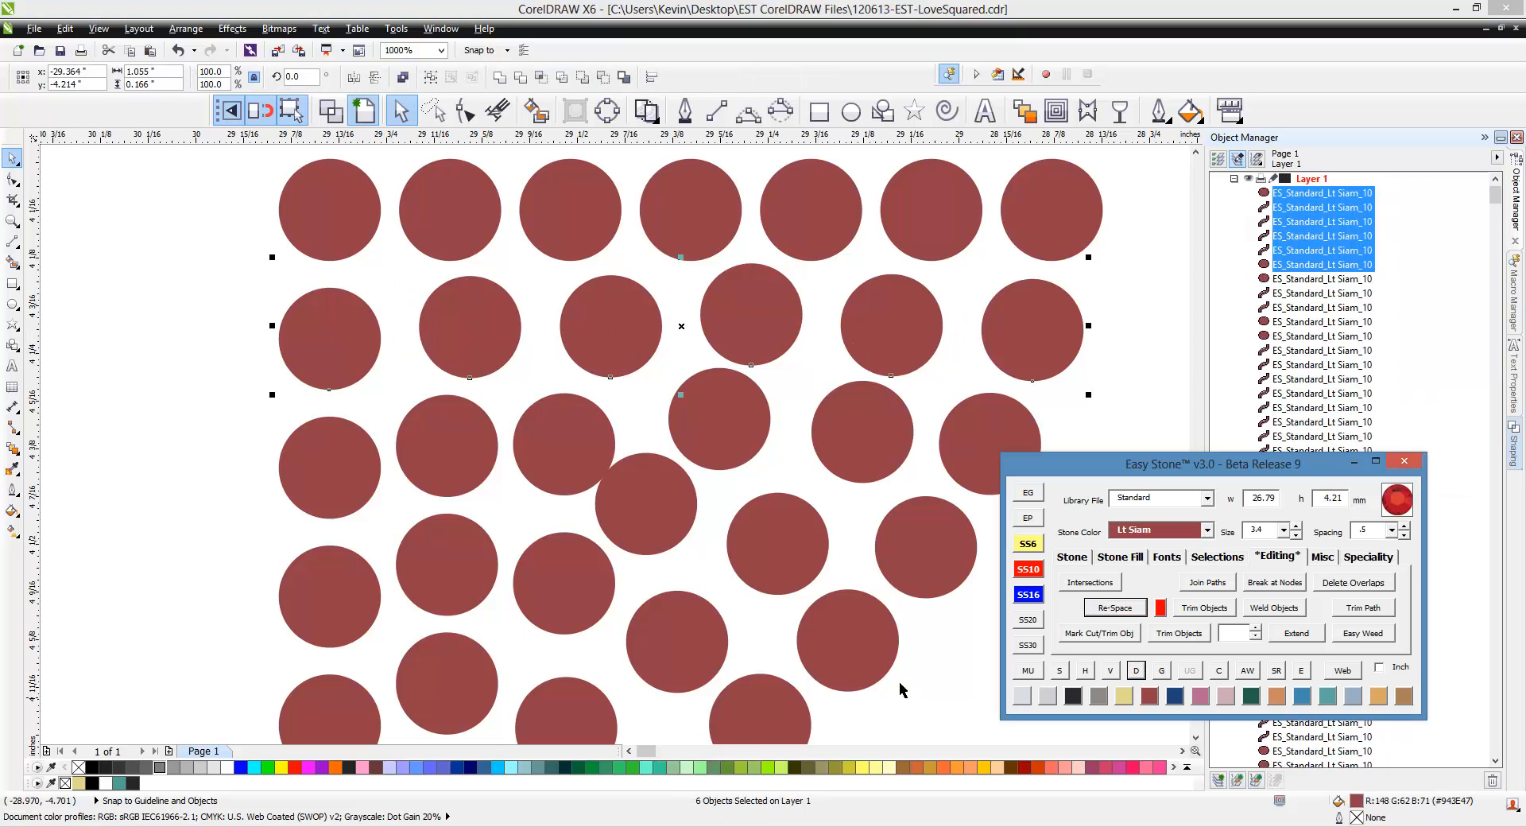
Nudge the crowded inner stones of the bottom piece individually to even the gaps around them.
click(708, 545)
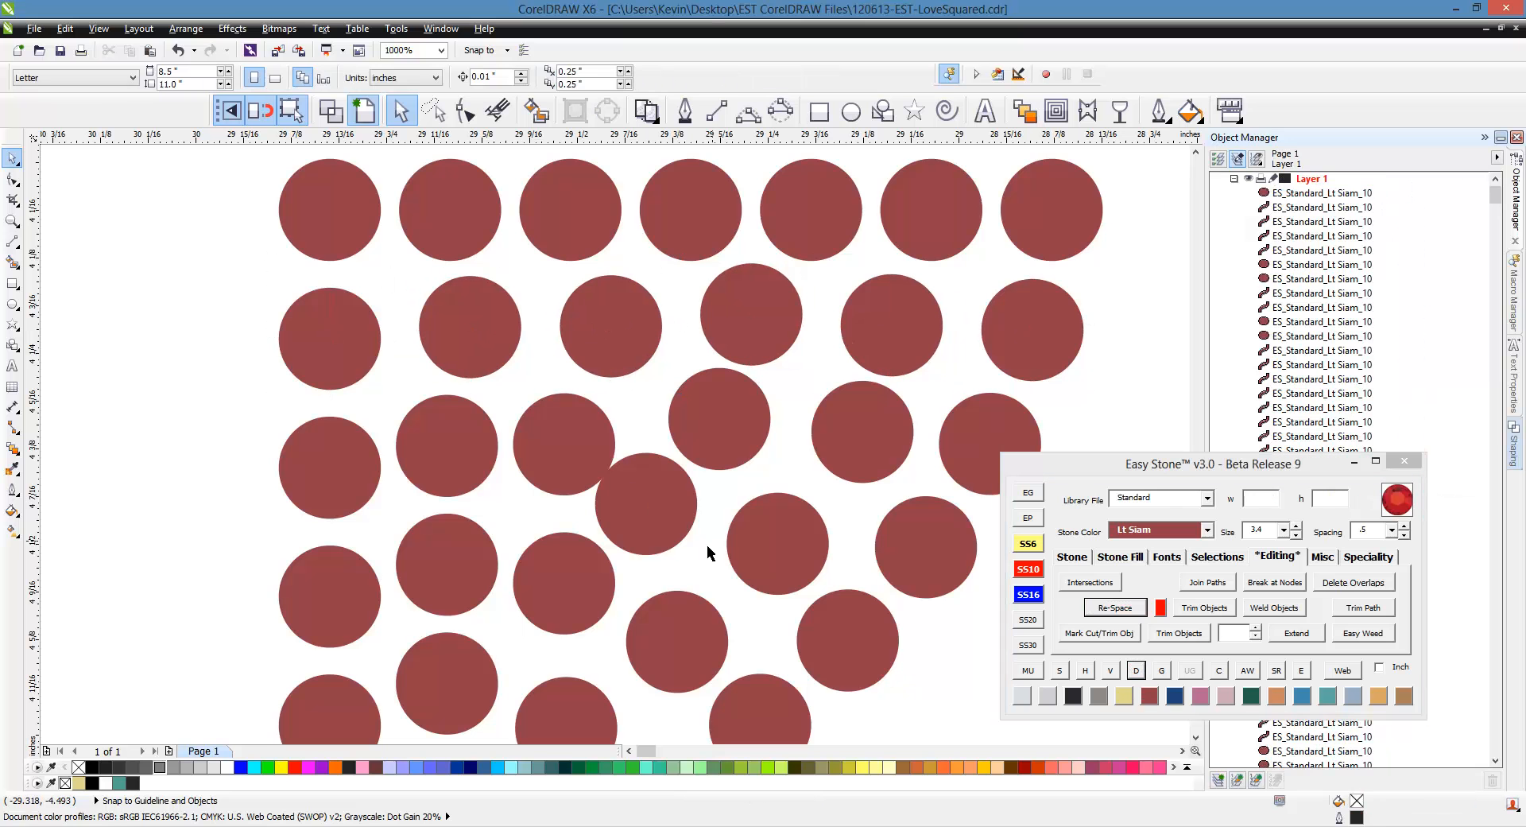
scroll(707, 545, up, 1)
drag(658, 512, 672, 532)
scroll(750, 423, down, 2)
scroll(703, 481, up, 2)
click(804, 420)
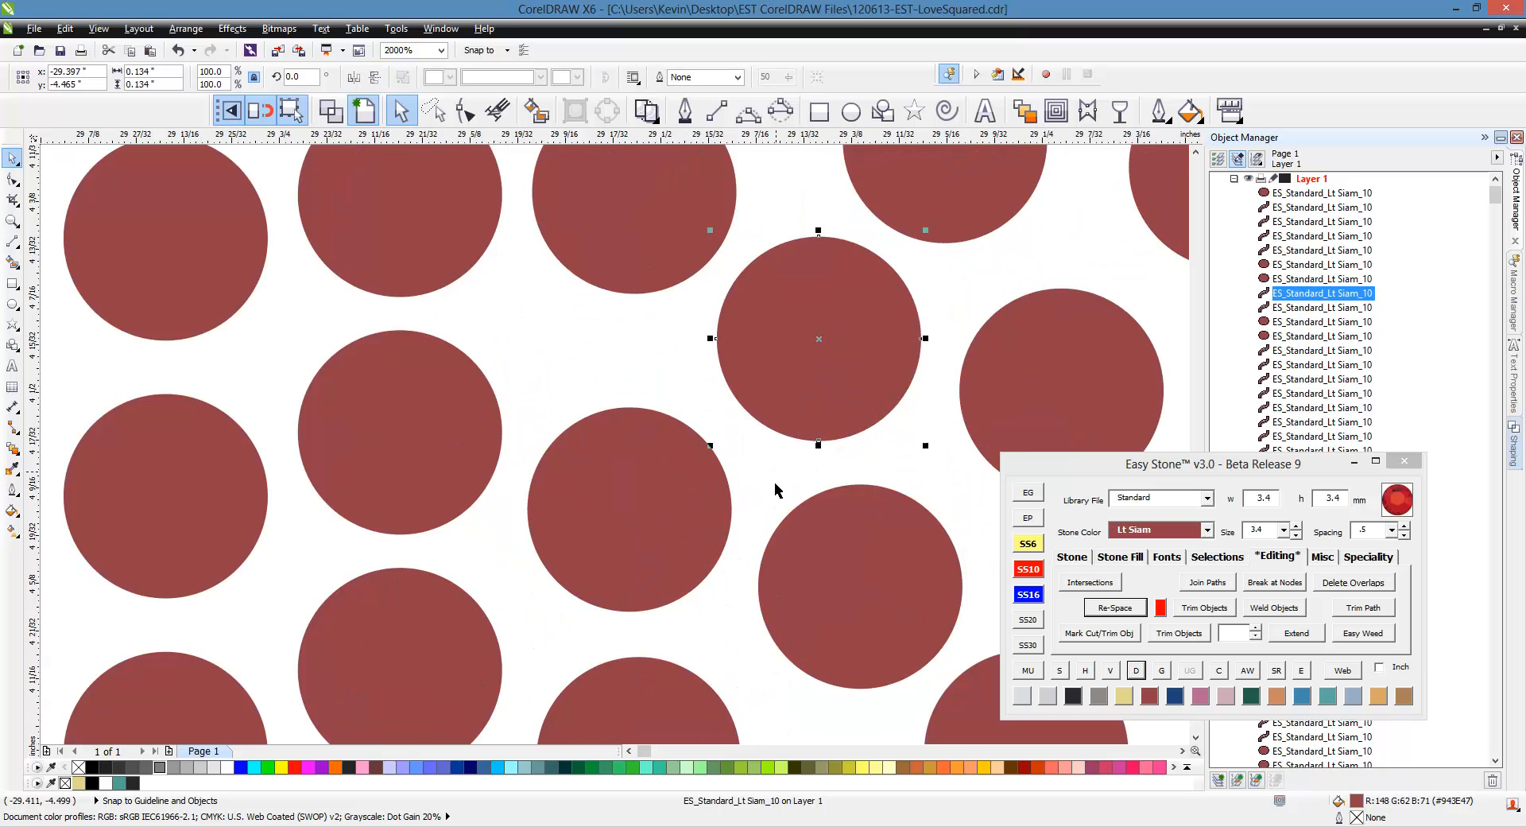
scroll(775, 483, down, 1)
scroll(701, 328, up, 1)
drag(708, 361, 715, 346)
click(456, 351)
scroll(473, 357, down, 4)
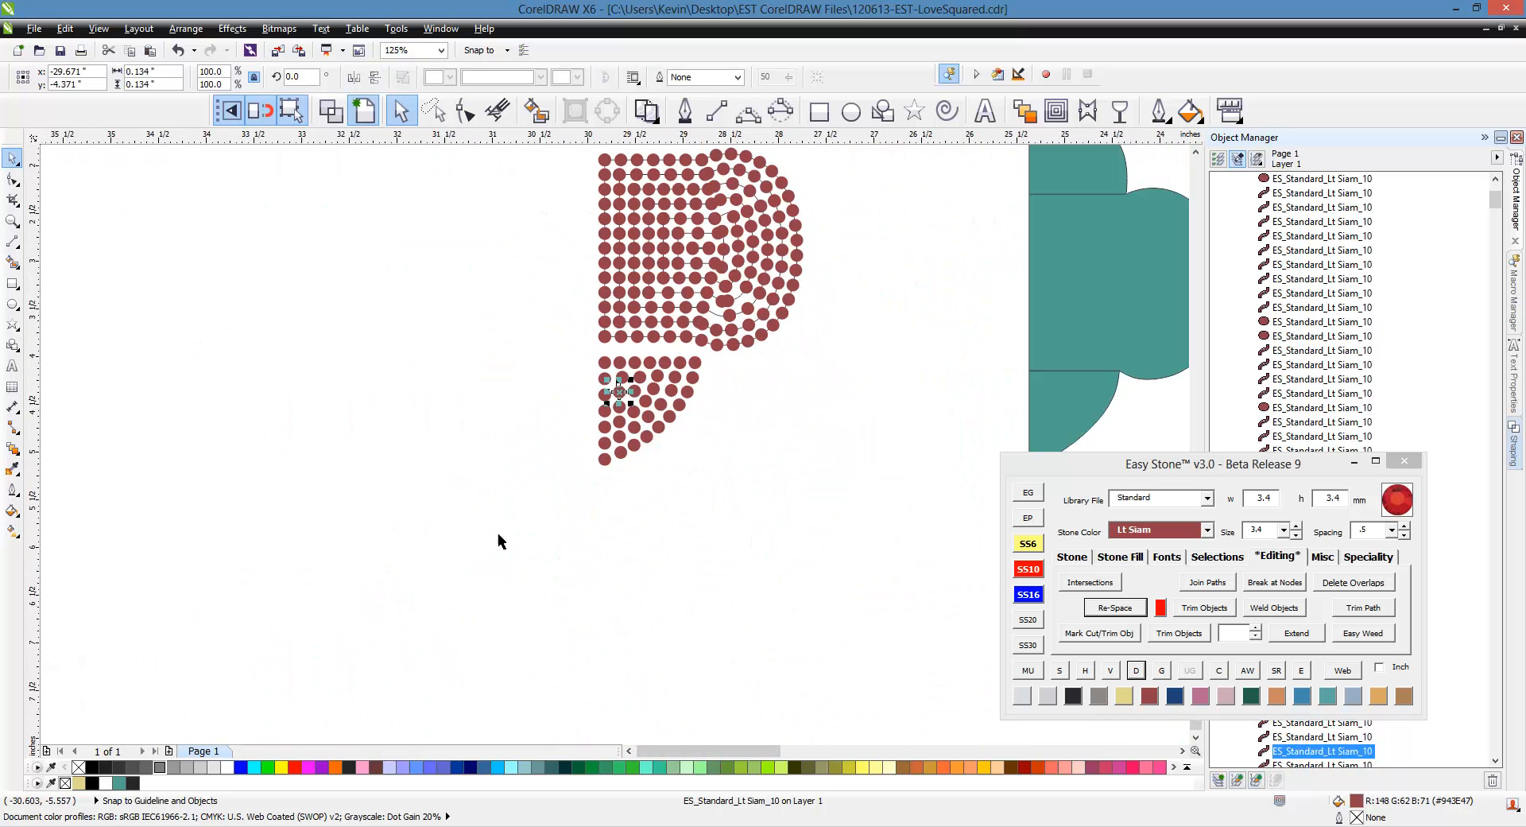
click(560, 536)
Separate all stones of the middle piece from their paths and delete its overlapping duplicates.
scroll(560, 537, down, 1)
scroll(585, 398, up, 1)
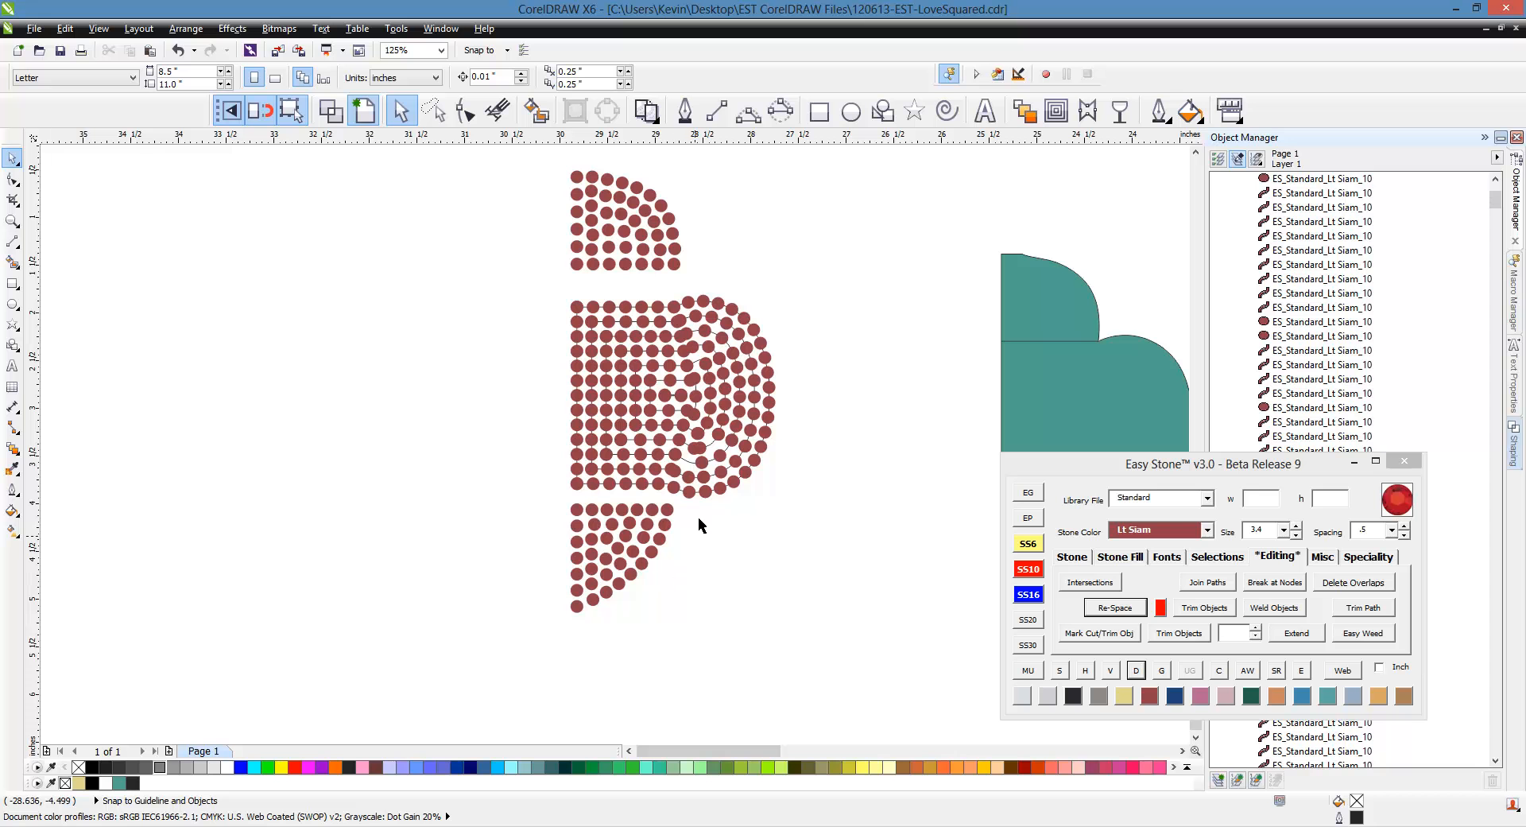
drag(537, 291, 822, 510)
click(1184, 688)
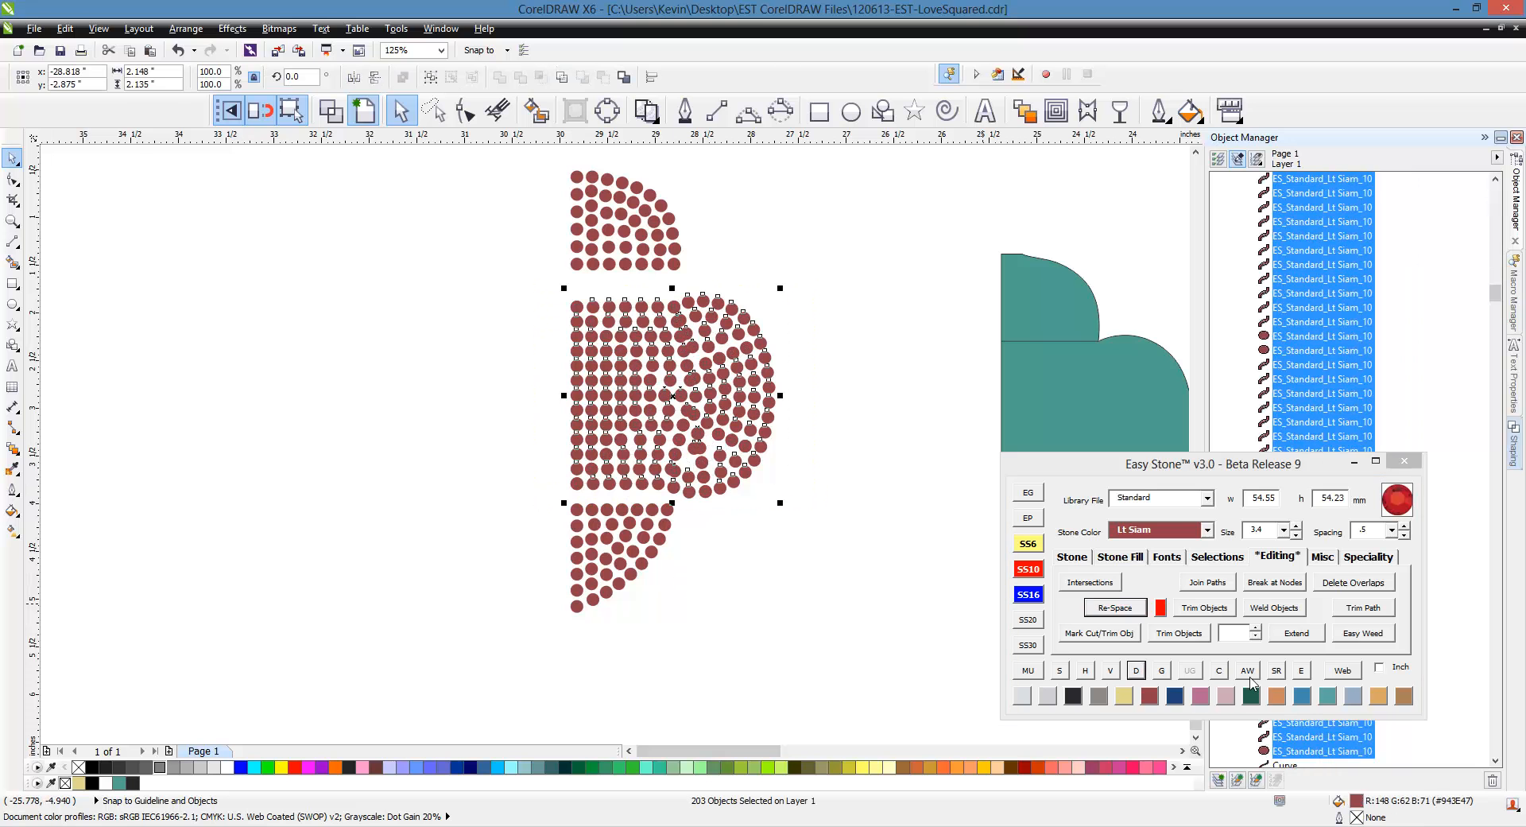
click(1218, 670)
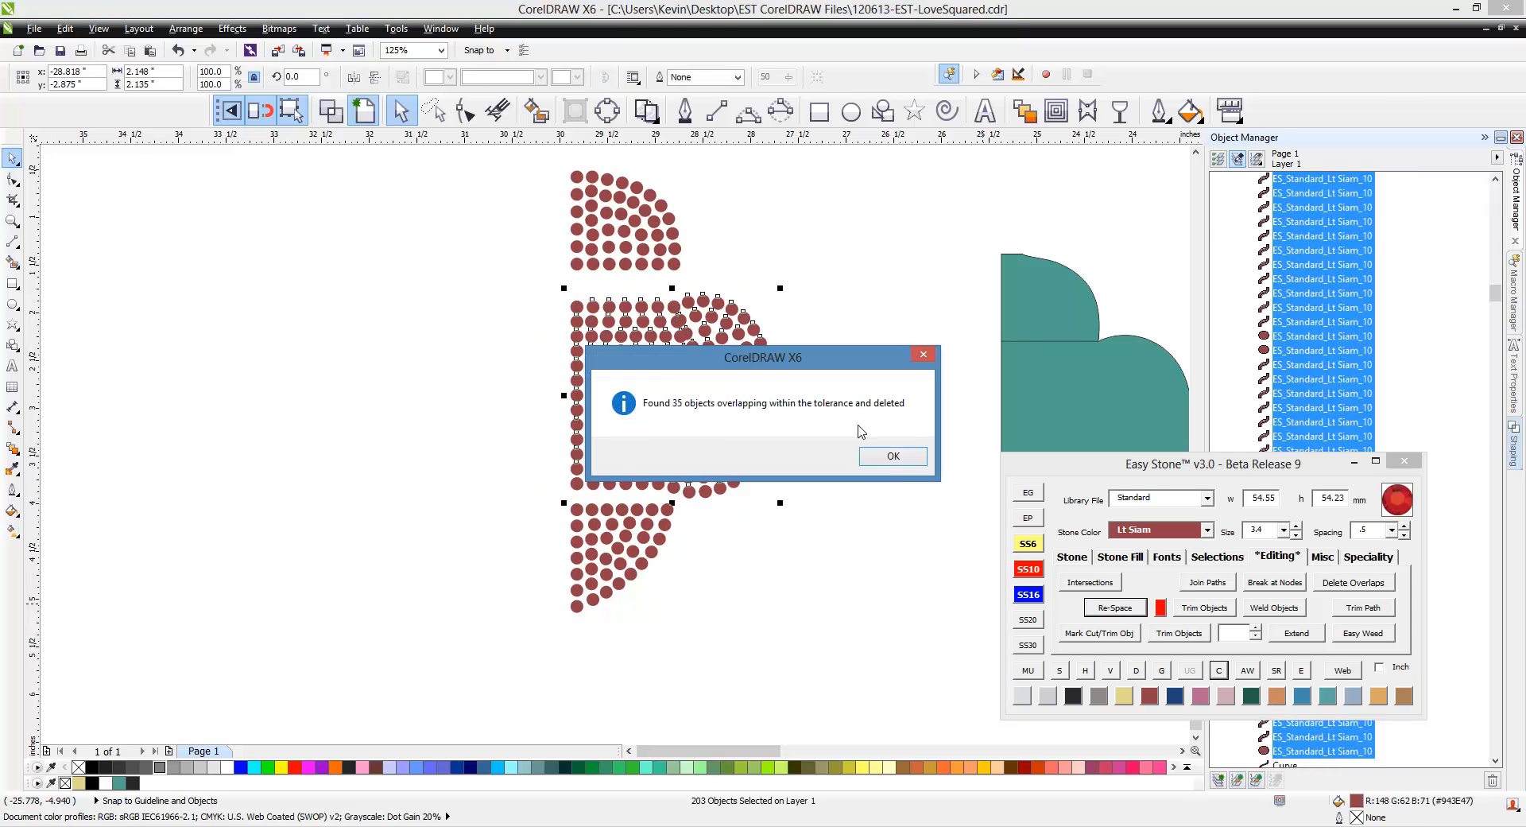
click(896, 461)
Shift two stones where the middle piece's second and third rows meet the arcs slightly left.
scroll(643, 327, up, 4)
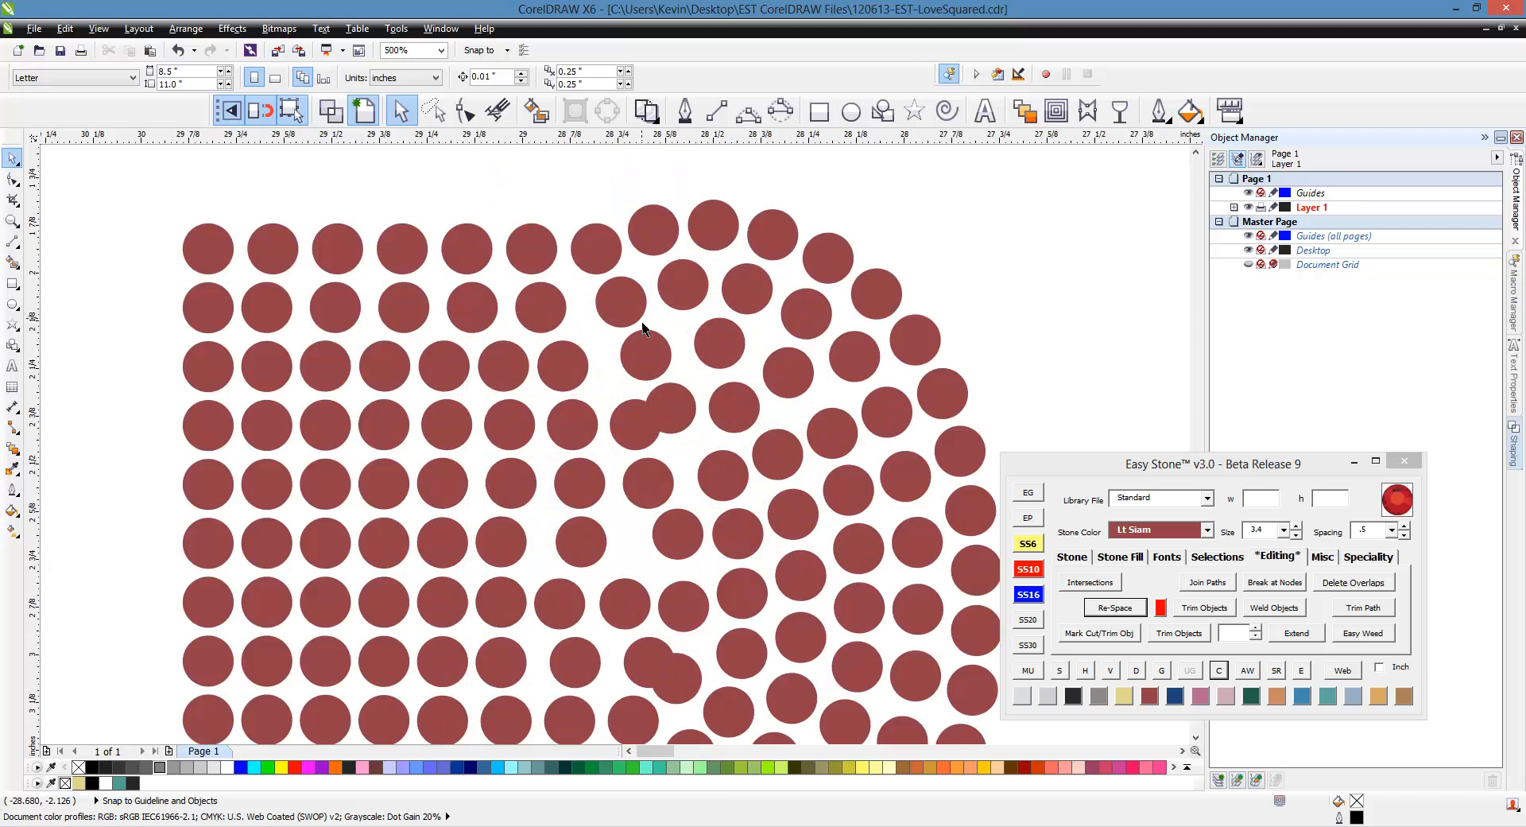
scroll(588, 307, up, 3)
scroll(594, 296, up, 1)
click(594, 296)
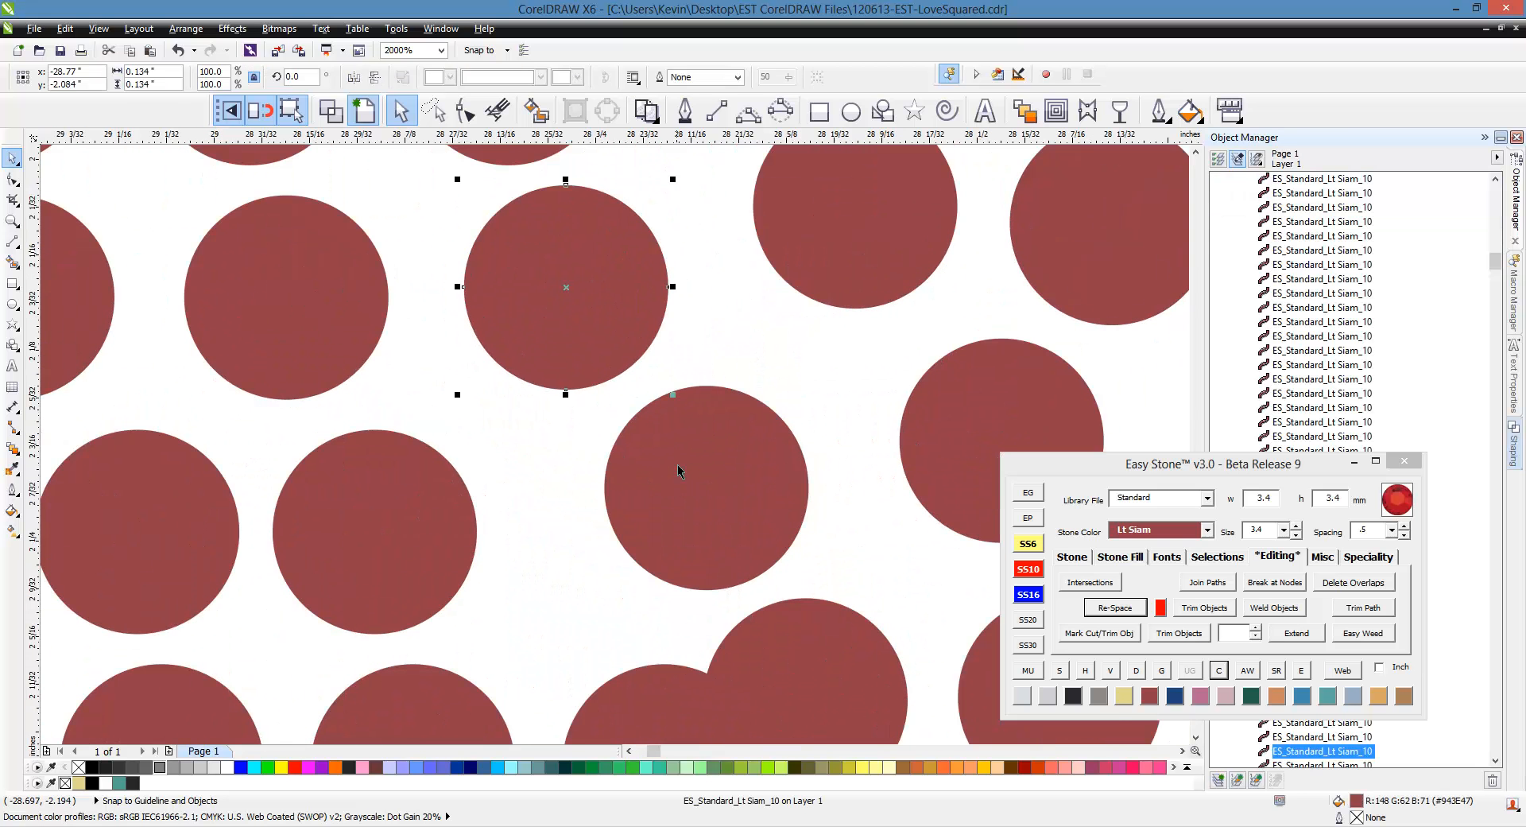
drag(678, 471, 595, 482)
scroll(445, 395, down, 3)
Move the third row's next arc stone left and place a copy of it in the gap to its right.
scroll(477, 405, up, 3)
drag(714, 432, 588, 386)
scroll(513, 342, down, 3)
scroll(559, 354, up, 2)
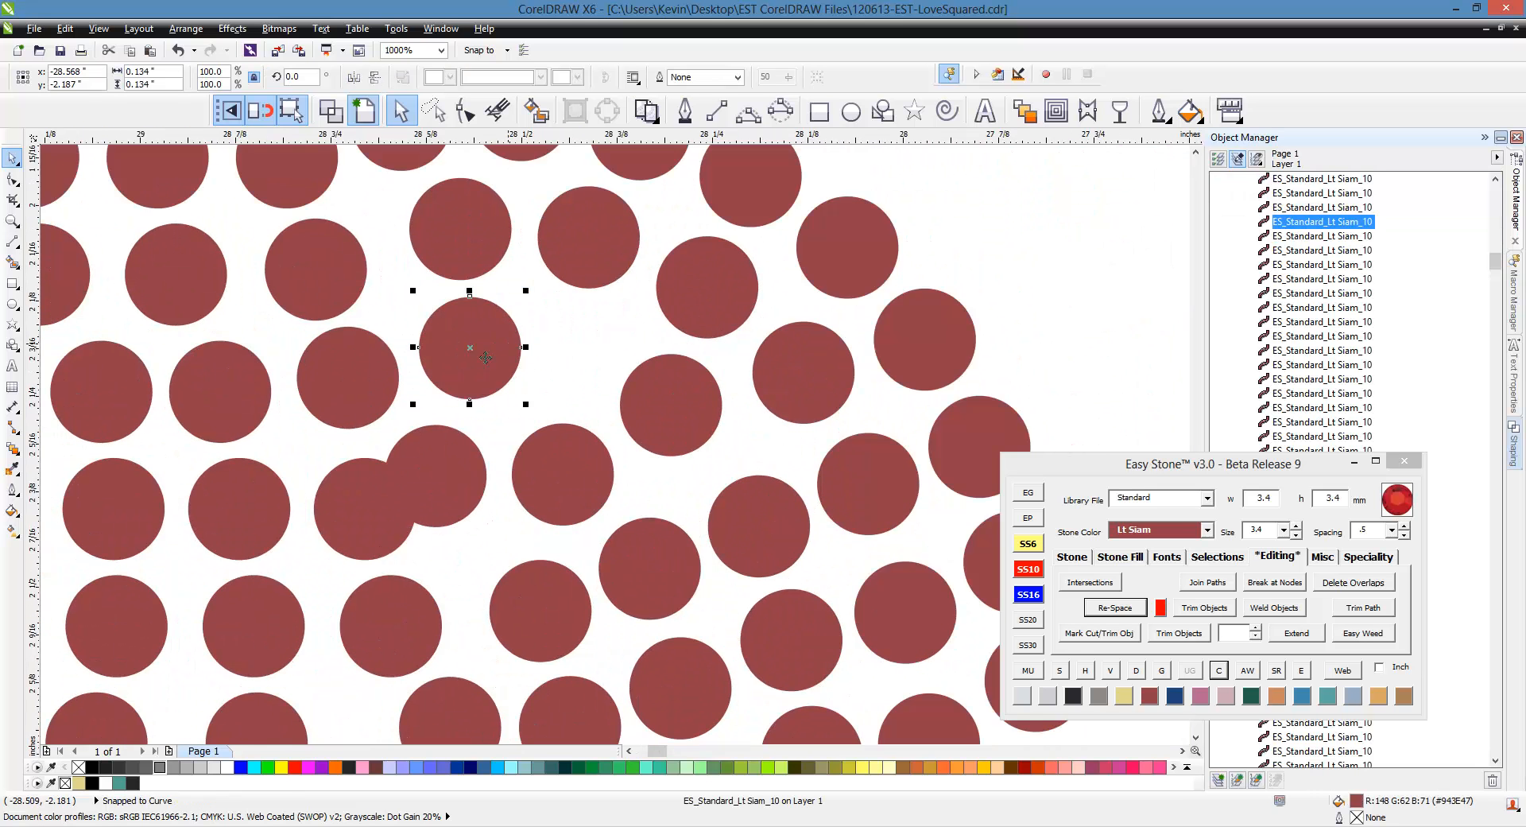
drag(479, 345, 582, 346)
scroll(648, 314, down, 2)
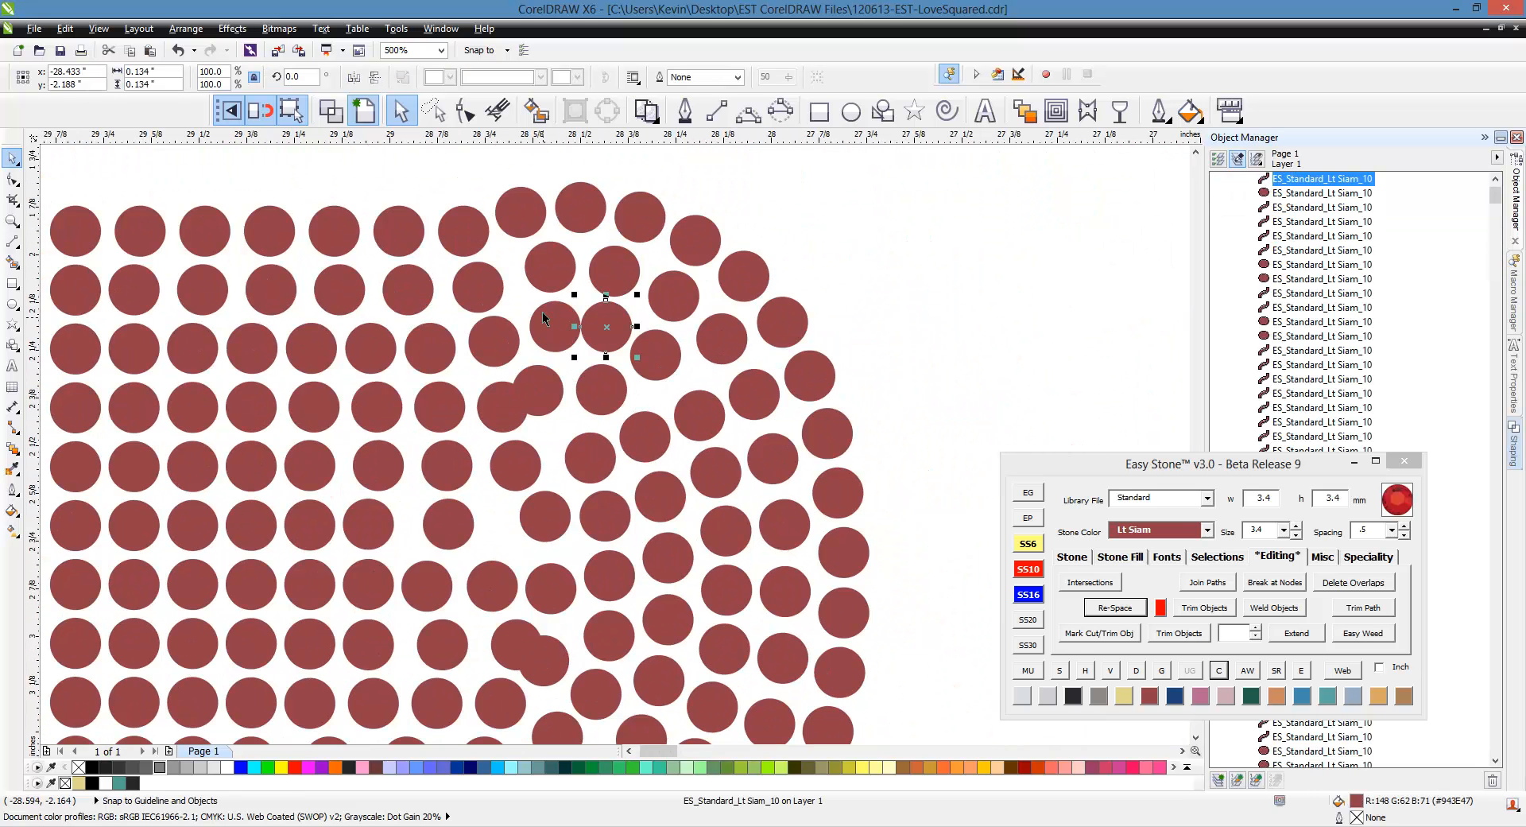
Re-space the stones of the middle piece's second arc evenly with 15 blend steps and separate them from their path.
click(477, 286)
shift+click(550, 267)
shift+click(613, 270)
shift+click(664, 294)
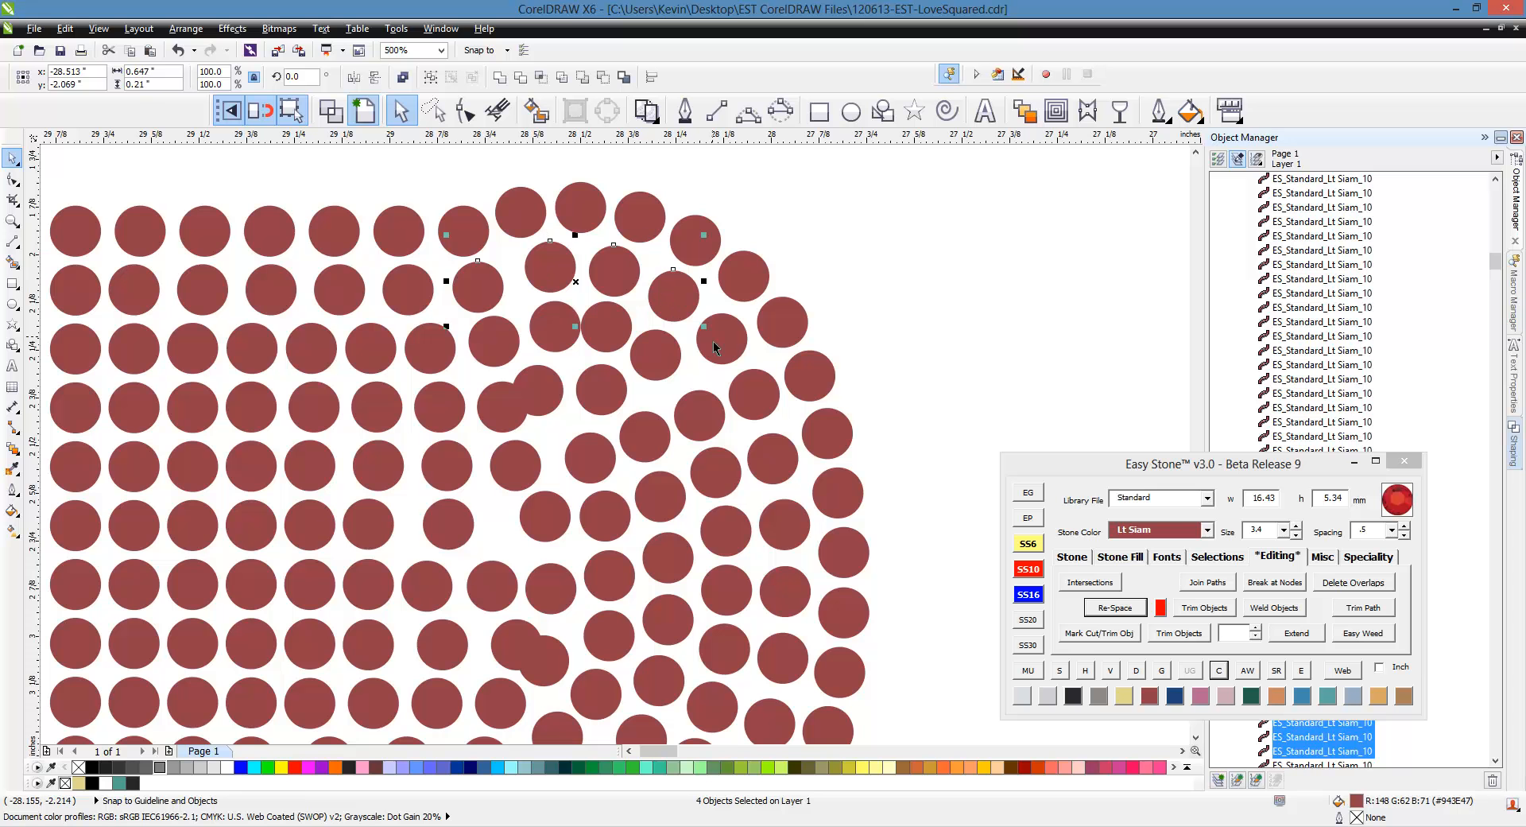
shift+click(713, 340)
shift+click(752, 397)
shift+click(773, 459)
shift+click(784, 524)
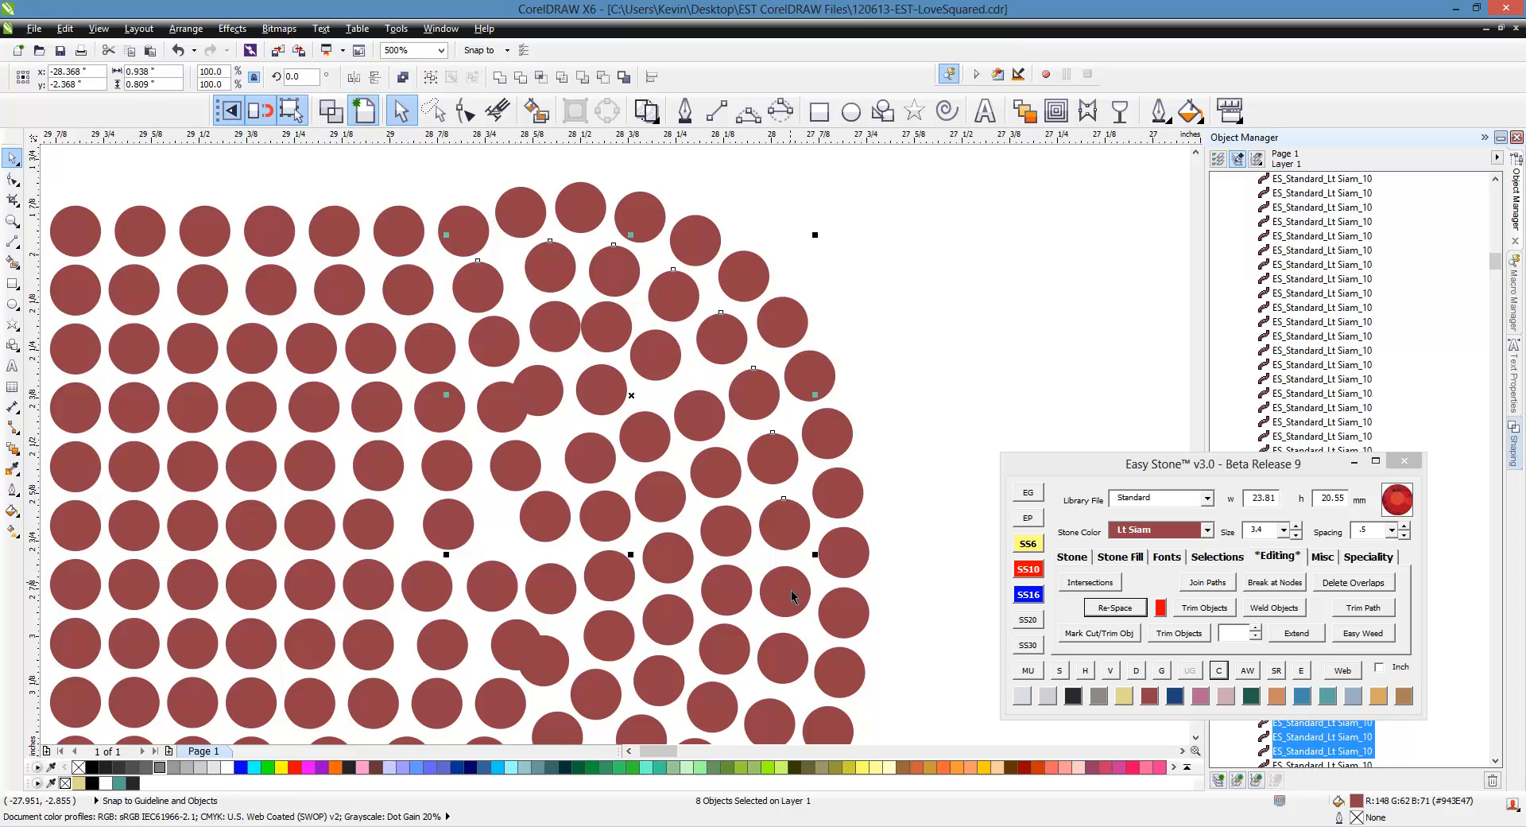
shift+click(783, 663)
scroll(871, 298, down, 2)
scroll(821, 563, up, 2)
shift+click(819, 457)
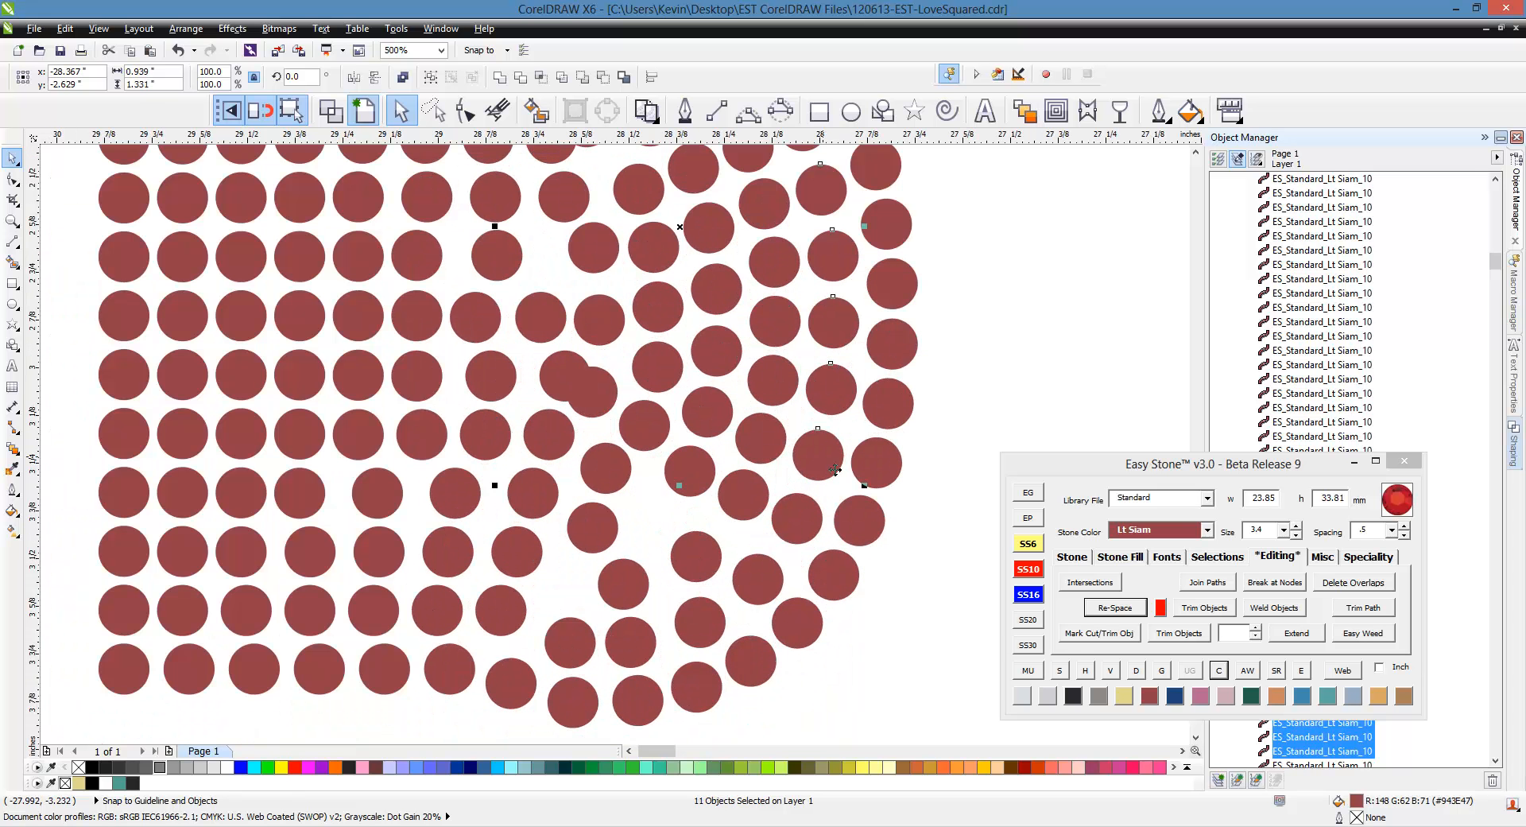
shift+click(814, 534)
shift+click(547, 655)
click(1114, 610)
click(1068, 607)
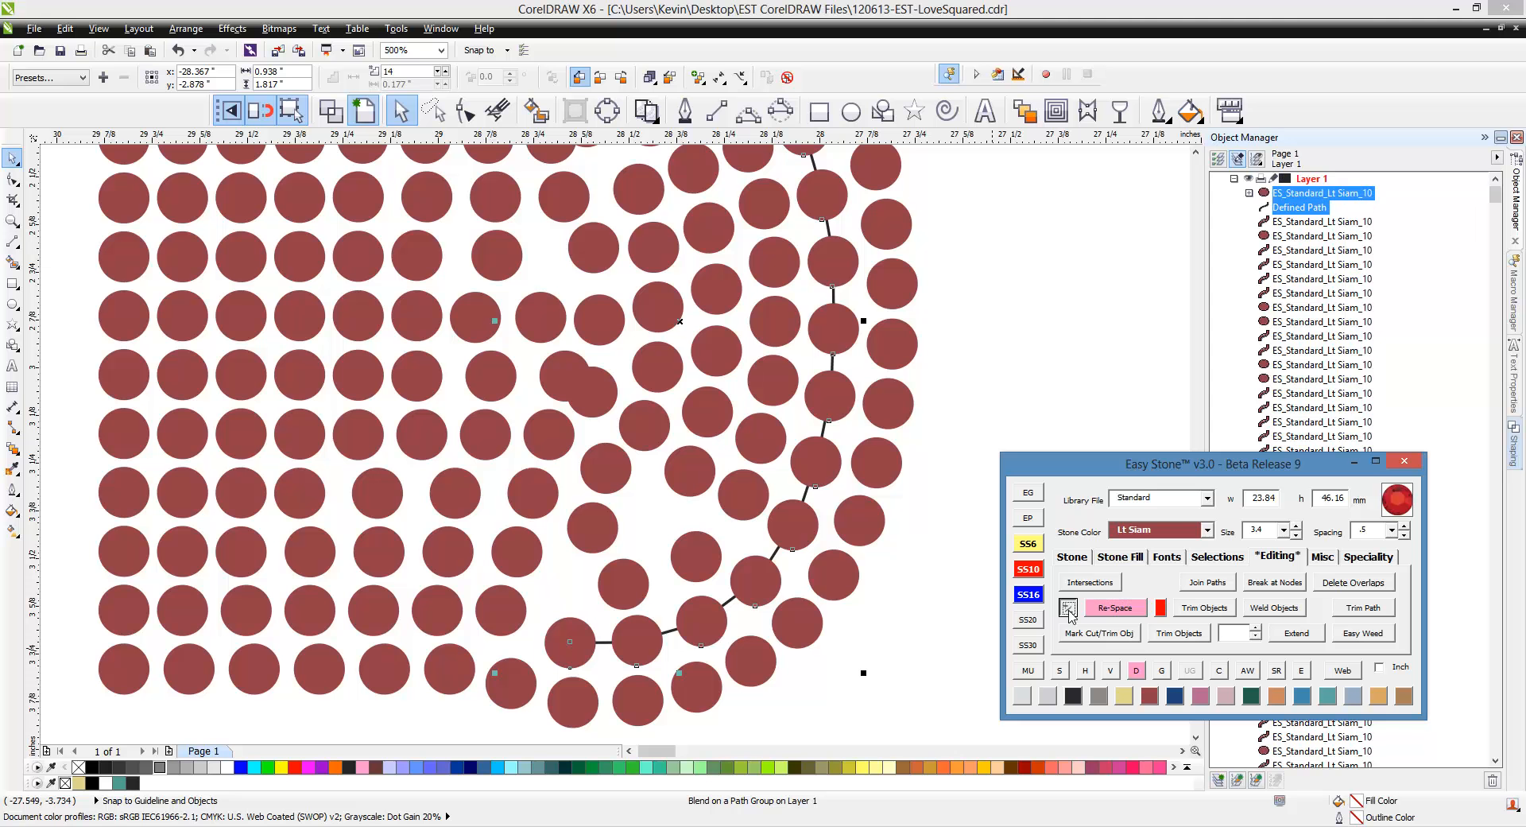
click(1067, 607)
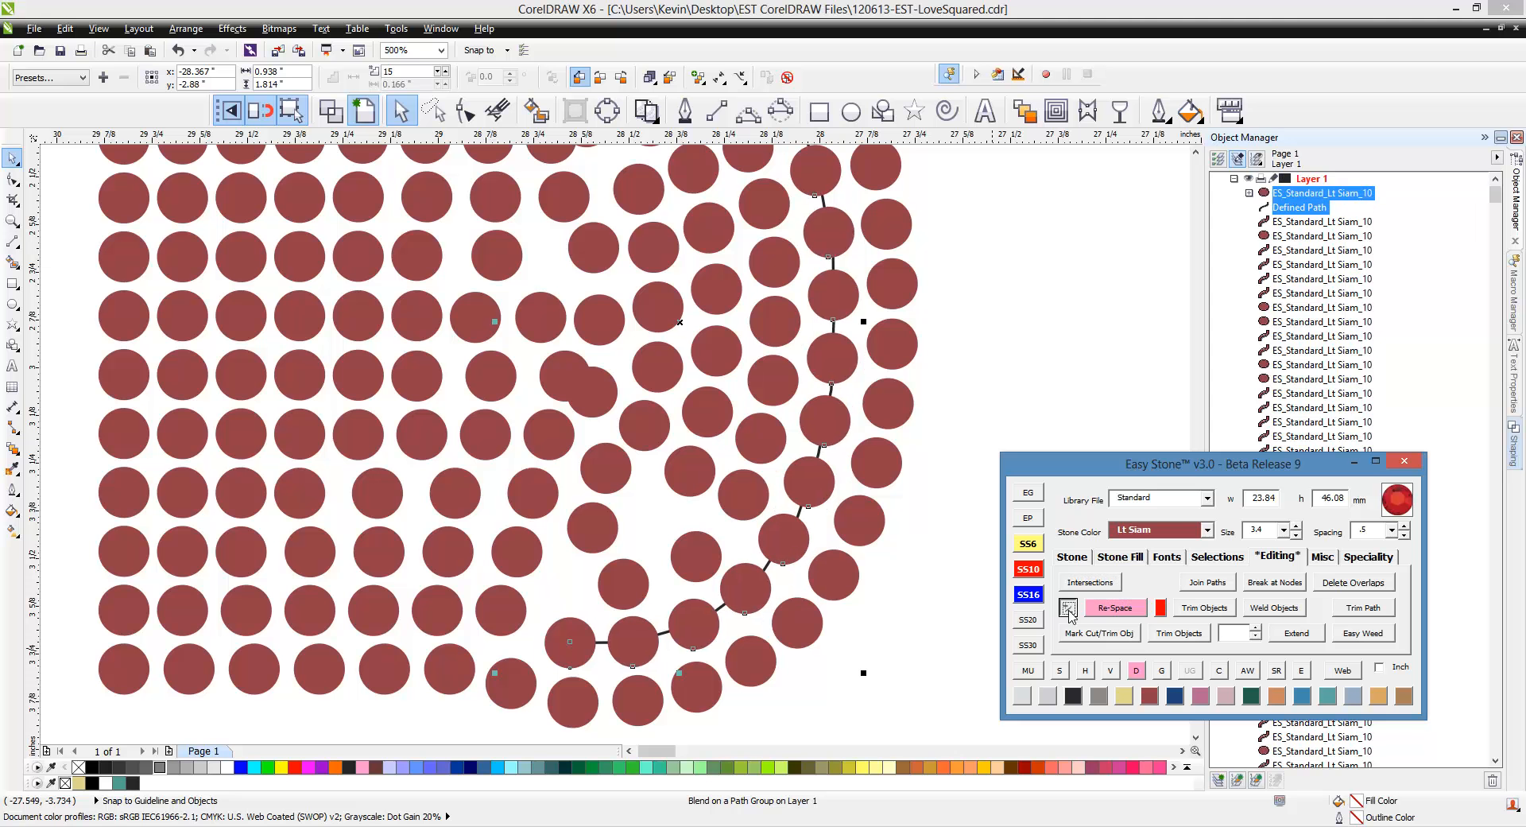
click(1135, 670)
Place a stone in the gap at the third arc's lower end, then re-space that arc evenly and separate its stones.
scroll(612, 631, up, 4)
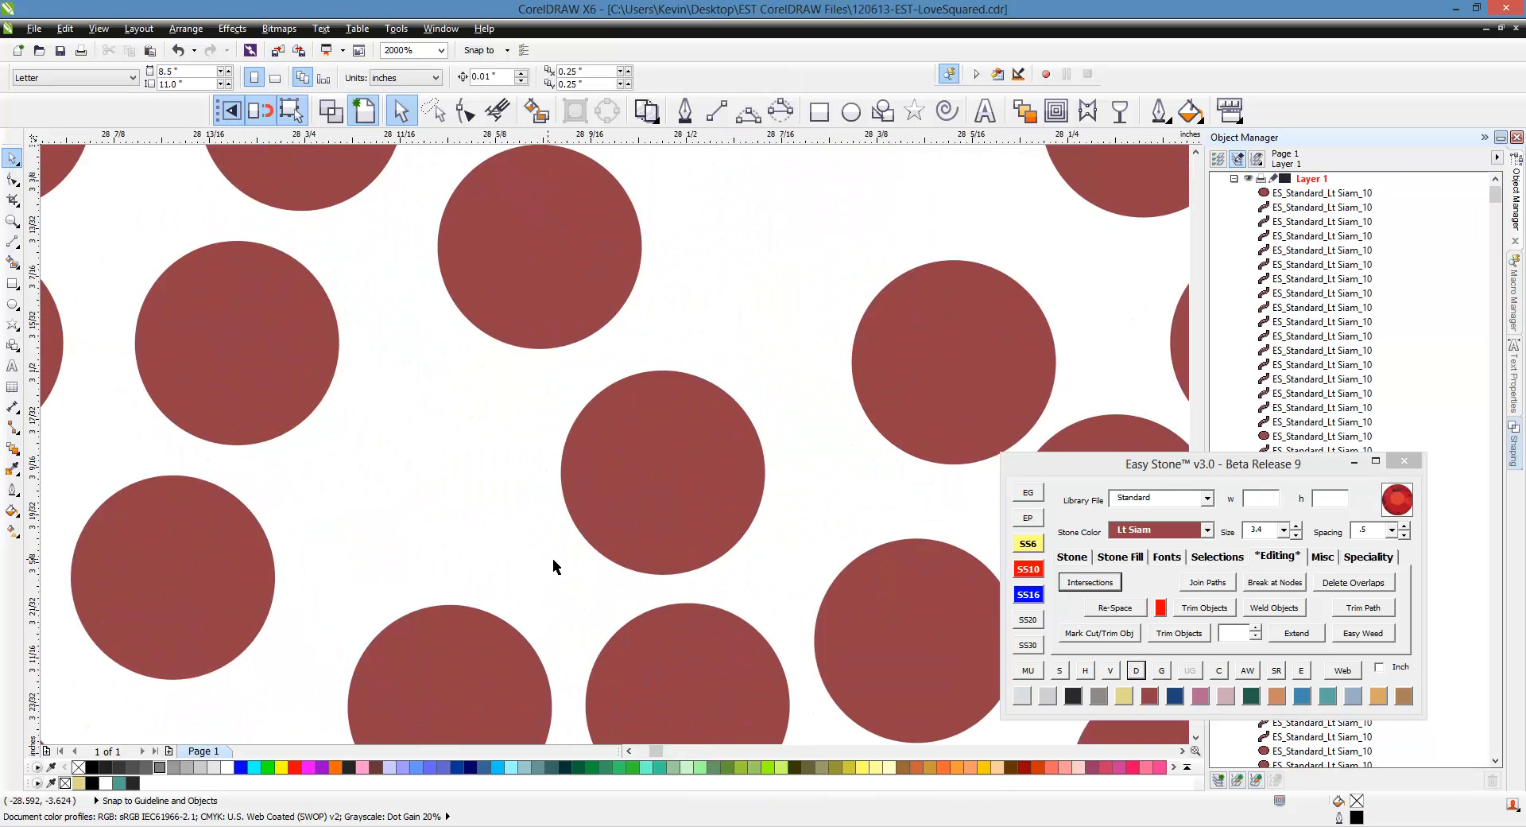
click(417, 513)
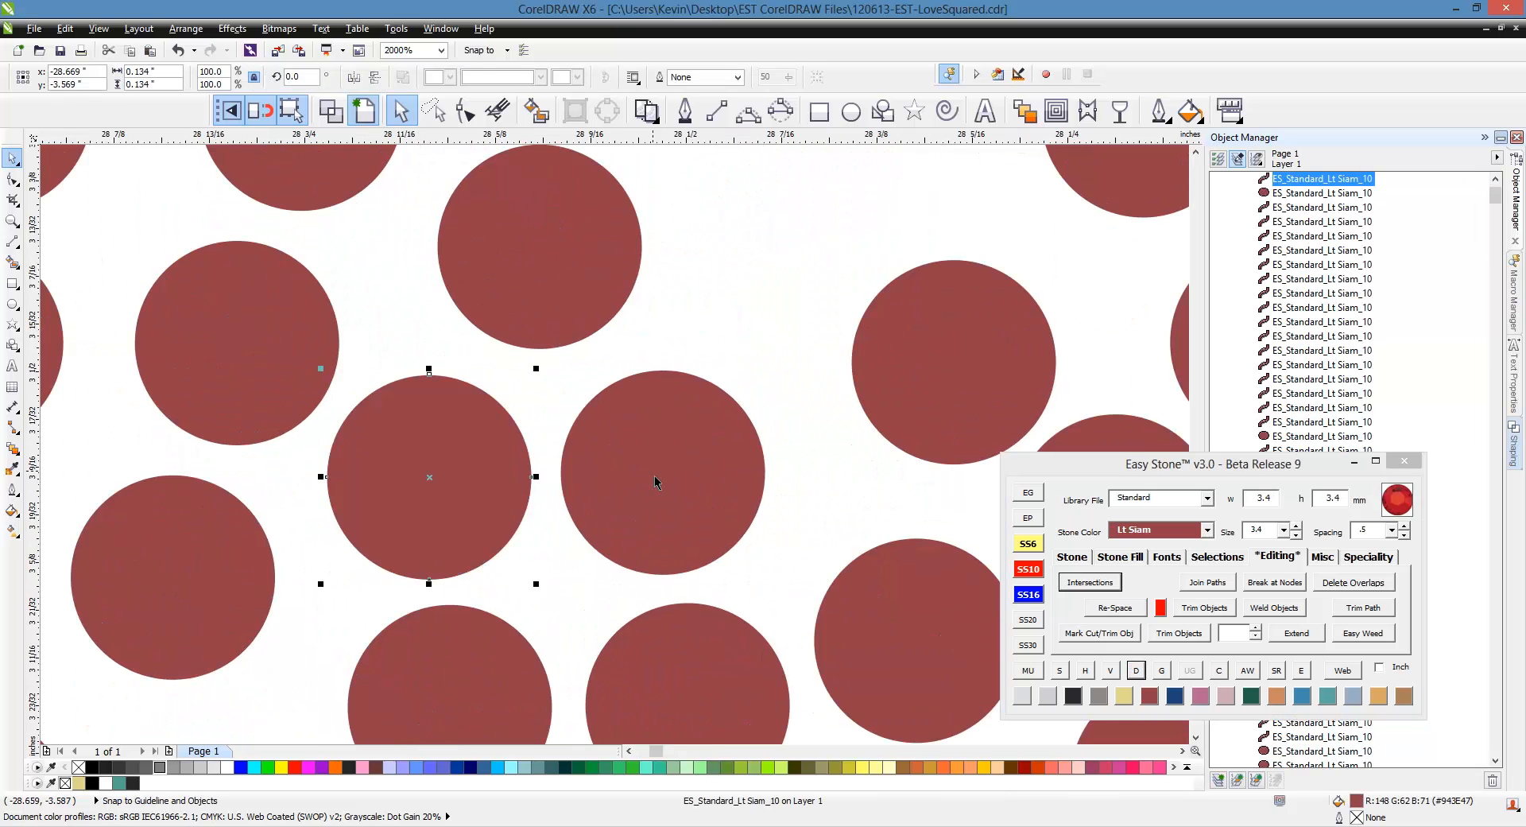
scroll(655, 481, down, 4)
shift+click(657, 484)
shift+click(727, 458)
shift+click(783, 413)
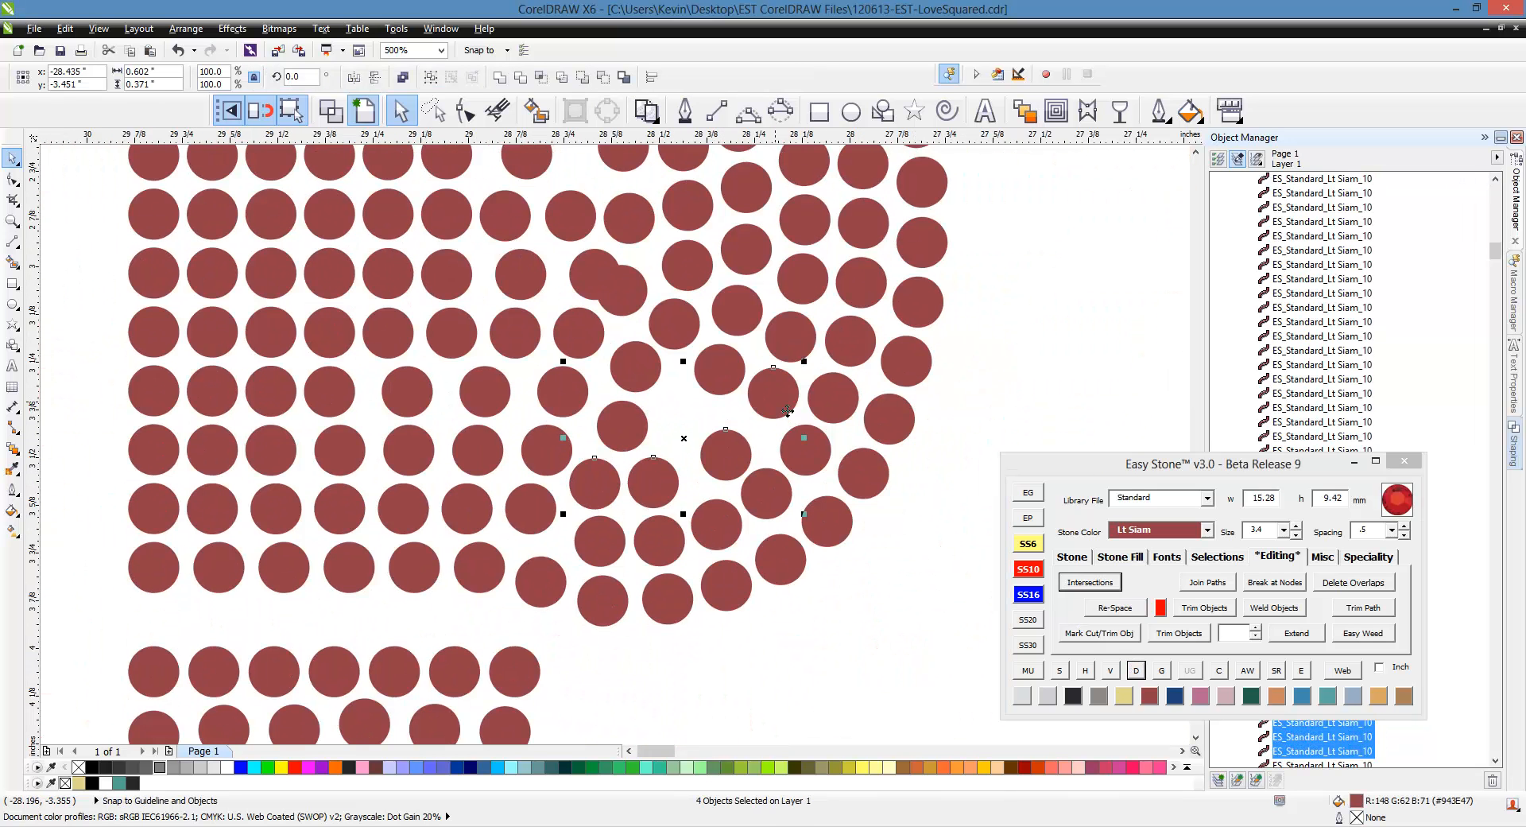
shift+click(795, 338)
shift+click(806, 231)
scroll(879, 630, down, 3)
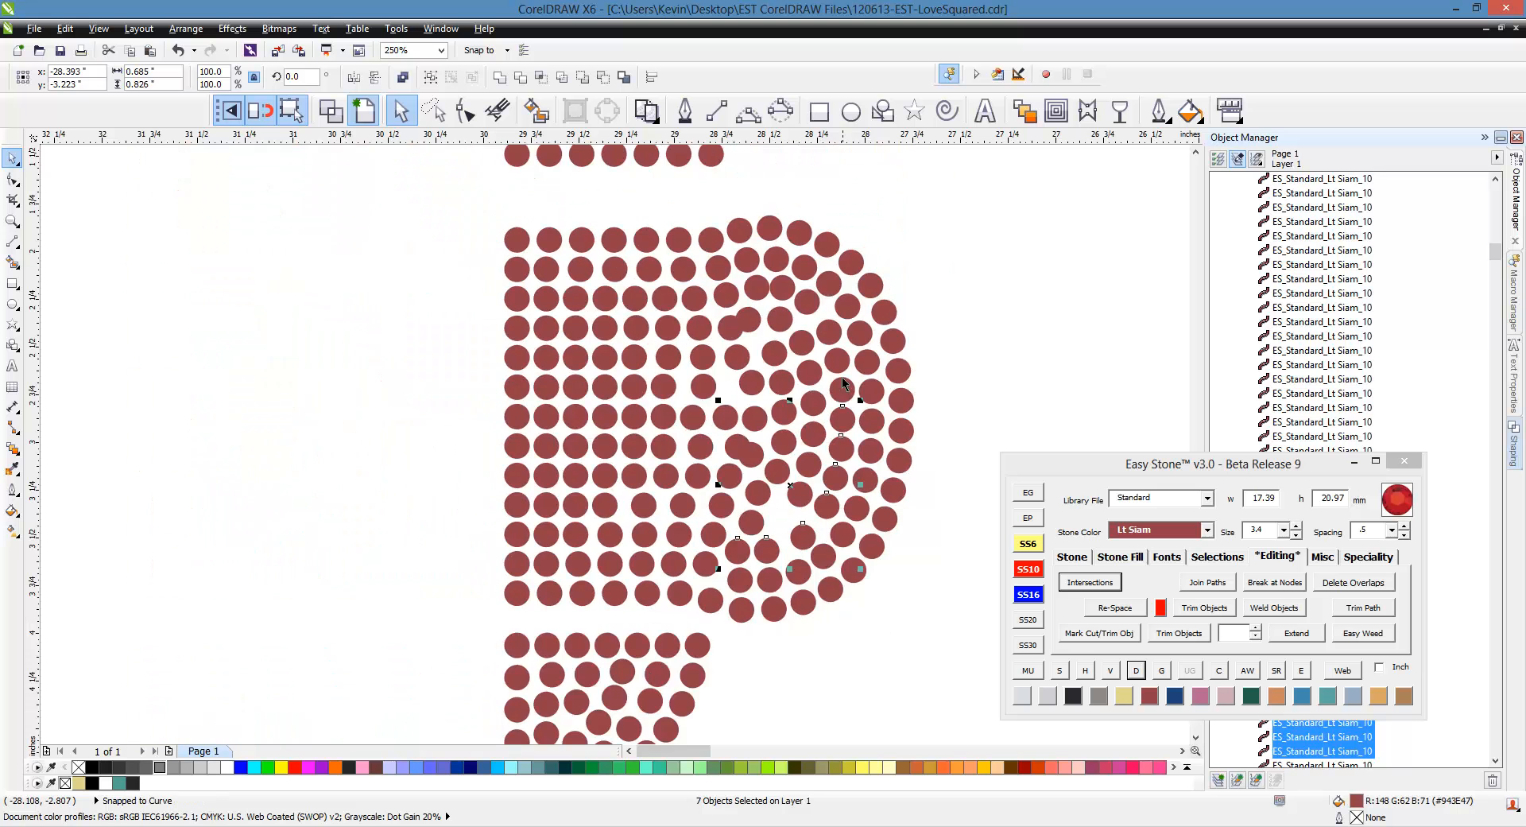
scroll(844, 395, up, 3)
shift+click(859, 431)
shift+click(848, 372)
shift+click(832, 315)
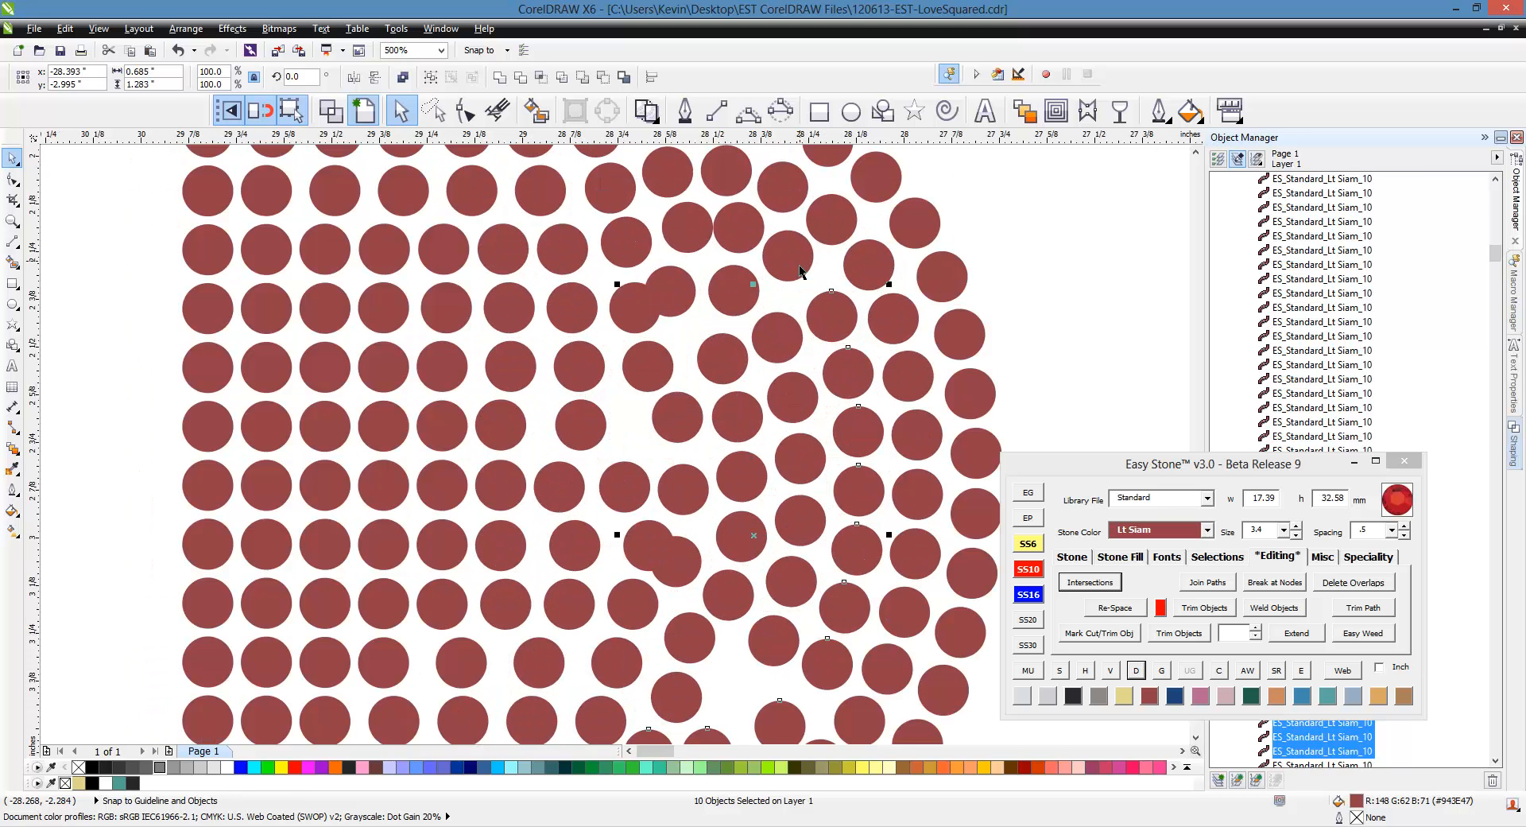
shift+click(746, 247)
shift+click(688, 255)
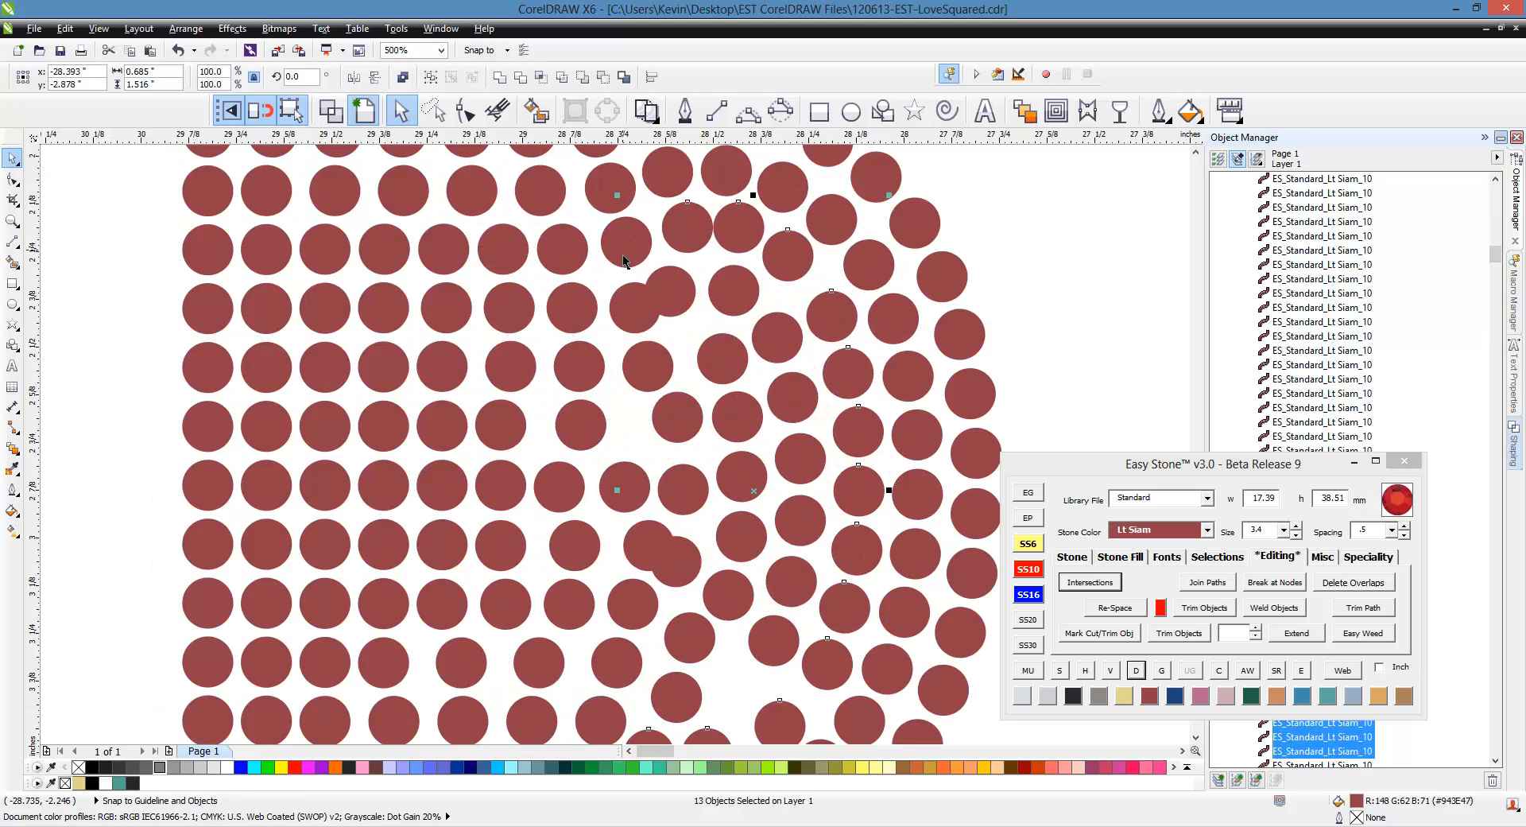
click(1202, 585)
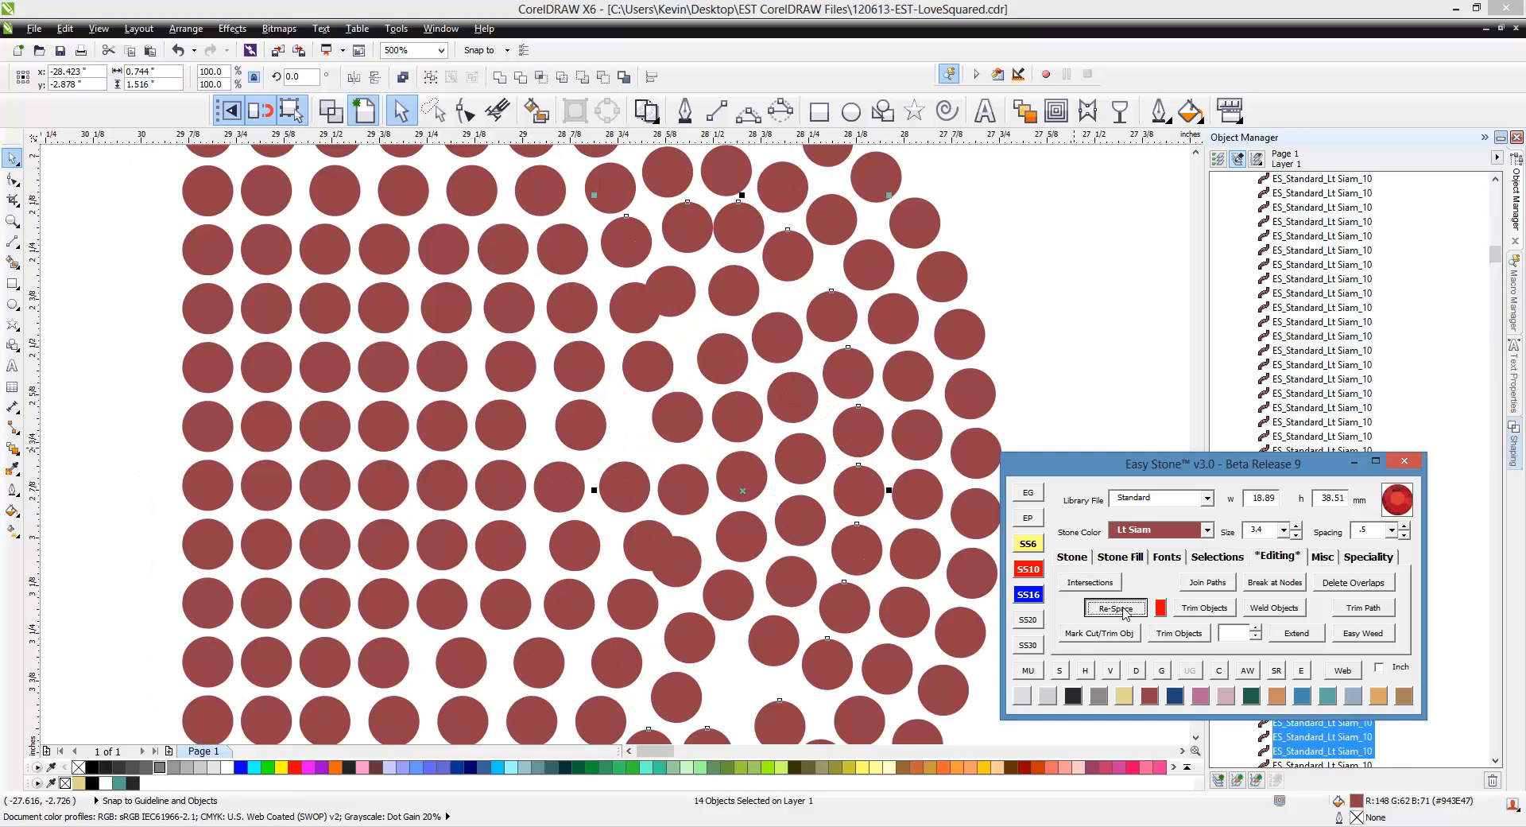
click(1138, 670)
Re-space the middle piece's fourth row evenly, from its straight edge through the two arc stones that continue it.
scroll(822, 334, down, 2)
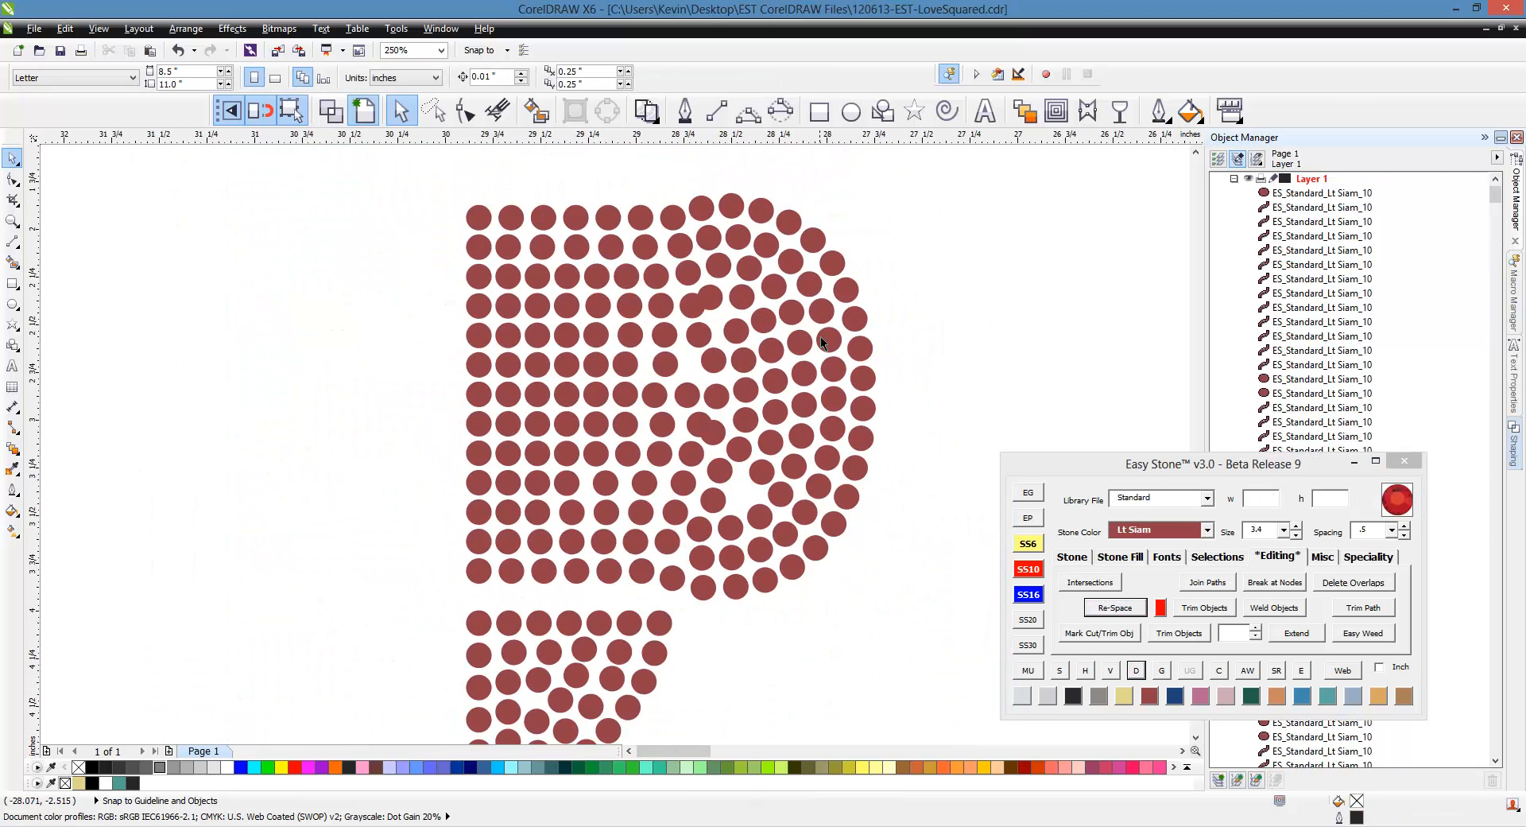
scroll(763, 298, up, 2)
click(833, 301)
shift+click(777, 298)
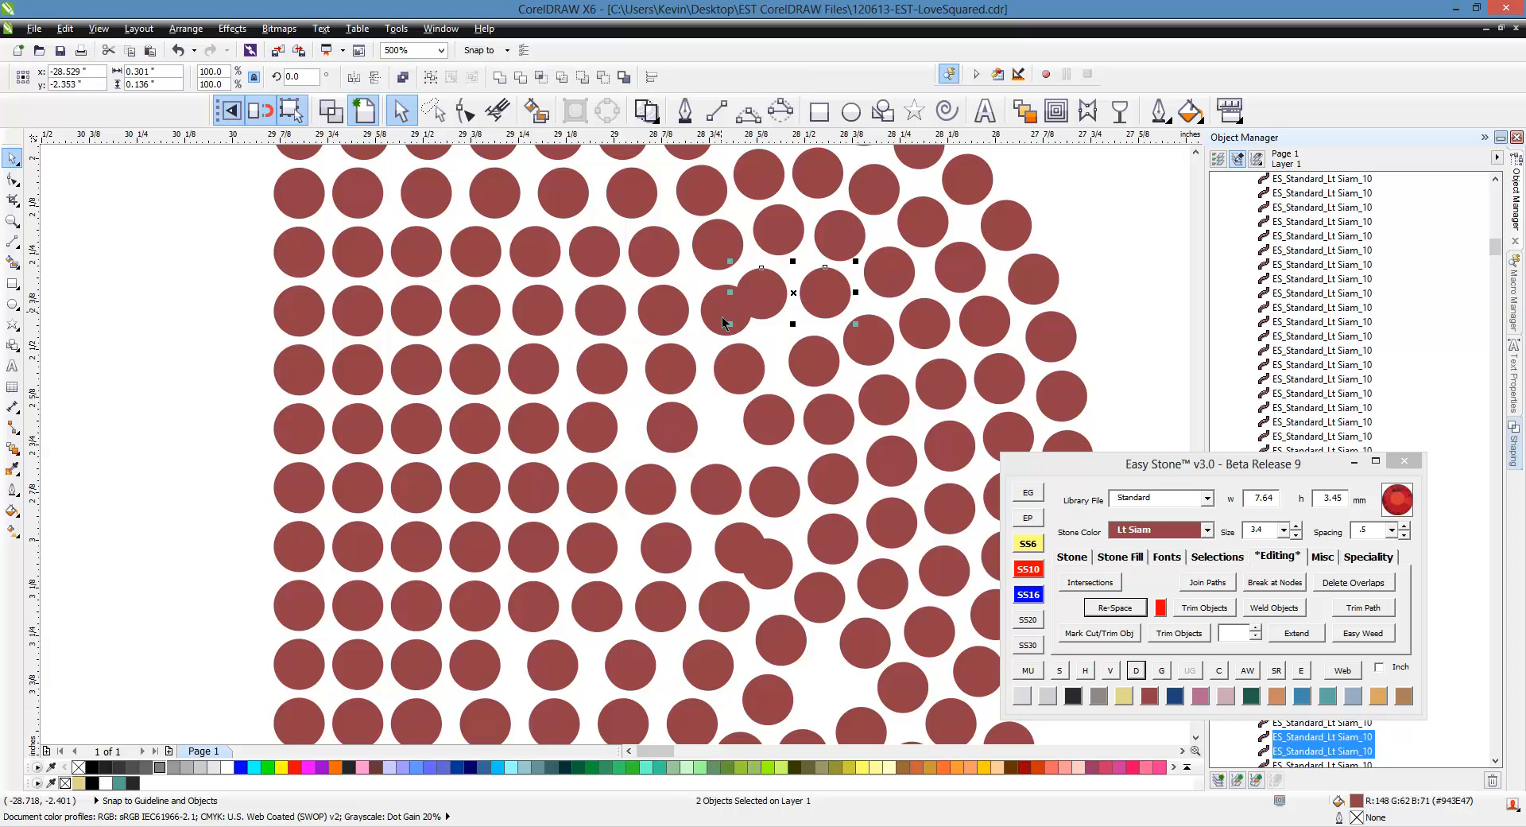
shift+click(722, 316)
shift+click(660, 318)
shift+click(597, 320)
shift+click(536, 314)
shift+click(470, 312)
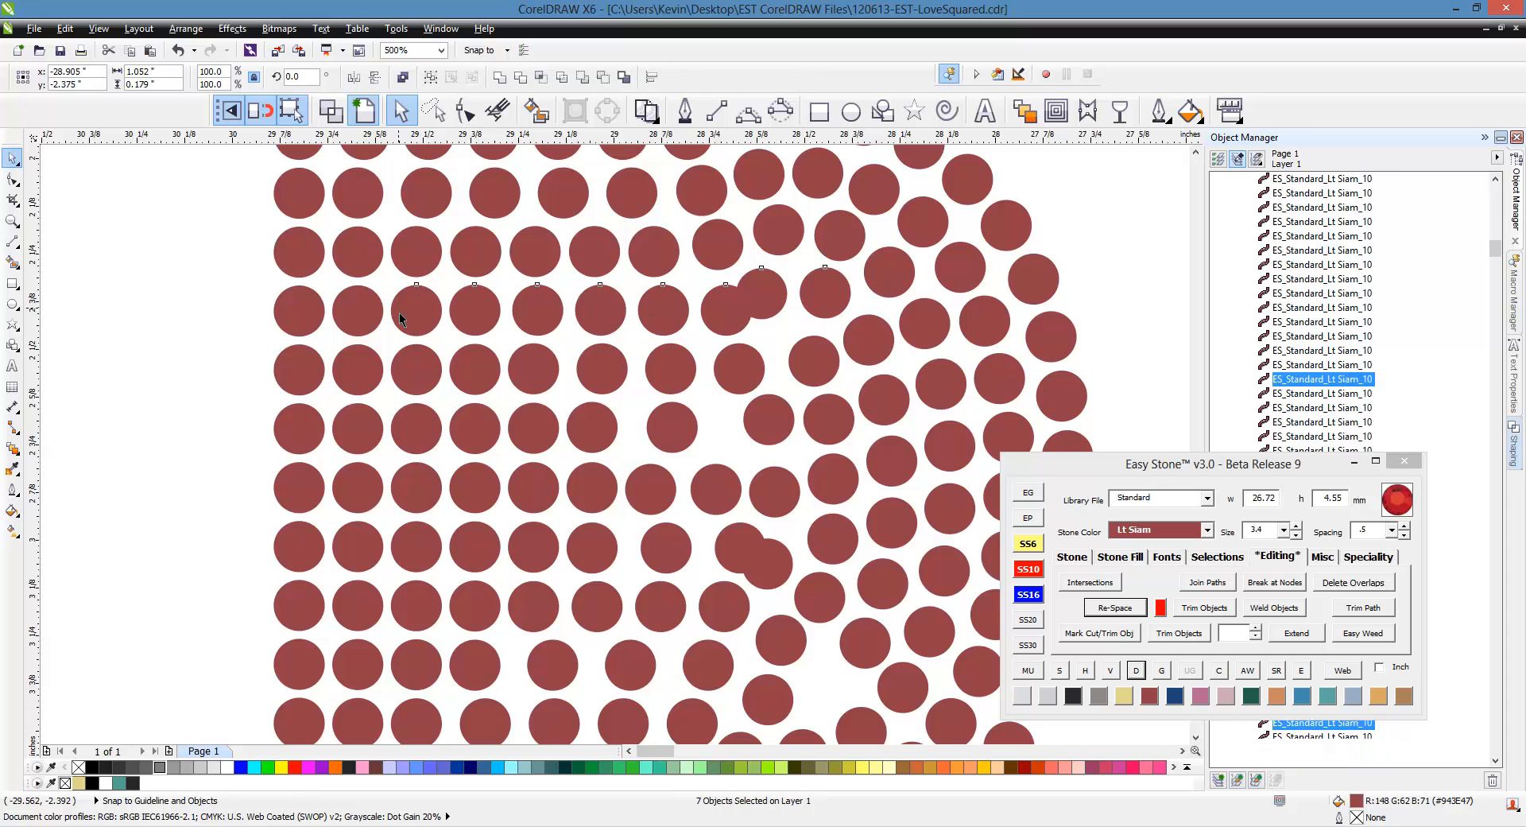
shift+click(399, 313)
shift+click(358, 311)
shift+click(299, 311)
click(1109, 607)
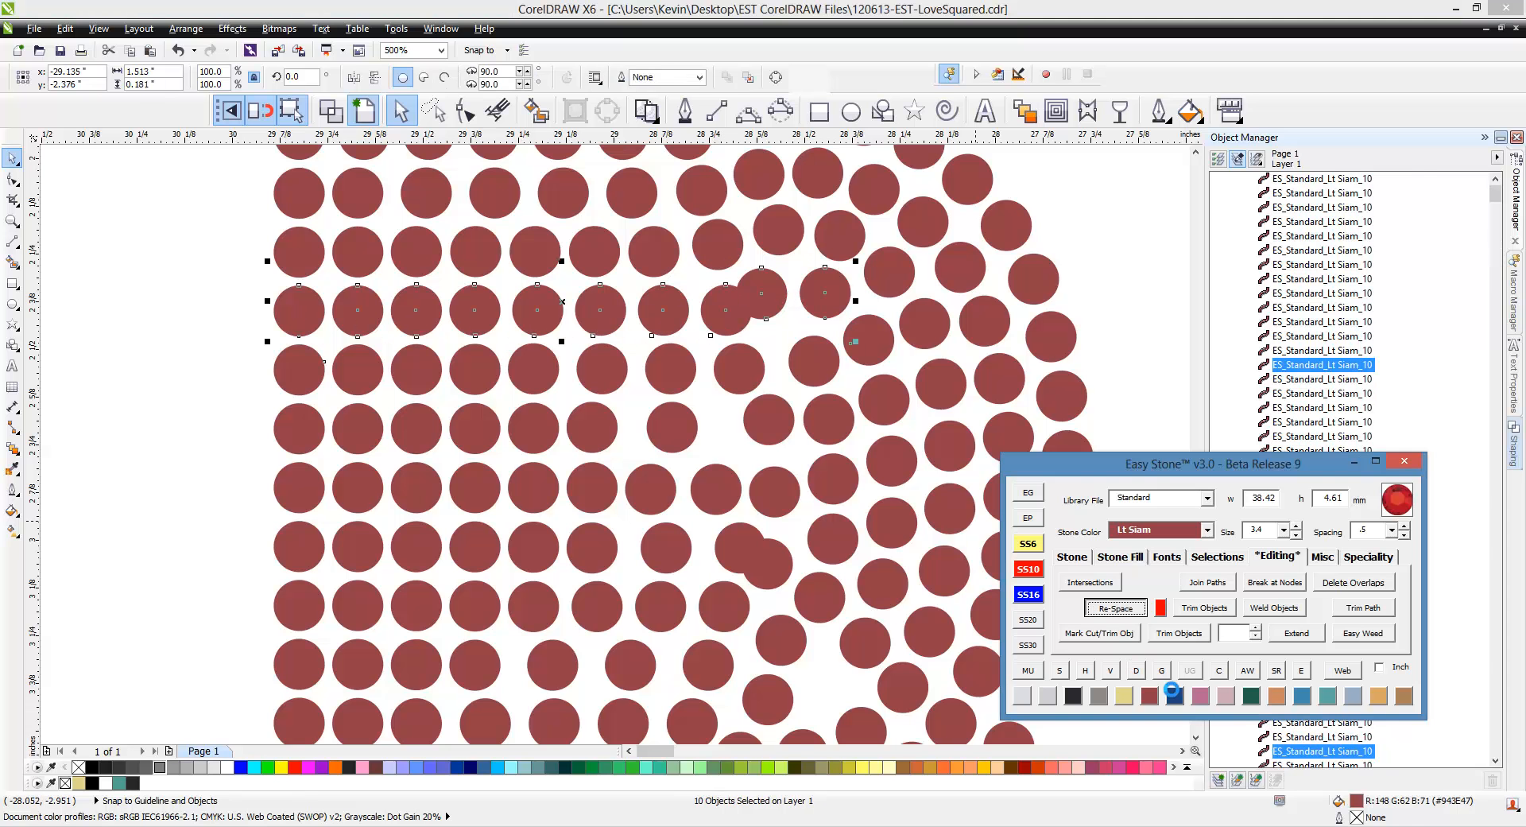
Re-space the fifth row's stones evenly together with the three arc stones that continue it up to the right.
click(926, 337)
shift+click(869, 346)
shift+click(812, 364)
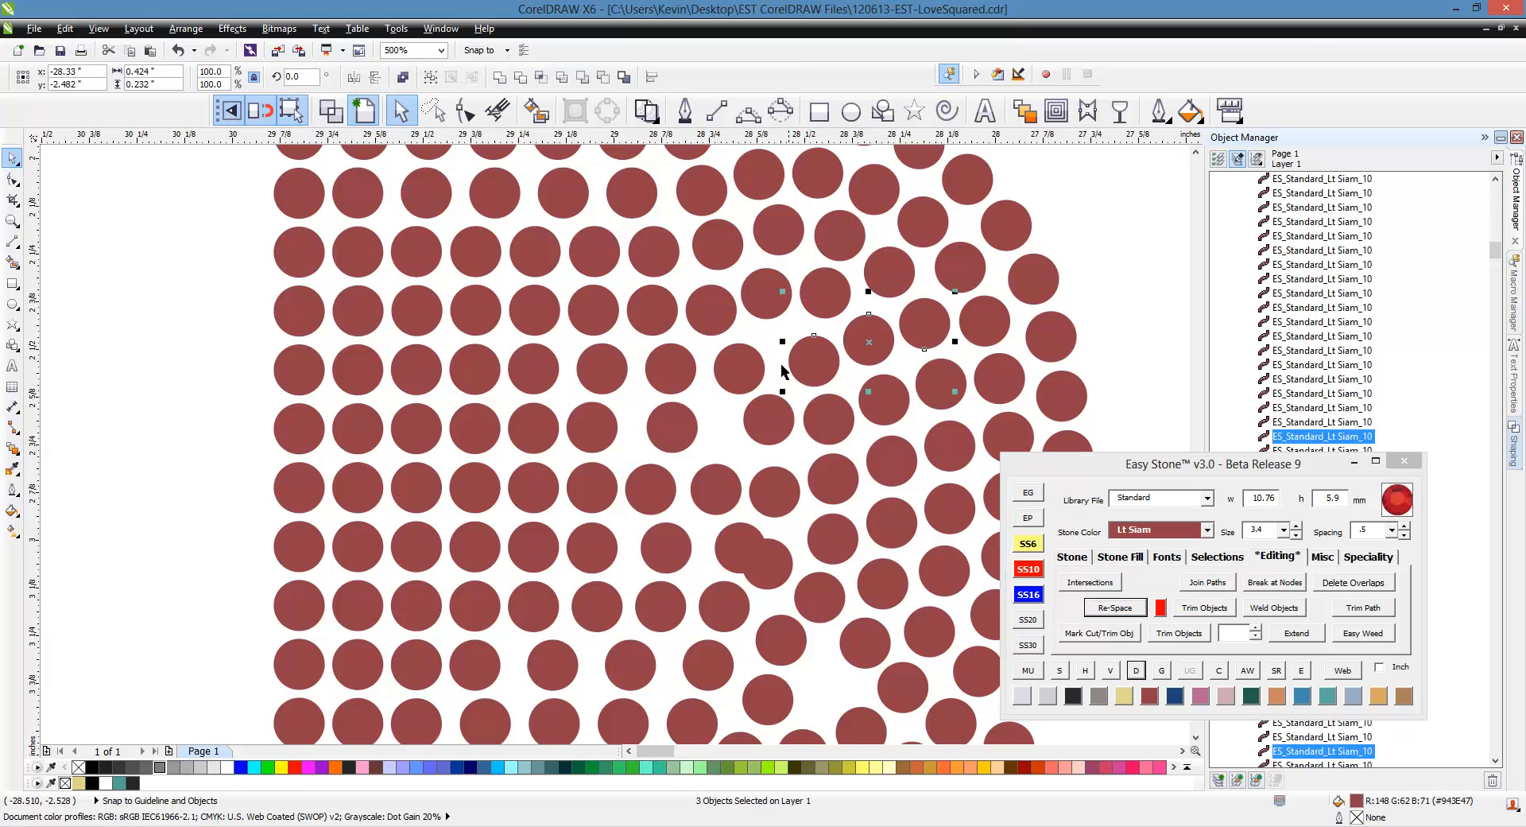
shift+click(727, 369)
shift+click(670, 376)
shift+click(601, 373)
shift+click(531, 371)
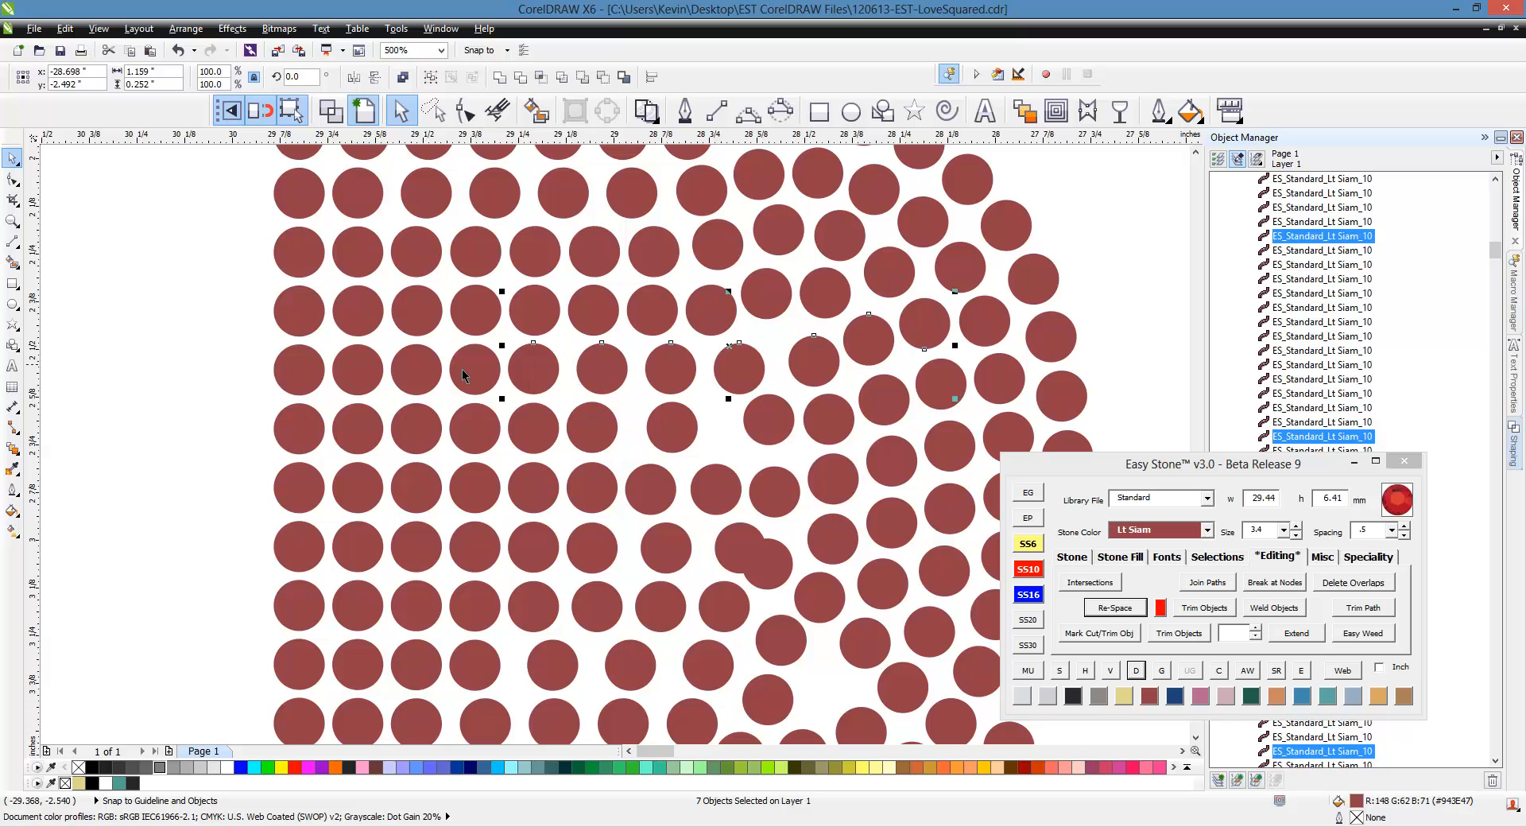
shift+click(473, 373)
shift+click(415, 374)
shift+click(369, 375)
shift+click(301, 374)
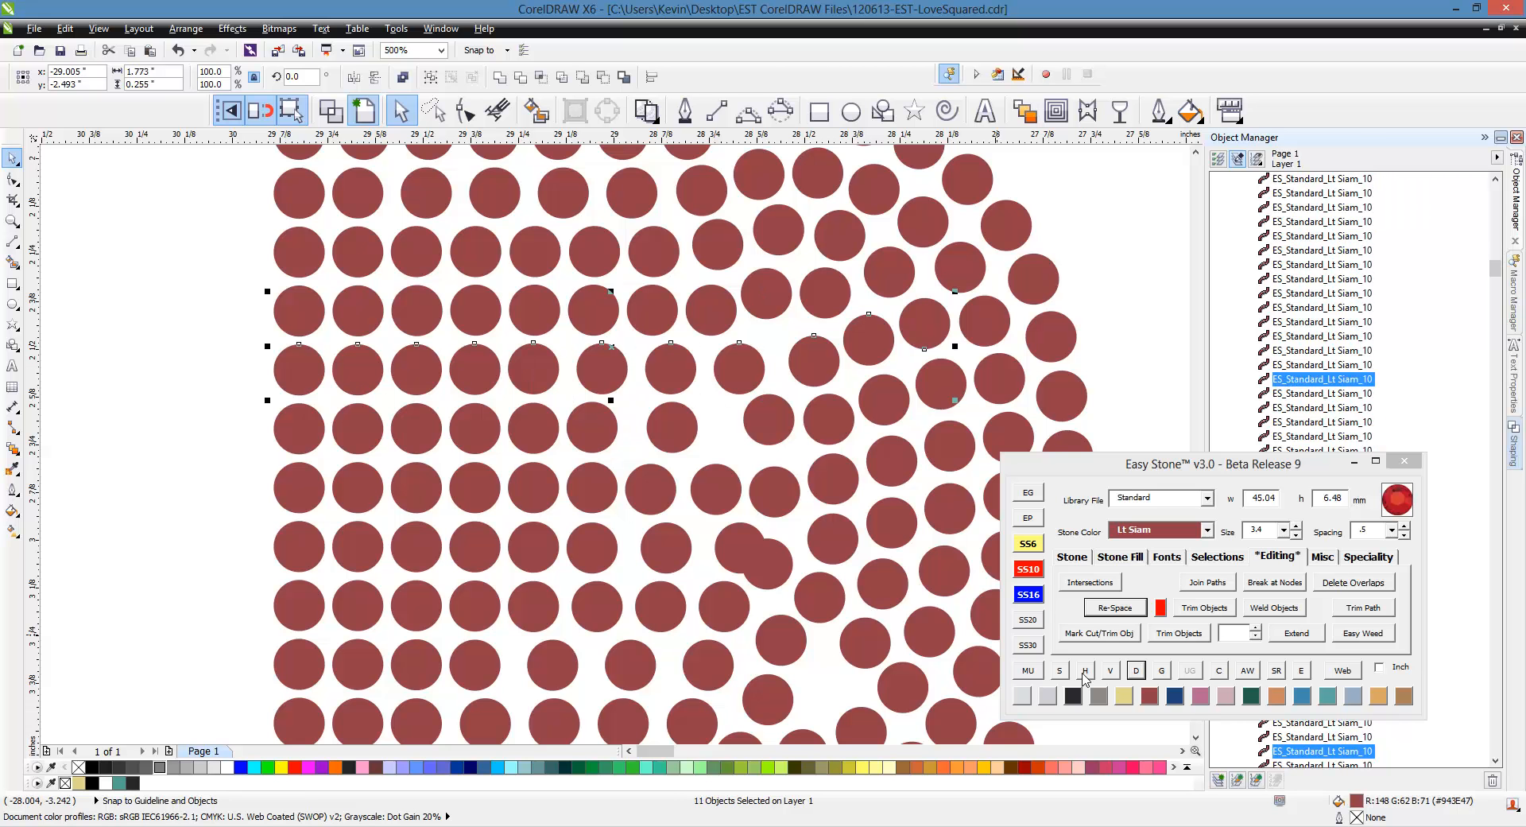
click(1101, 608)
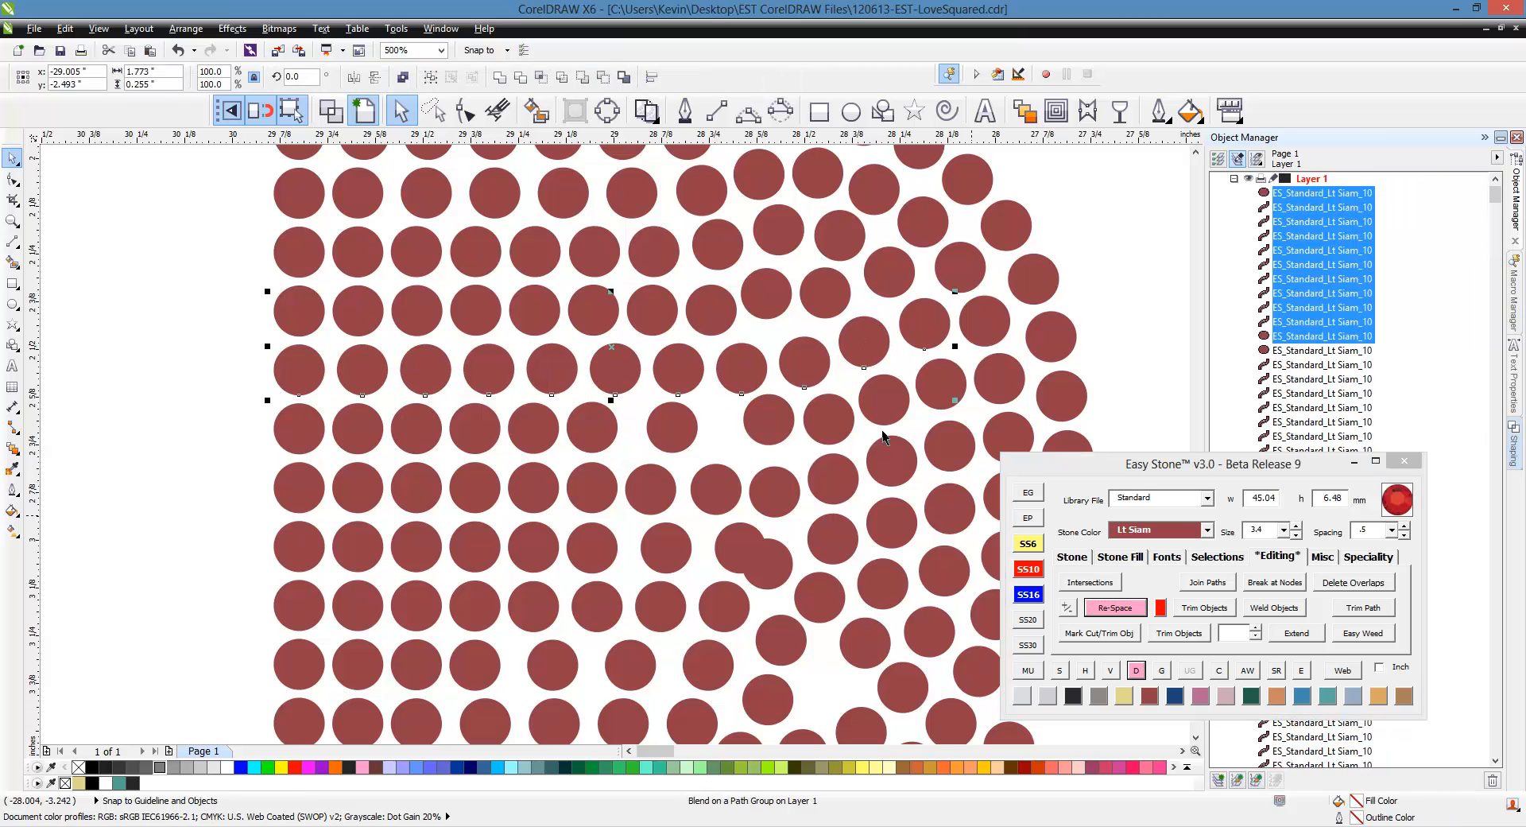
Re-space the six stones of the inner arc that runs down from the end of the fourth row evenly.
click(781, 308)
shift+click(804, 358)
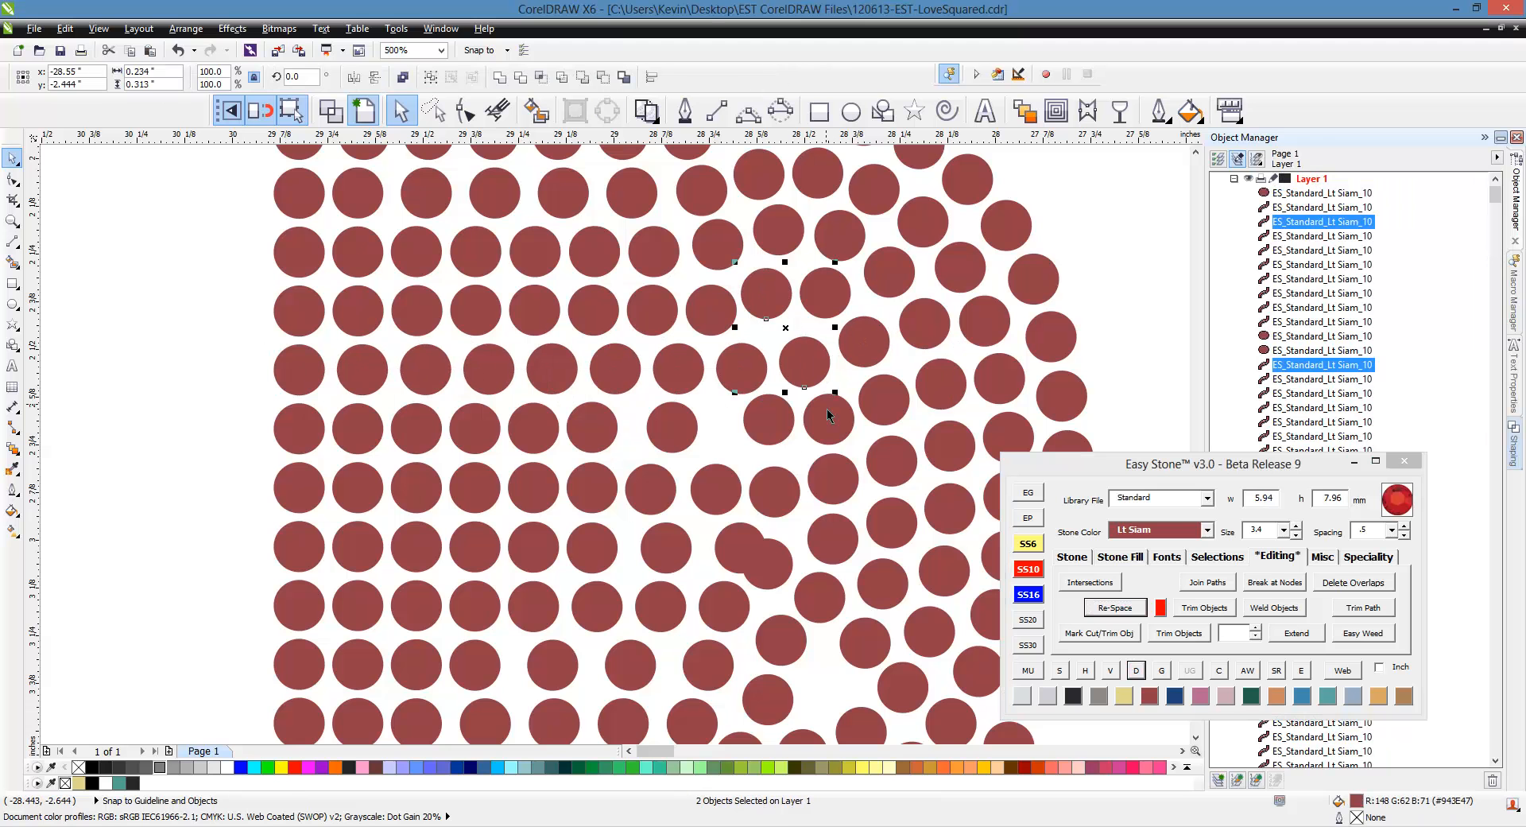
shift+click(828, 412)
shift+click(836, 485)
shift+click(841, 552)
shift+click(835, 597)
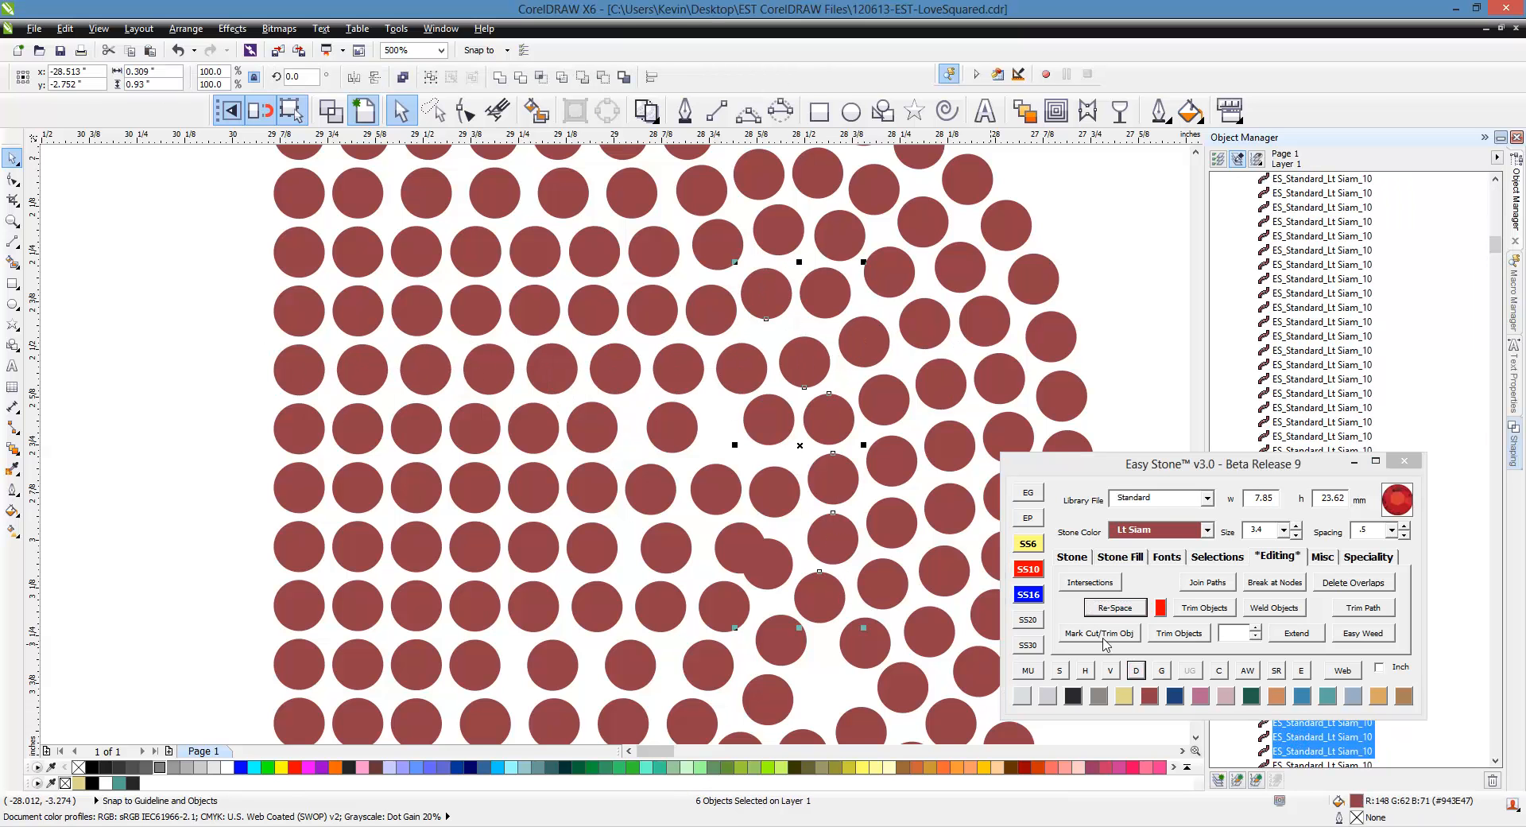
click(1109, 609)
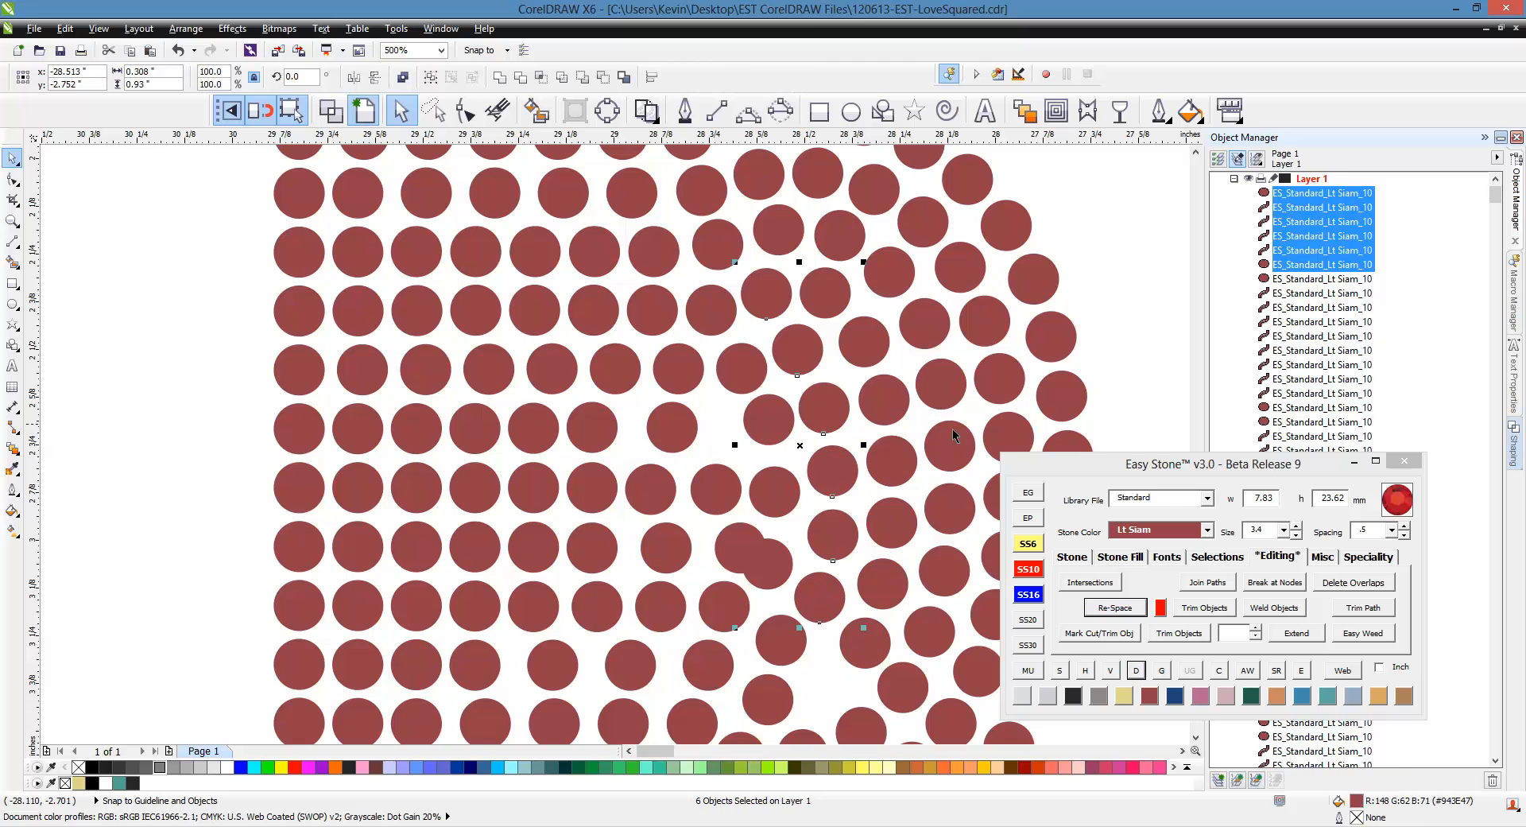
Copy a lower inner arc stone into the gap to its right and nudge the original slightly left.
scroll(791, 341, down, 2)
scroll(845, 592, up, 4)
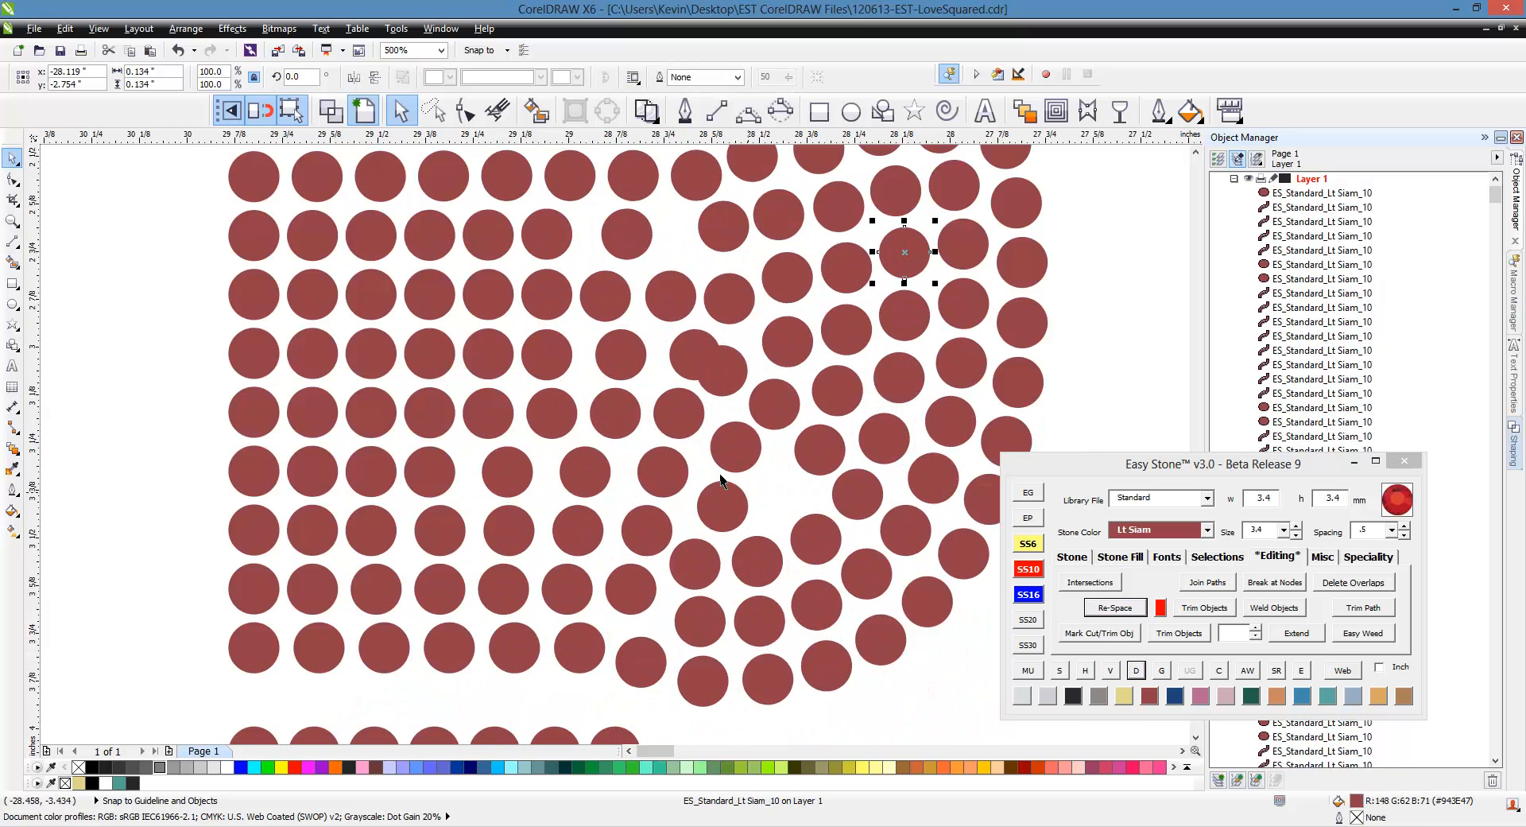
drag(747, 526, 858, 497)
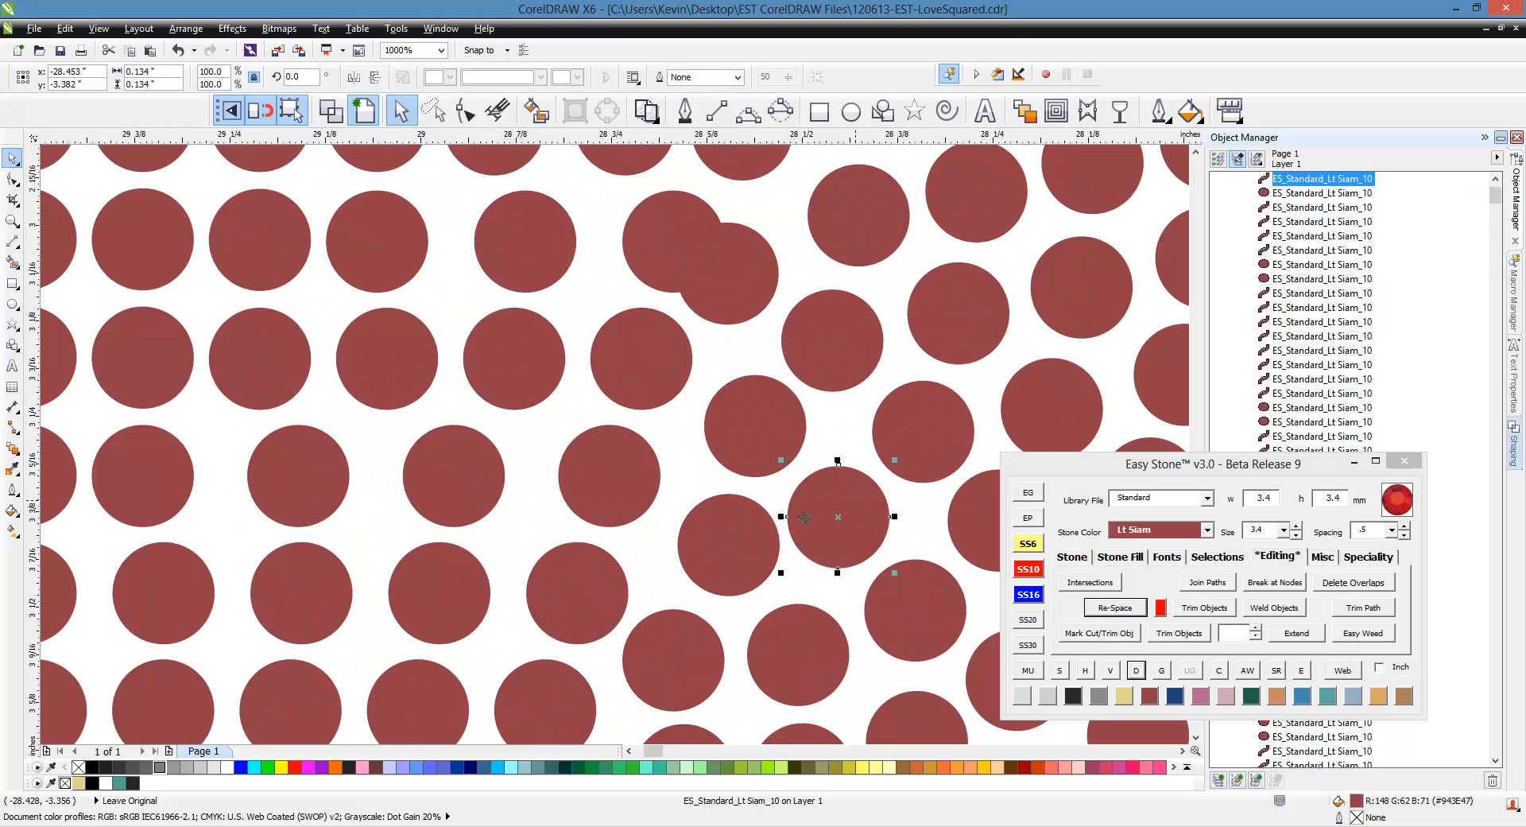
scroll(732, 469, down, 1)
scroll(733, 508, up, 2)
drag(720, 530, 704, 532)
scroll(691, 509, down, 2)
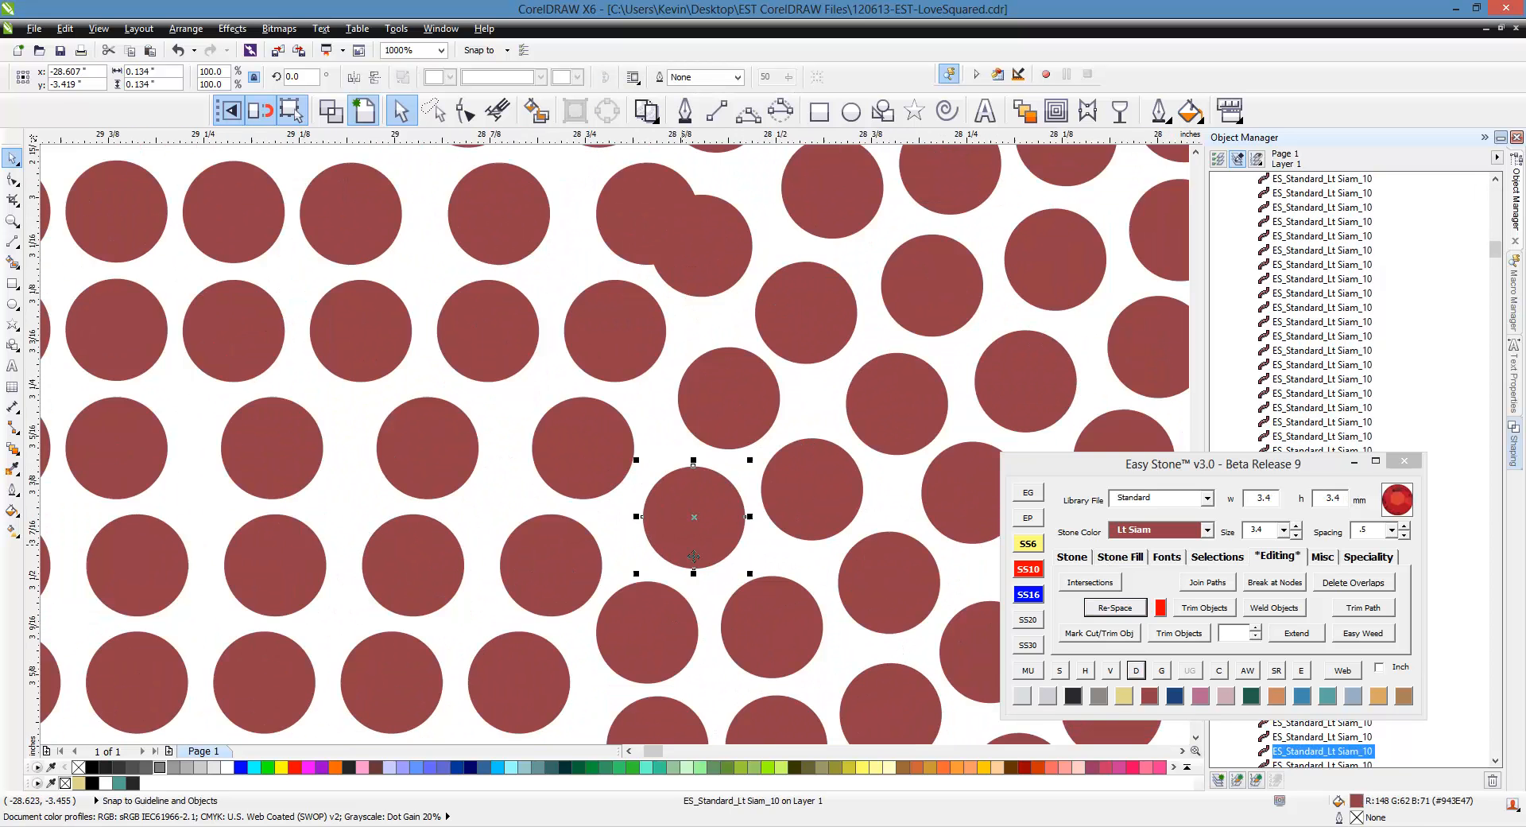
scroll(665, 422, up, 1)
scroll(690, 393, down, 1)
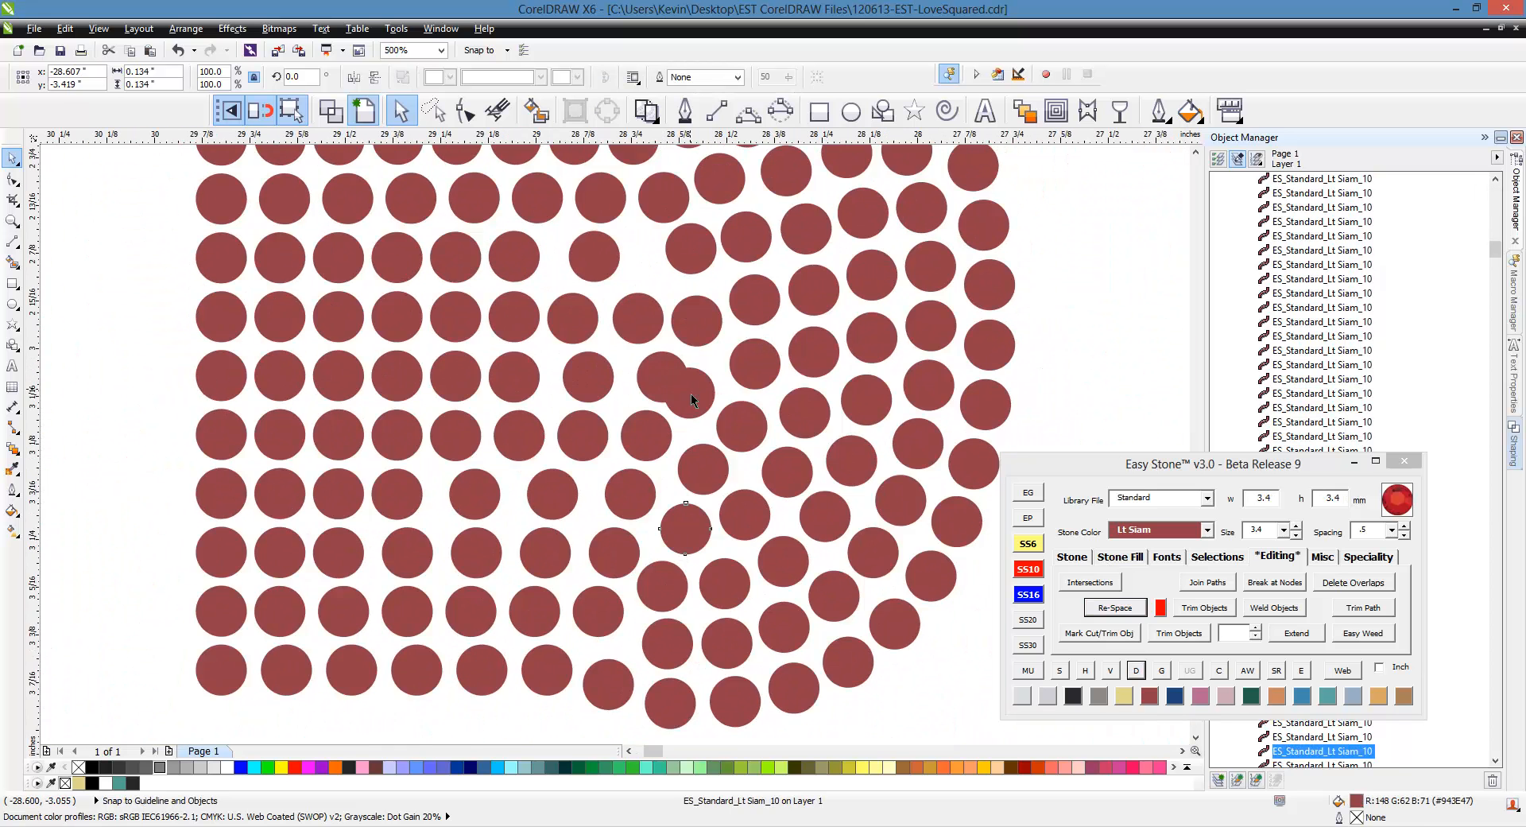
Re-space the nine stones of the eighth row evenly, including the two overlapping stones at its arc end.
scroll(693, 394, up, 2)
click(693, 393)
scroll(679, 371, down, 1)
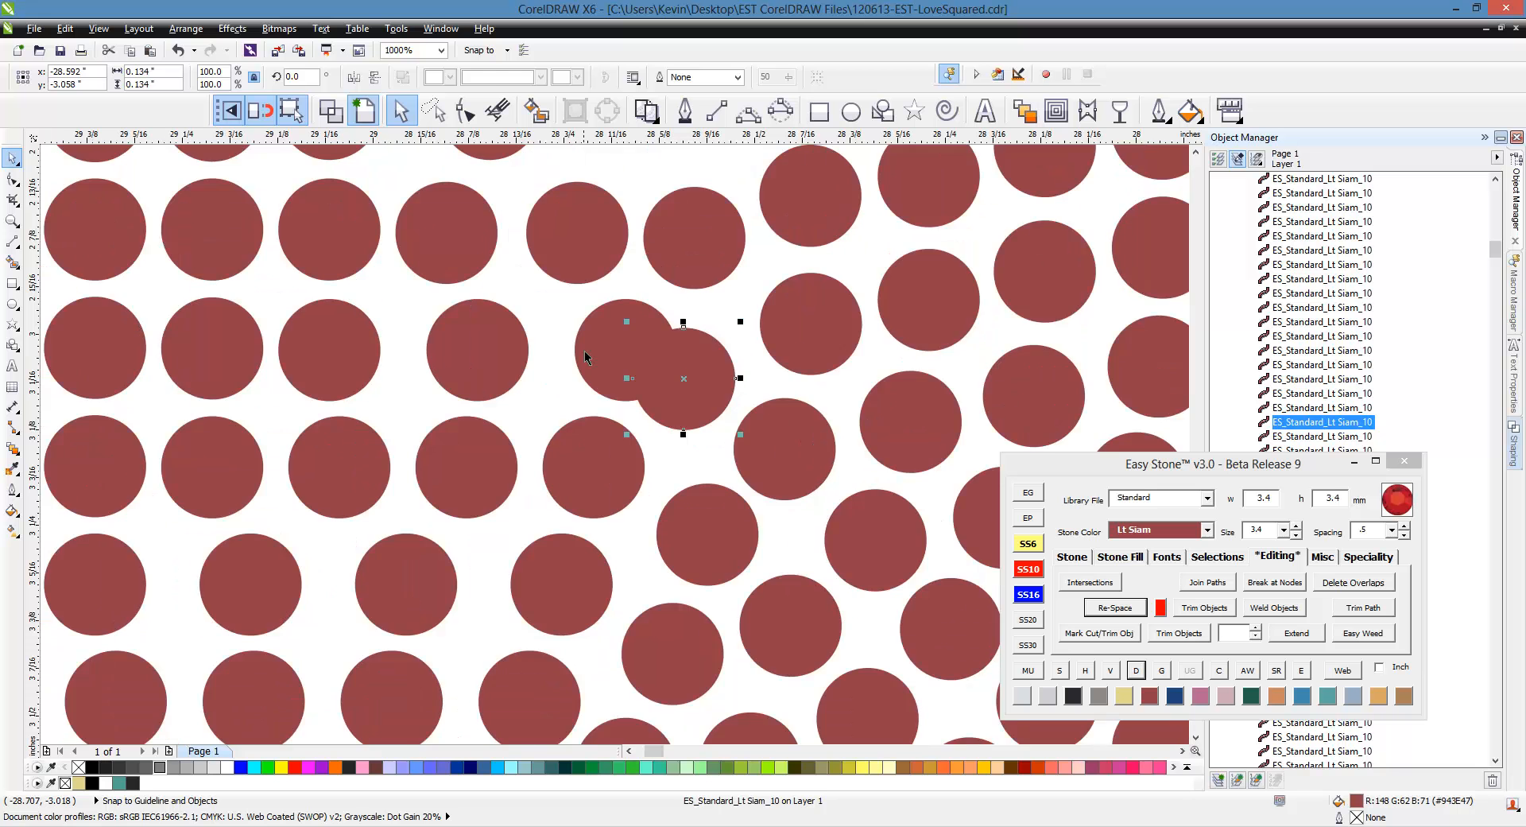
shift+click(592, 352)
scroll(880, 412, down, 1)
shift+click(679, 379)
shift+click(609, 386)
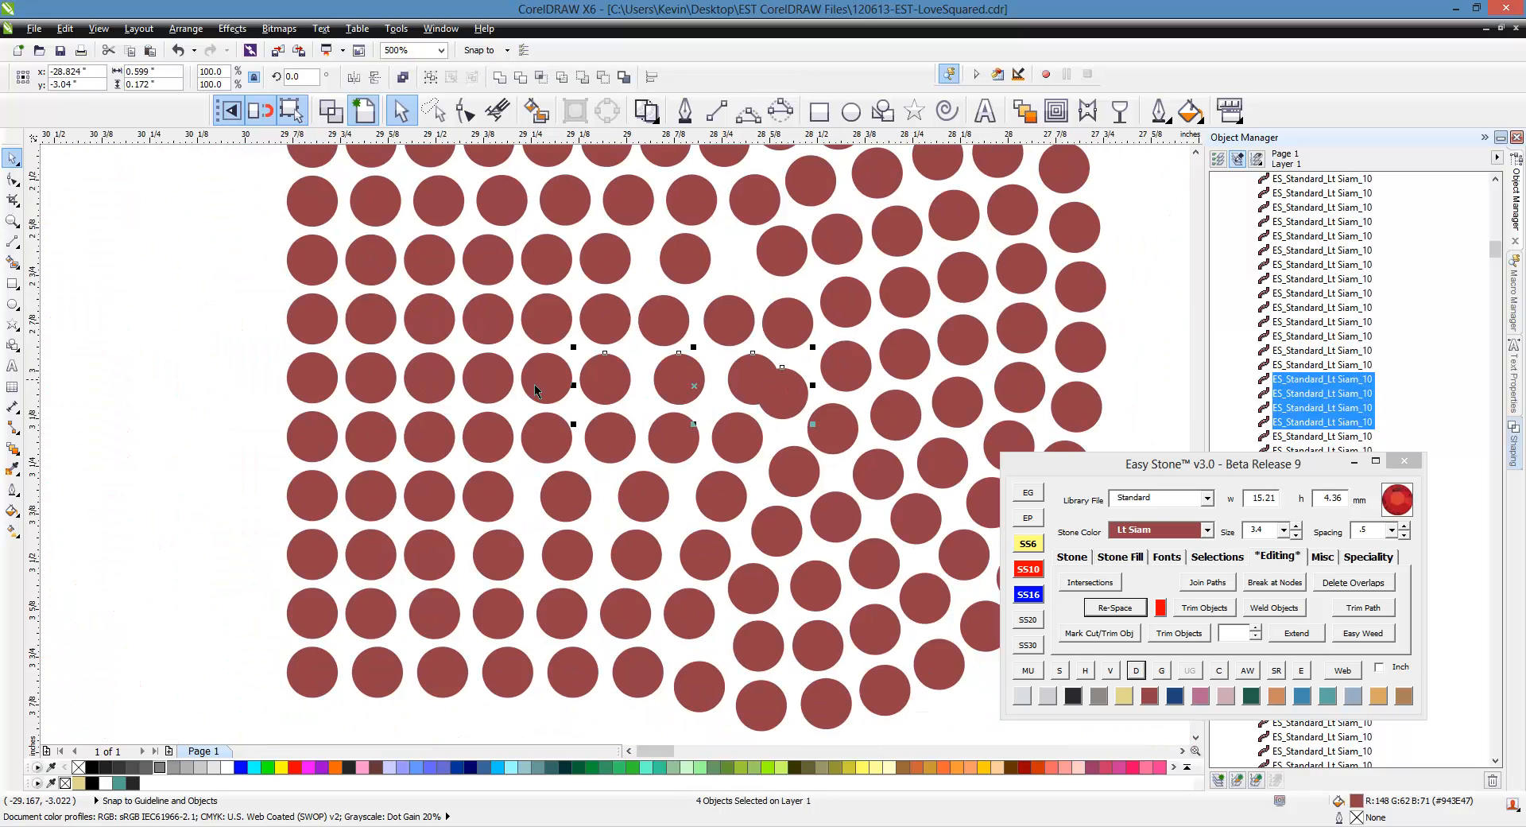
shift+click(534, 383)
shift+click(474, 385)
shift+click(430, 386)
shift+click(370, 387)
shift+click(331, 389)
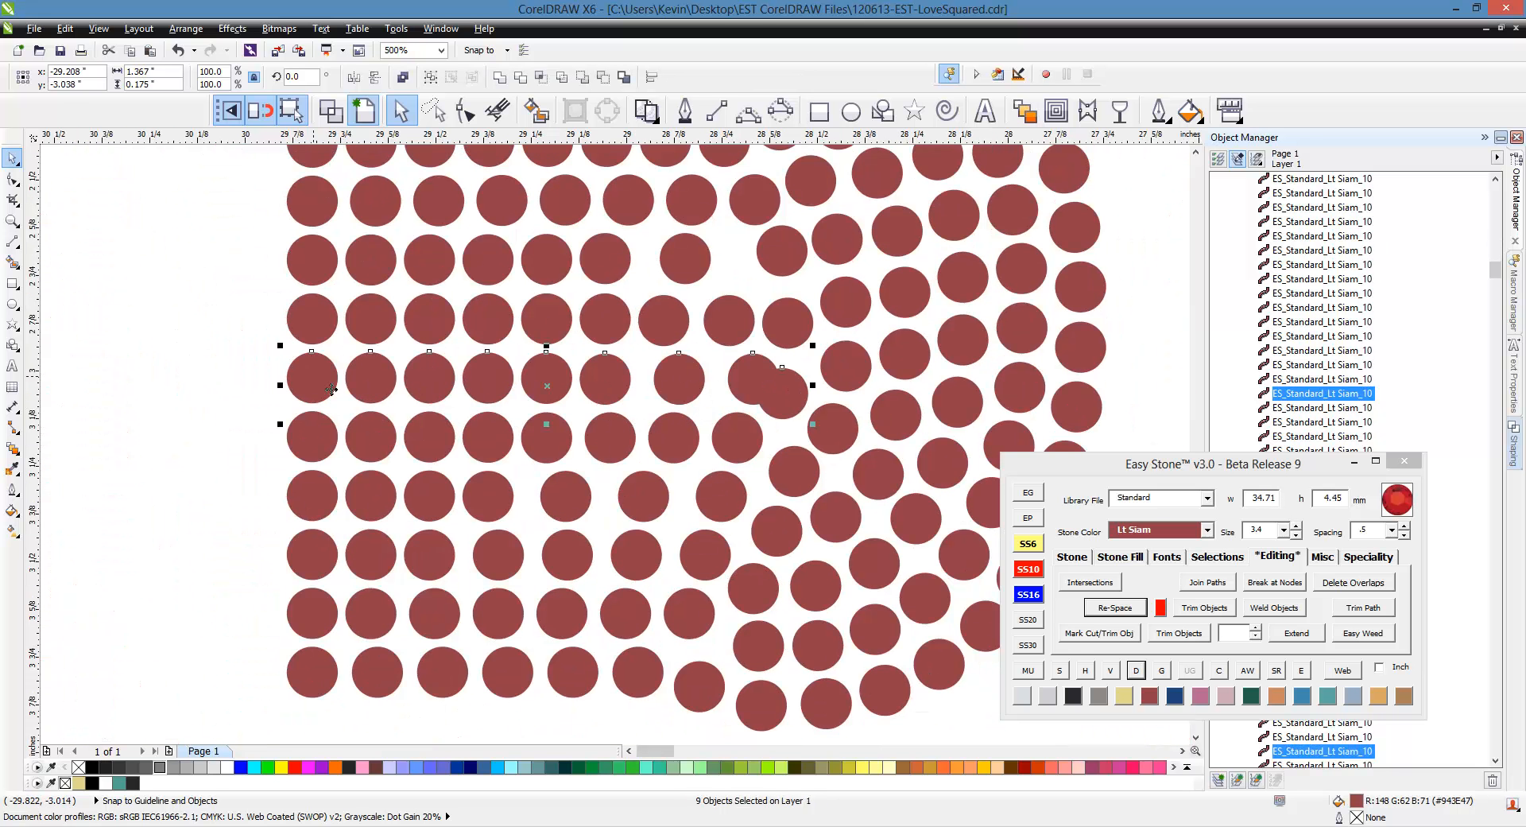
click(1115, 608)
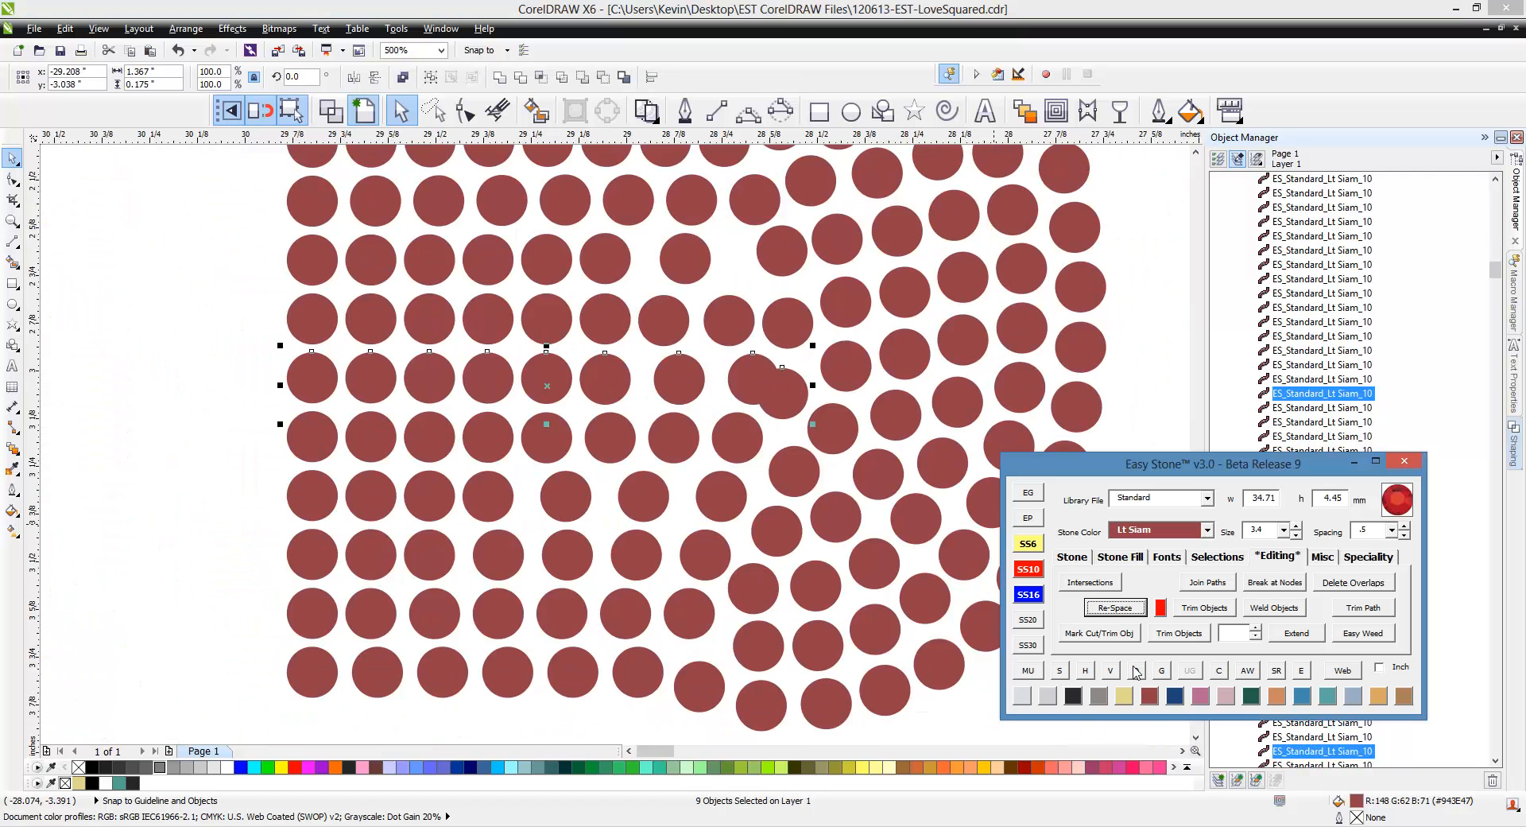
click(1116, 608)
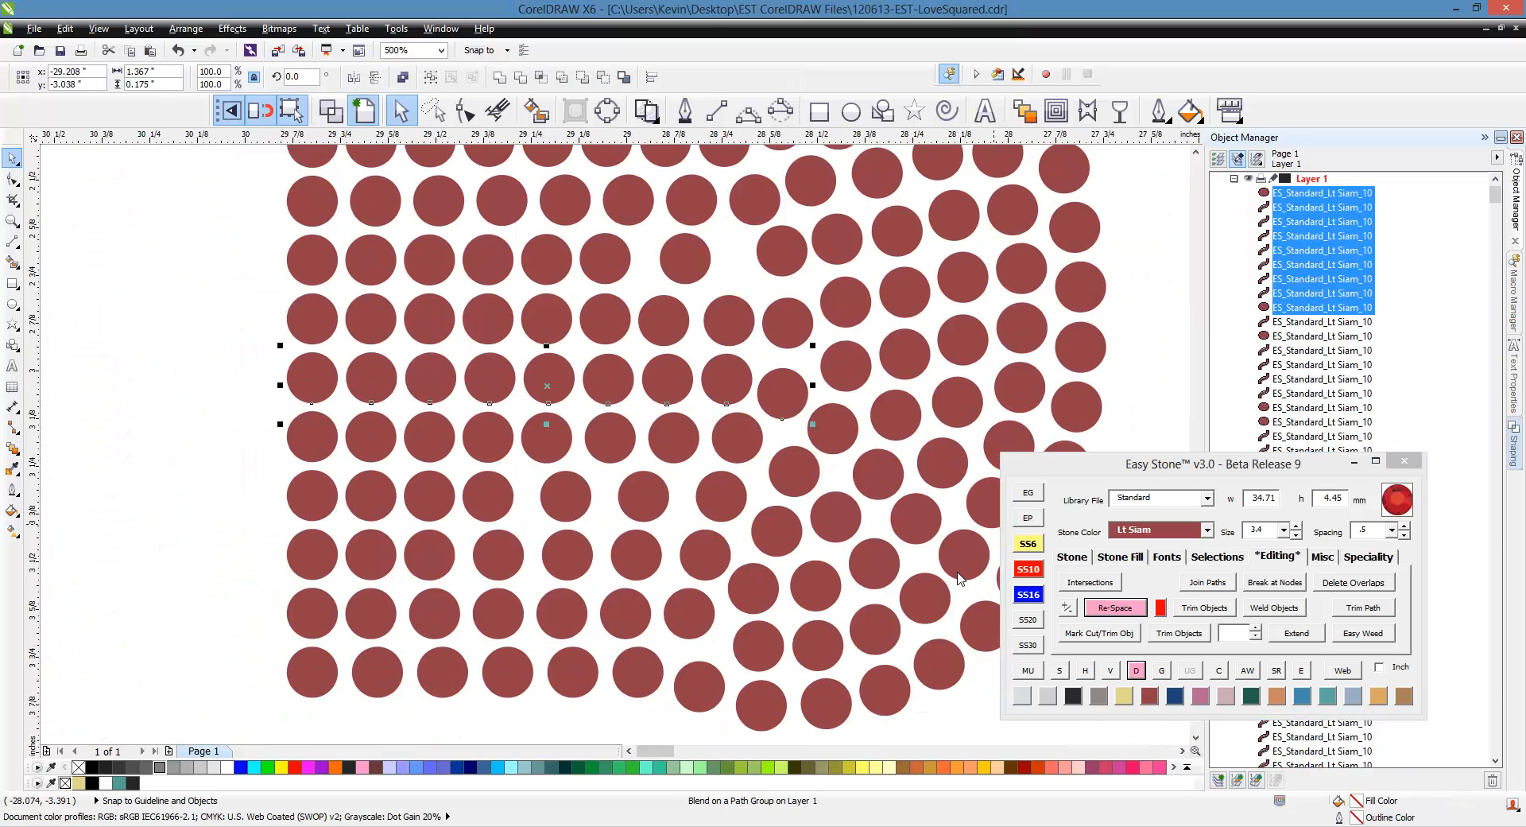
Re-space the ninth row's stones evenly together with the arc stones that continue it down to the right, twelve stones in total.
click(920, 595)
shift+click(874, 563)
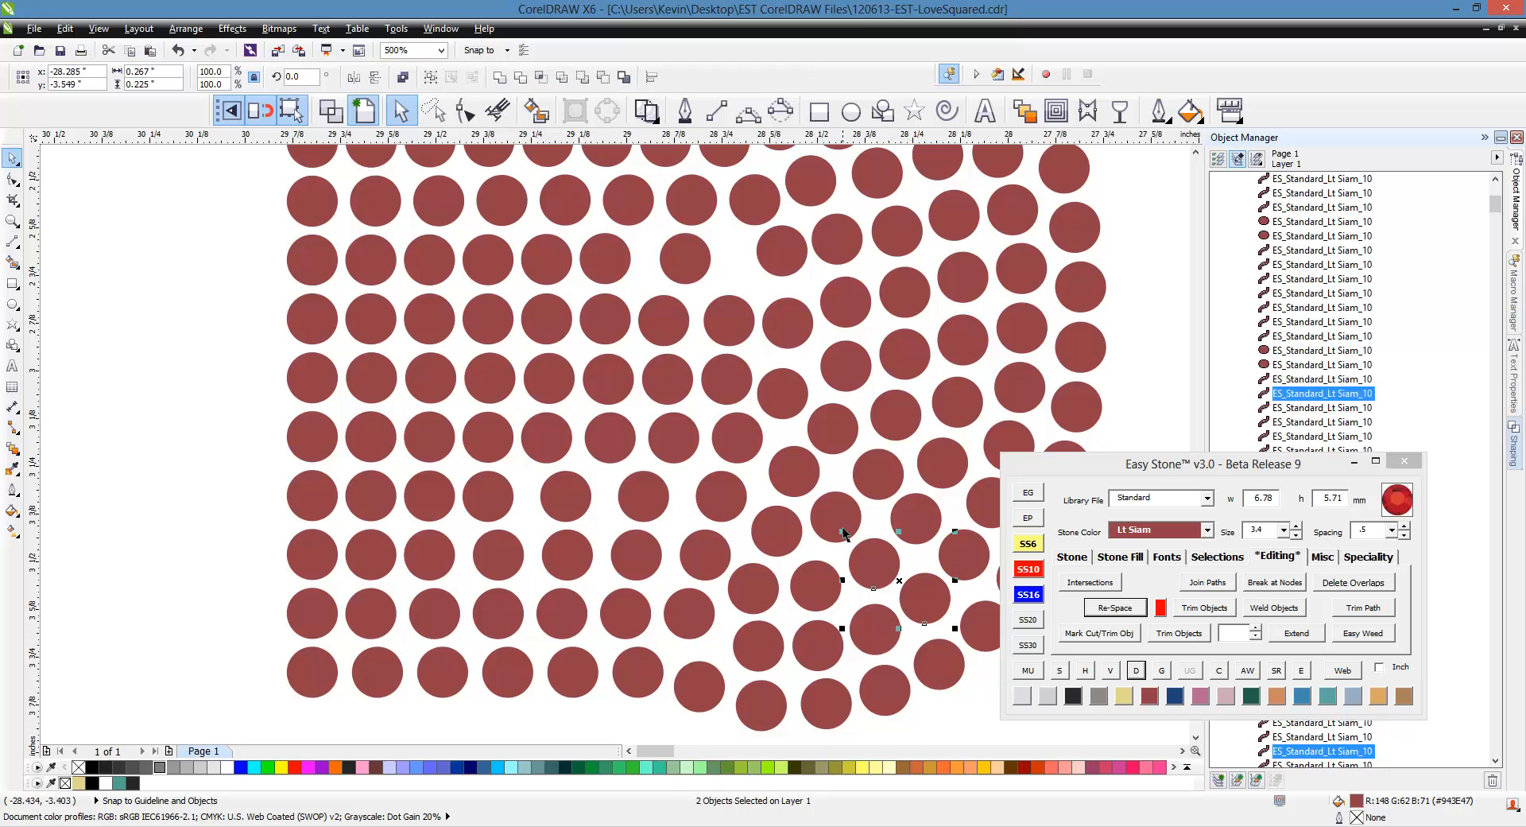
shift+click(834, 515)
shift+click(787, 465)
shift+click(733, 440)
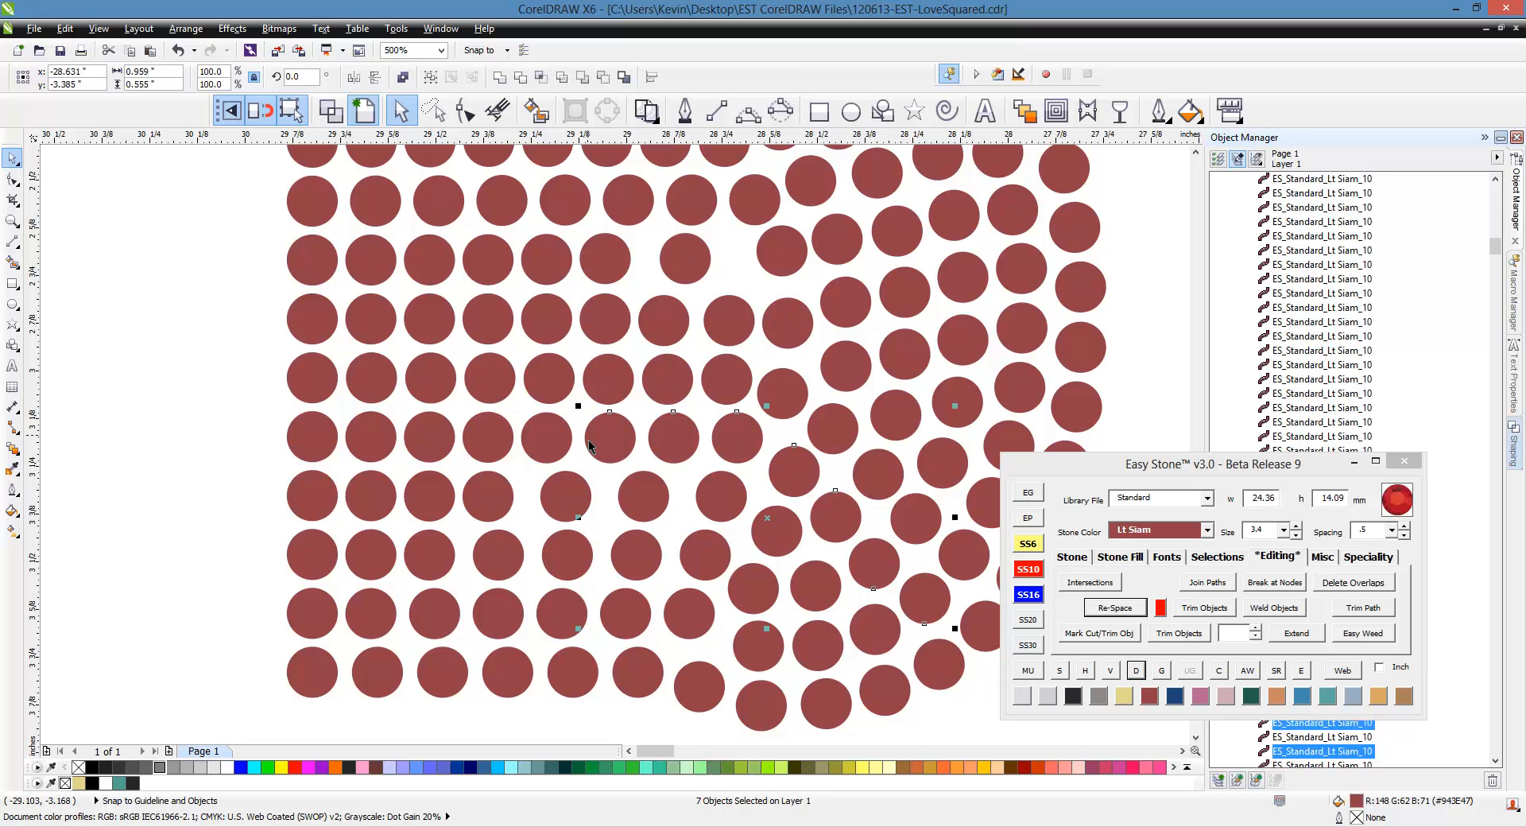
shift+click(472, 437)
shift+click(416, 433)
shift+click(371, 436)
shift+click(312, 436)
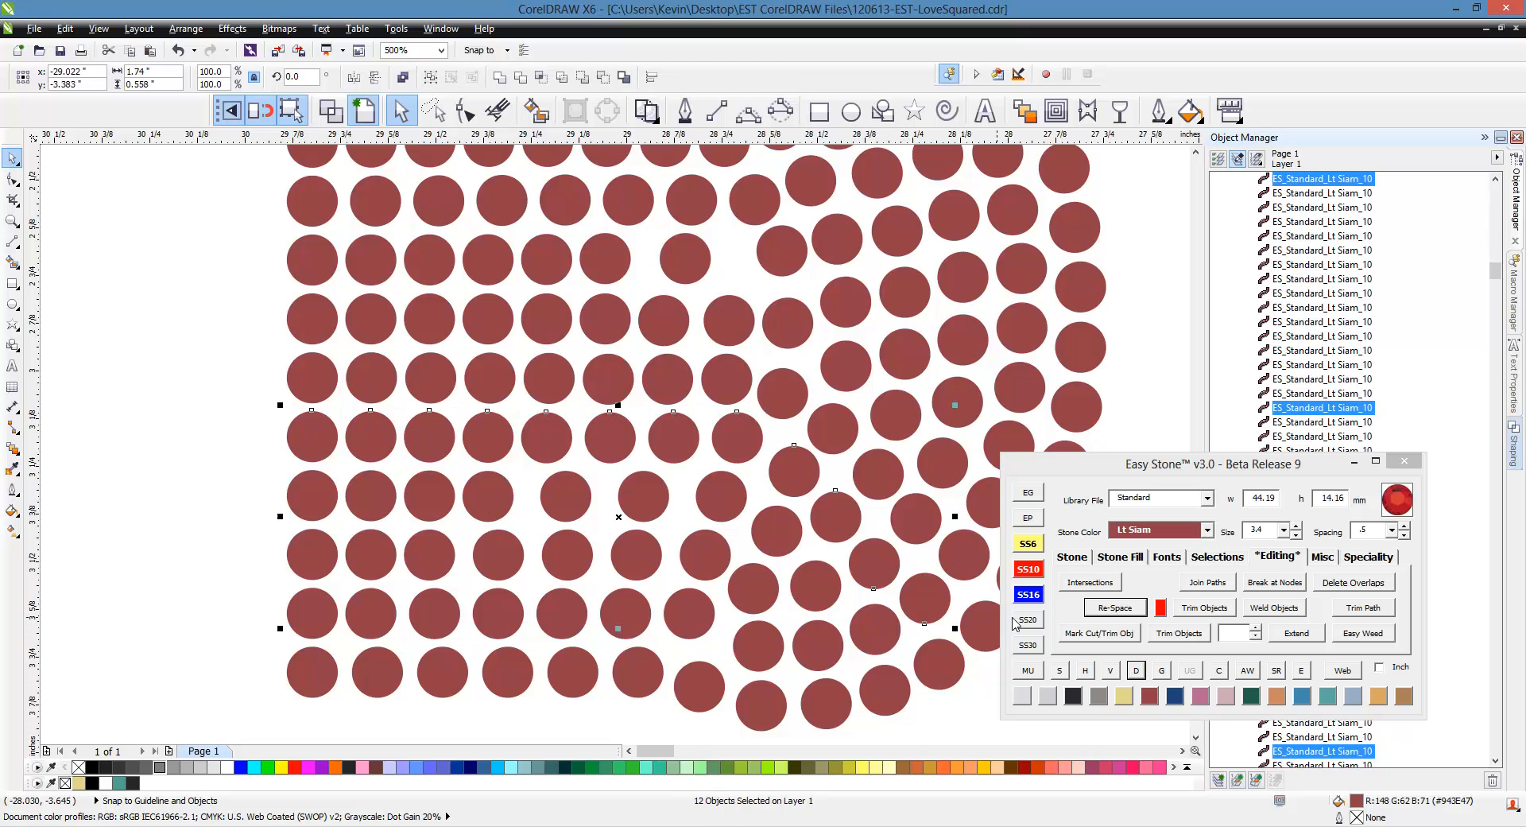
click(1131, 610)
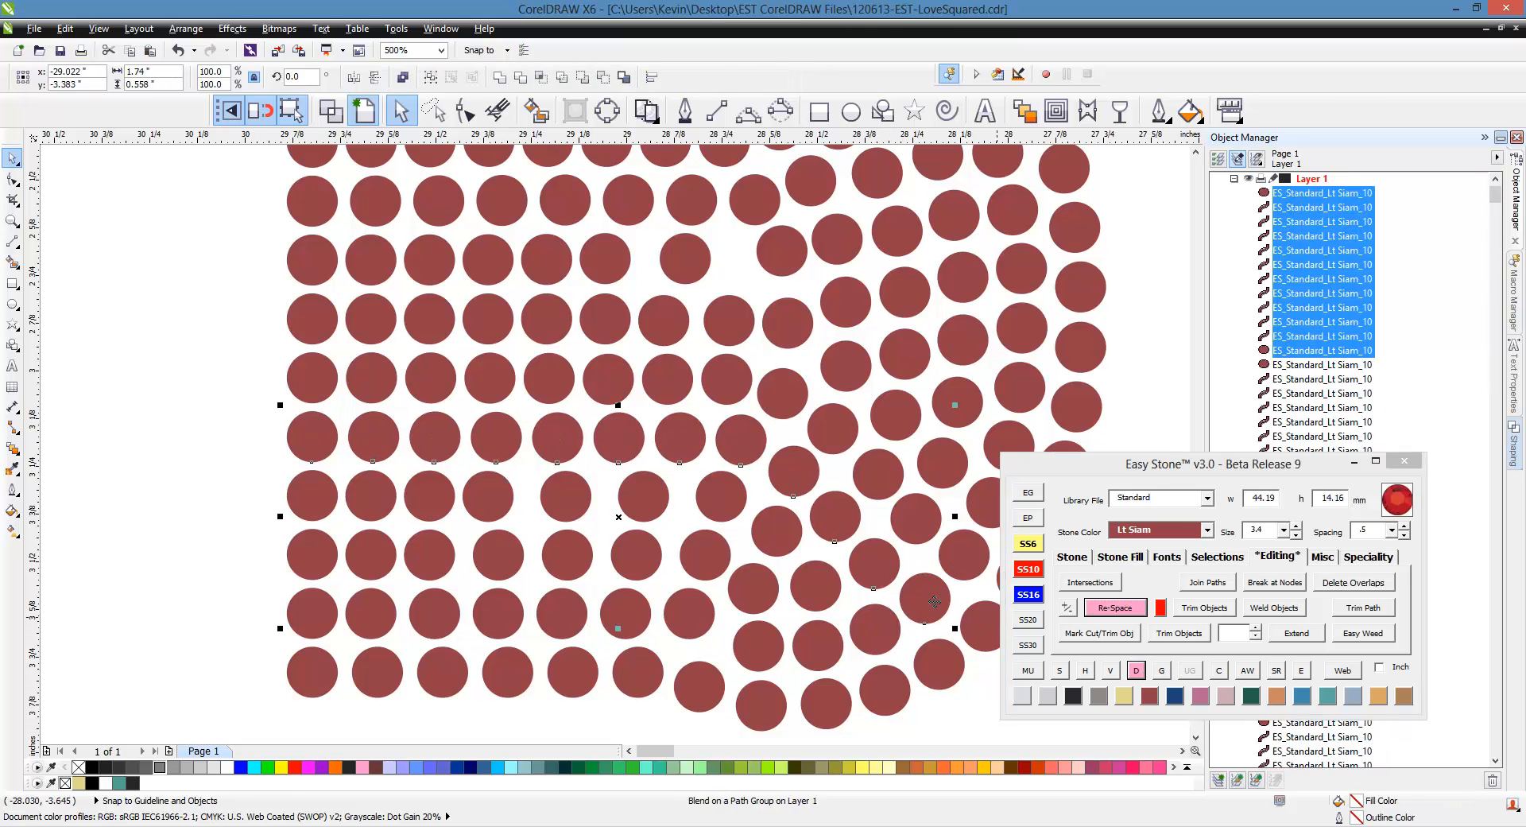
Re-space the tenth row evenly with the two arc stones at its end, adding one stone to make ten, and break the blend apart.
click(826, 581)
shift+click(785, 534)
shift+click(713, 495)
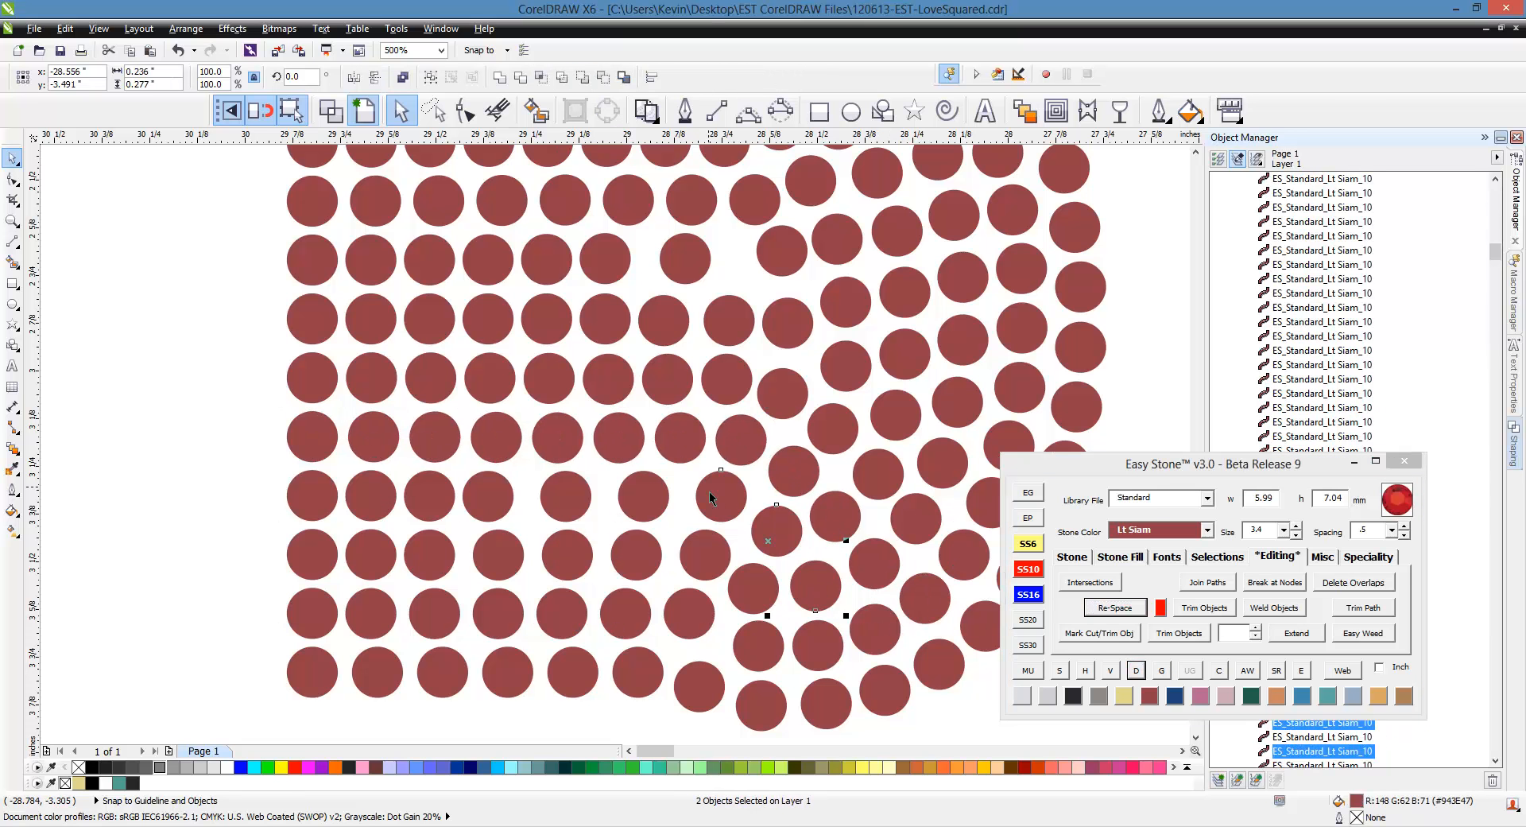
shift+click(643, 492)
shift+click(429, 496)
shift+click(368, 497)
shift+click(317, 499)
click(1143, 614)
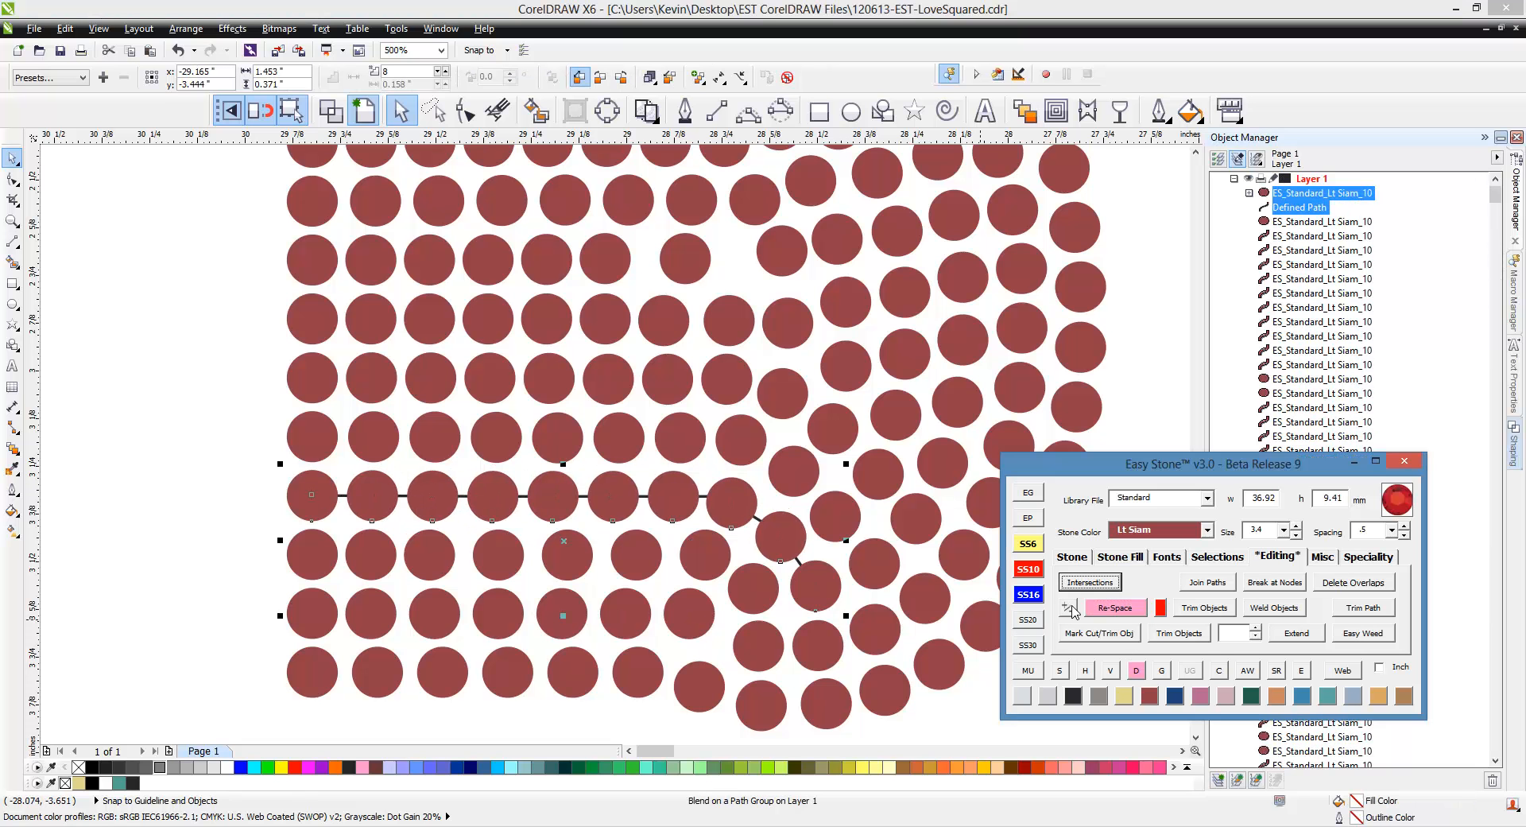
click(1145, 670)
click(921, 599)
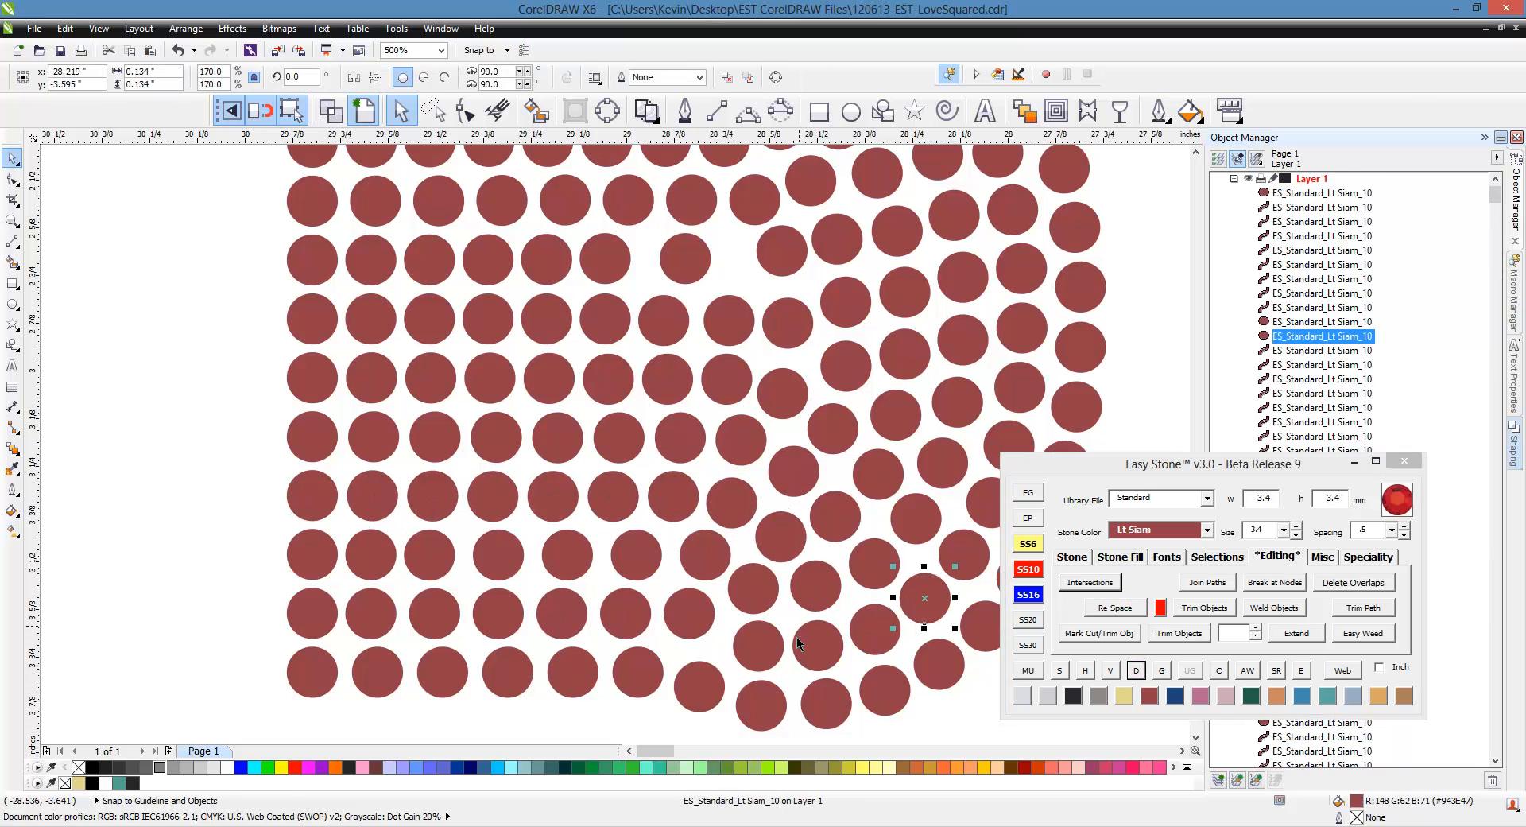
Re-space the eight stones of the twelfth row evenly, including the arc stone at its right end.
click(778, 655)
shift+click(693, 624)
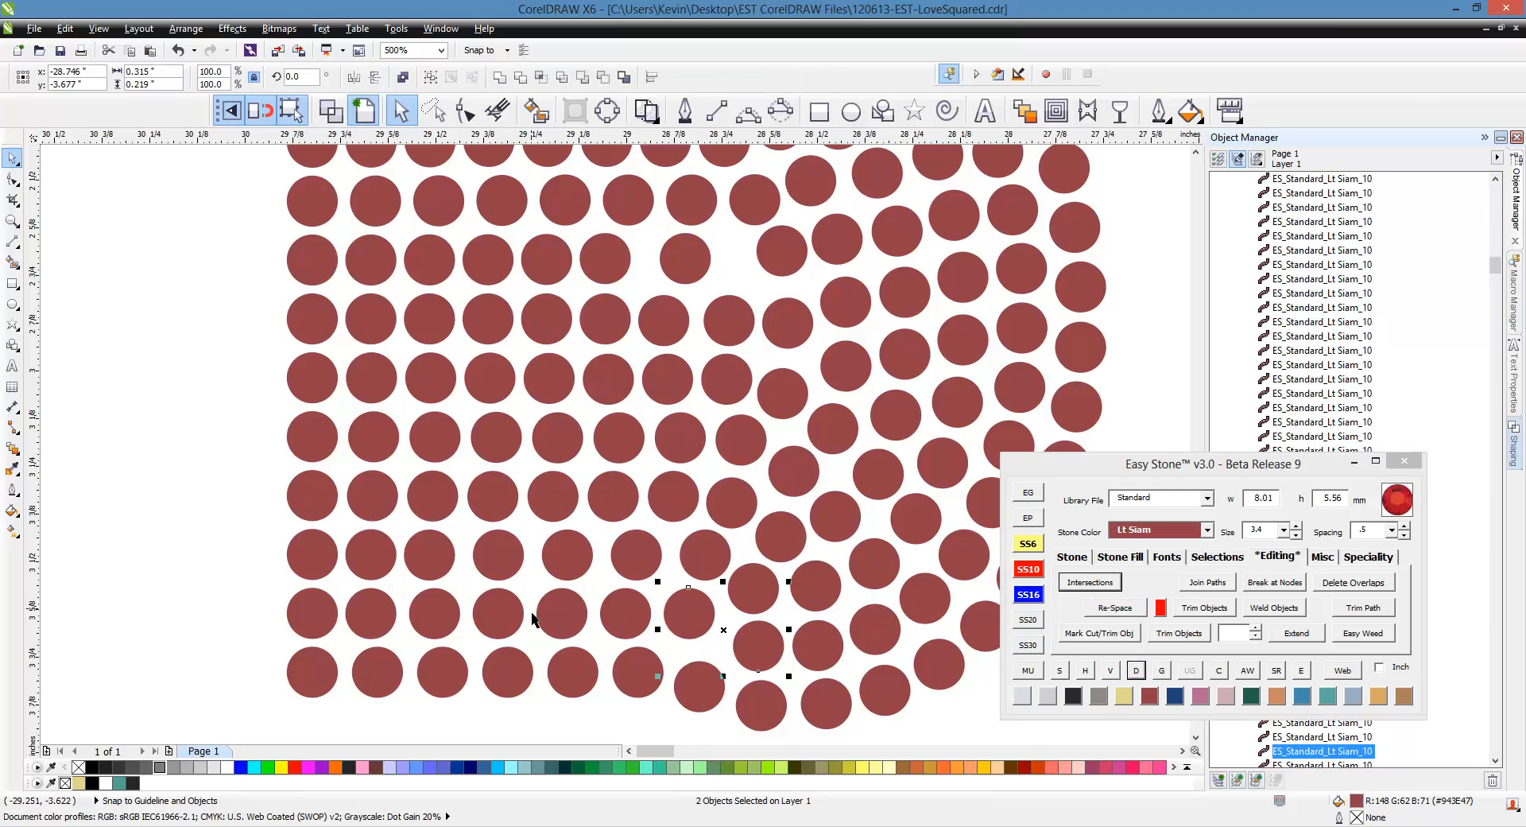
shift+click(611, 614)
shift+click(548, 614)
shift+click(498, 614)
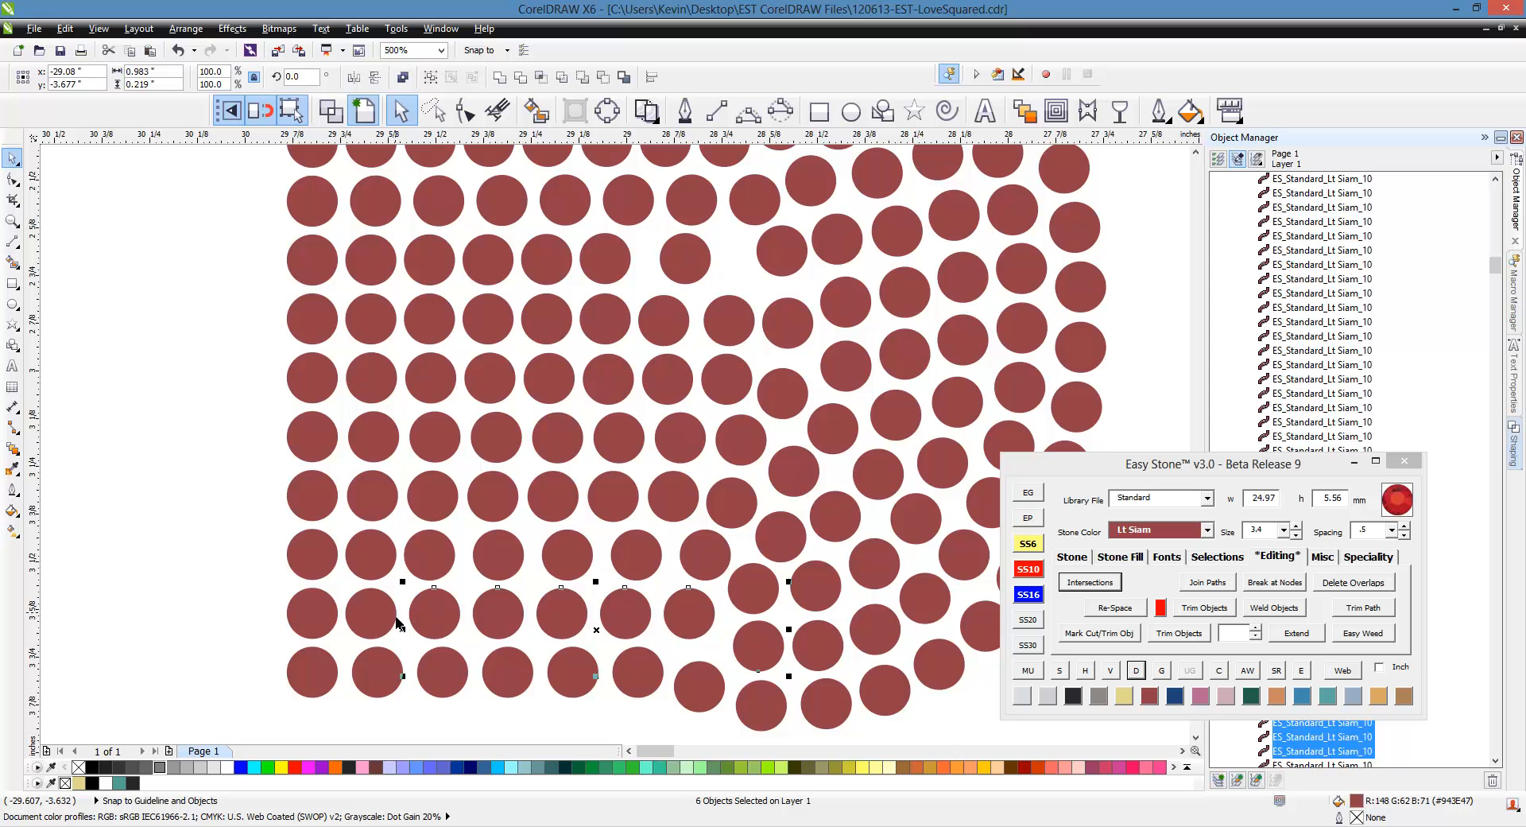
shift+click(334, 628)
click(1113, 608)
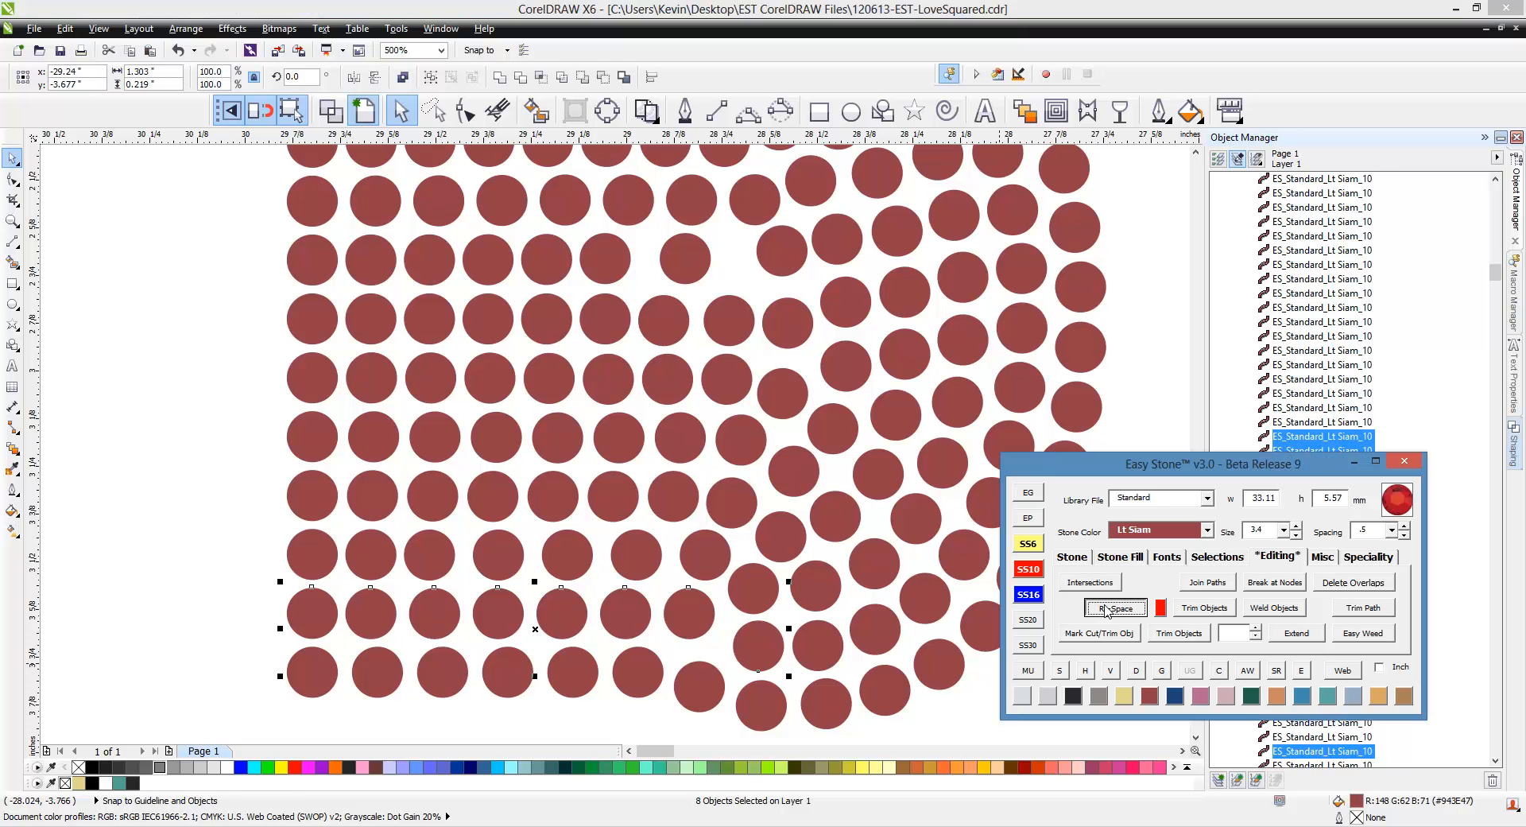
Re-space the sixth row's thirteen stones evenly, including the arc stones that continue it up to the right edge.
scroll(794, 413, down, 3)
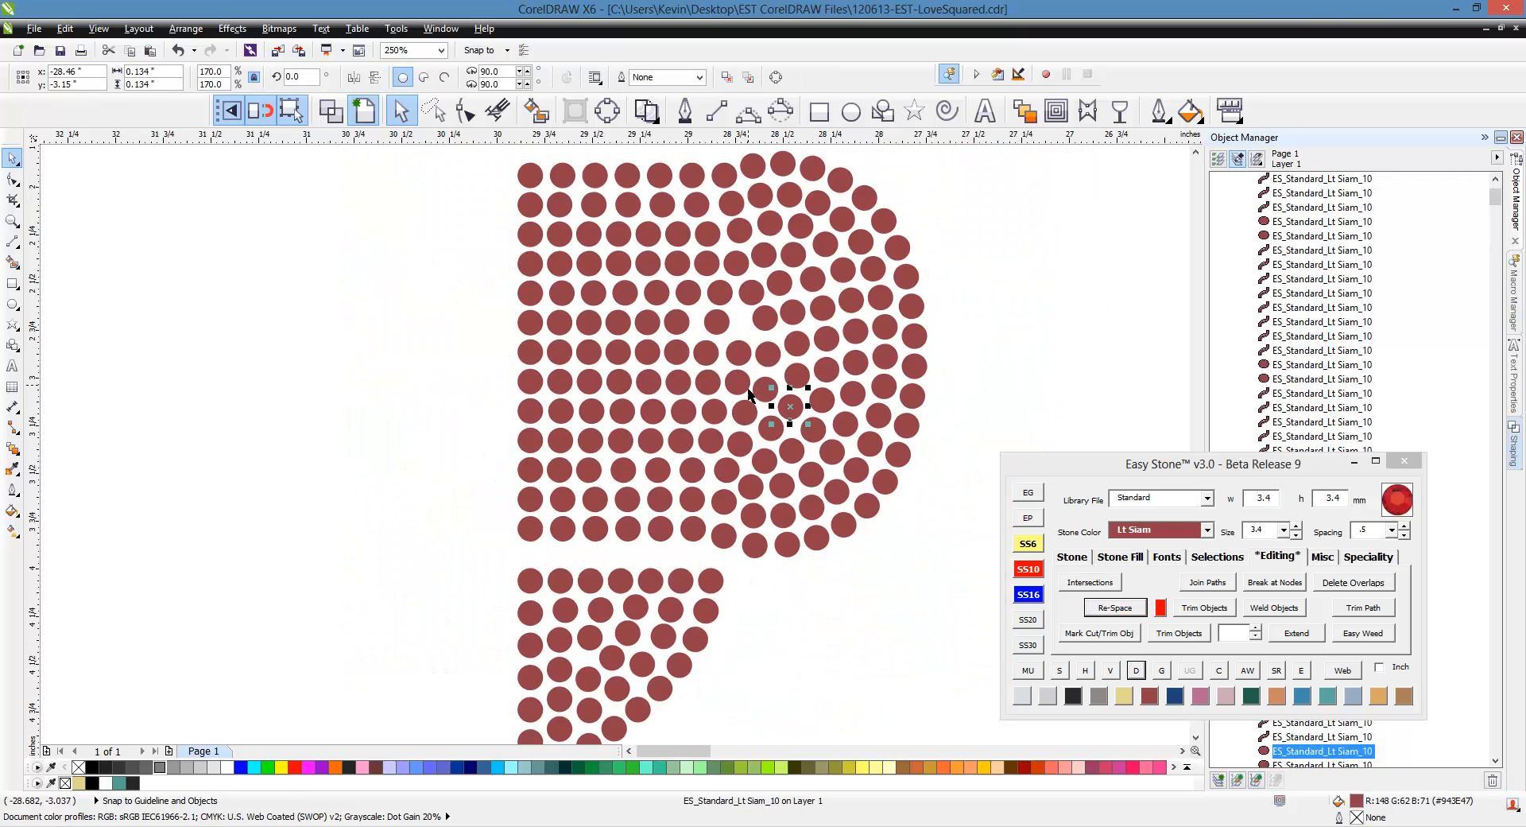
scroll(763, 317, up, 3)
click(303, 338)
shift+click(362, 339)
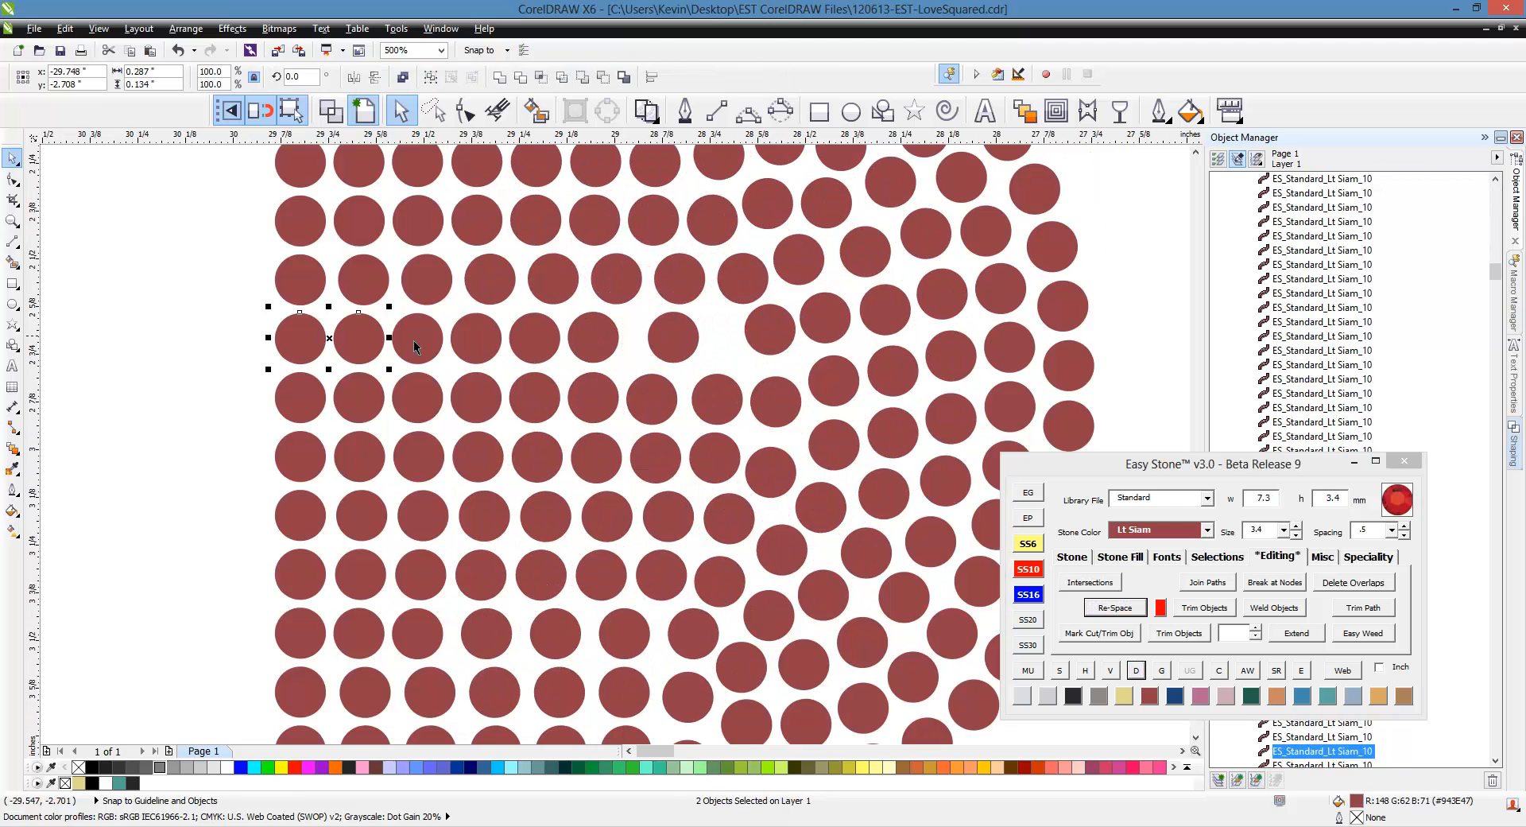
shift+click(418, 339)
shift+click(476, 338)
shift+click(534, 339)
shift+click(593, 338)
shift+click(672, 338)
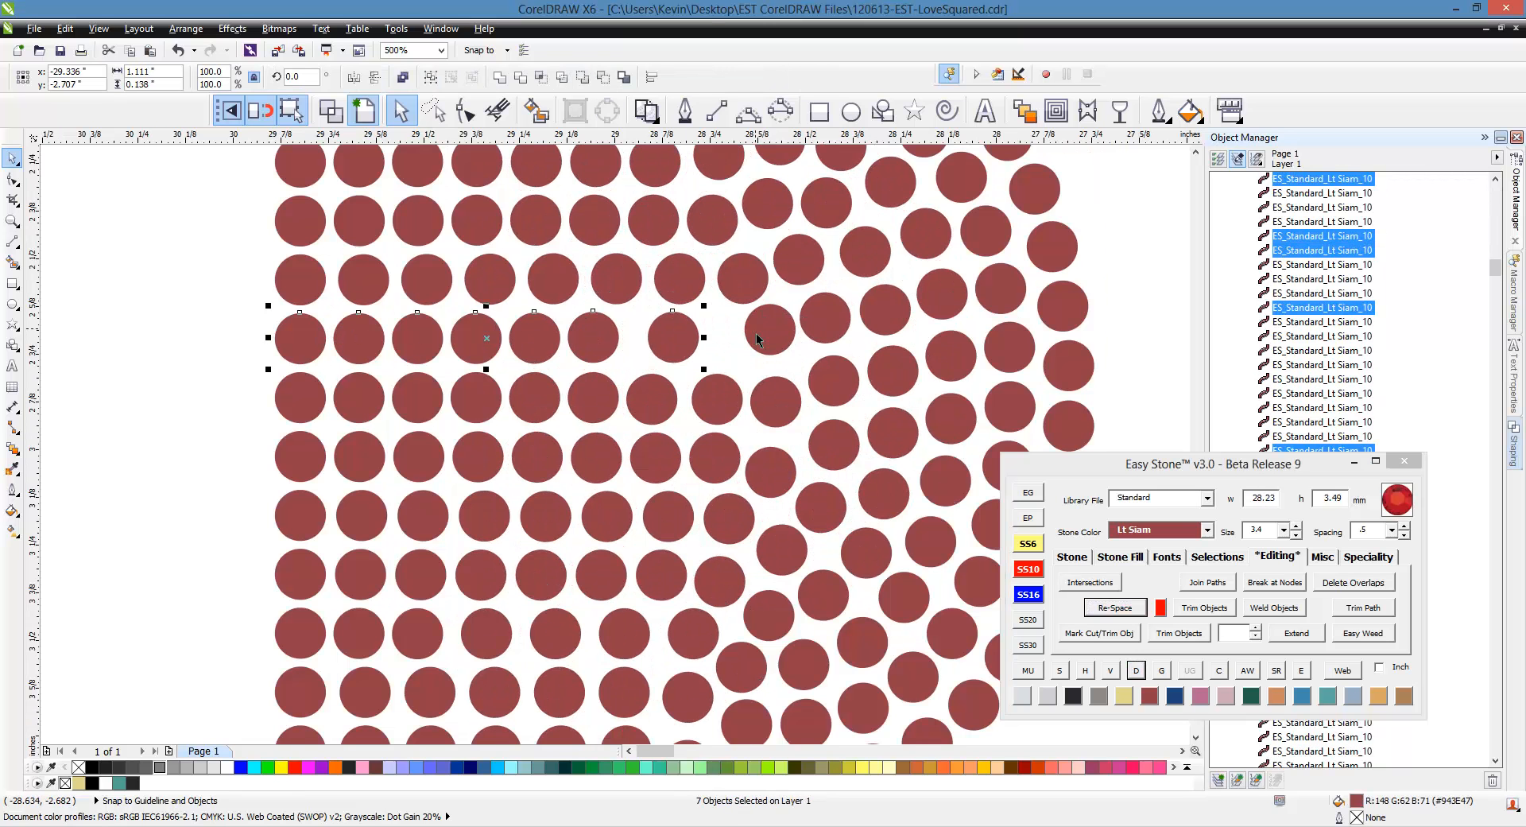
shift+click(770, 328)
shift+click(884, 308)
shift+click(942, 294)
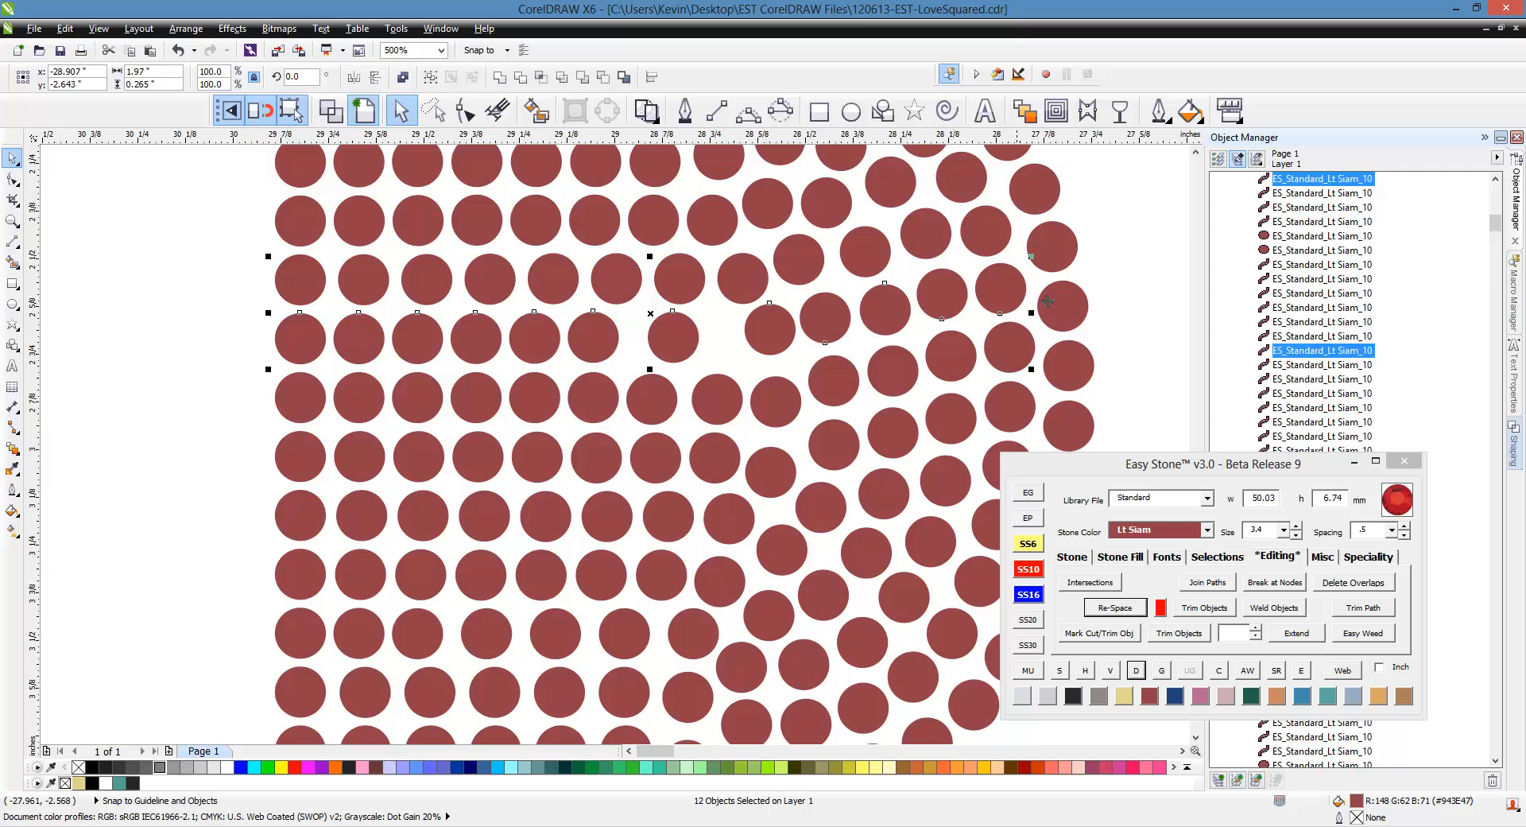
shift+click(1000, 287)
shift+click(1063, 306)
click(1138, 606)
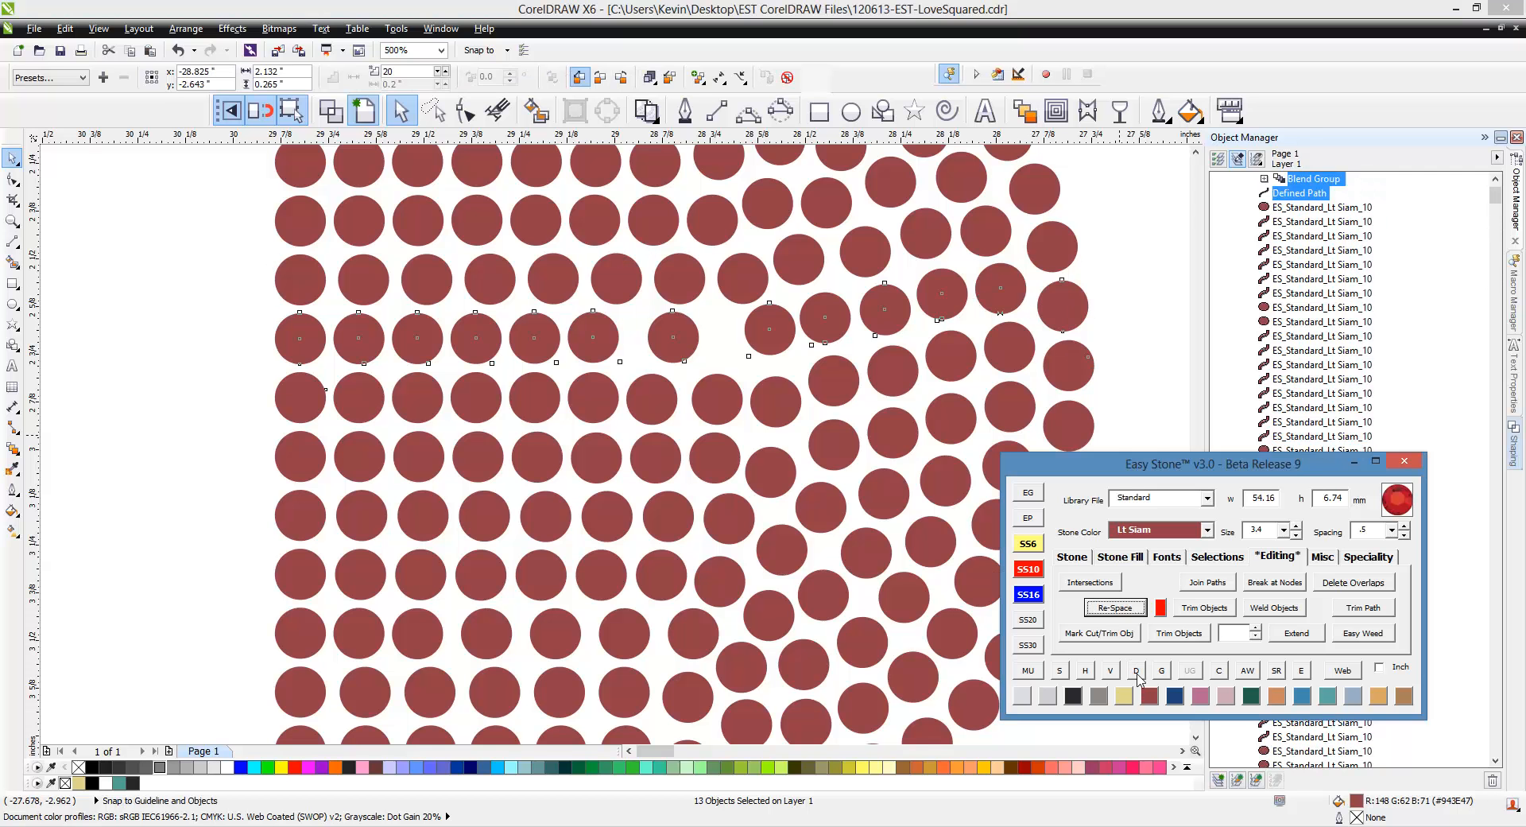
Move the eighth stone of the sixth row slightly down and to the right.
scroll(864, 351, up, 2)
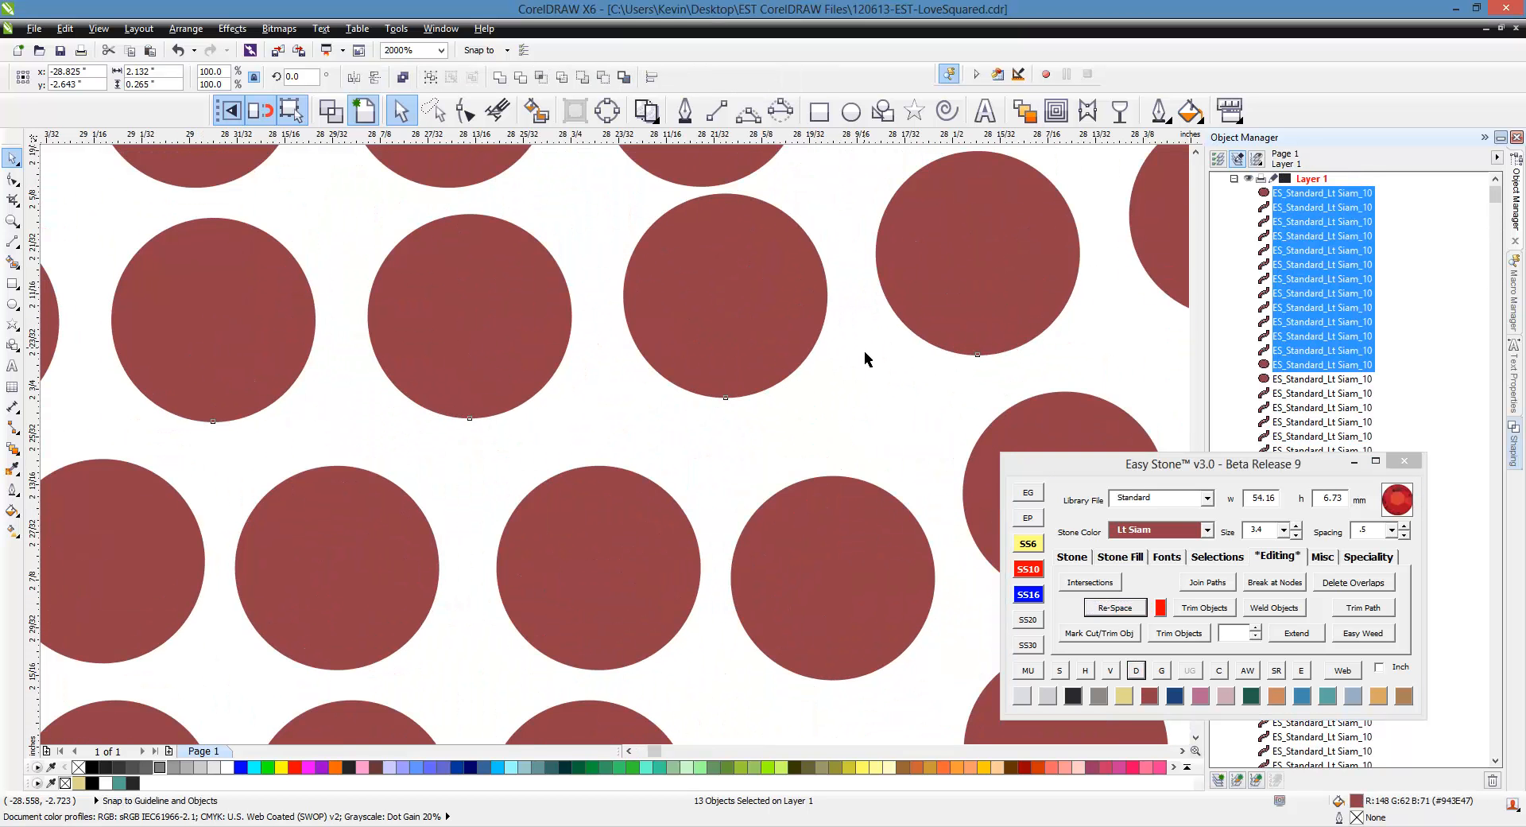
click(751, 347)
scroll(721, 437, down, 3)
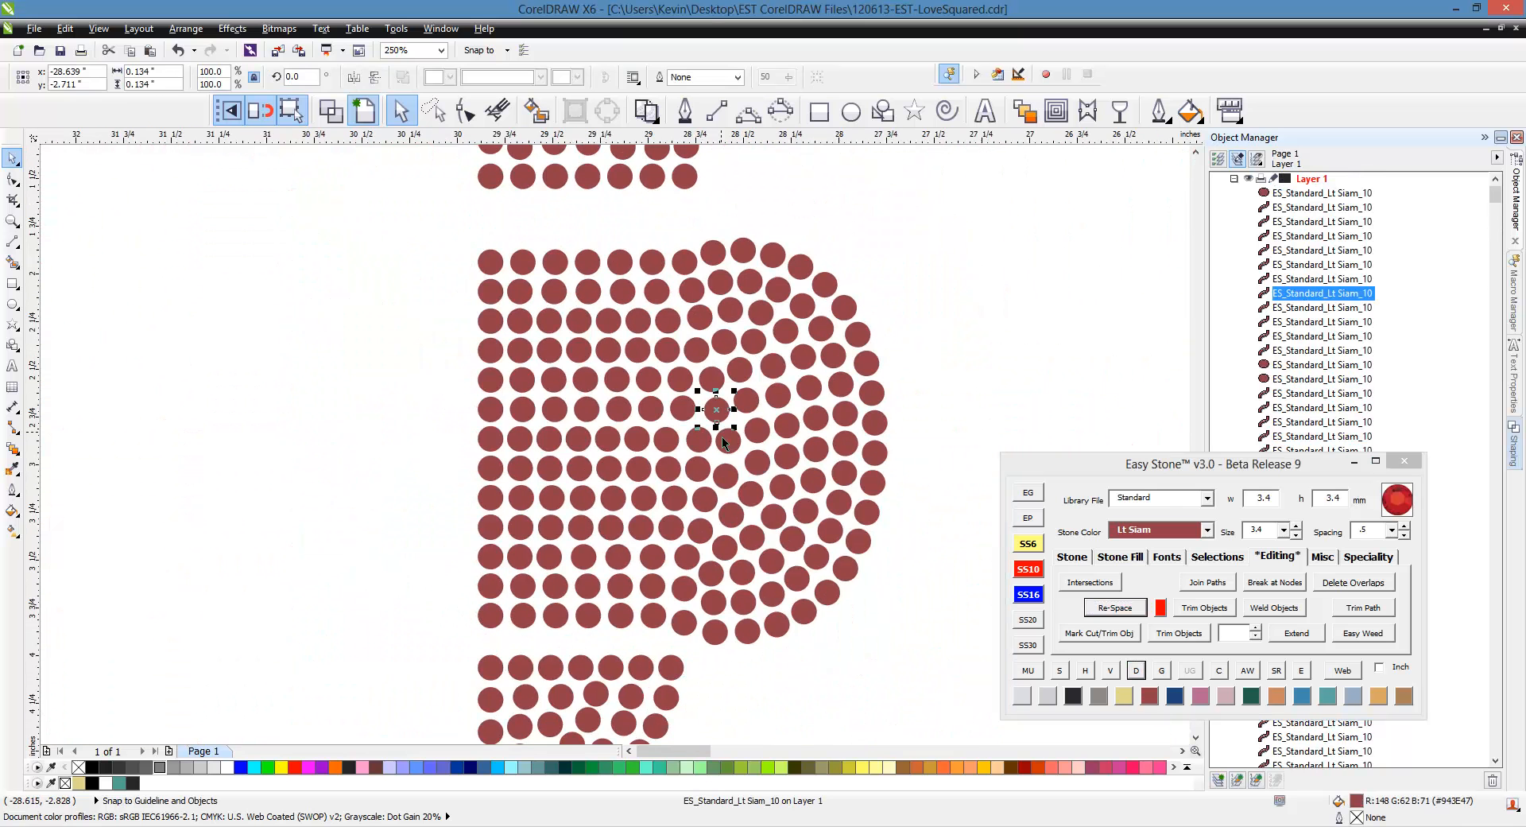
click(941, 351)
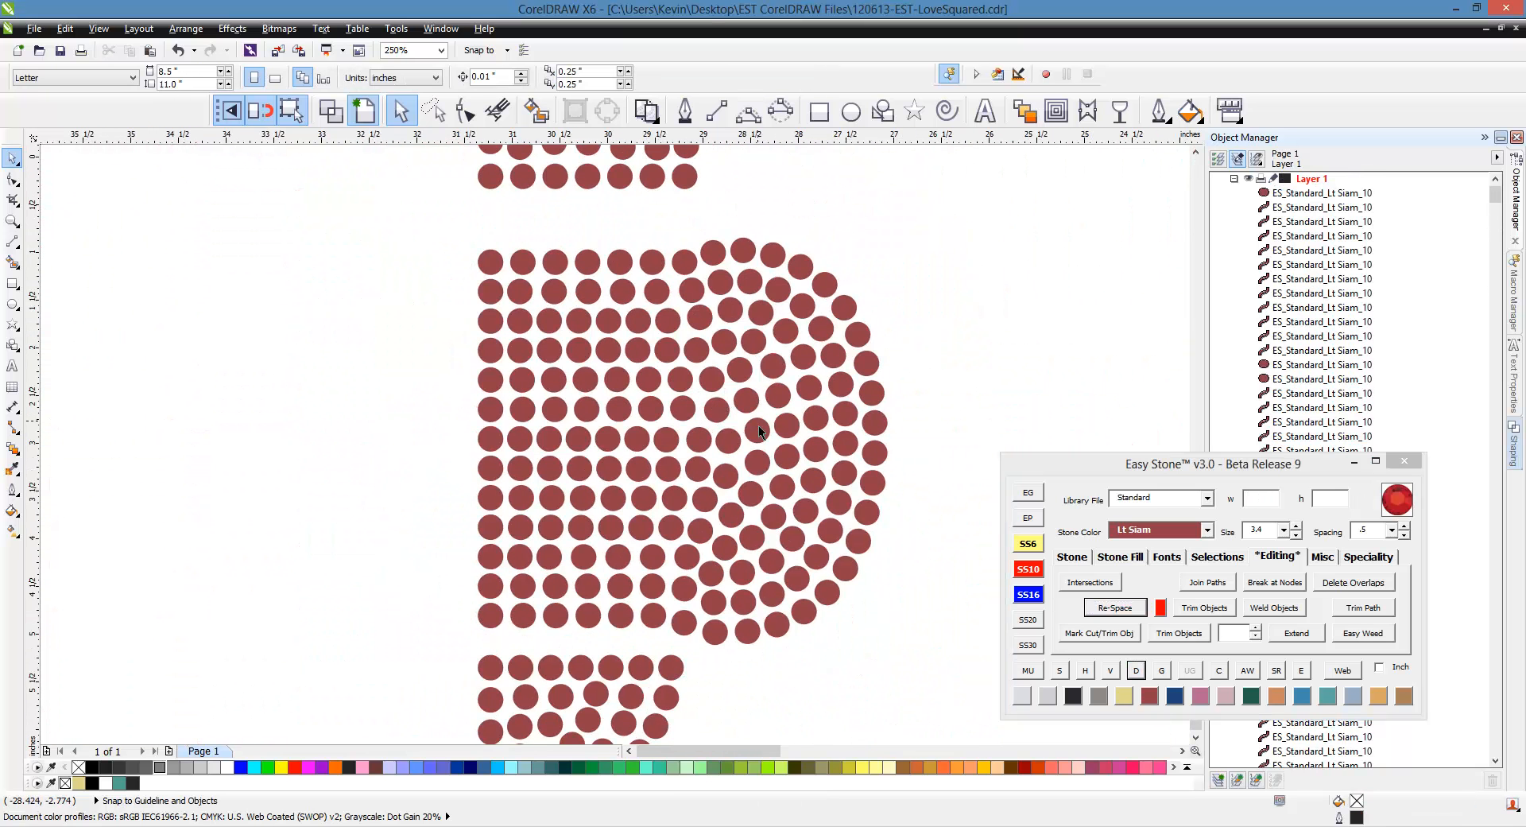
Delete the six stones after the first one in the middle section's top row, up to the start of the arc.
scroll(758, 426, down, 1)
scroll(609, 300, up, 1)
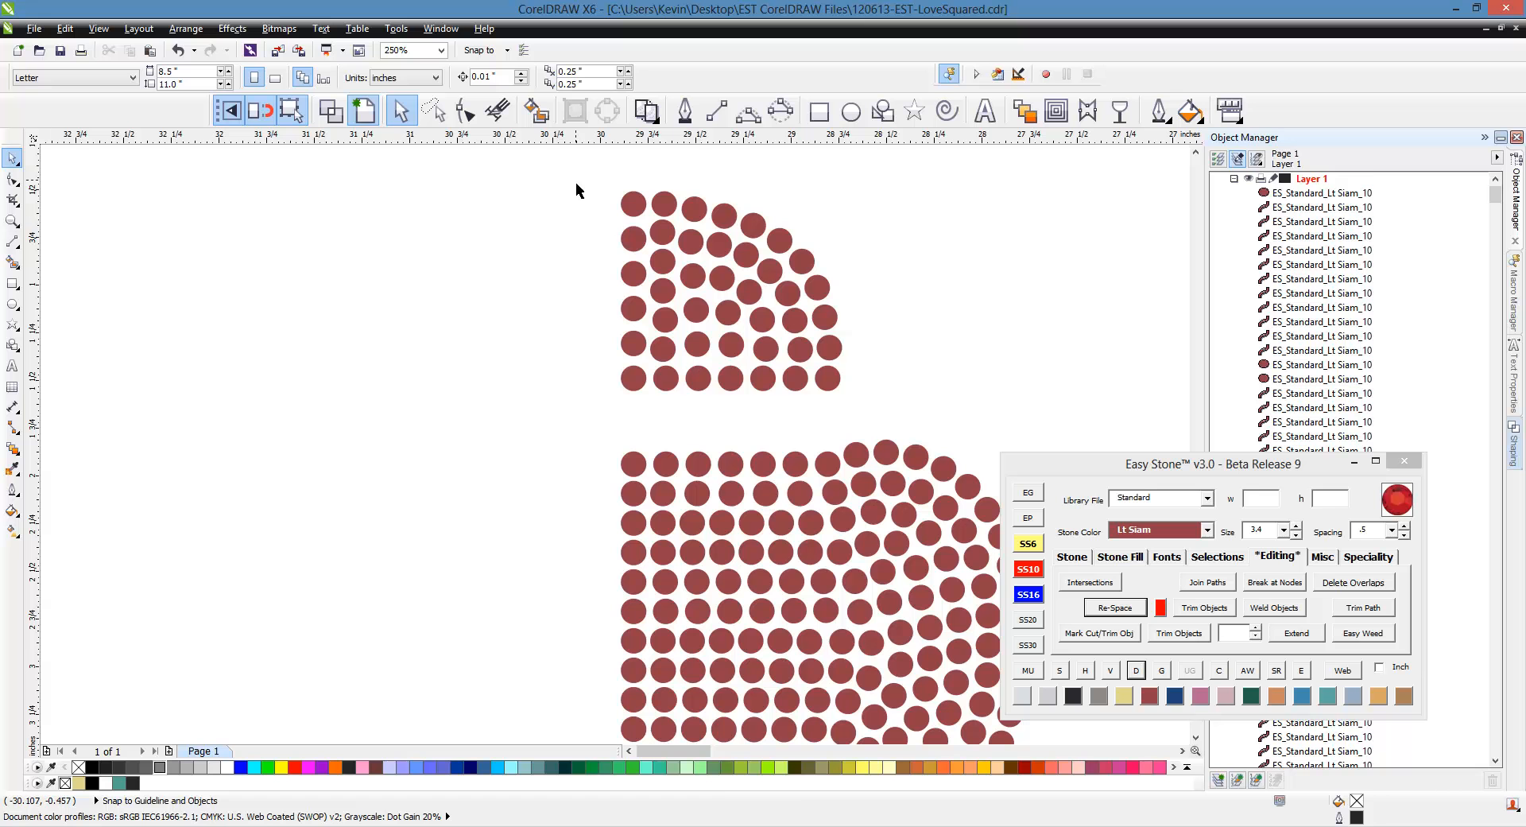
drag(575, 182, 910, 418)
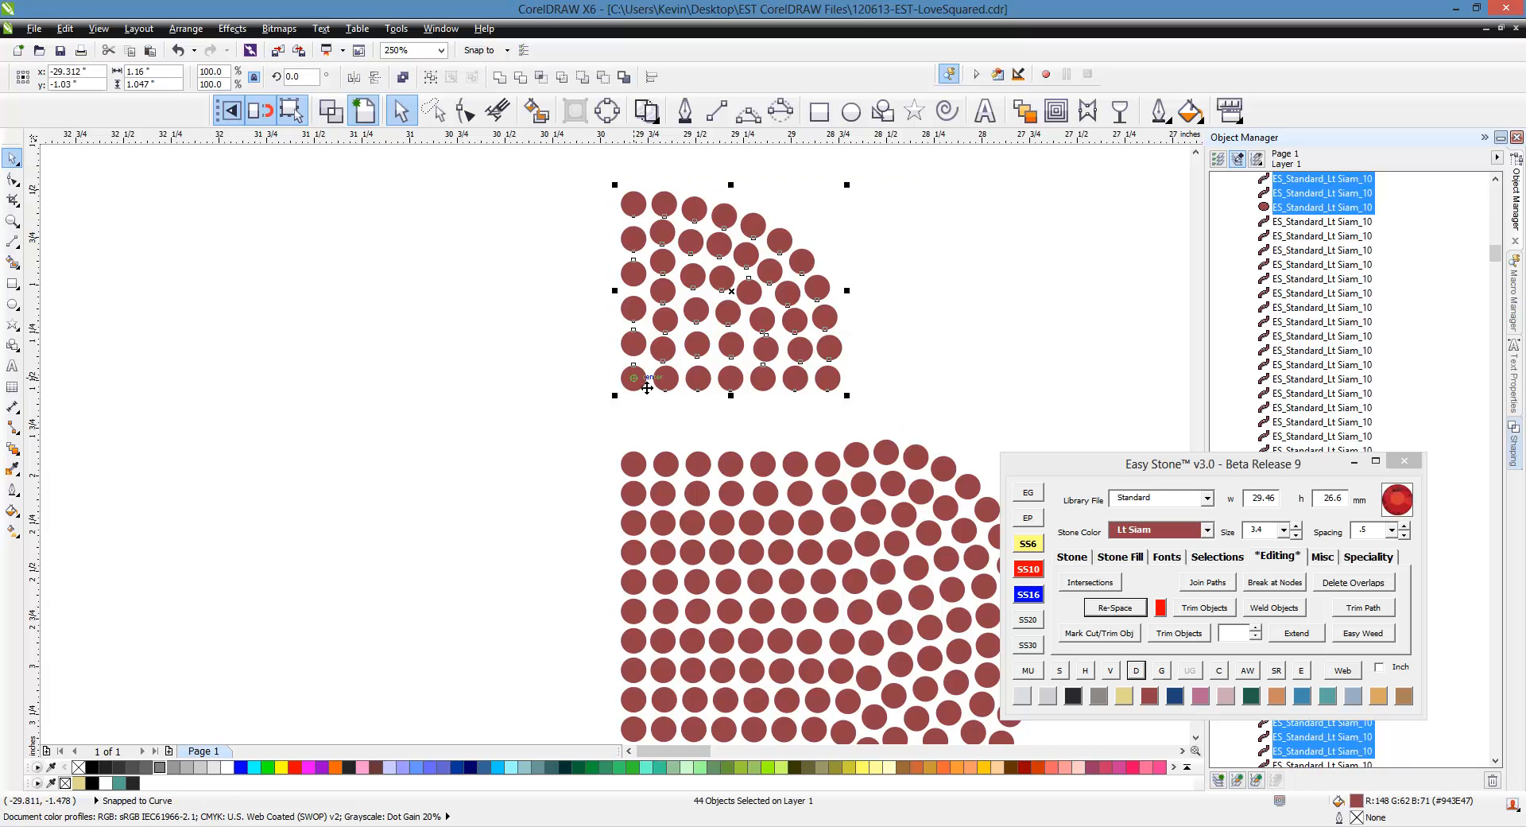
click(668, 427)
click(668, 466)
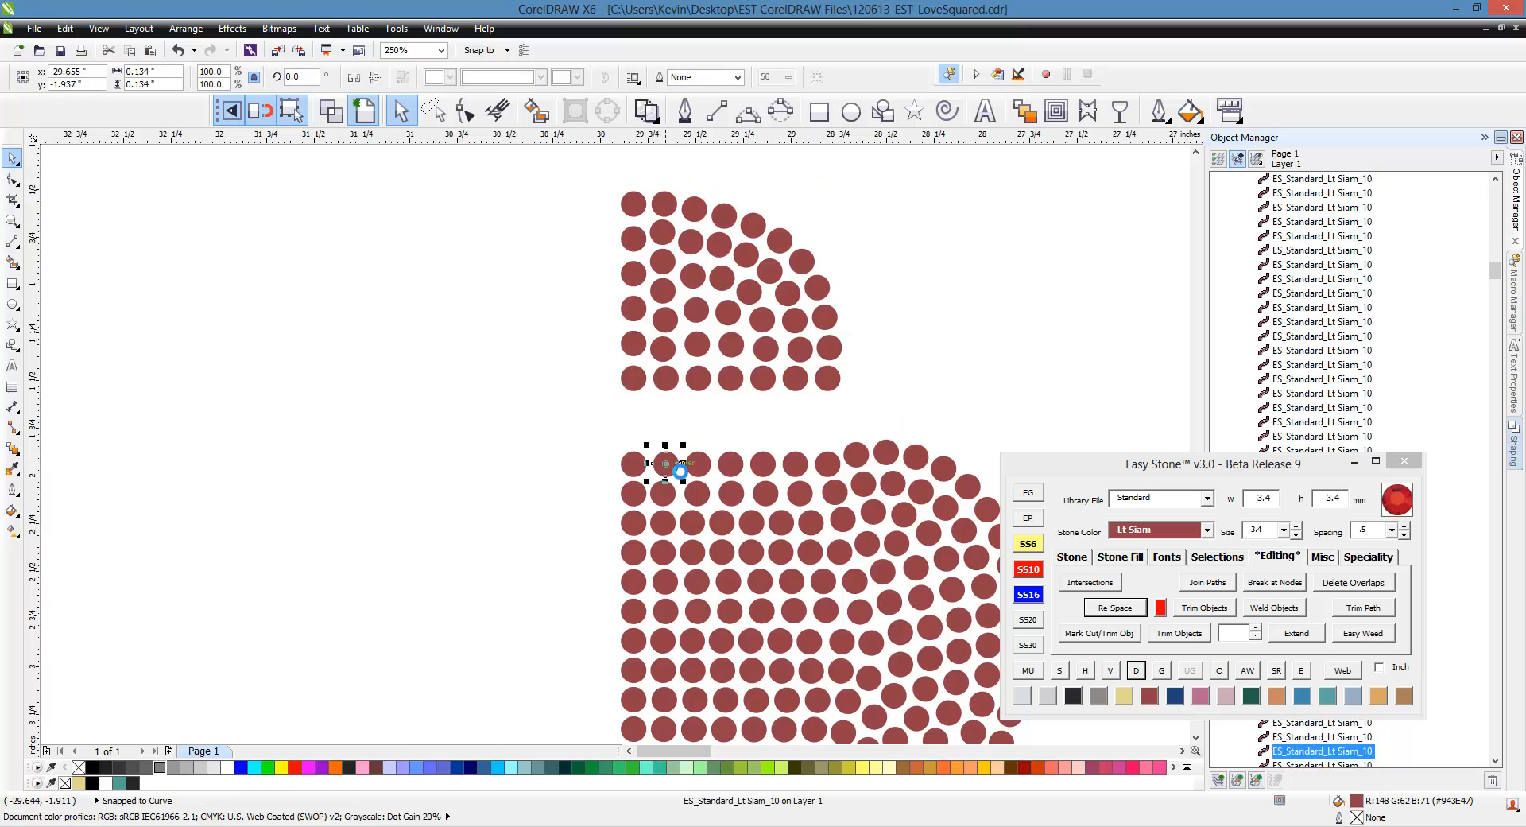
key(Delete)
click(697, 466)
key(Delete)
click(726, 466)
key(Delete)
click(768, 467)
key(Delete)
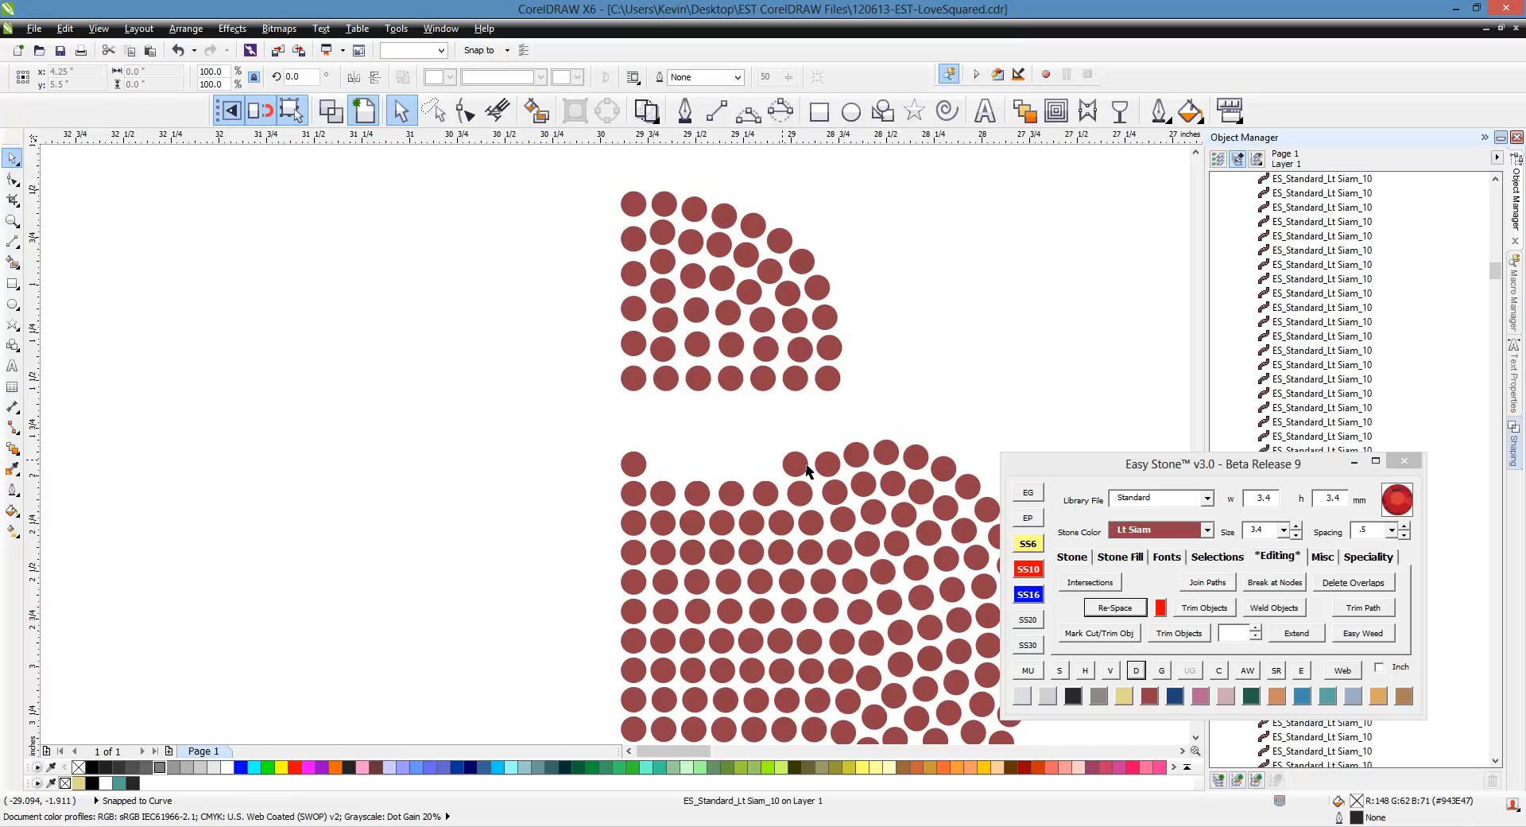
key(Delete)
click(835, 475)
key(Delete)
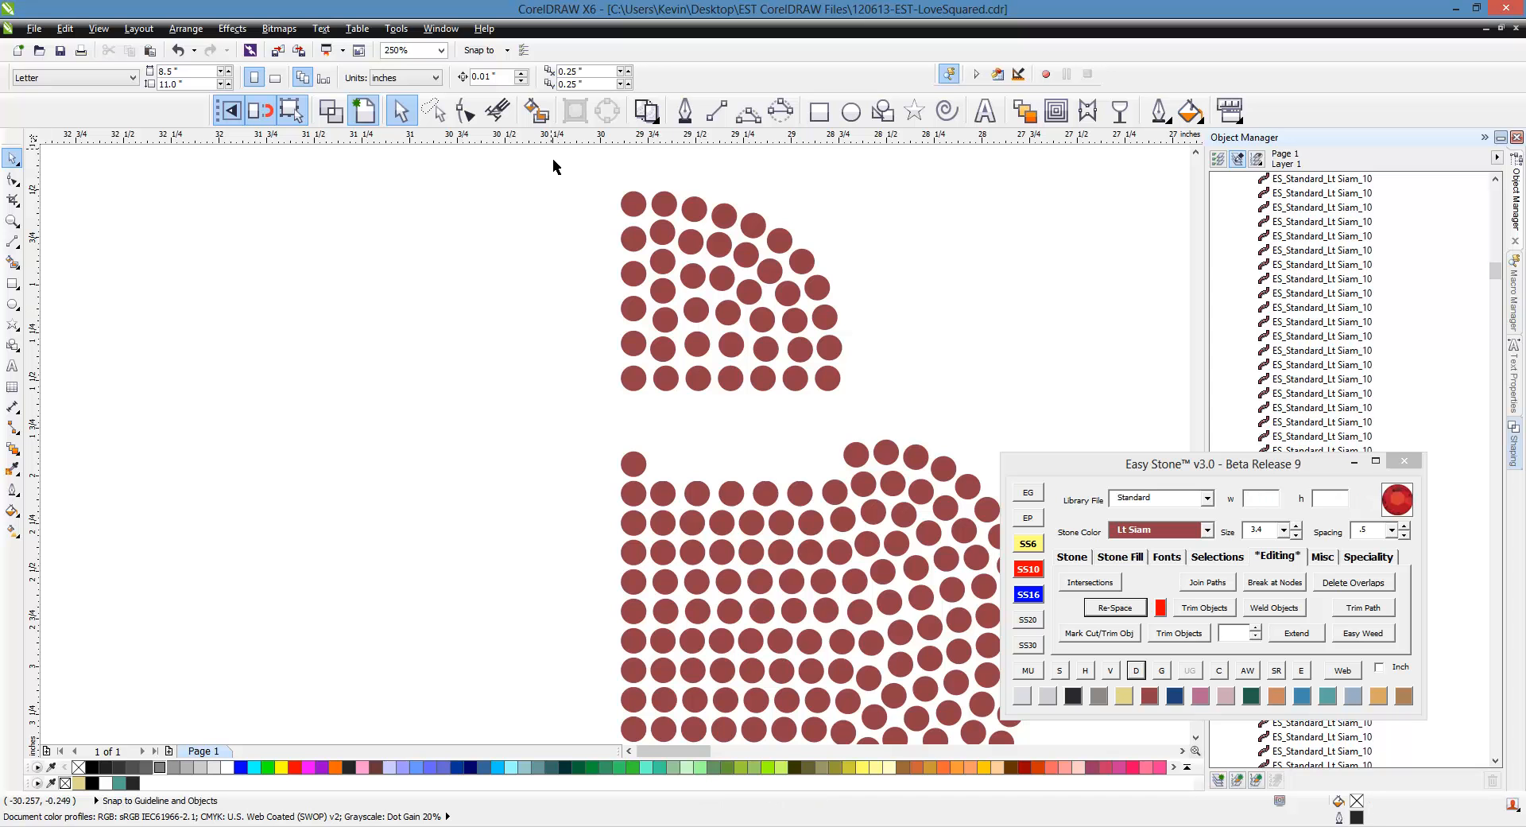
Move the whole upper section down so its lower-left stone snaps onto the remaining first stone of the middle section's top row.
drag(569, 174, 894, 412)
drag(643, 387, 644, 472)
scroll(778, 312, down, 1)
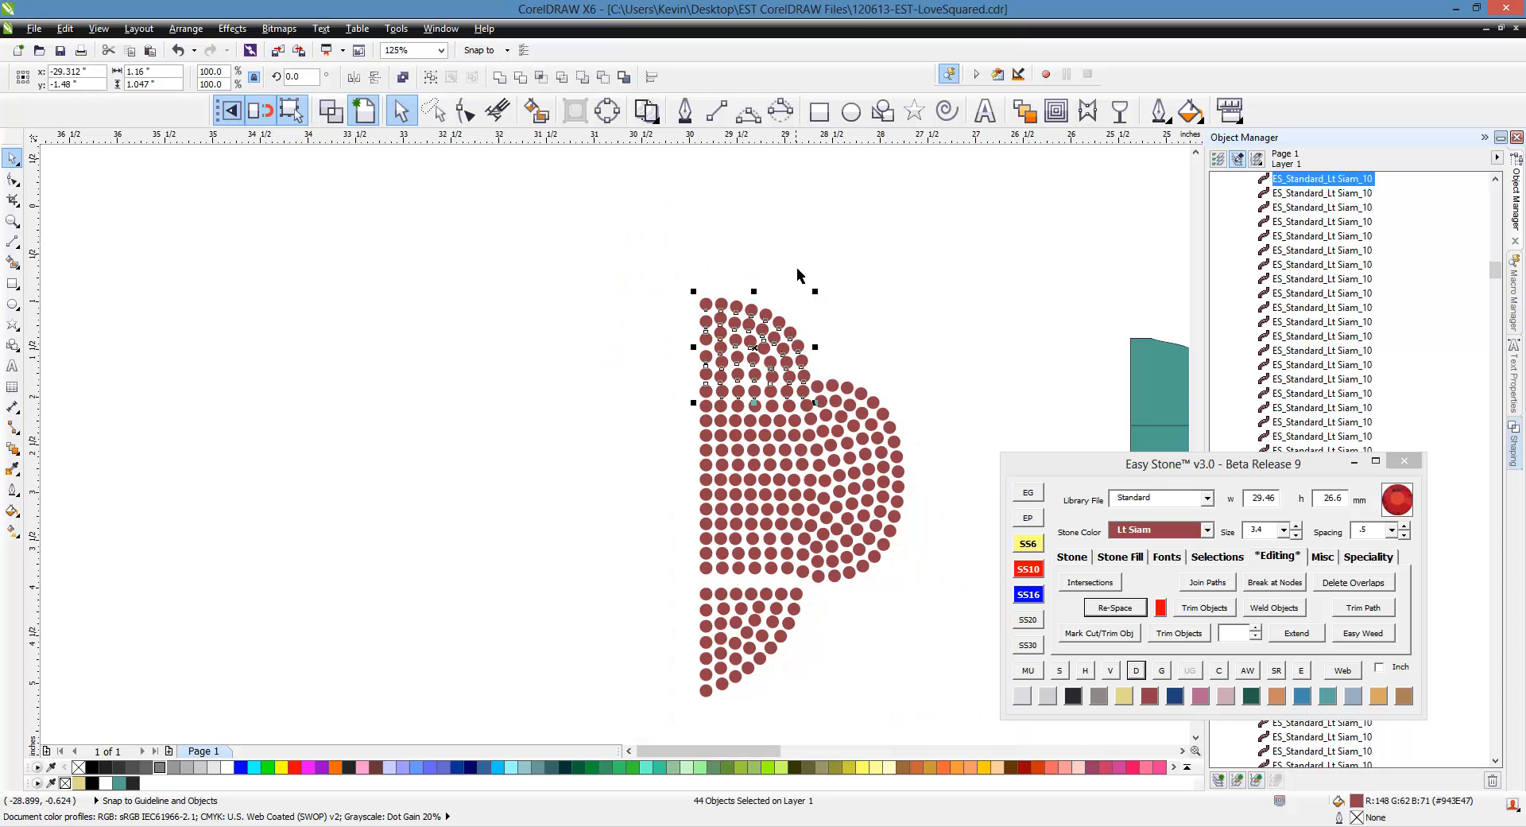
click(797, 273)
Delete the six stones after the first one in the middle section's bottom row.
scroll(760, 439, down, 2)
scroll(749, 546, up, 5)
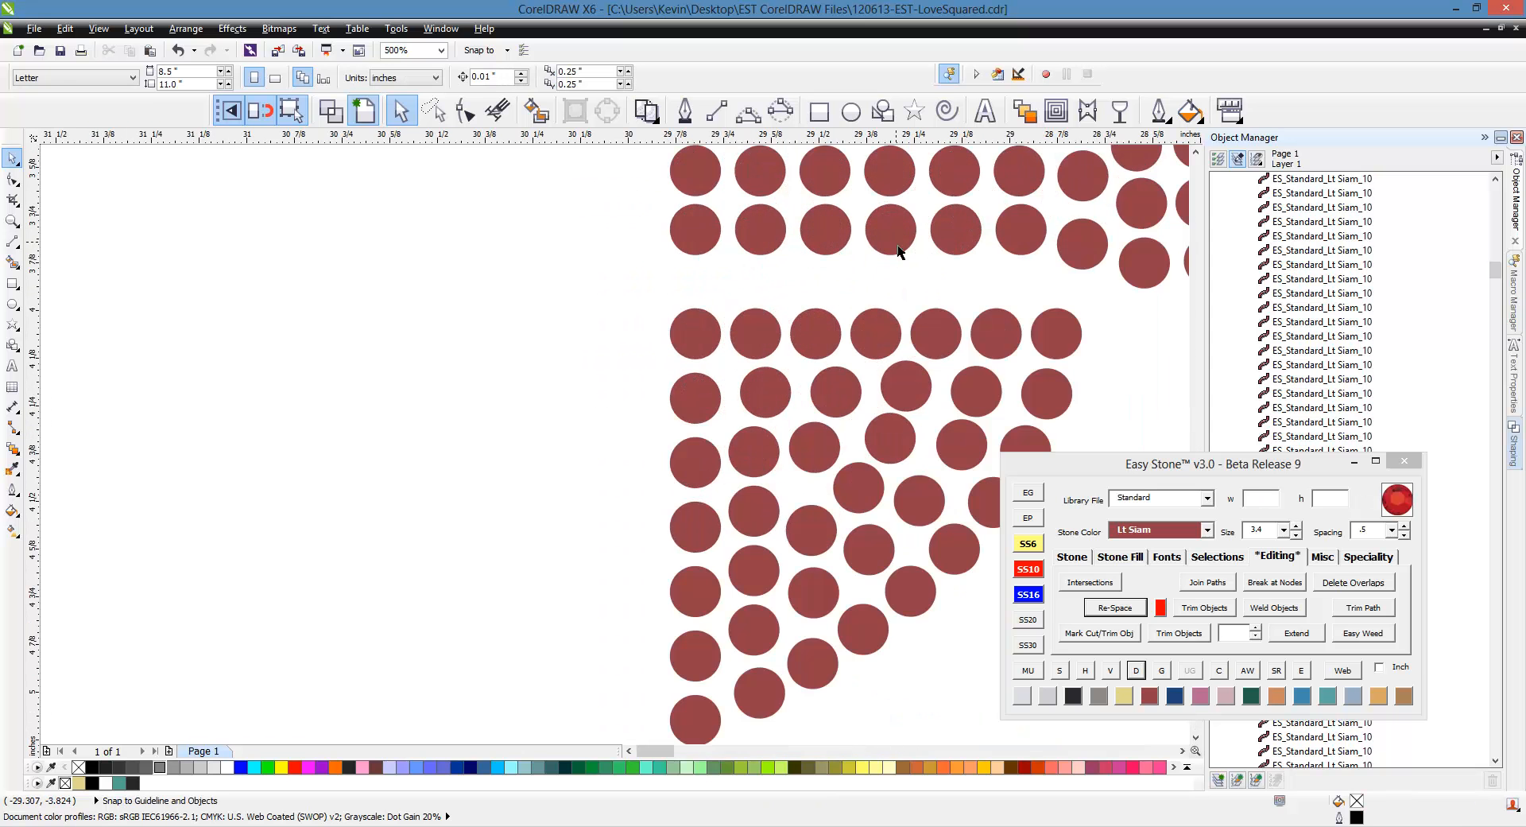
click(1075, 250)
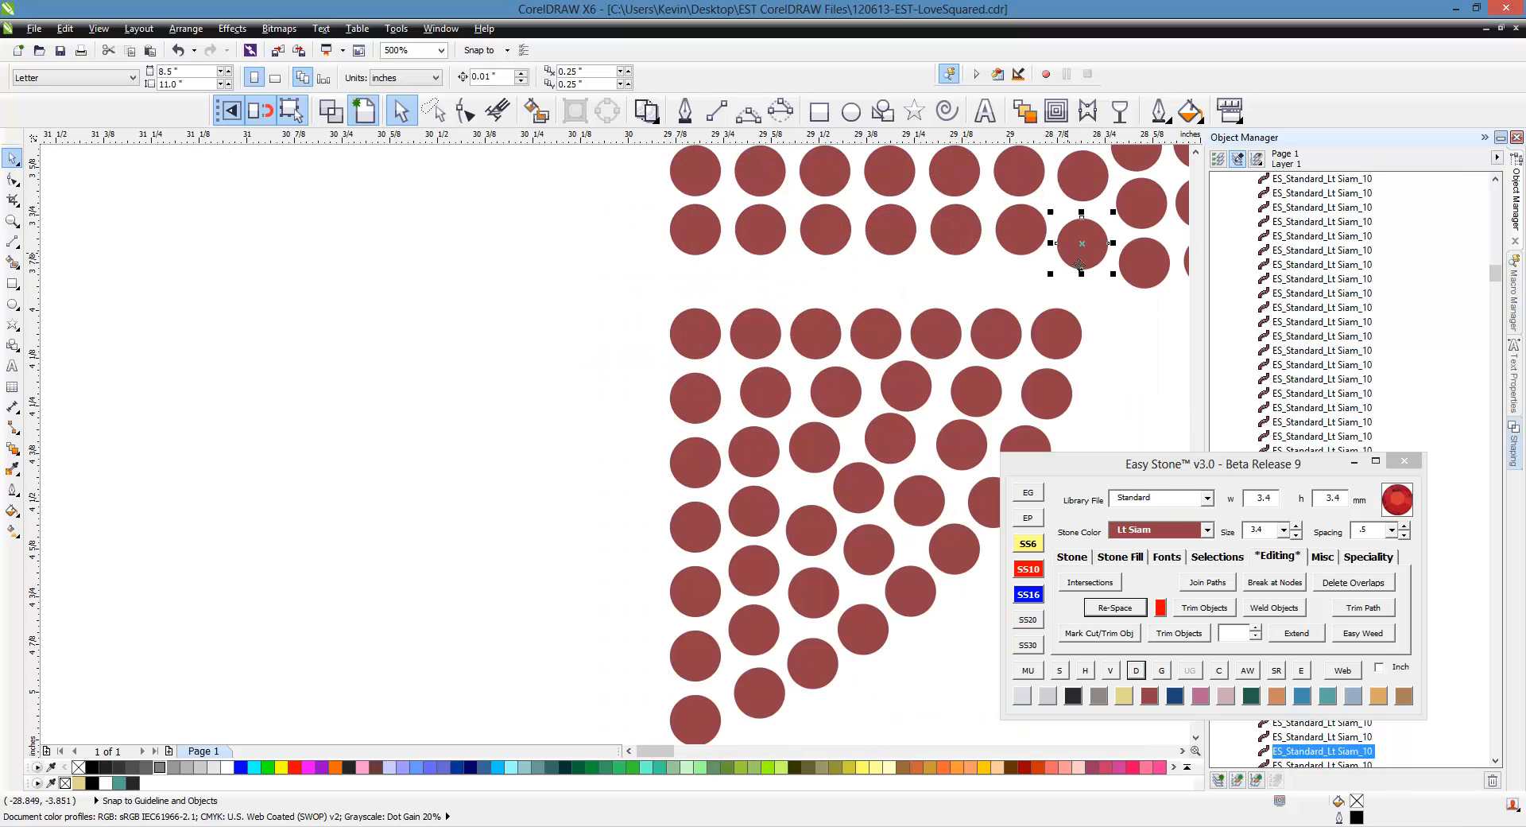
key(Delete)
click(1030, 244)
key(Delete)
click(971, 244)
key(Delete)
click(898, 244)
key(Delete)
click(825, 231)
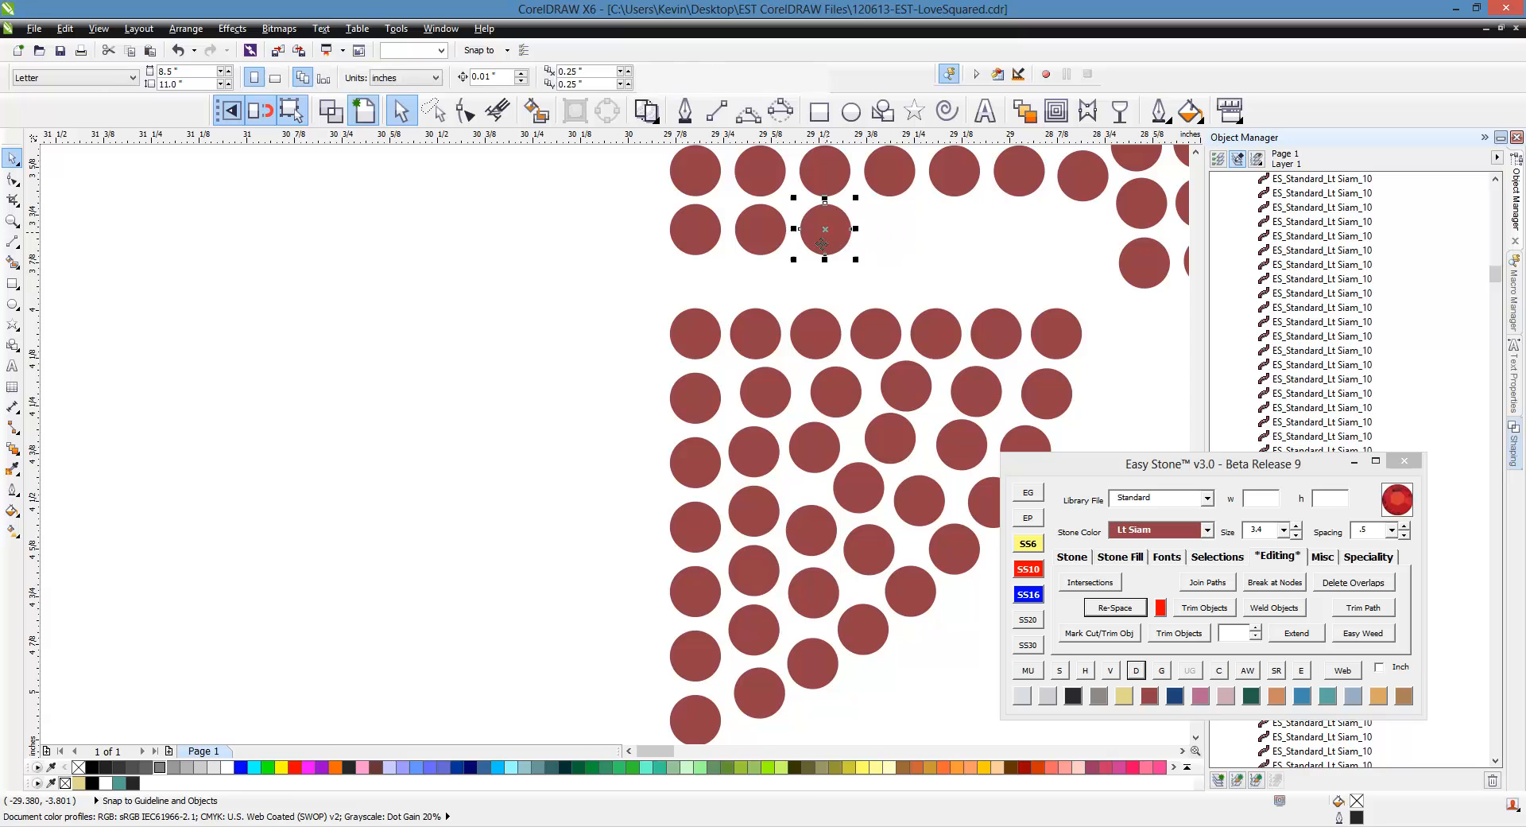
key(Delete)
click(760, 230)
key(Delete)
Move the whole lower section up so its upper-left stone snaps onto the remaining first stone of the middle section's bottom row.
scroll(649, 279, down, 1)
drag(603, 280, 858, 501)
scroll(651, 346, up, 1)
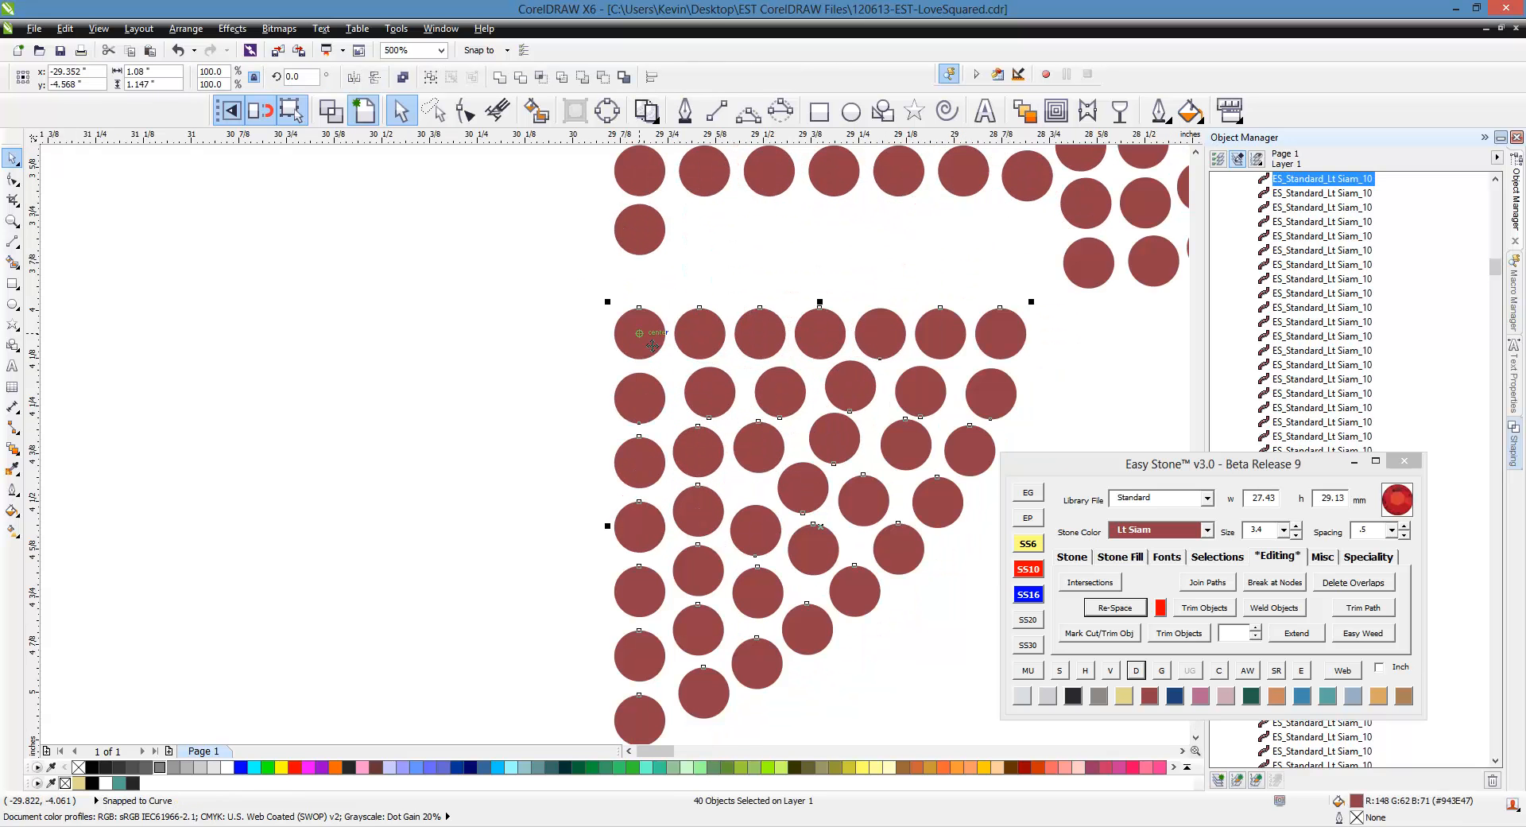
drag(652, 346, 653, 242)
scroll(698, 368, down, 1)
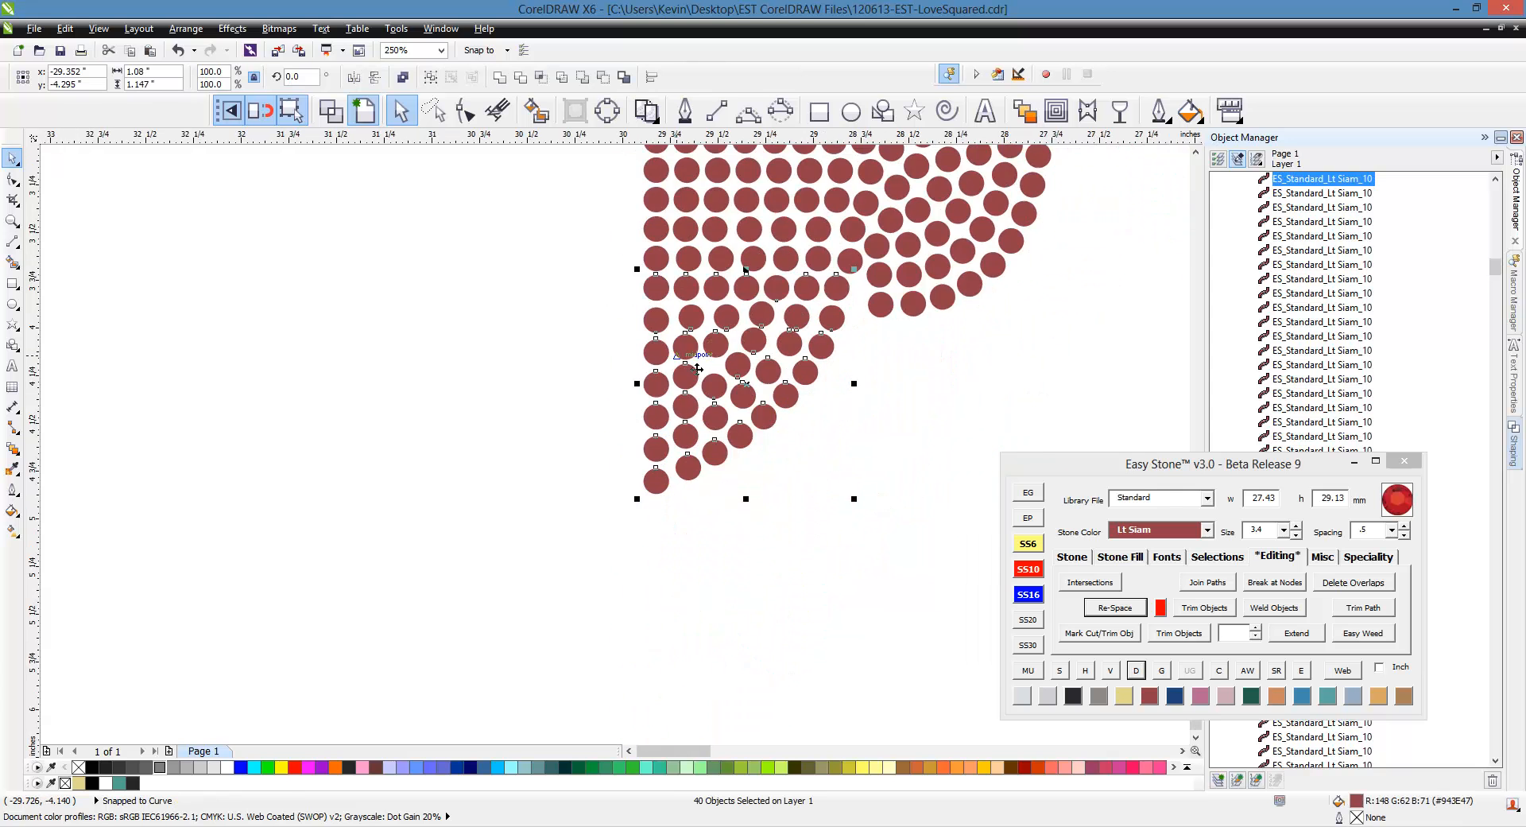
click(896, 360)
Place an overlapping copy of the outer arc's lower end stone just to its left, toward the lower section.
scroll(874, 318, up, 2)
scroll(518, 347, up, 2)
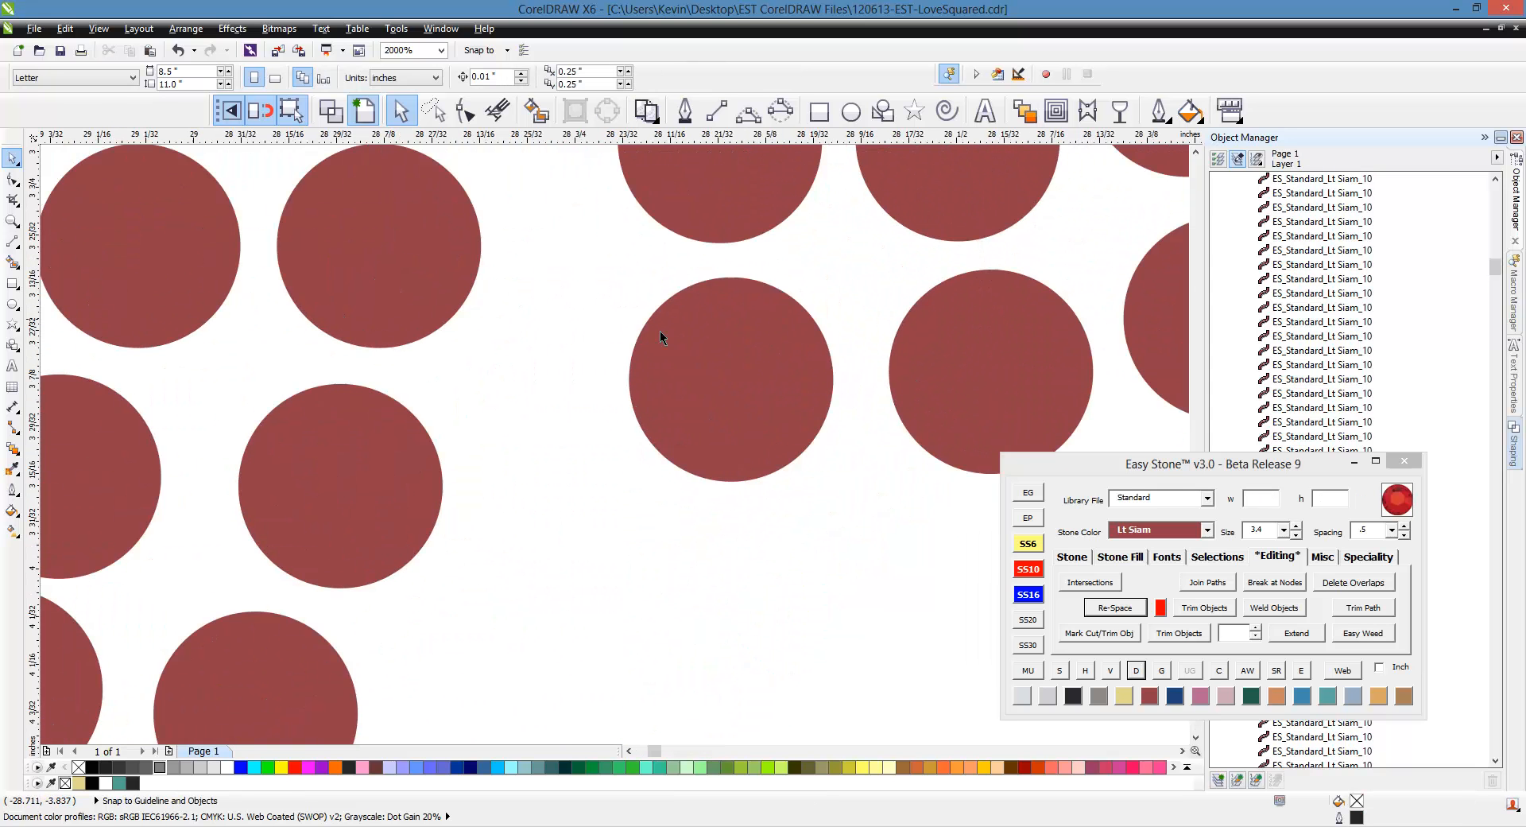
drag(660, 330, 615, 335)
scroll(553, 423, down, 4)
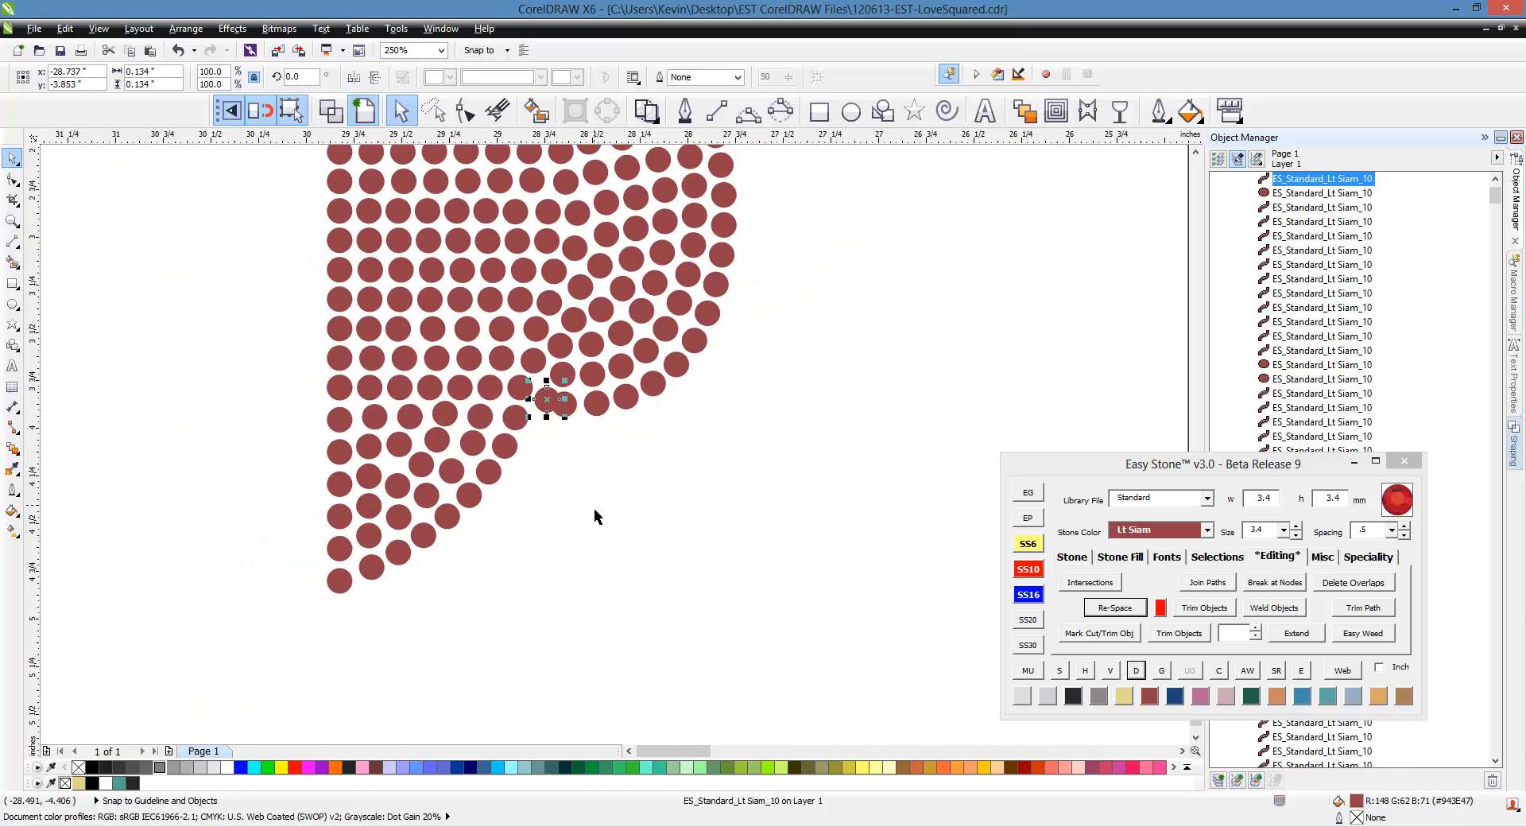
Re-space the middle section's outer arc stones evenly, from the lower row's end stone up to the junction with the upper section.
click(597, 515)
scroll(566, 404, up, 1)
click(480, 381)
shift+click(521, 417)
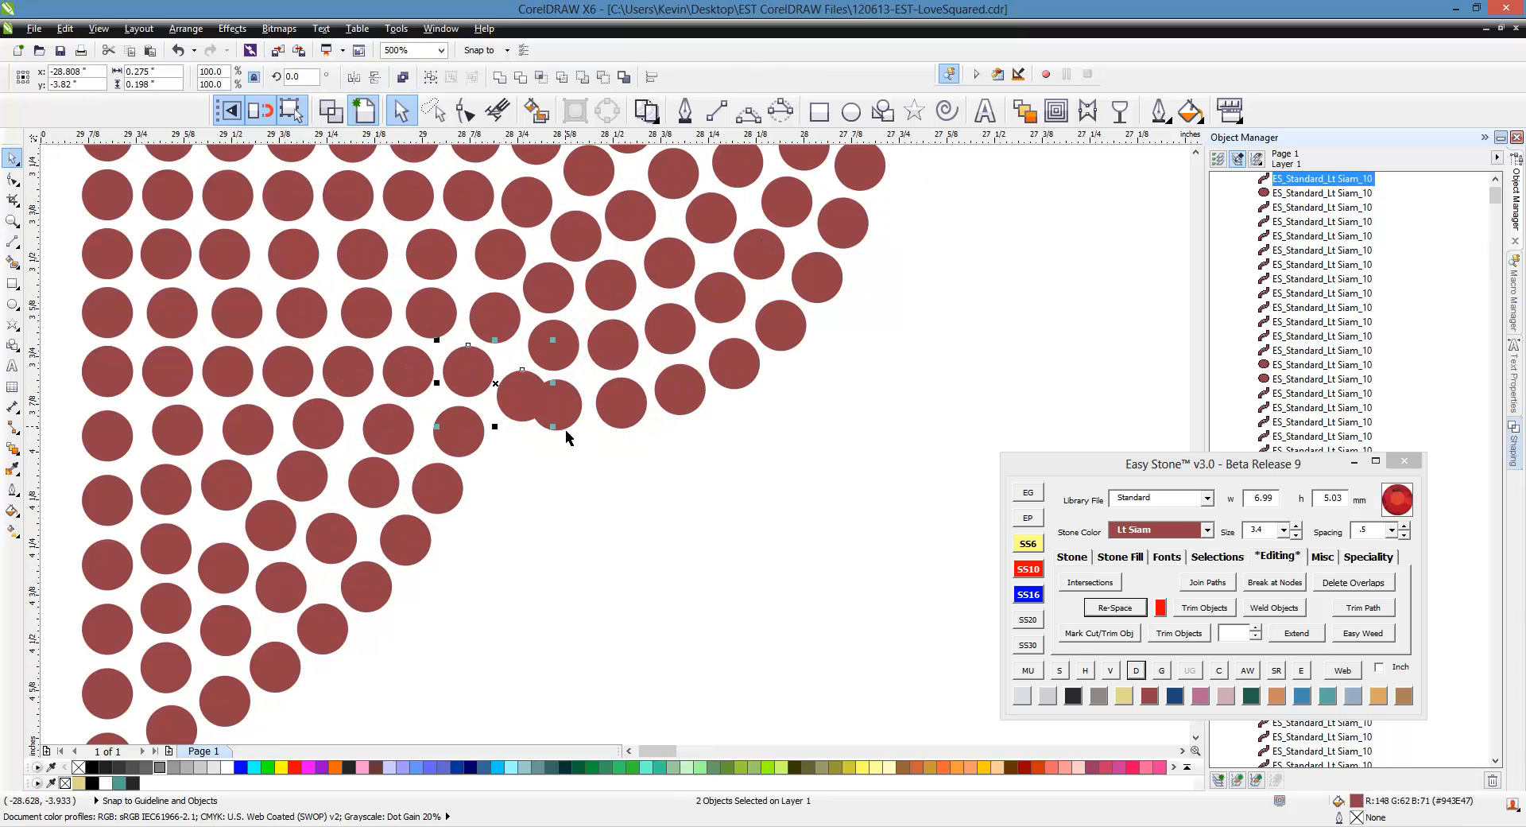
shift+click(565, 428)
shift+click(627, 426)
shift+click(674, 404)
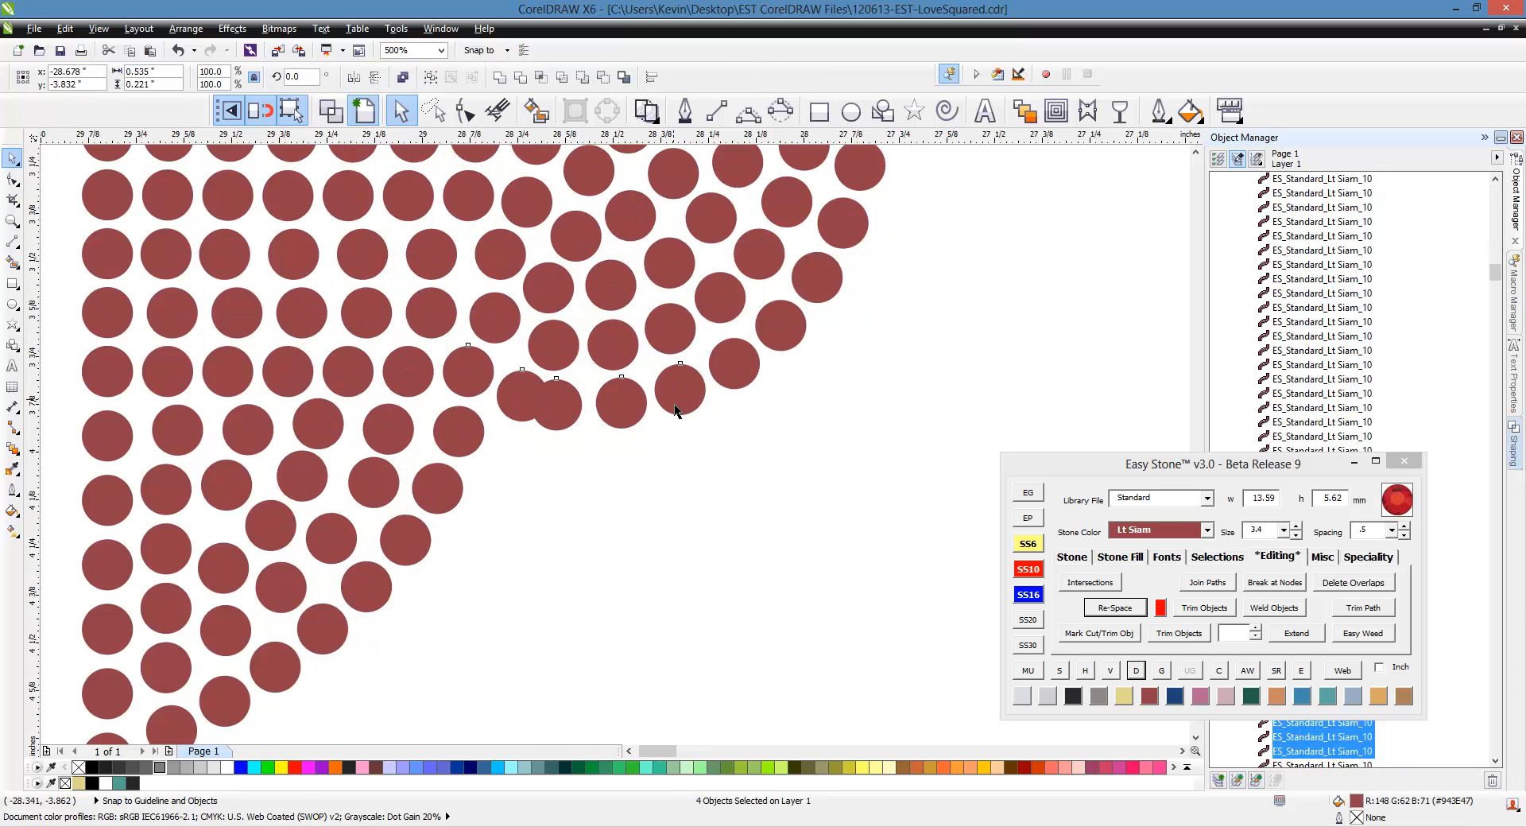
shift+click(828, 286)
shift+click(850, 232)
scroll(745, 555, down, 2)
scroll(756, 453, up, 1)
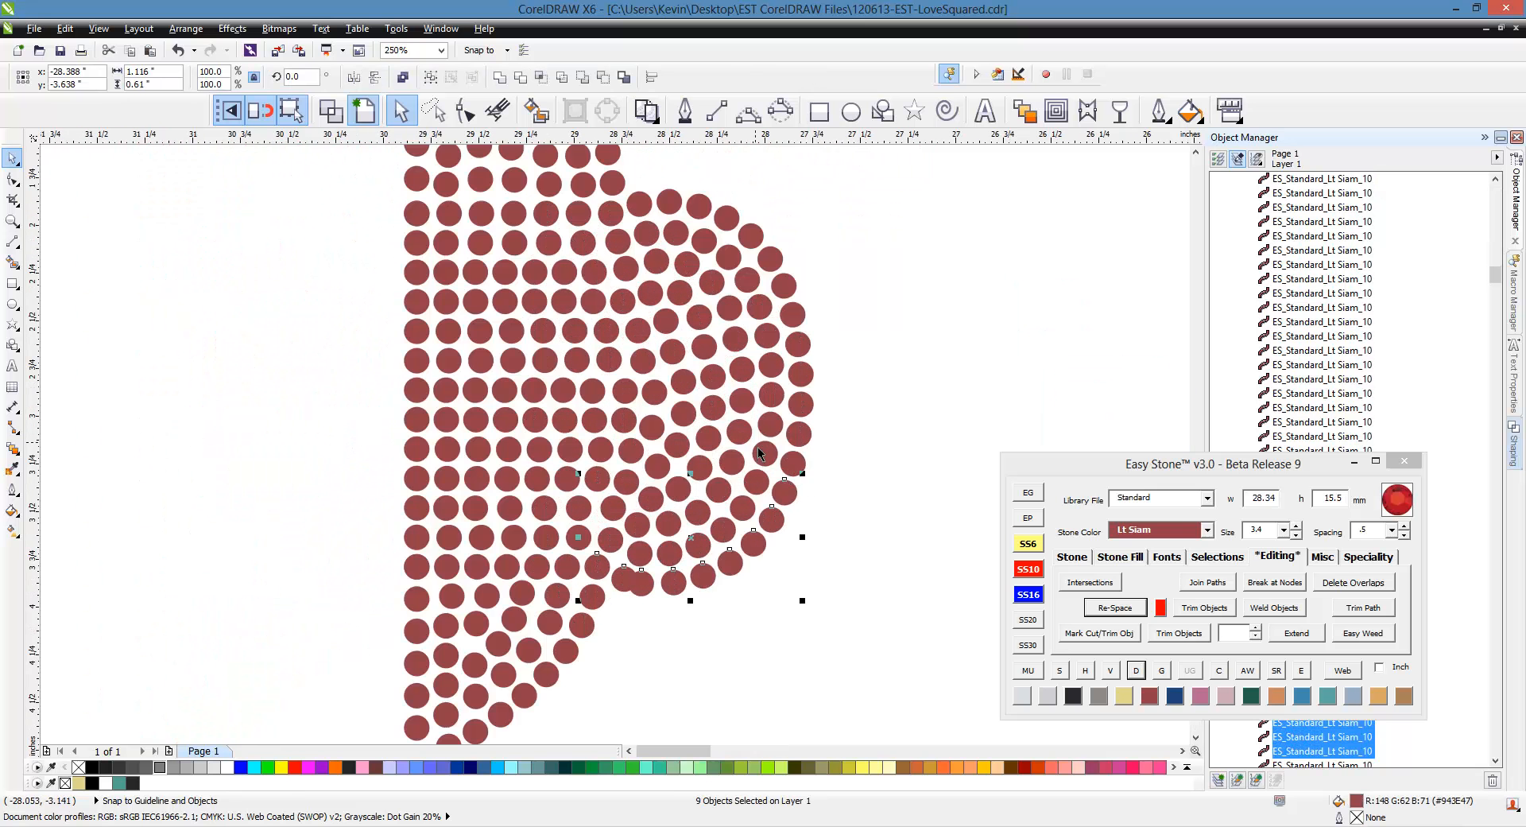
shift+click(798, 467)
shift+click(803, 435)
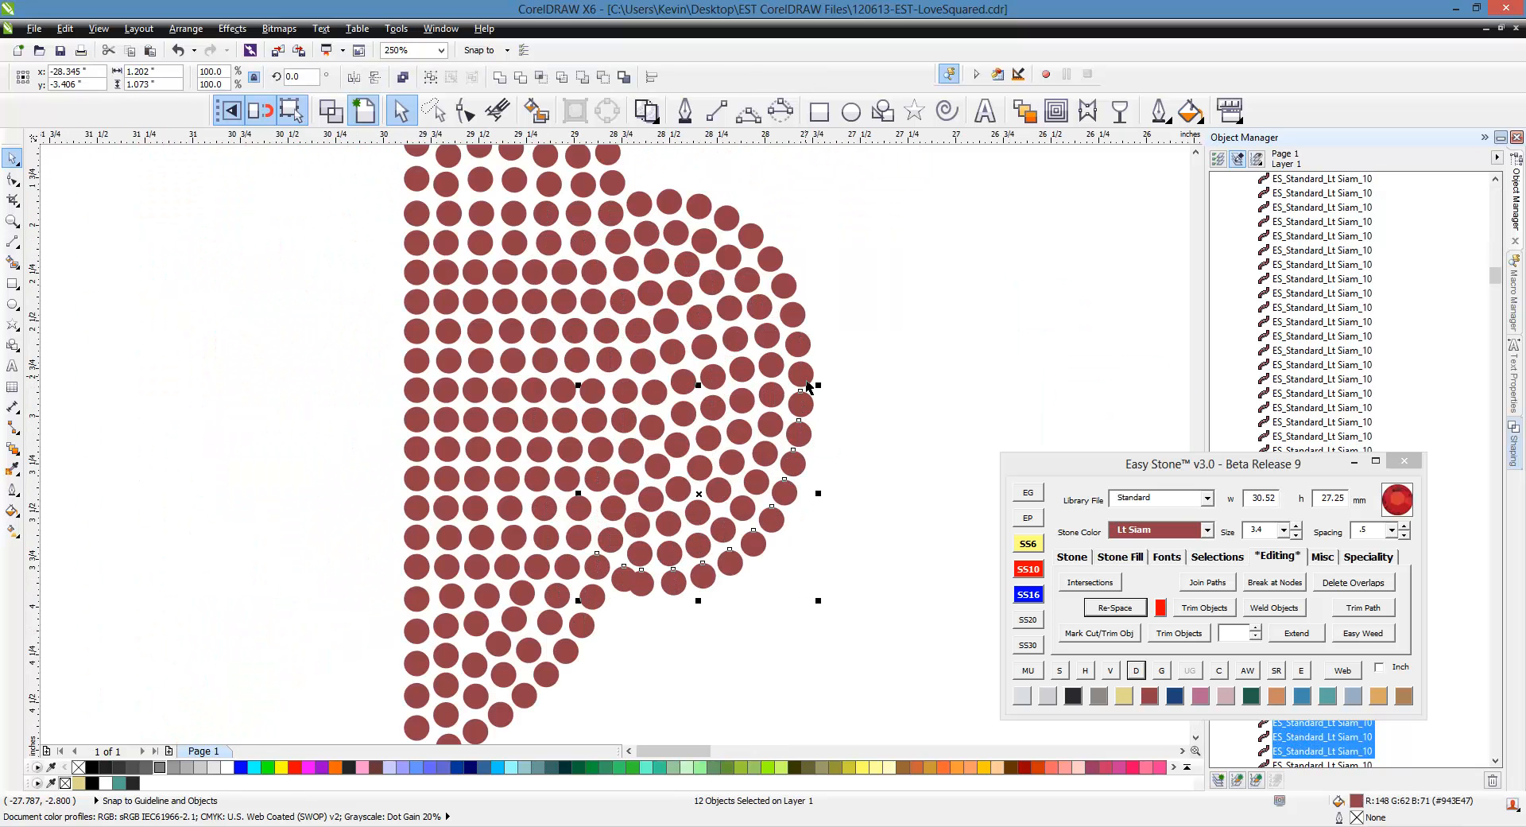
shift+click(802, 376)
shift+click(793, 344)
shift+click(792, 314)
shift+click(772, 267)
shift+click(707, 210)
scroll(667, 209, up, 2)
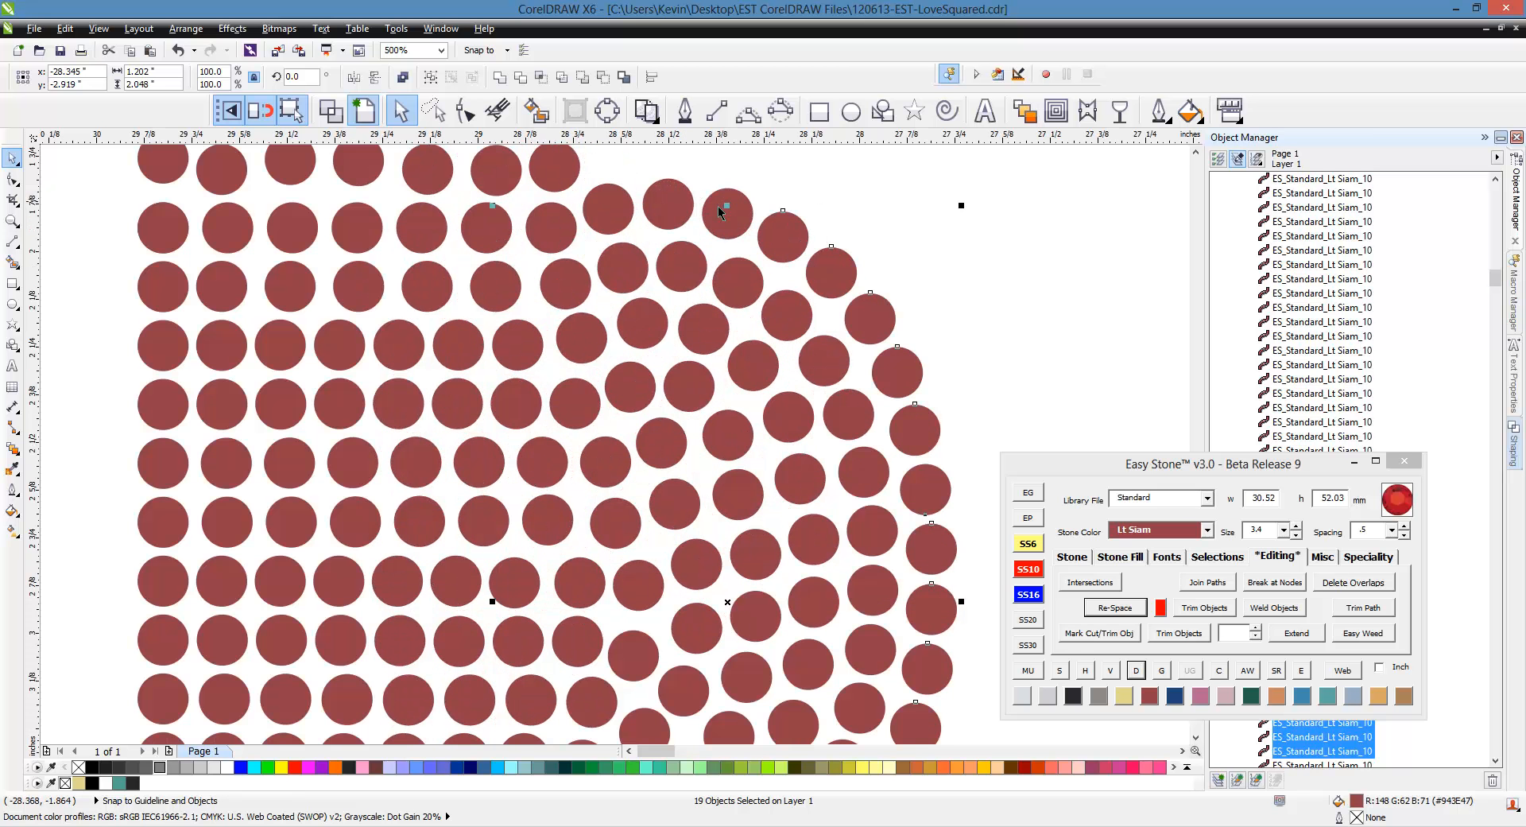
shift+click(717, 209)
shift+click(658, 218)
shift+click(609, 226)
shift+click(559, 236)
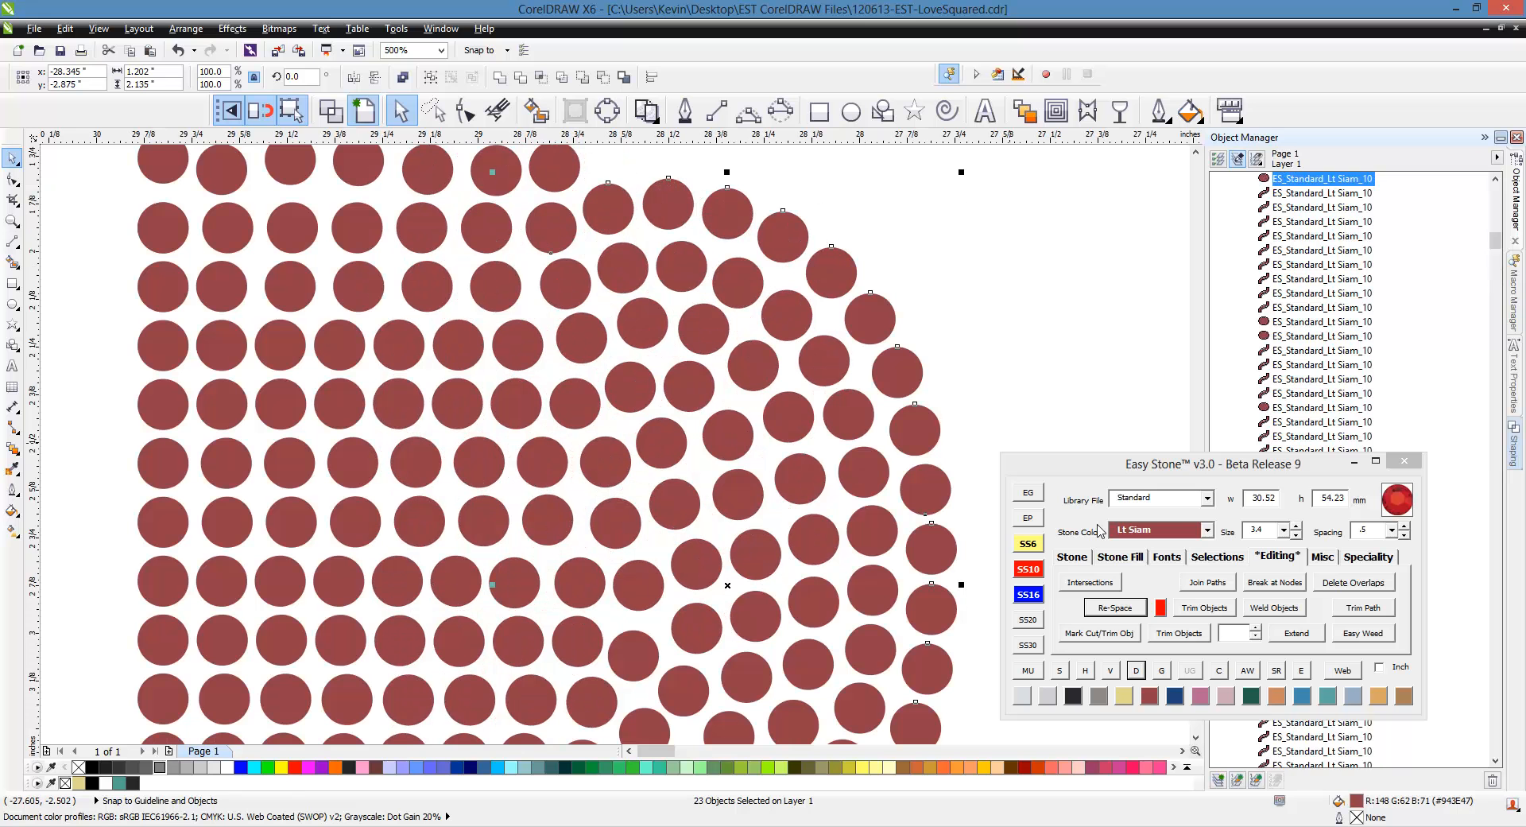
click(1115, 607)
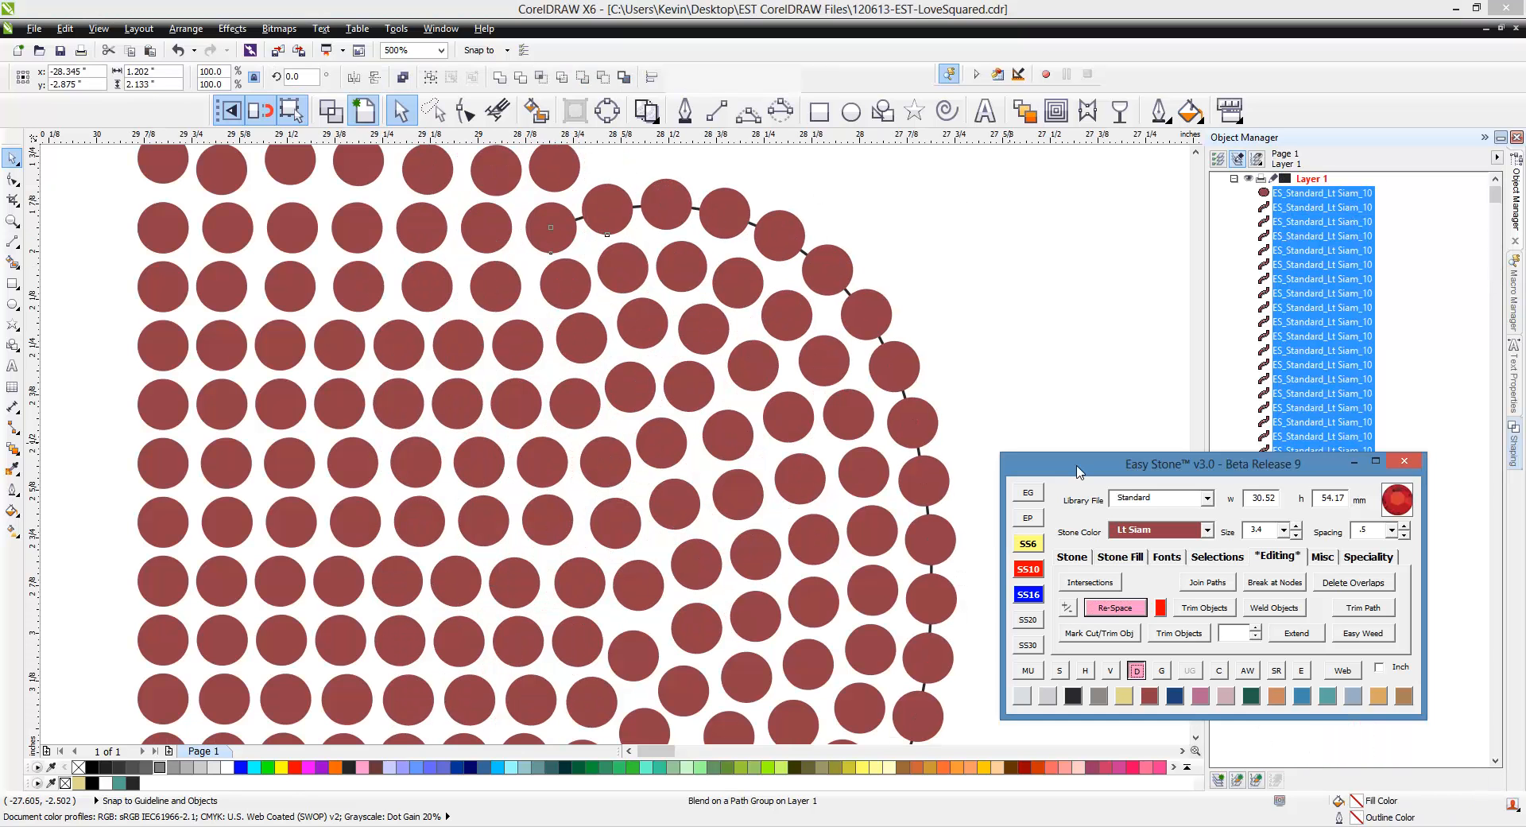
click(986, 293)
Mirror a copy of the complete stone-filled half horizontally to its left side.
scroll(890, 445, down, 4)
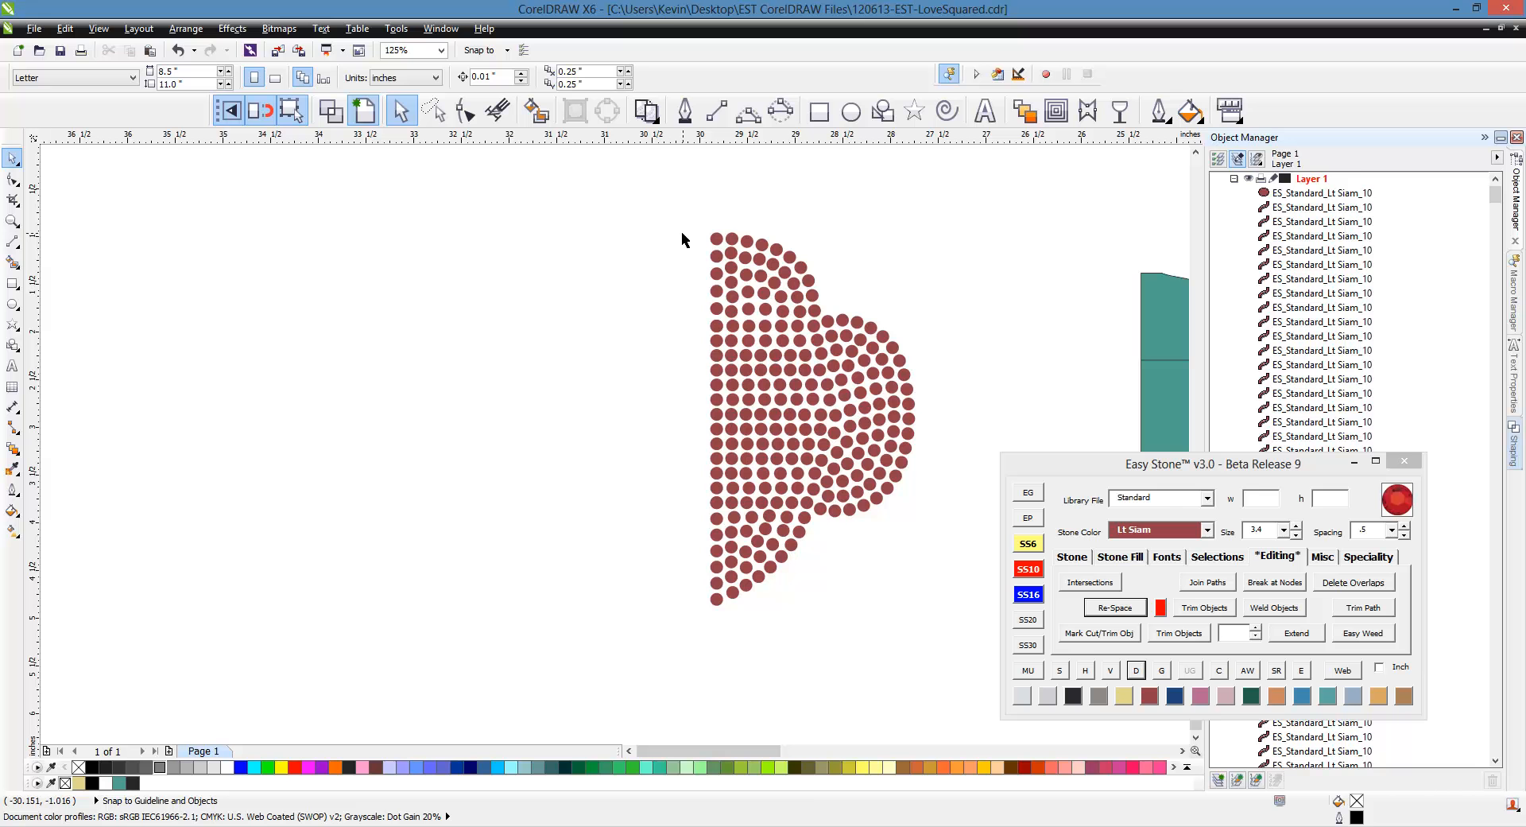
drag(866, 507, 971, 645)
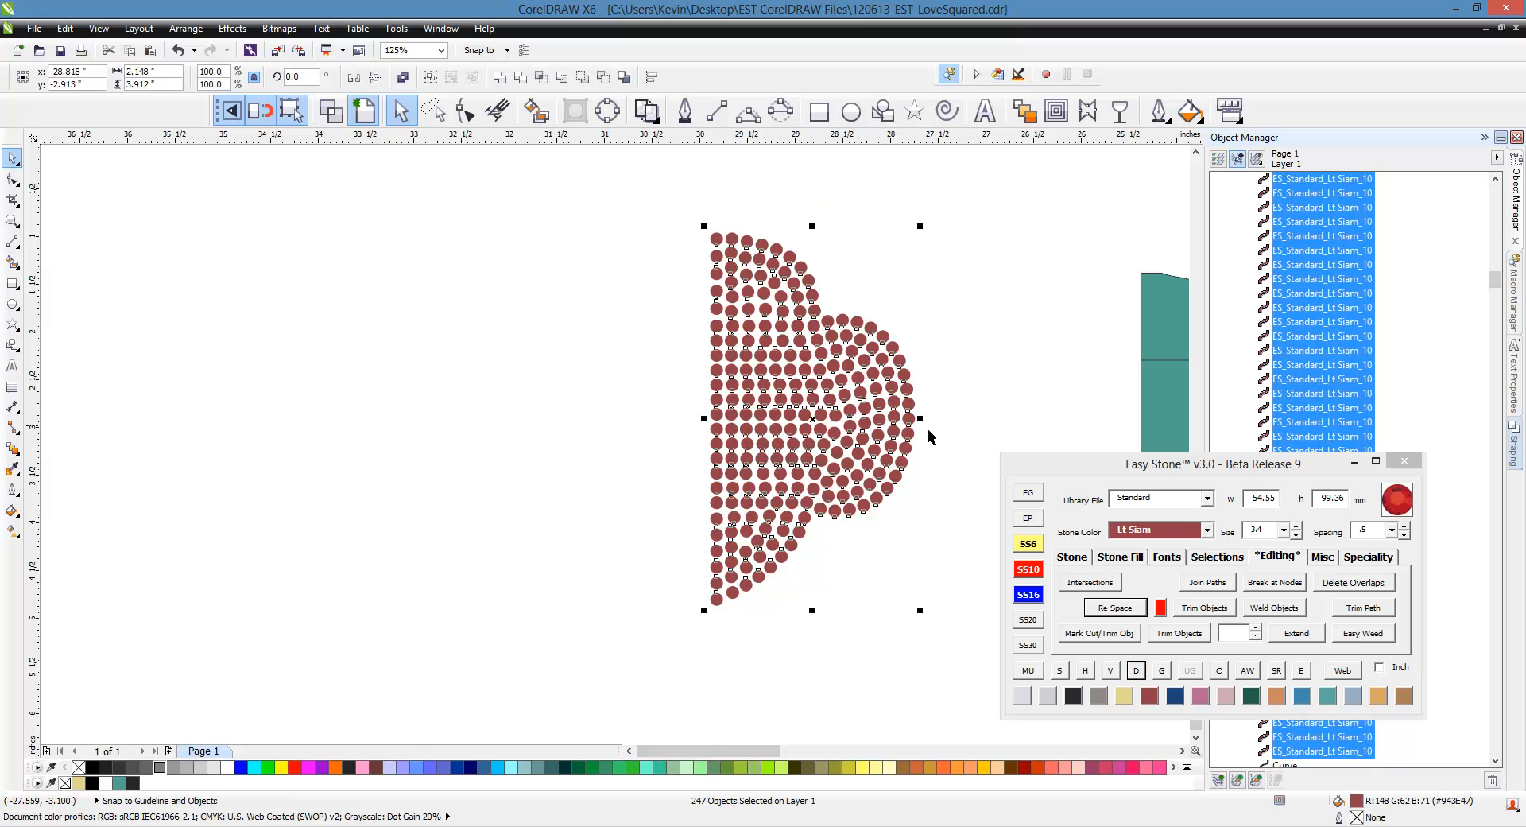
drag(932, 431, 664, 469)
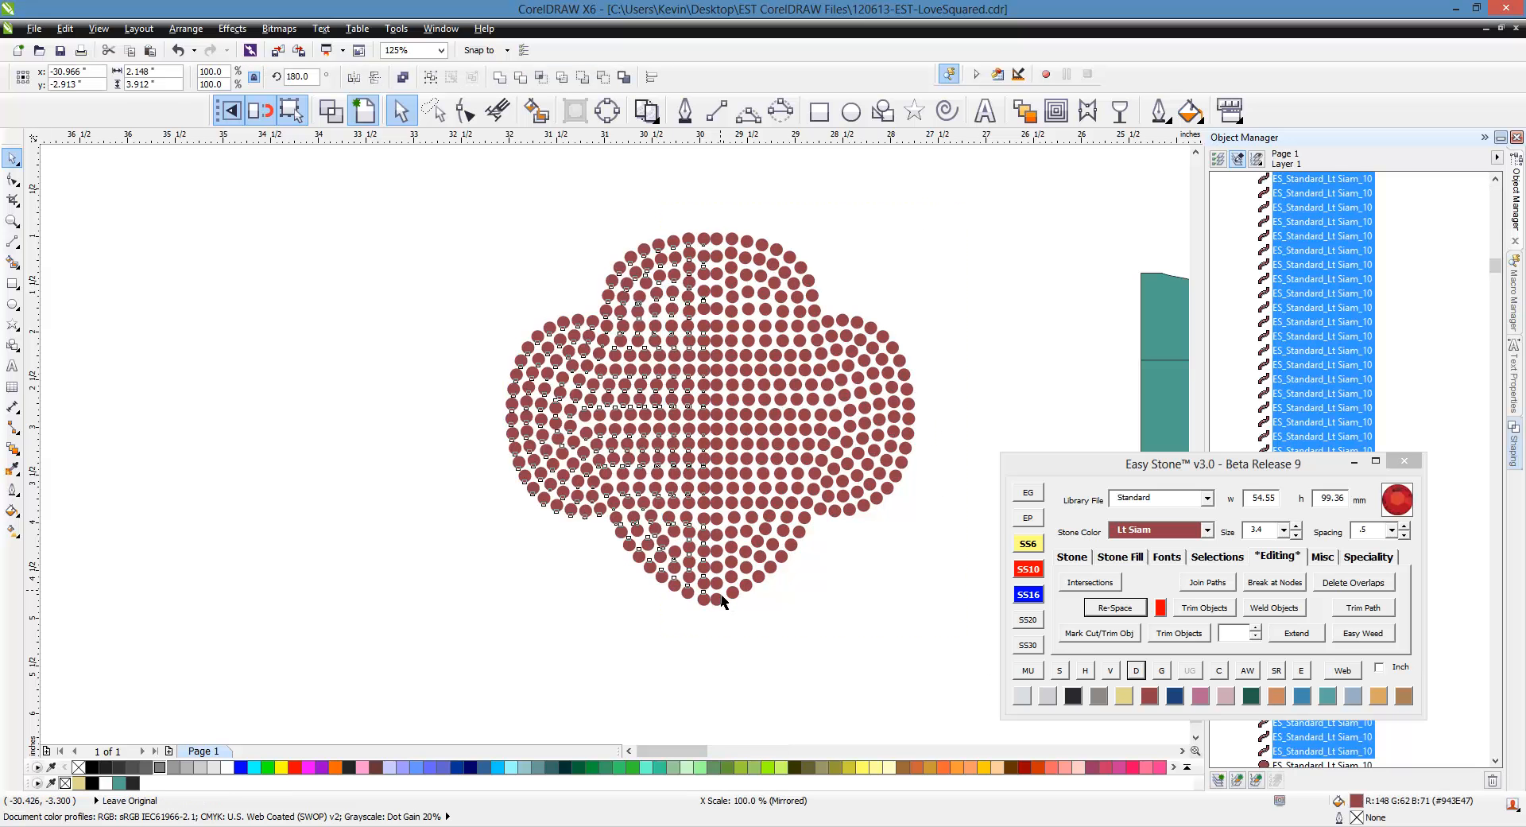
Move the mirrored half right so its straight centre column lies exactly over the original half's centre column.
scroll(699, 616, up, 4)
drag(688, 623, 736, 623)
scroll(662, 613, down, 1)
click(634, 613)
Remove the duplicate stones from the whole trefoil where the two halves overlap along the centre column.
scroll(689, 556, down, 2)
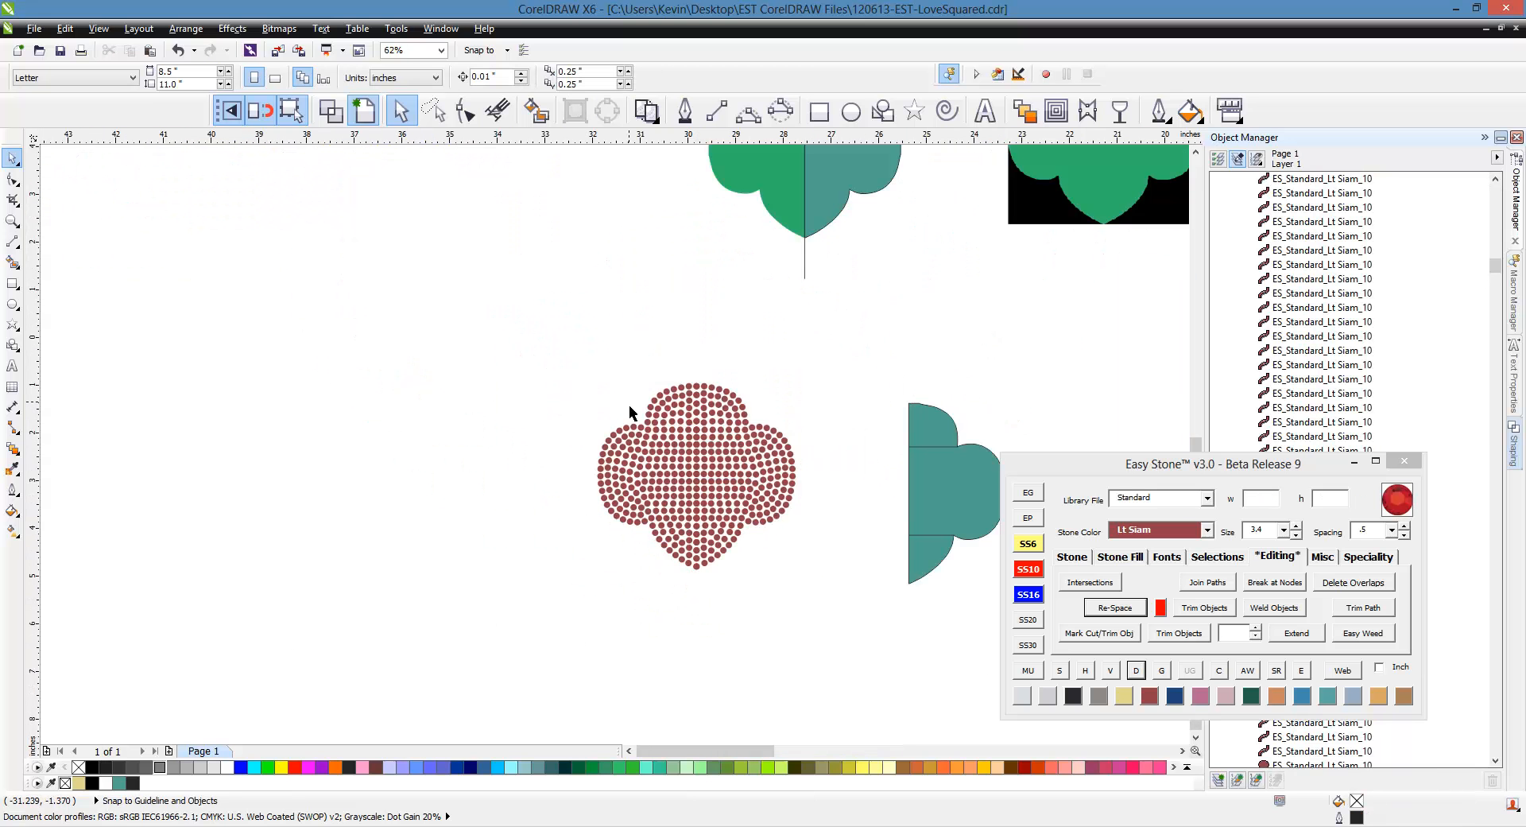
scroll(628, 403, up, 1)
scroll(600, 330, down, 1)
drag(506, 294, 826, 575)
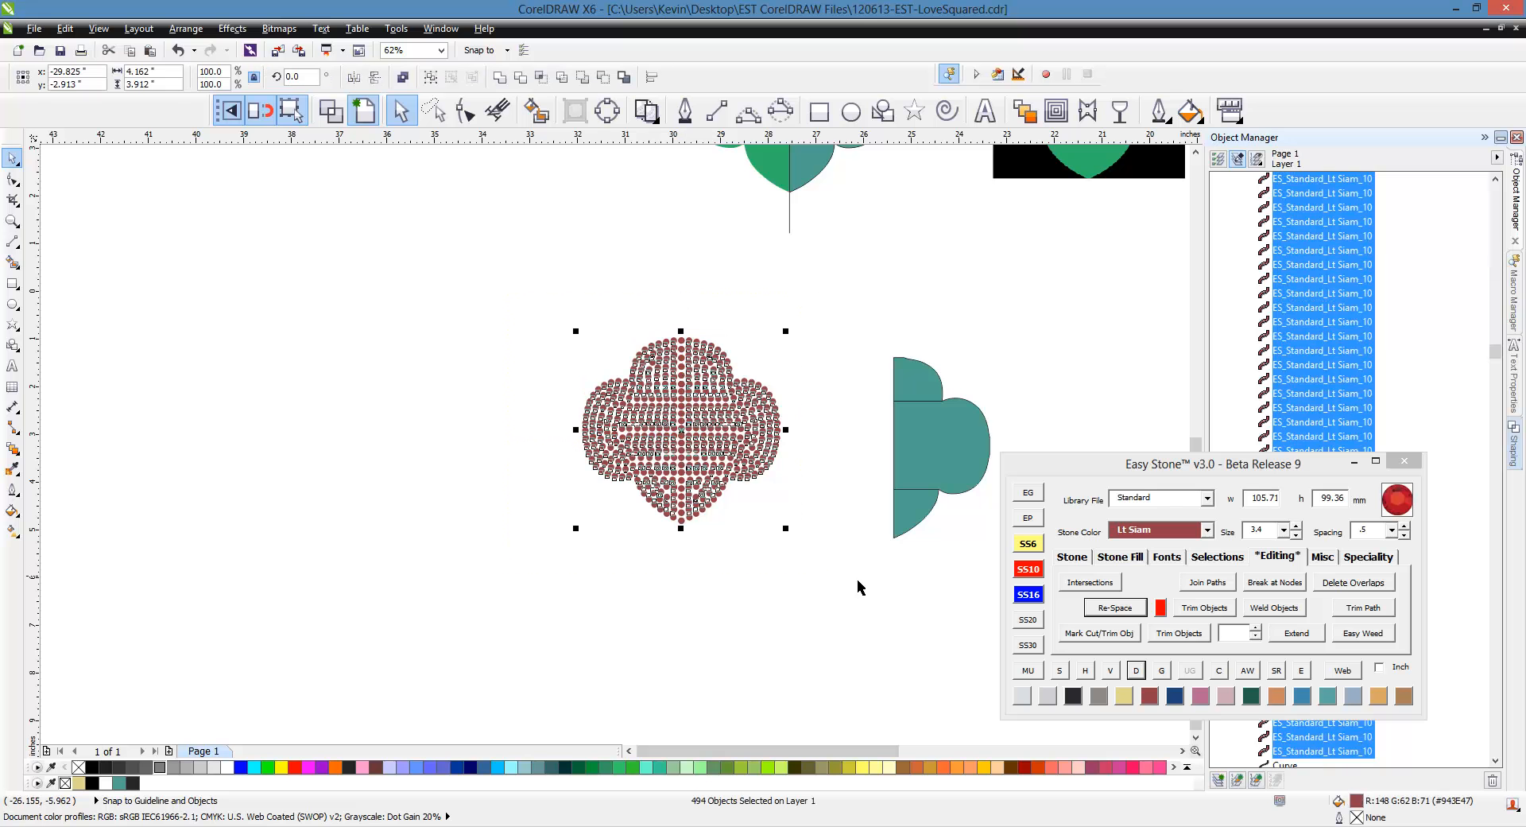
click(1219, 672)
click(885, 457)
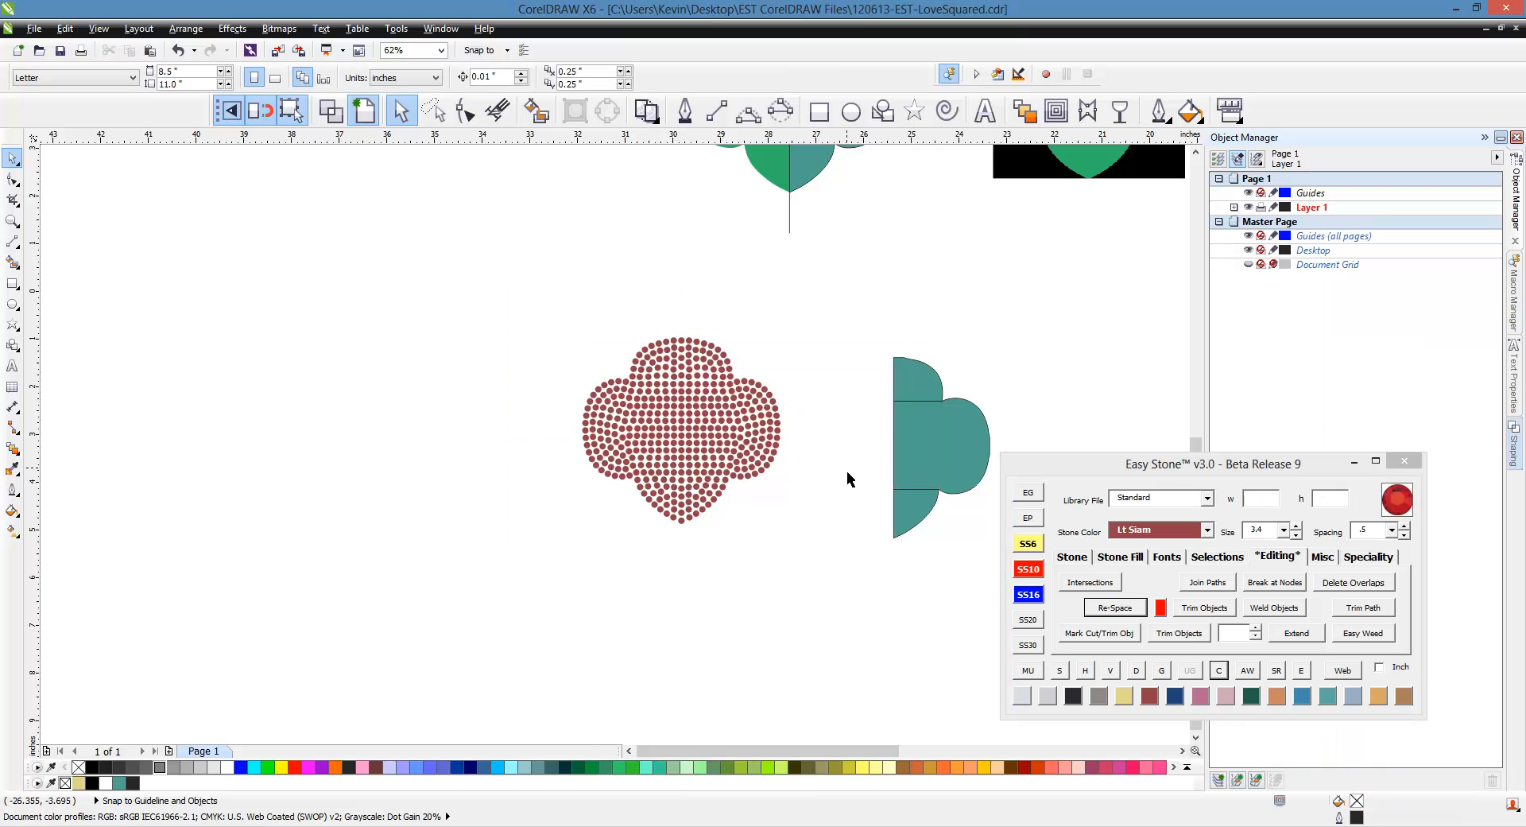
Recolour all the trefoil's stones Emerald Green.
scroll(678, 373, up, 1)
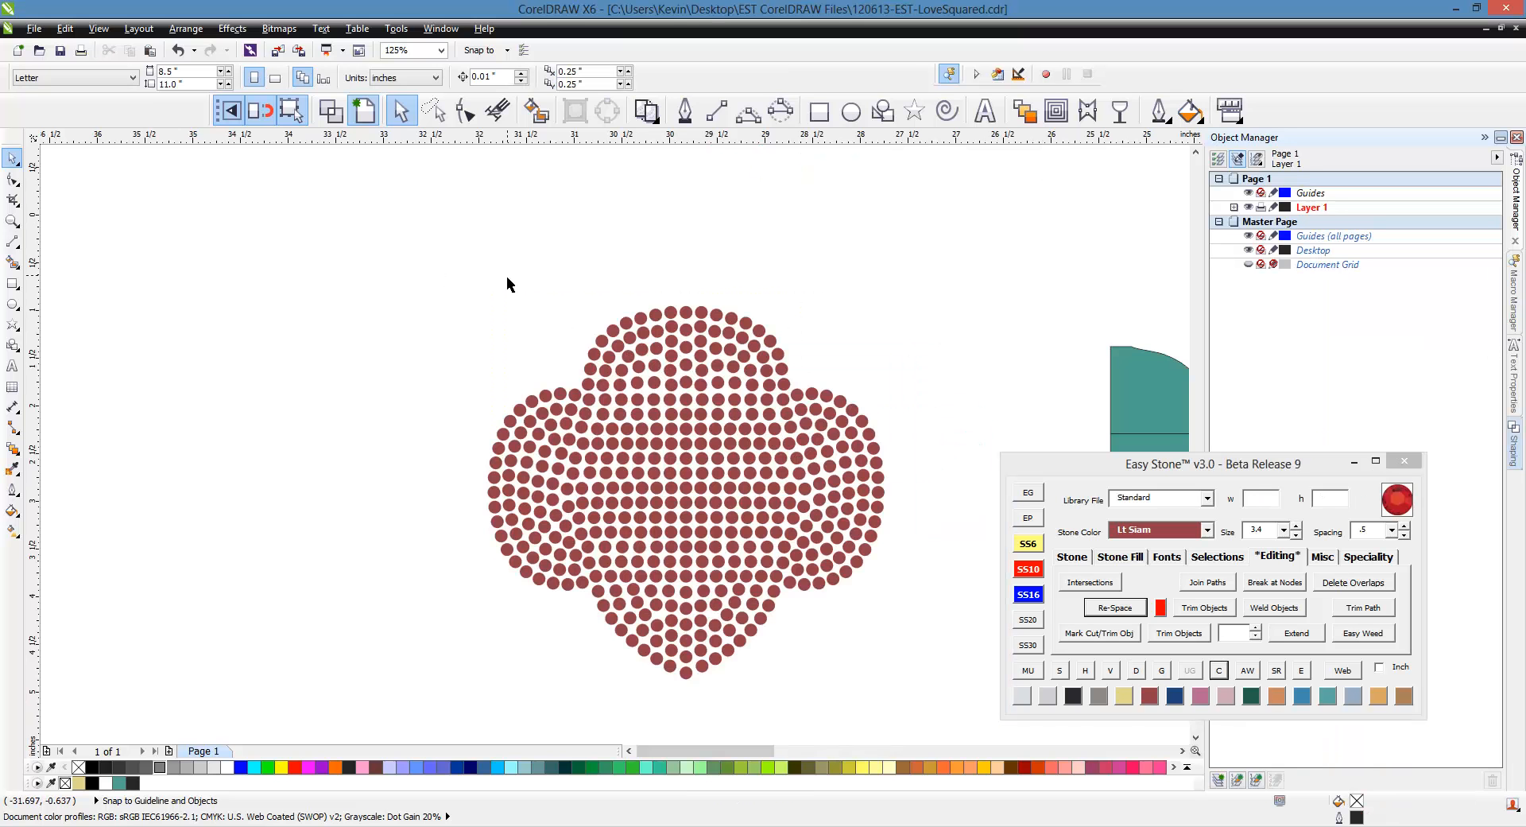
drag(418, 250, 668, 493)
drag(937, 702, 948, 708)
click(1252, 697)
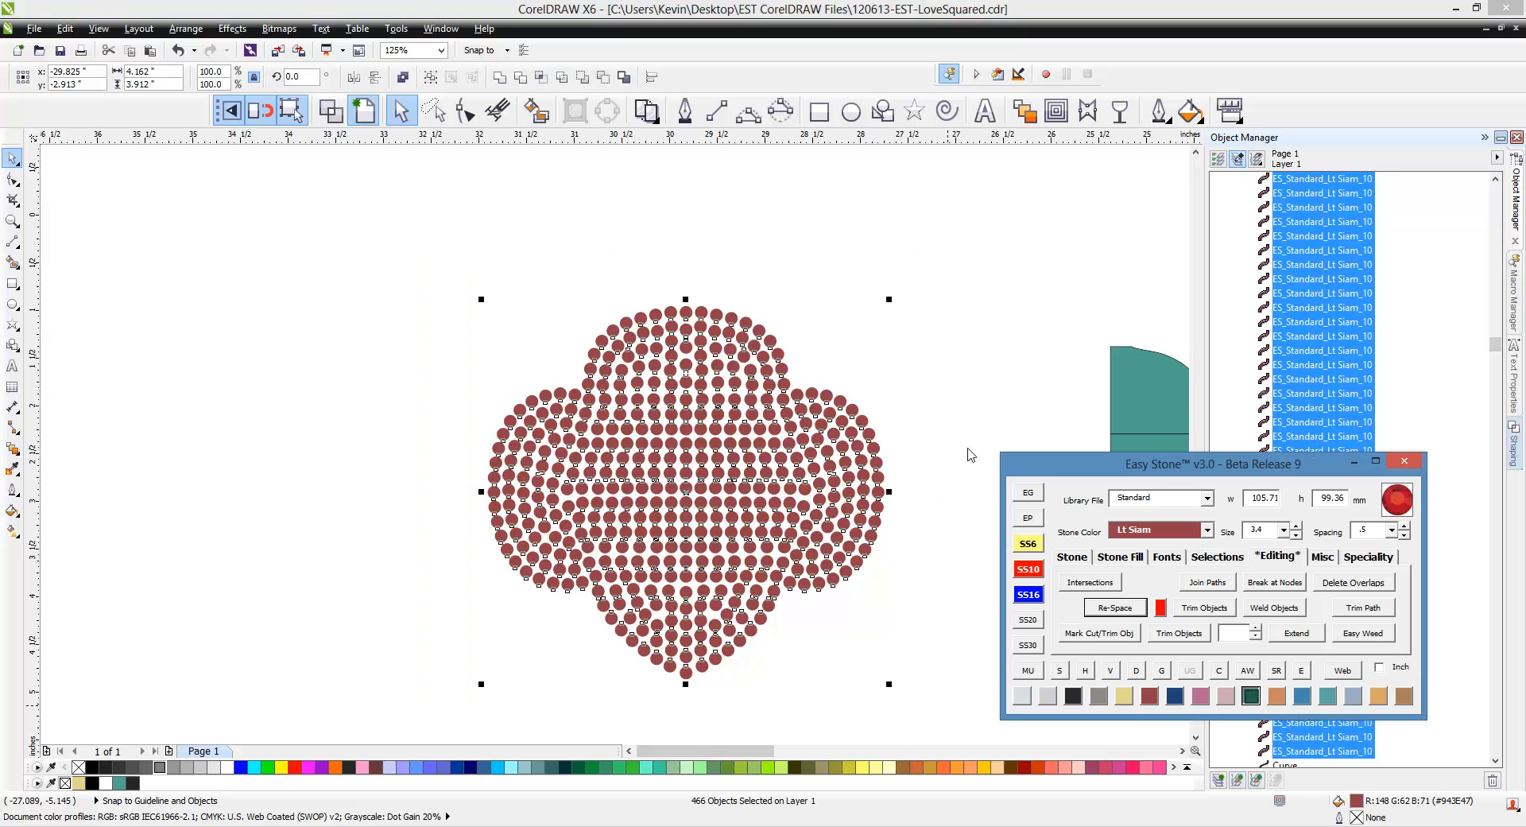
drag(950, 224, 389, 713)
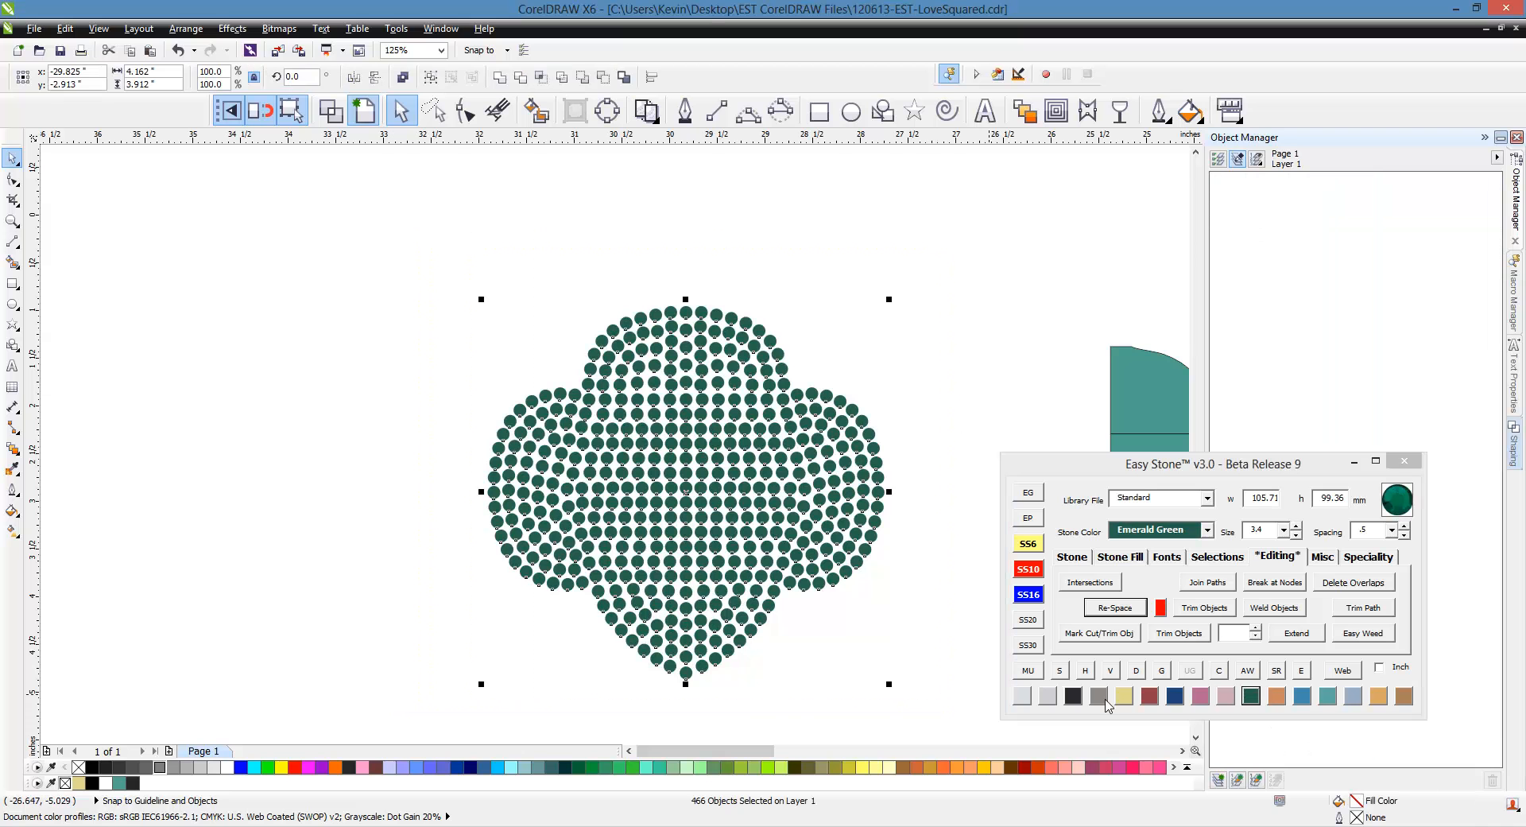
Add a black weed box behind the trefoil and run the rhinestone simulation on all its stones.
click(1248, 671)
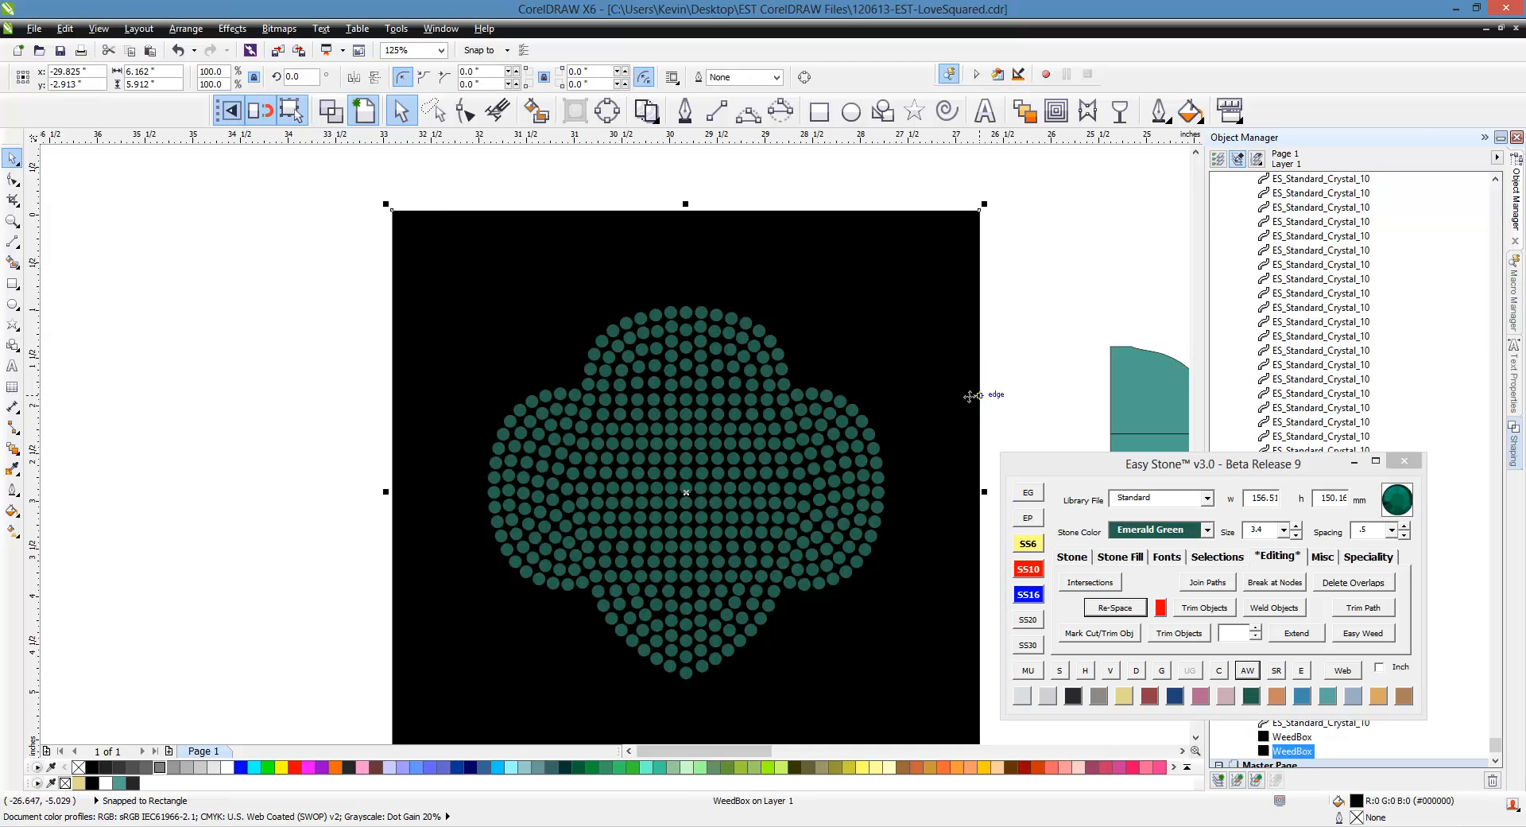
click(340, 250)
scroll(386, 245, down, 1)
drag(323, 240, 691, 488)
click(1059, 670)
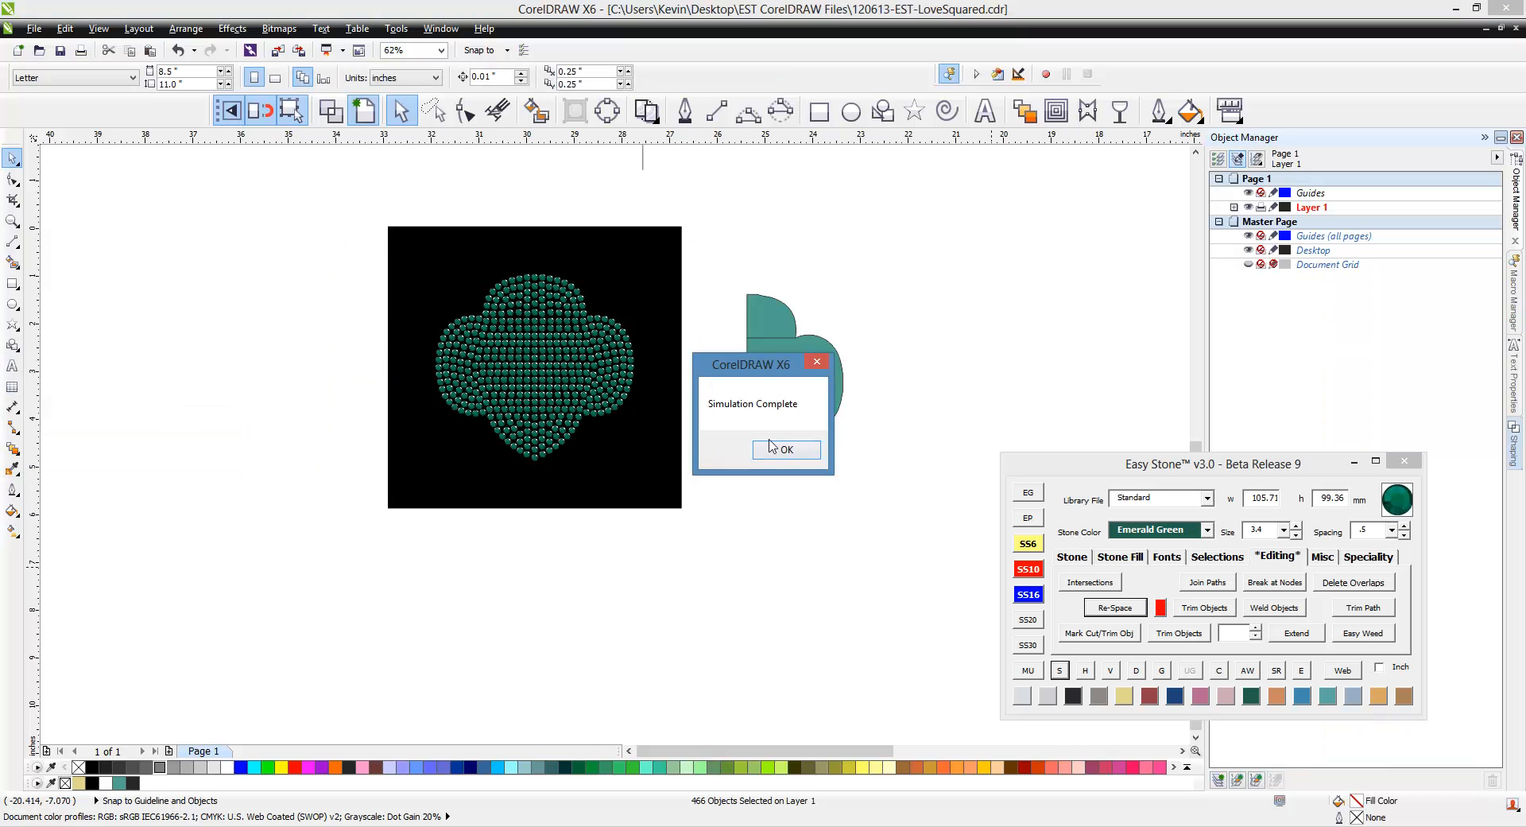
click(770, 446)
scroll(504, 270, up, 1)
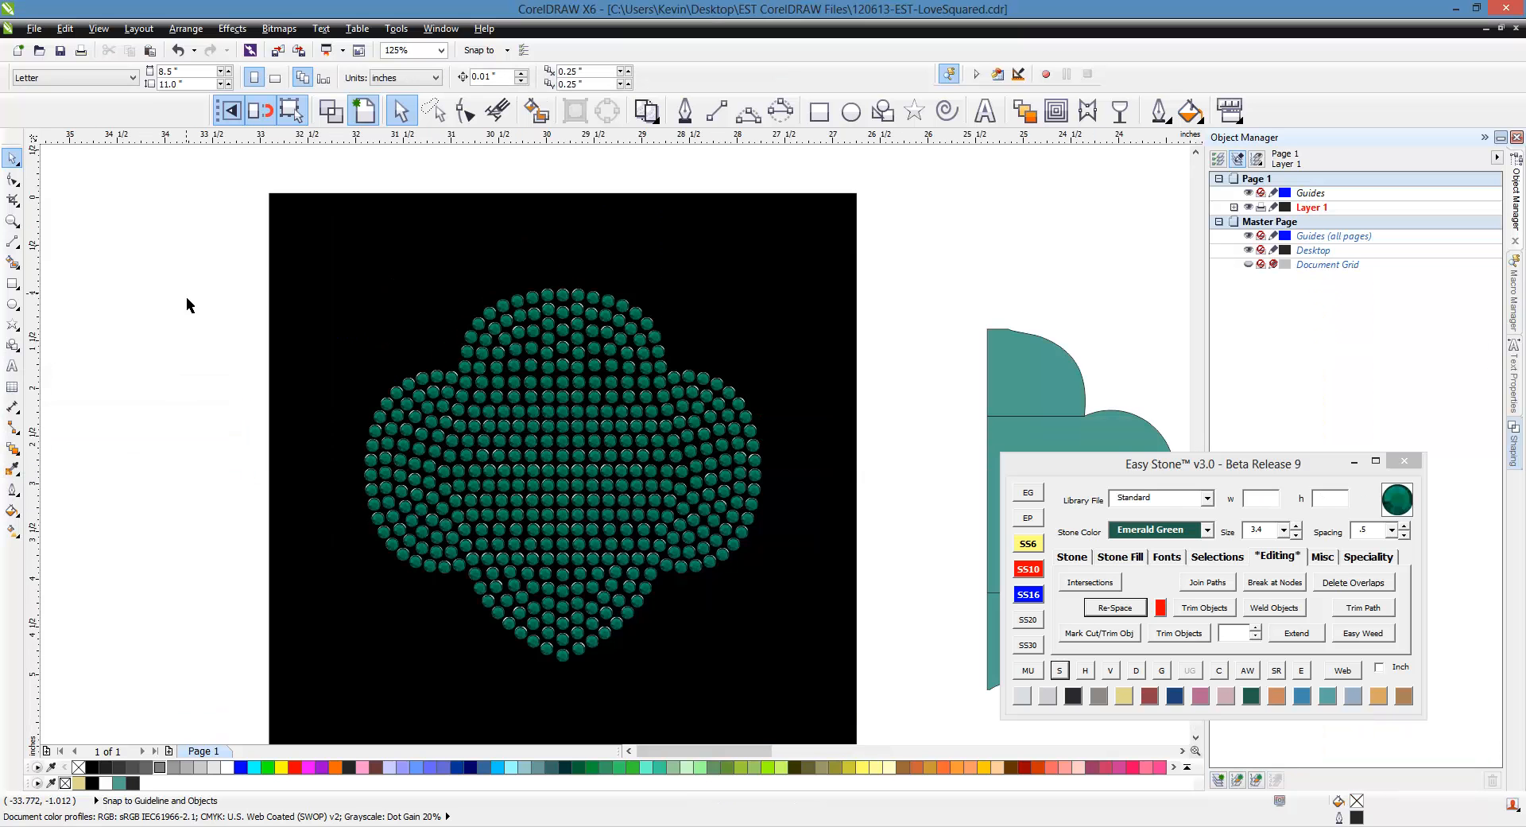
Recolour the left lobe's outer edge stones Crystal with a freehand selection and delete the black weed box.
click(434, 110)
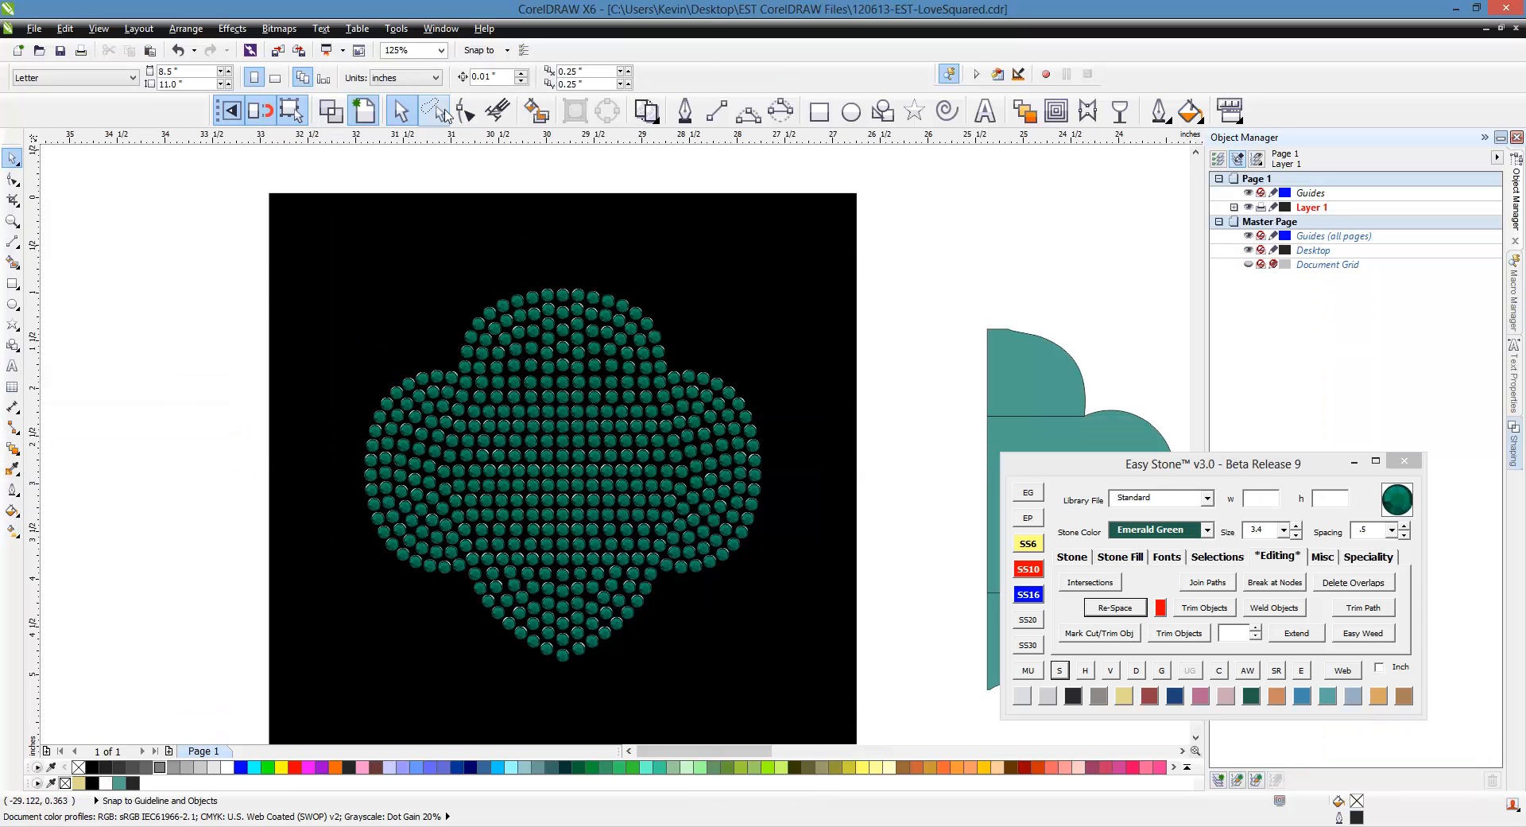
mouse_move(208, 422)
mouse_down()
mouse_move(339, 307)
mouse_move(472, 362)
mouse_move(468, 386)
mouse_move(399, 426)
mouse_move(384, 503)
mouse_move(398, 534)
mouse_move(455, 554)
mouse_move(473, 594)
mouse_move(342, 613)
mouse_up()
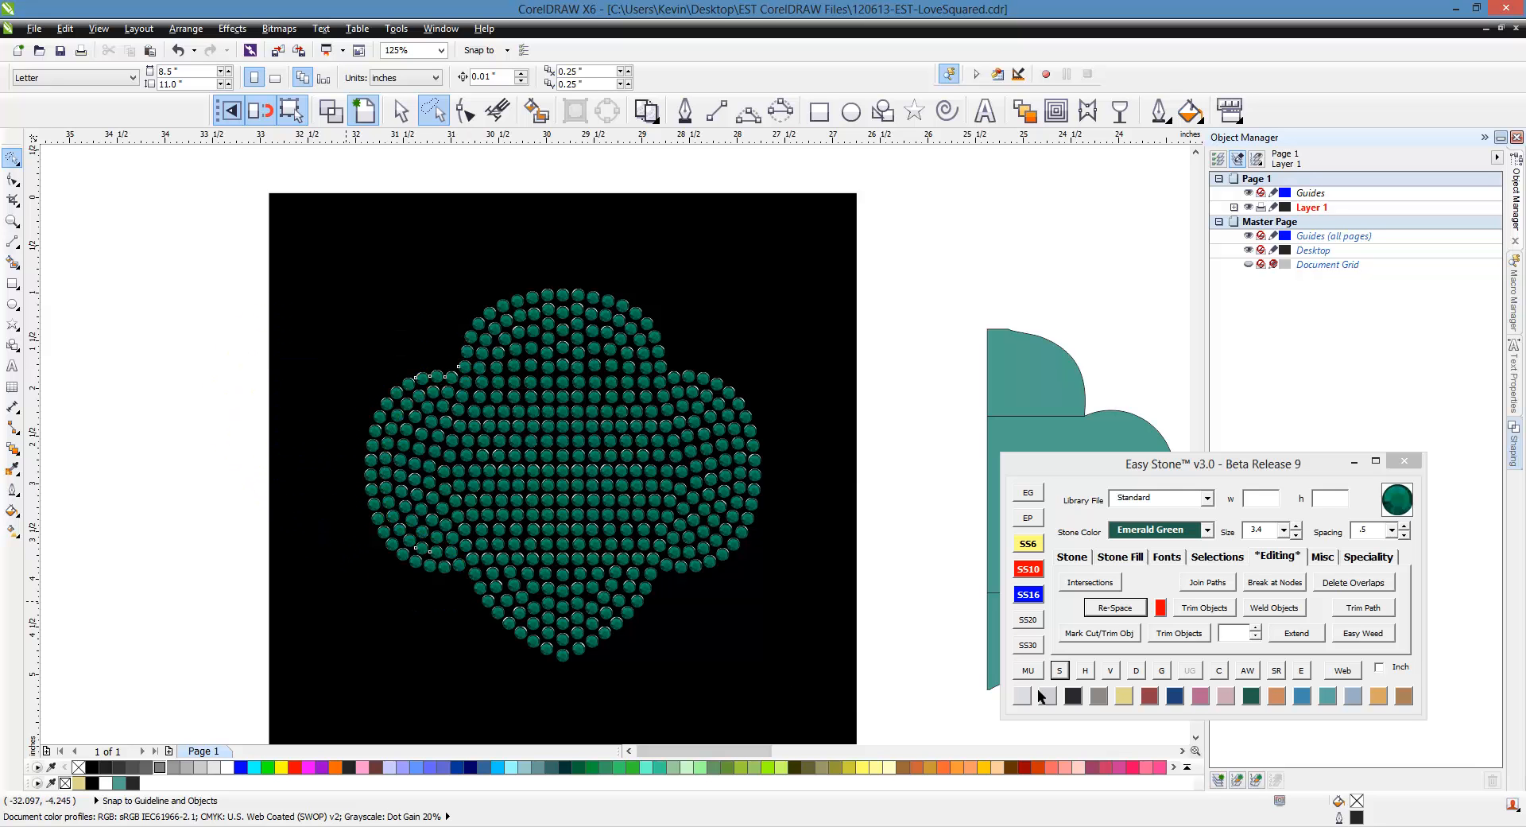
click(1027, 698)
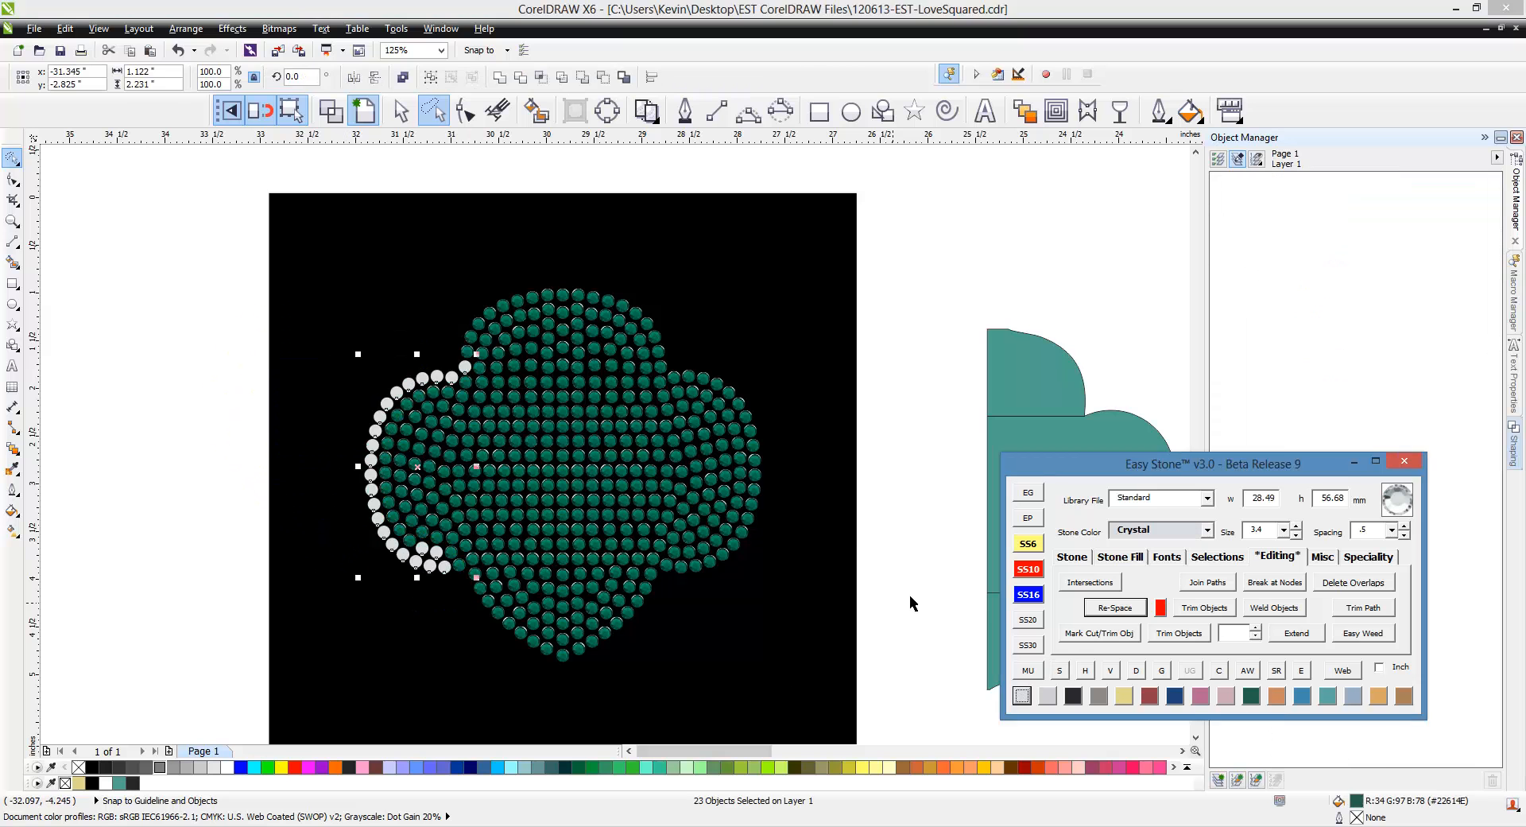
click(466, 231)
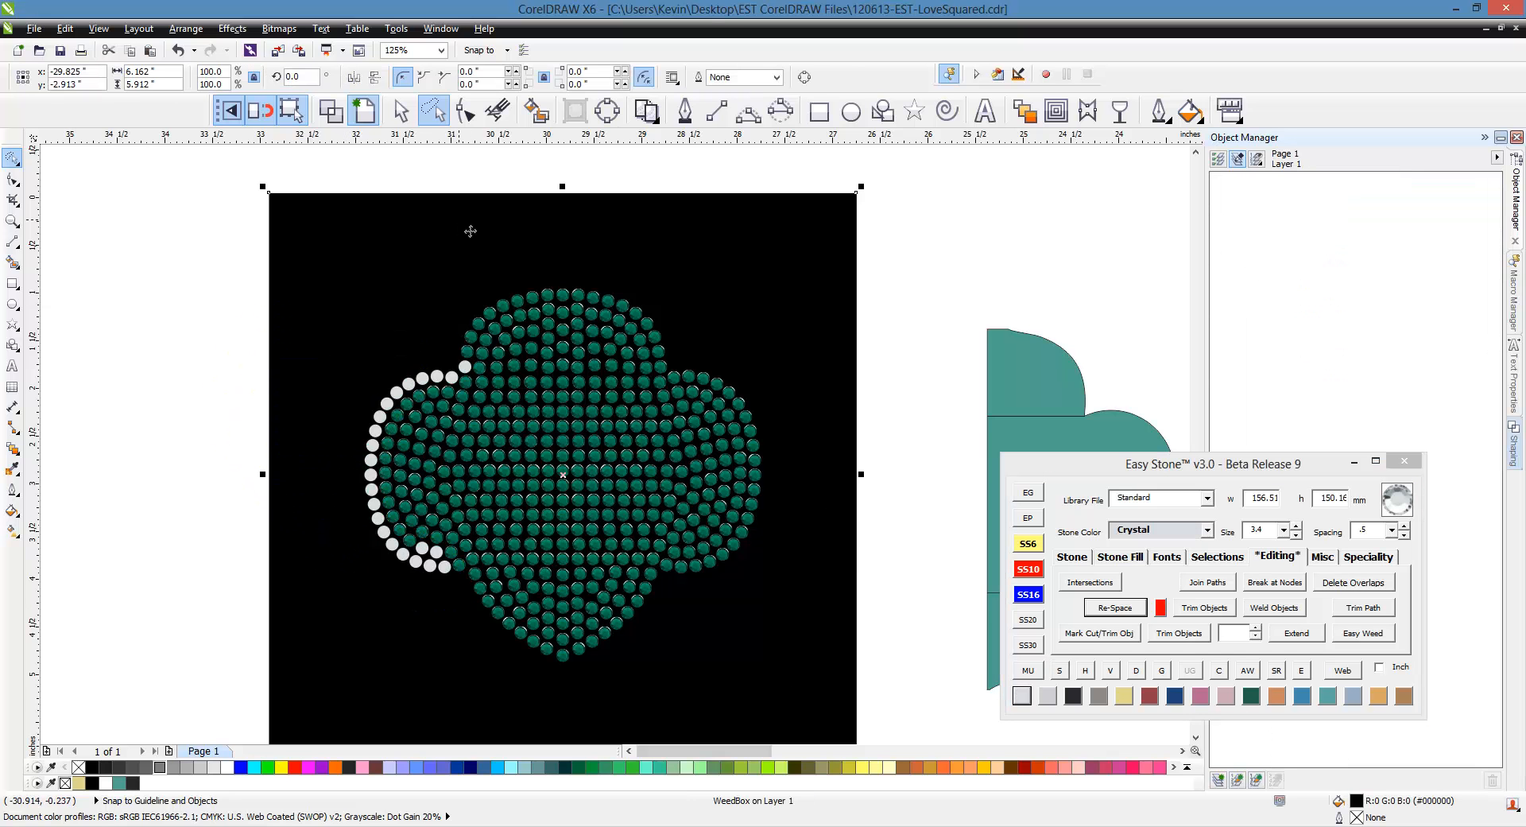
key(Delete)
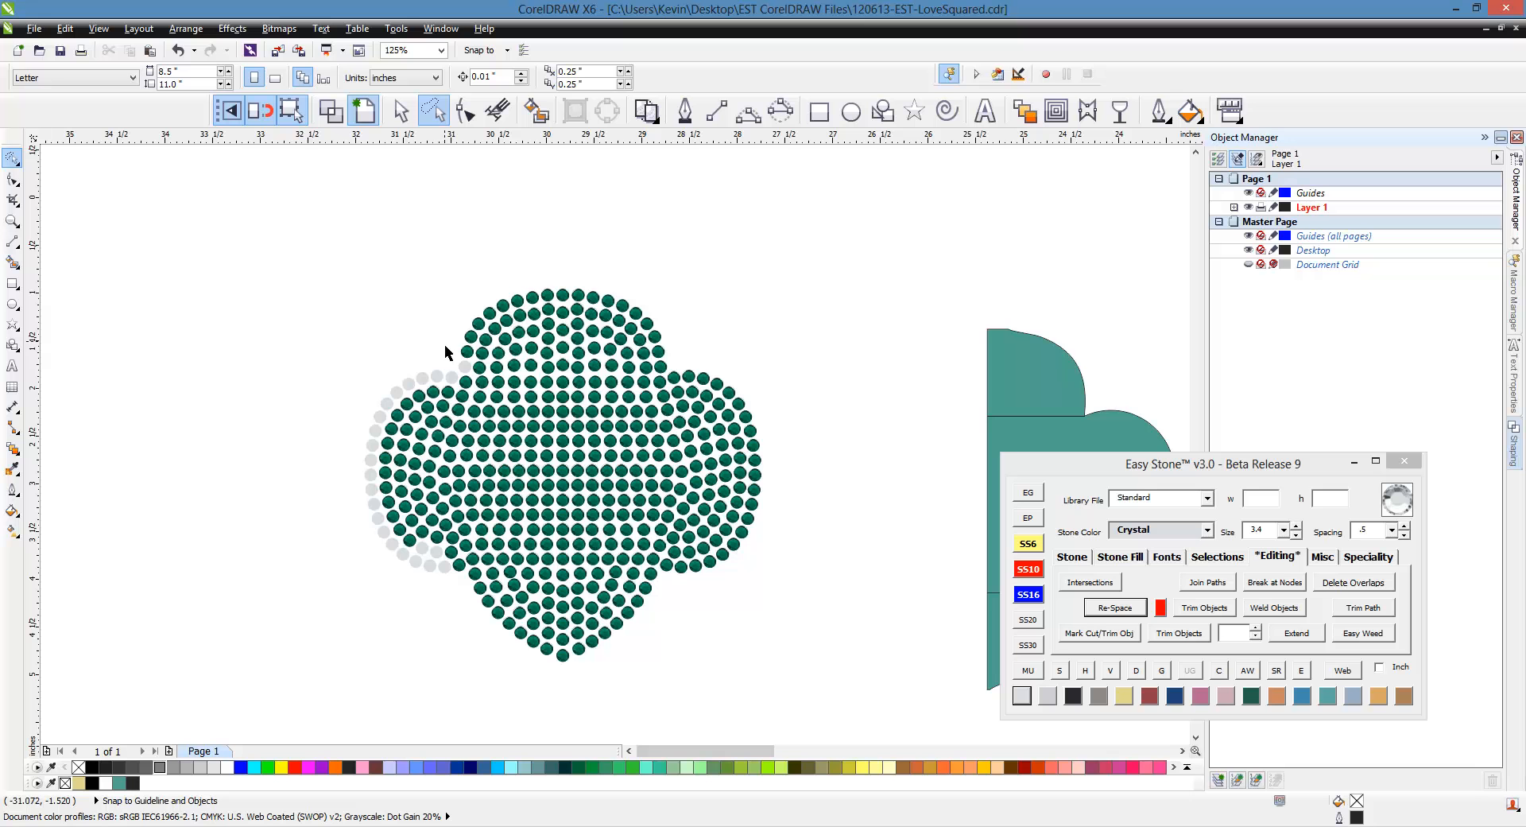
Recolour the upper lobe's outer edge stones Crystal, including the three stones at its top centre.
mouse_move(445, 345)
mouse_down()
mouse_move(703, 320)
mouse_move(678, 388)
mouse_move(581, 309)
mouse_move(531, 309)
mouse_move(443, 383)
mouse_up()
click(1022, 696)
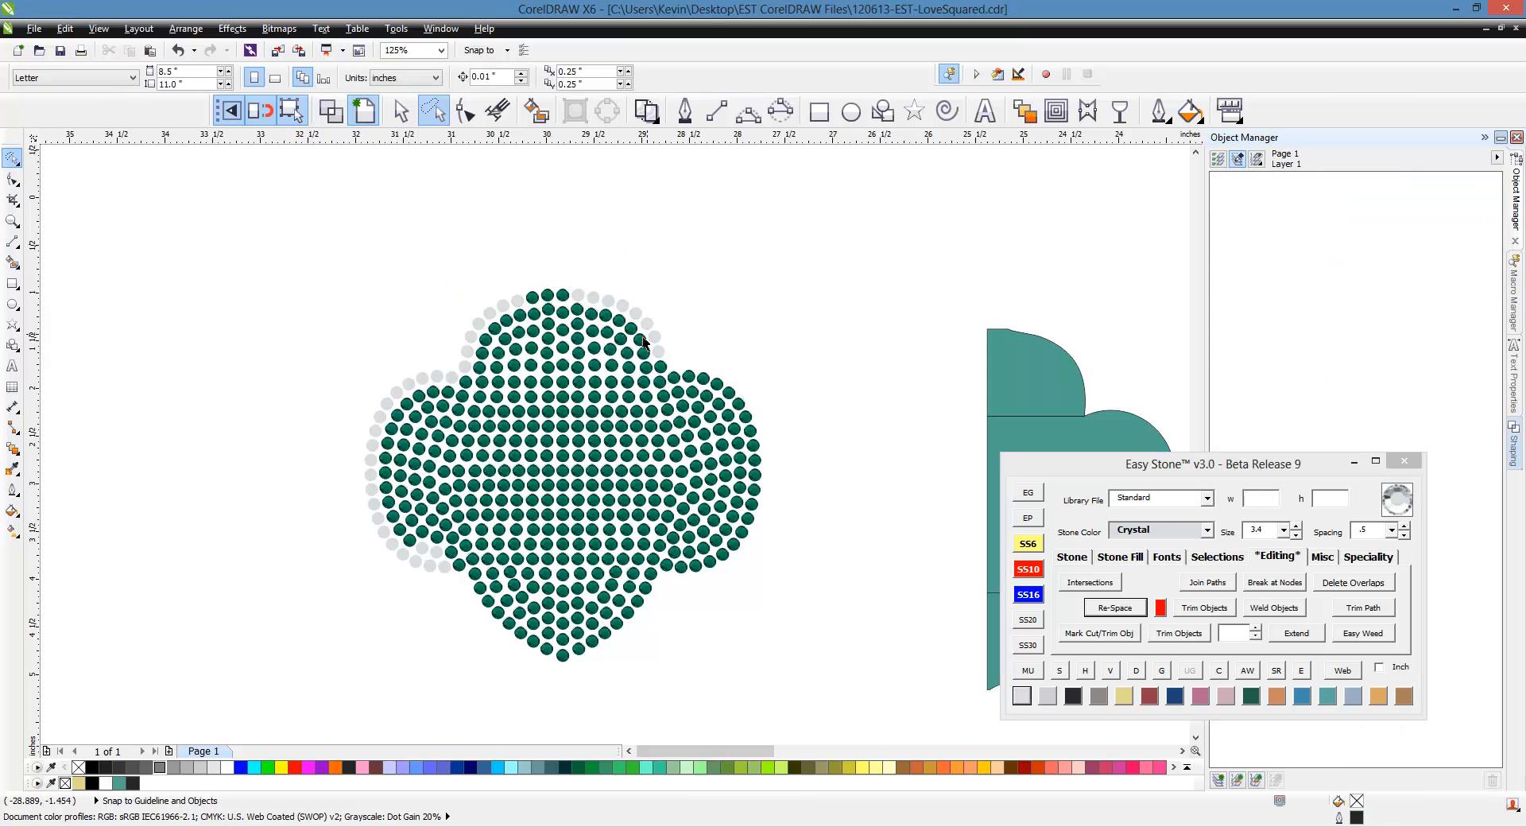
scroll(636, 333, up, 2)
click(448, 270)
shift+click(477, 269)
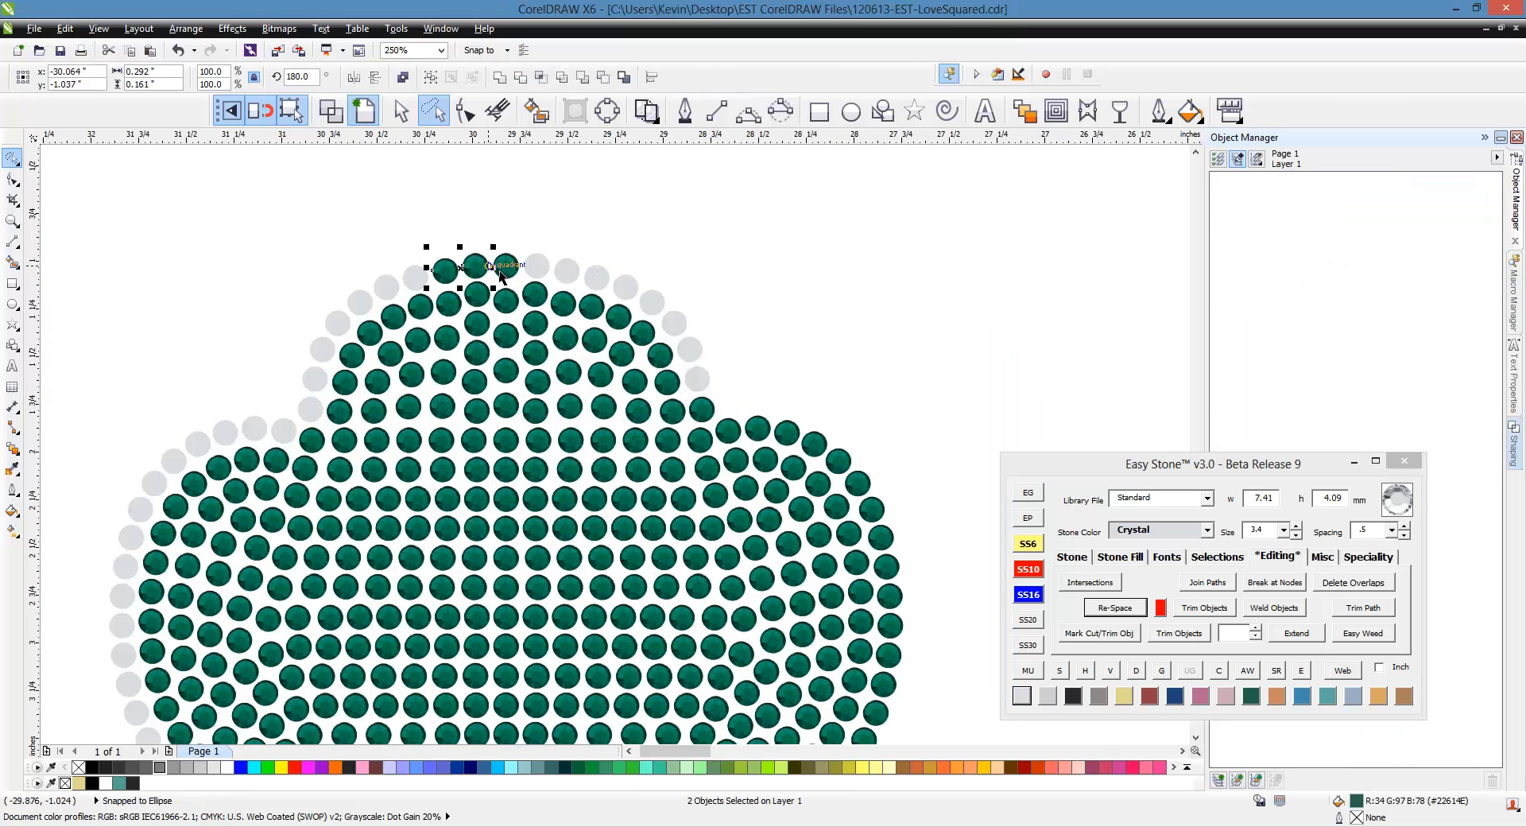
shift+click(507, 269)
click(1048, 697)
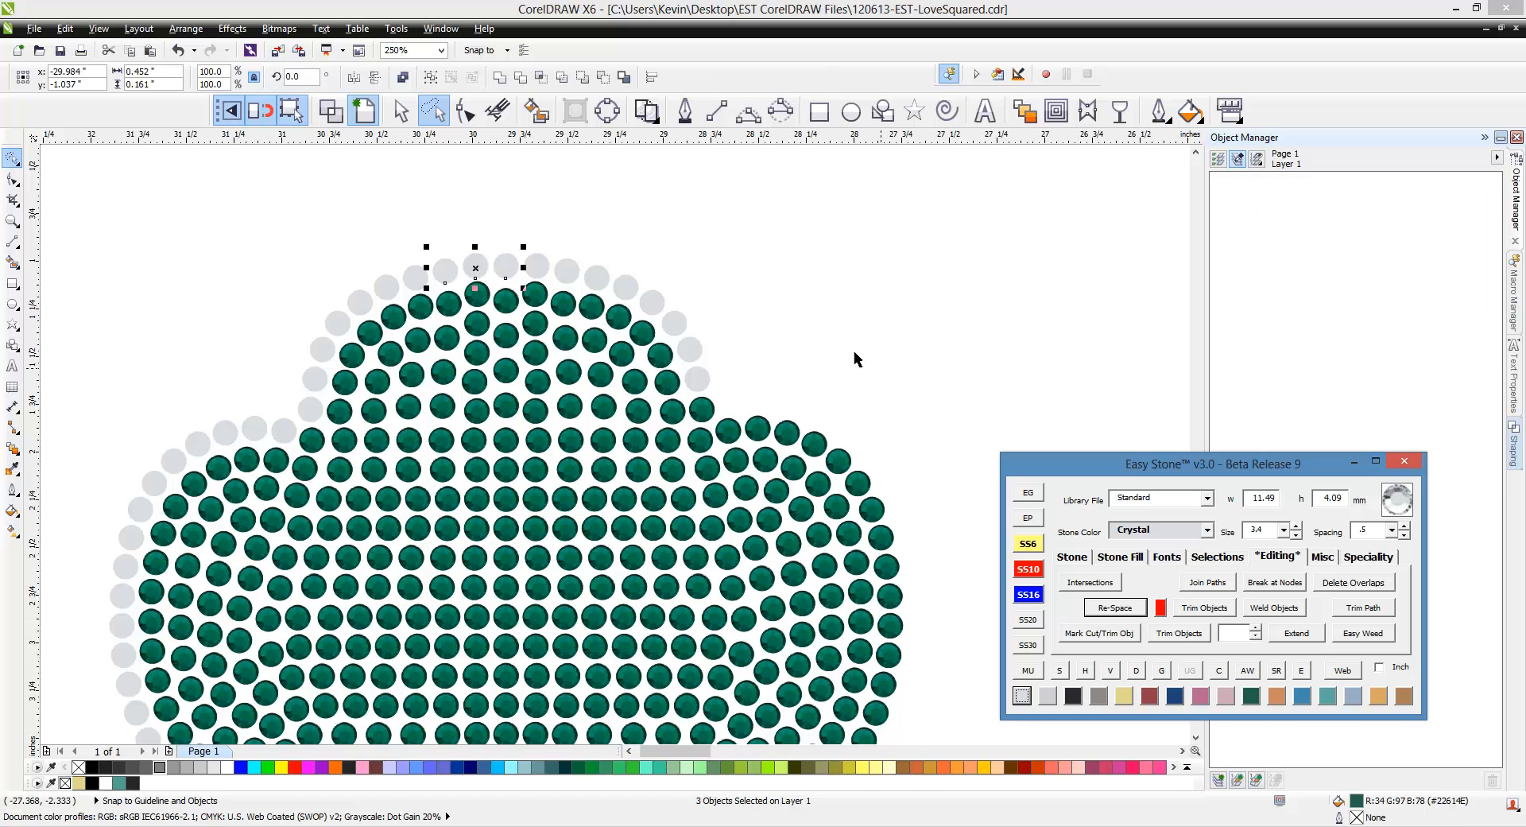
Recolour the outline stones at both junctions between the upper lobe and the side lobes Crystal.
click(312, 439)
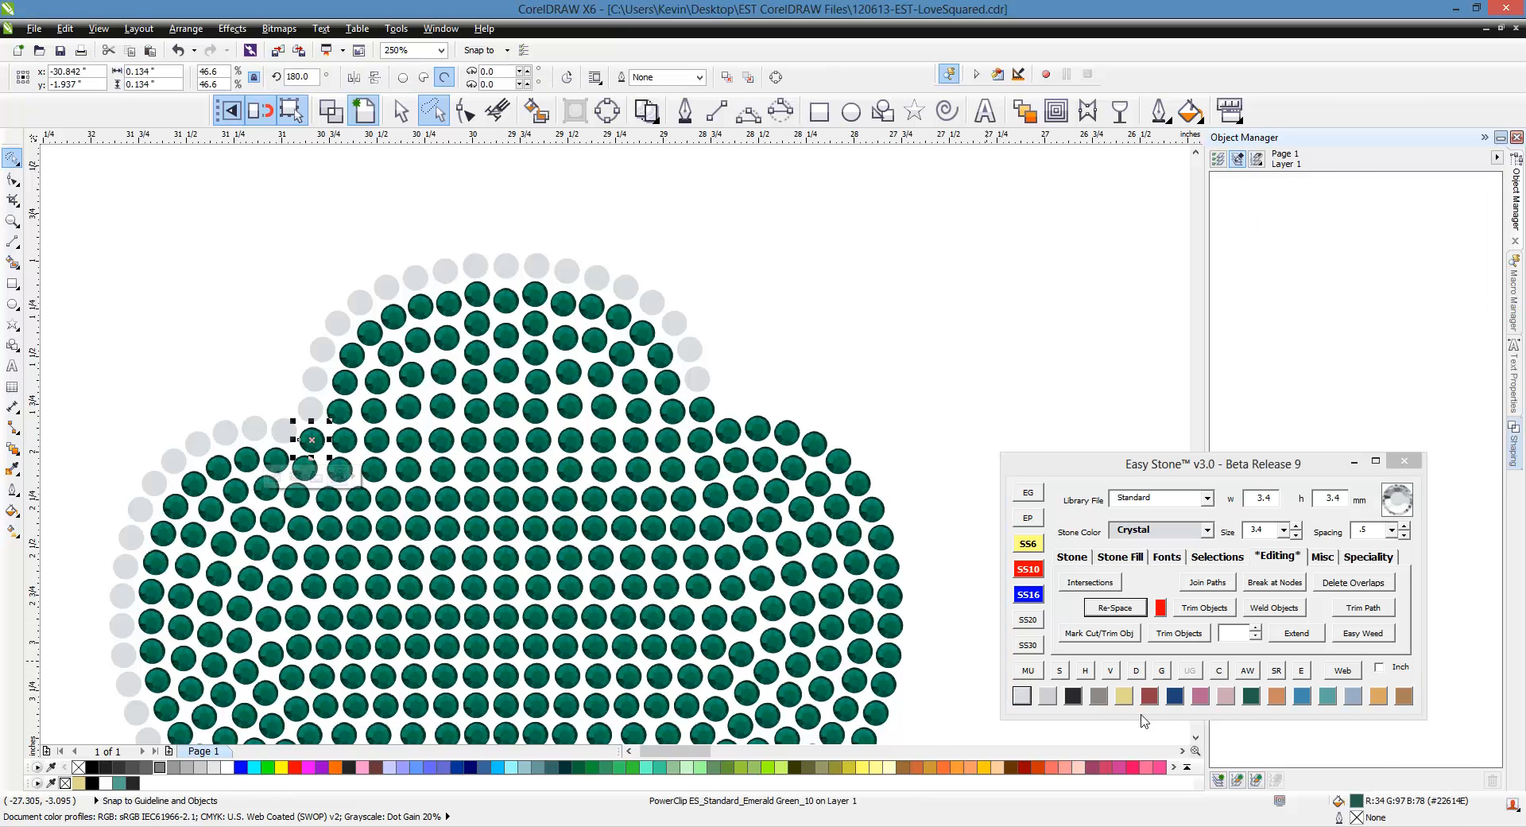
click(1024, 696)
click(702, 408)
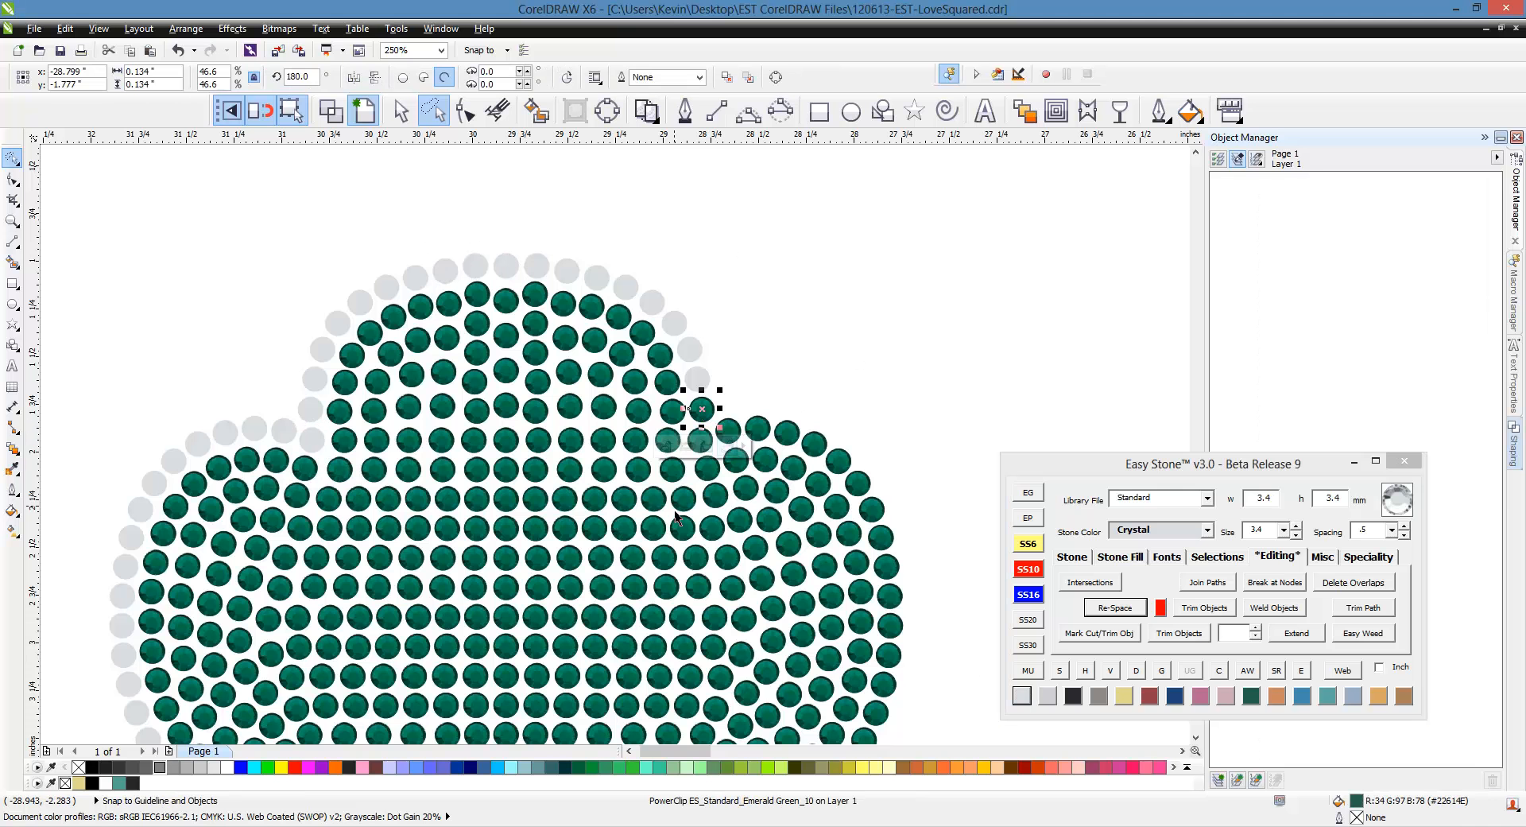
drag(704, 410, 701, 440)
click(1025, 694)
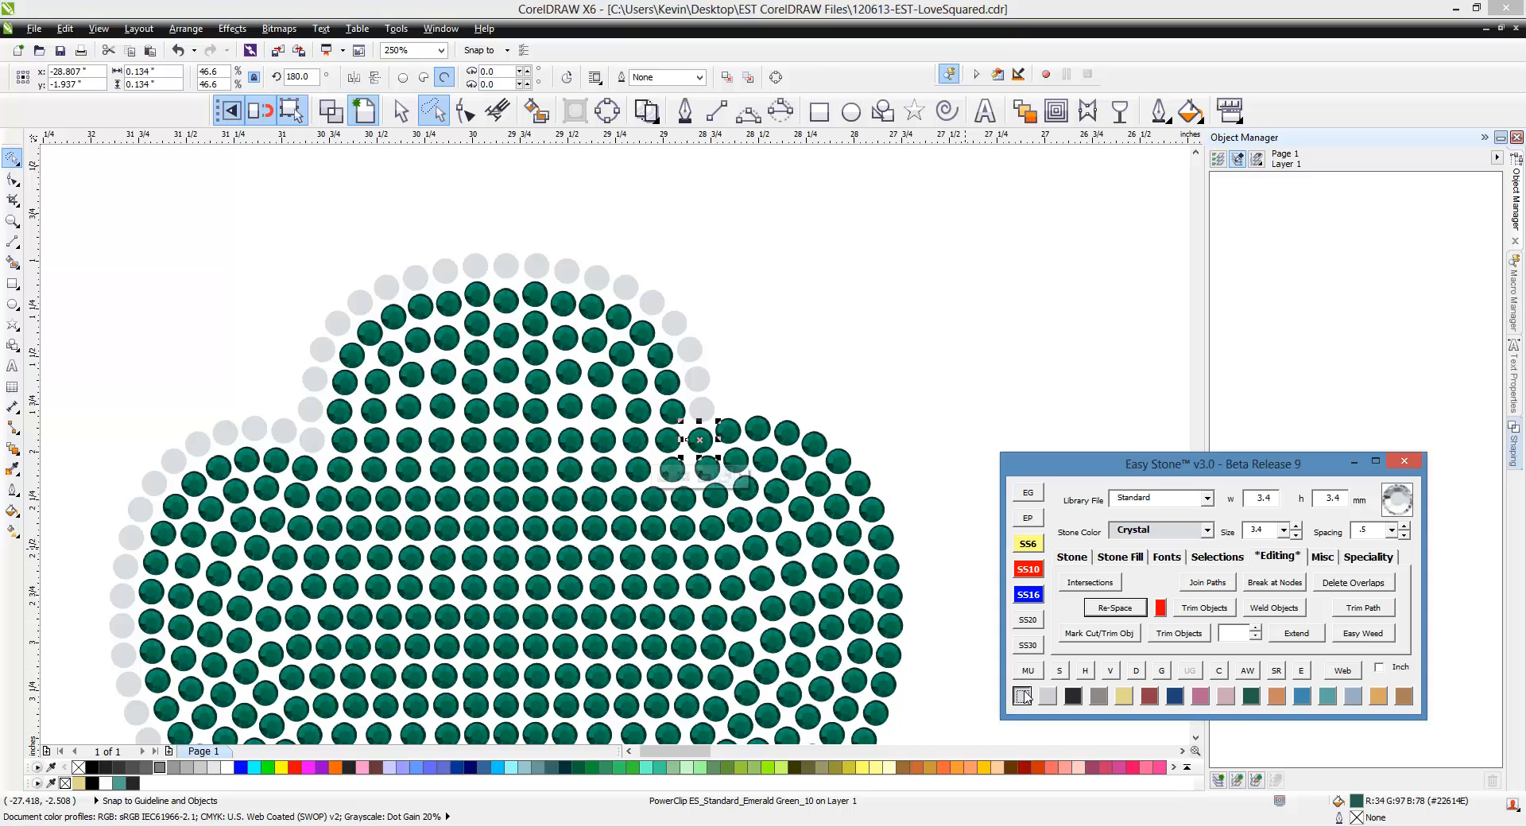
Recolour the right lobe's outer edge stones Crystal, including the single green stone left near its upper inner end.
scroll(785, 296, down, 2)
mouse_move(826, 318)
mouse_down()
mouse_move(960, 519)
mouse_move(825, 616)
mouse_move(772, 619)
mouse_move(728, 557)
mouse_move(743, 537)
mouse_move(799, 537)
mouse_move(827, 462)
mouse_move(807, 406)
mouse_move(752, 359)
mouse_up()
click(1047, 696)
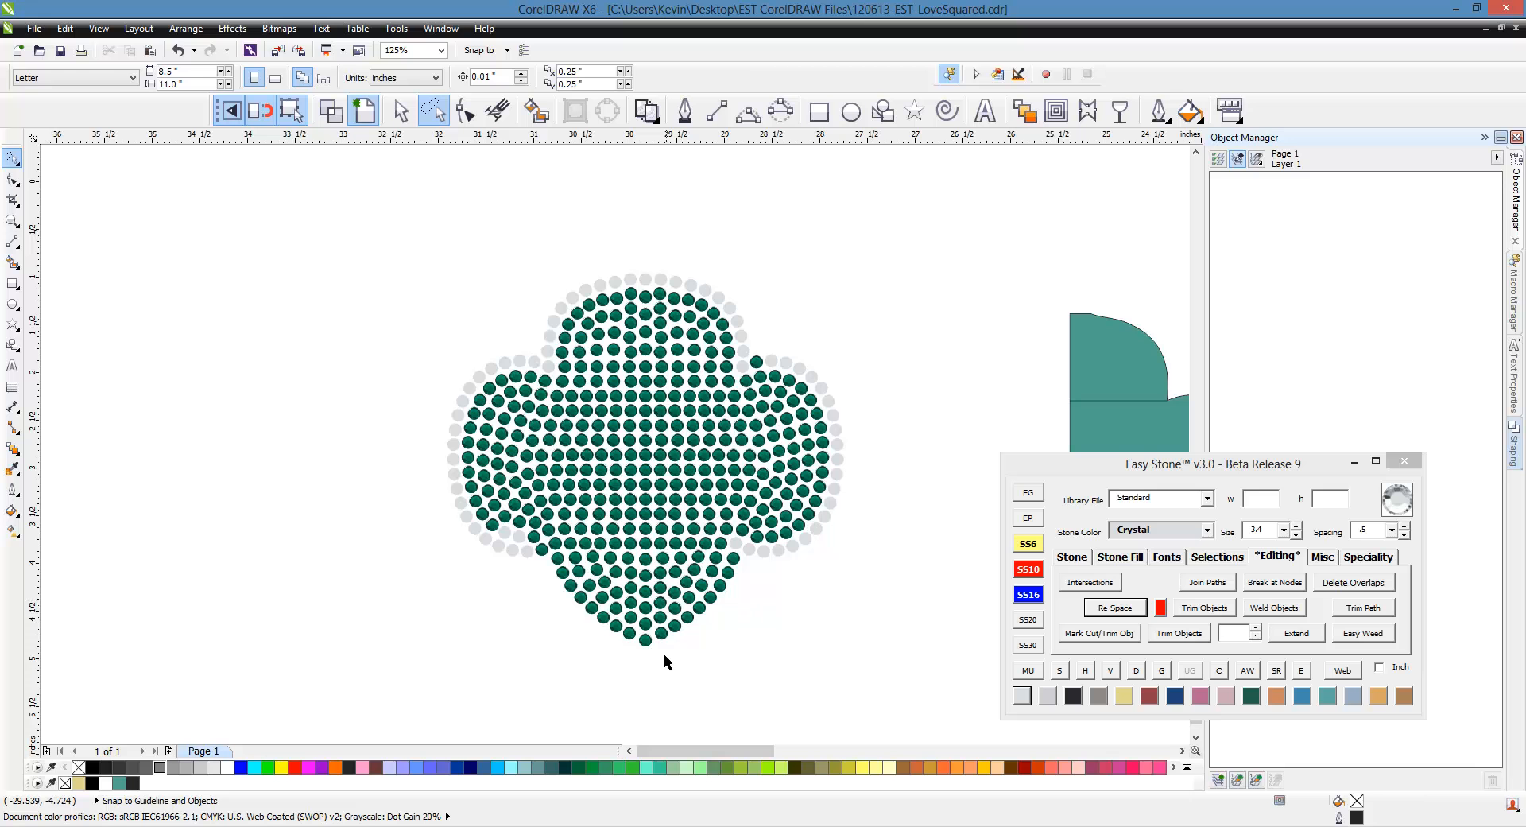
click(756, 362)
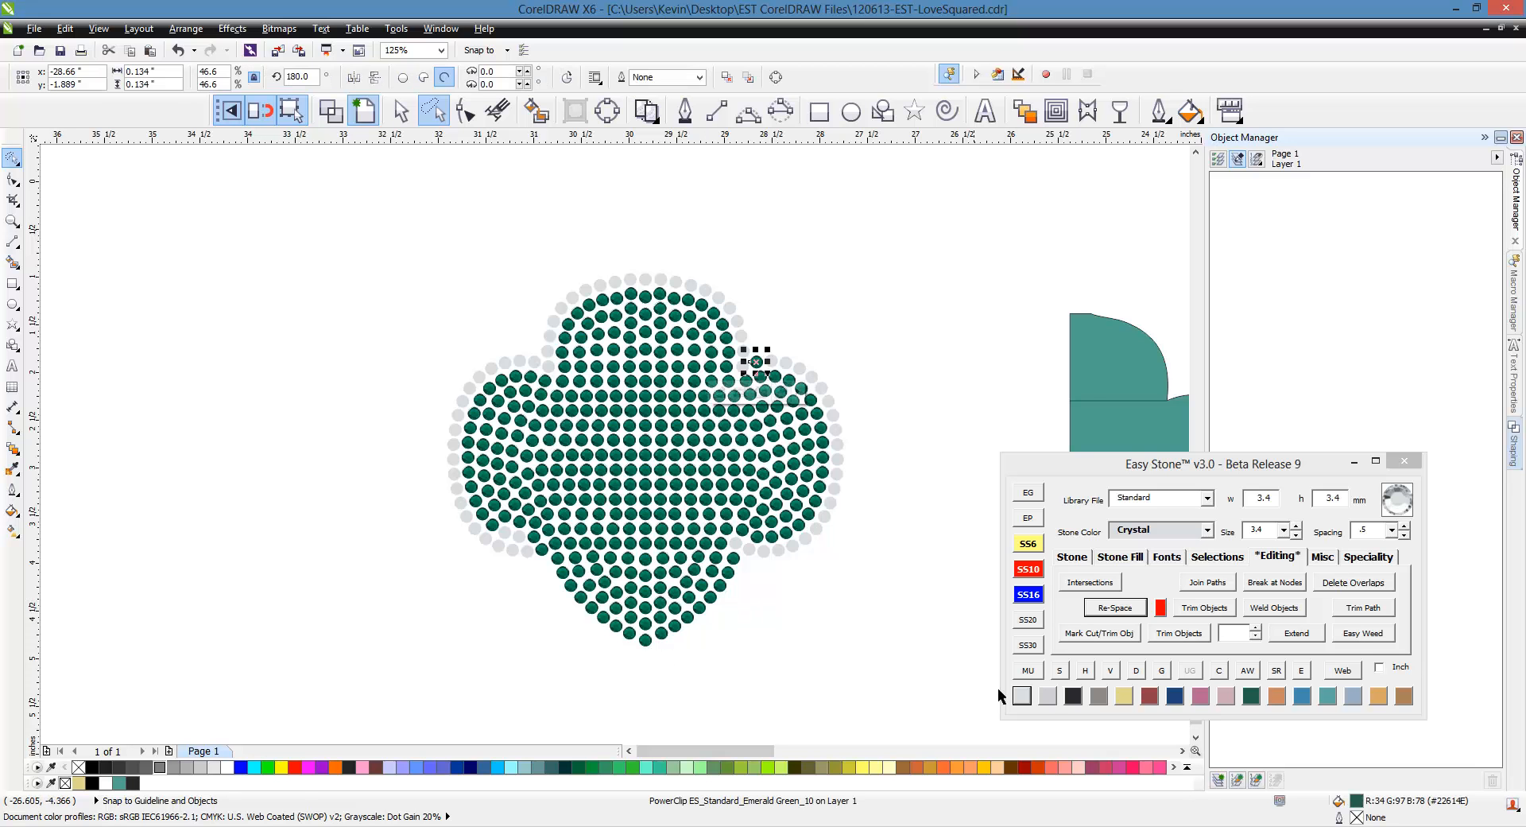
click(760, 709)
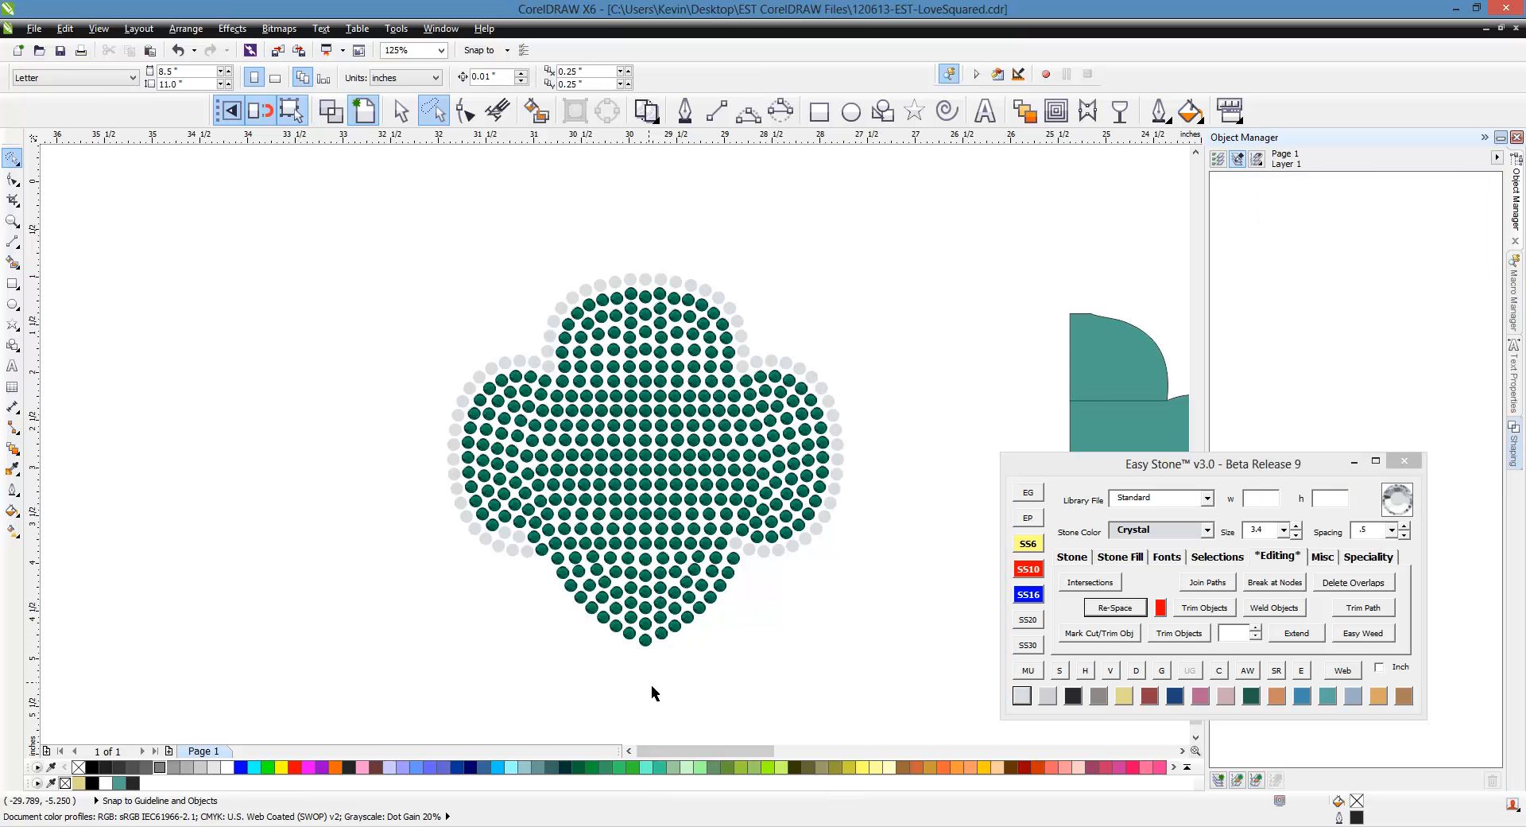
Recolour the lower lobe's left edge stones Crystal down to the bottom tip.
mouse_move(632, 667)
mouse_down()
mouse_move(542, 576)
mouse_move(538, 544)
mouse_move(560, 537)
mouse_move(569, 569)
mouse_move(655, 638)
mouse_move(669, 671)
mouse_up()
click(1022, 696)
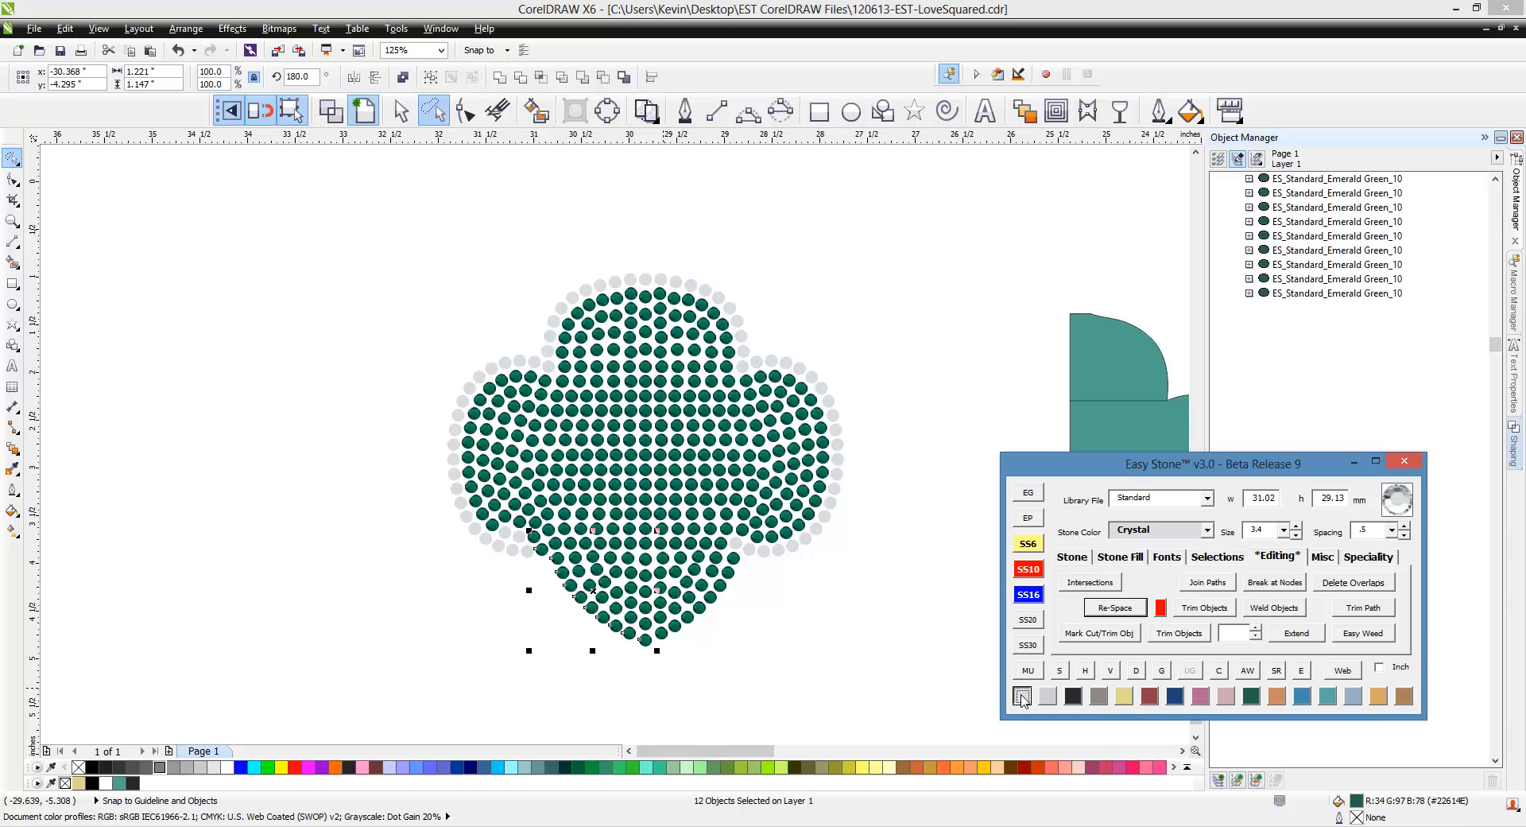
click(726, 684)
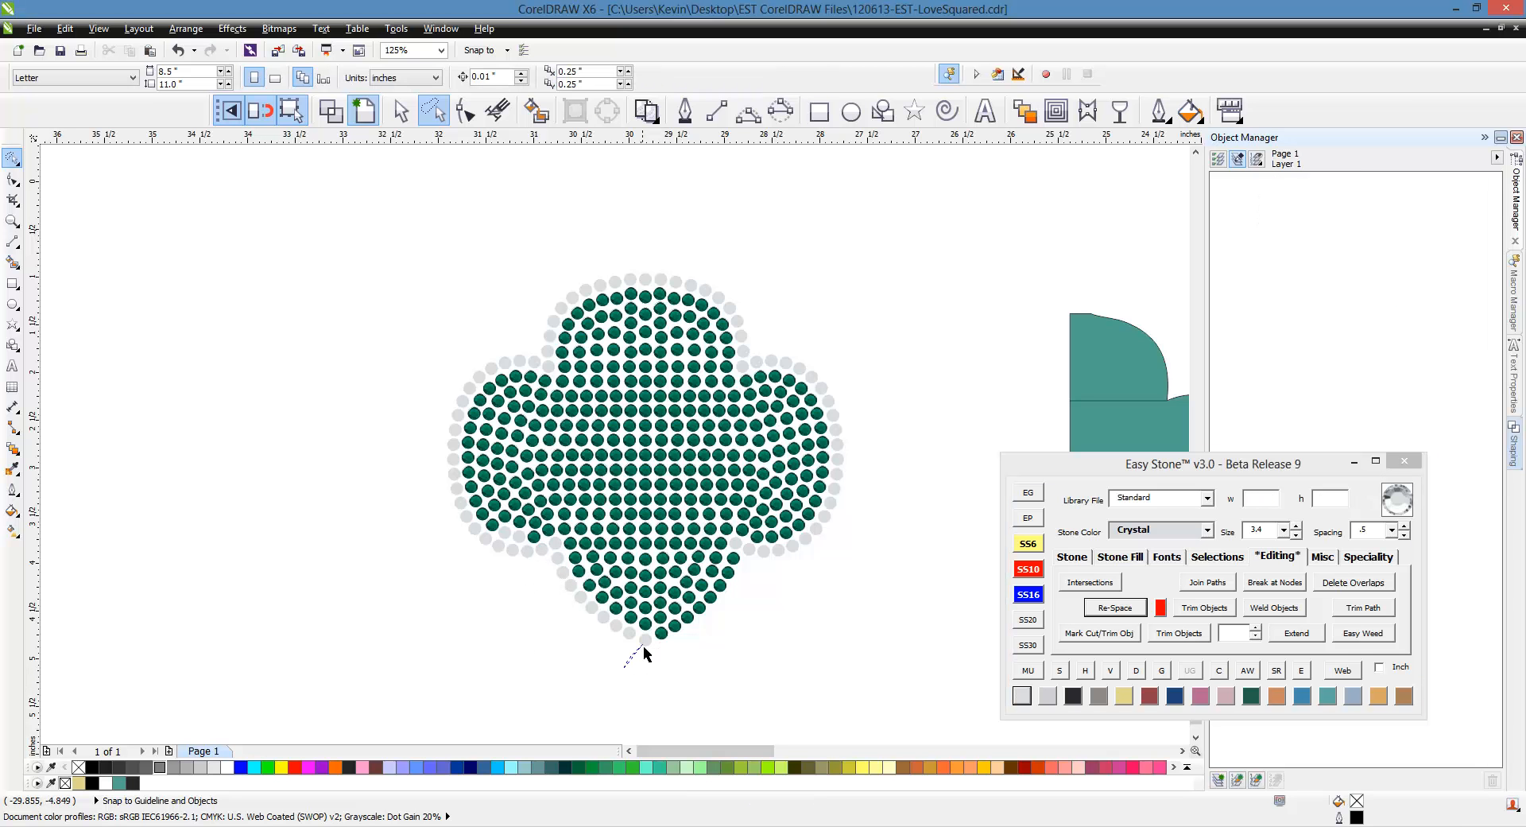
Recolour the lower lobe's right edge stones Crystal, including the green stone left beside the bottom tip.
mouse_move(715, 570)
mouse_down()
mouse_move(795, 612)
mouse_move(742, 685)
mouse_move(727, 682)
mouse_up()
click(1038, 698)
click(775, 660)
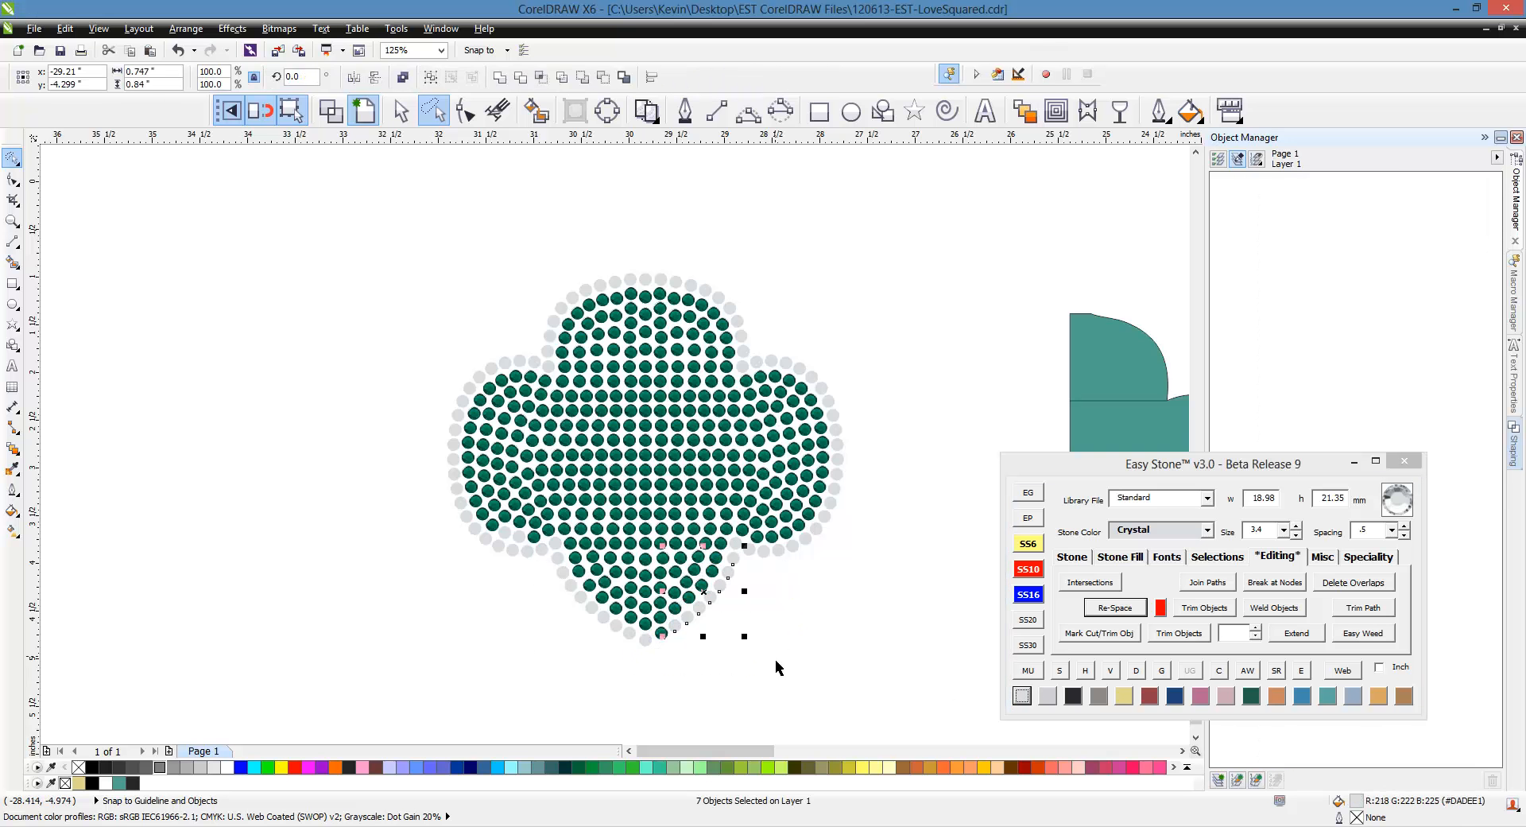
scroll(650, 655, up, 1)
click(670, 615)
click(1022, 695)
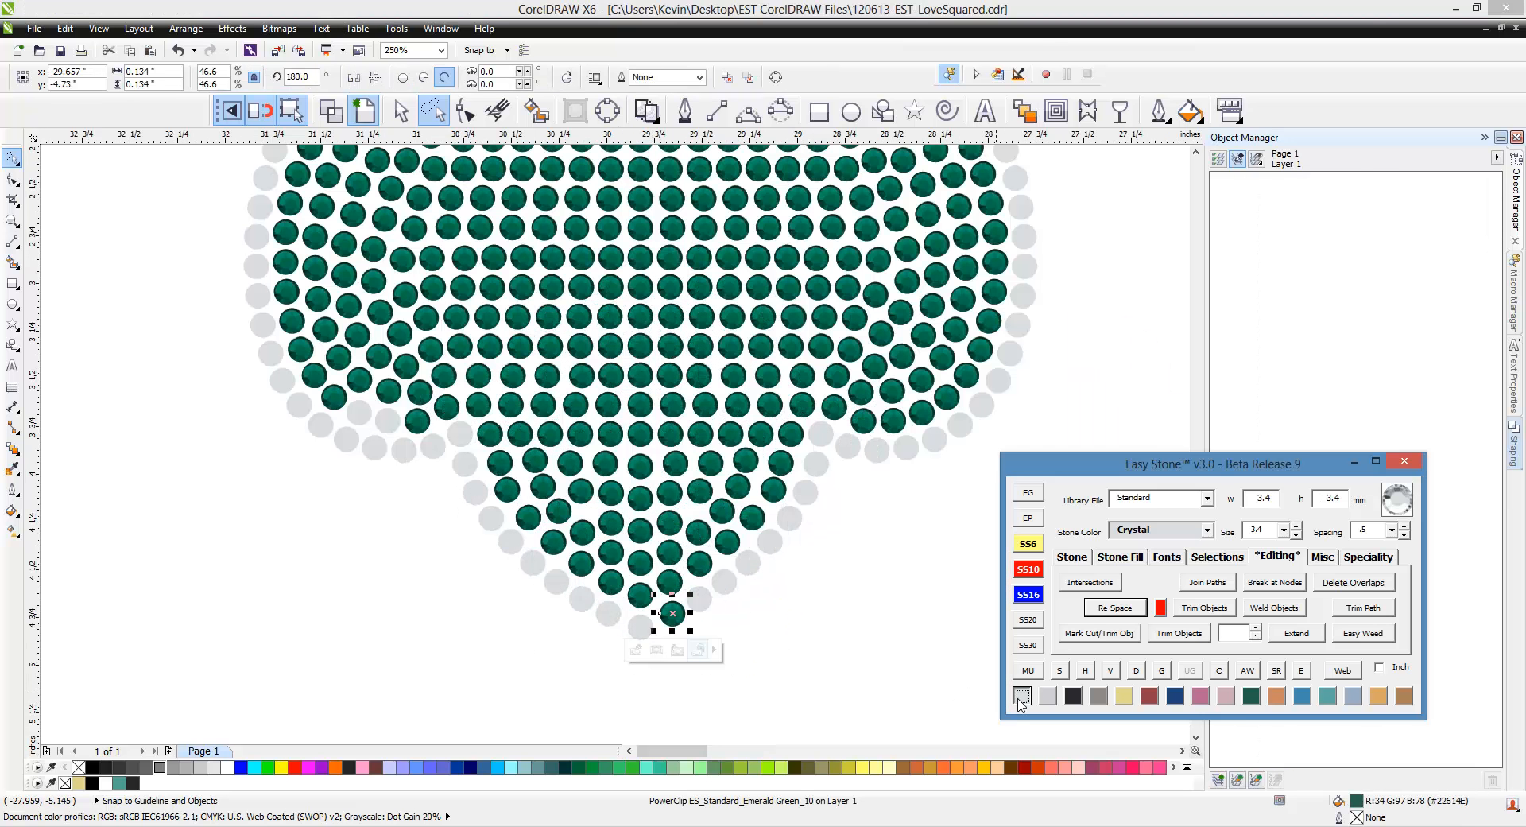
Recolour the two inner Crystal stones near the left lobe's lower edge Emerald Green.
click(391, 425)
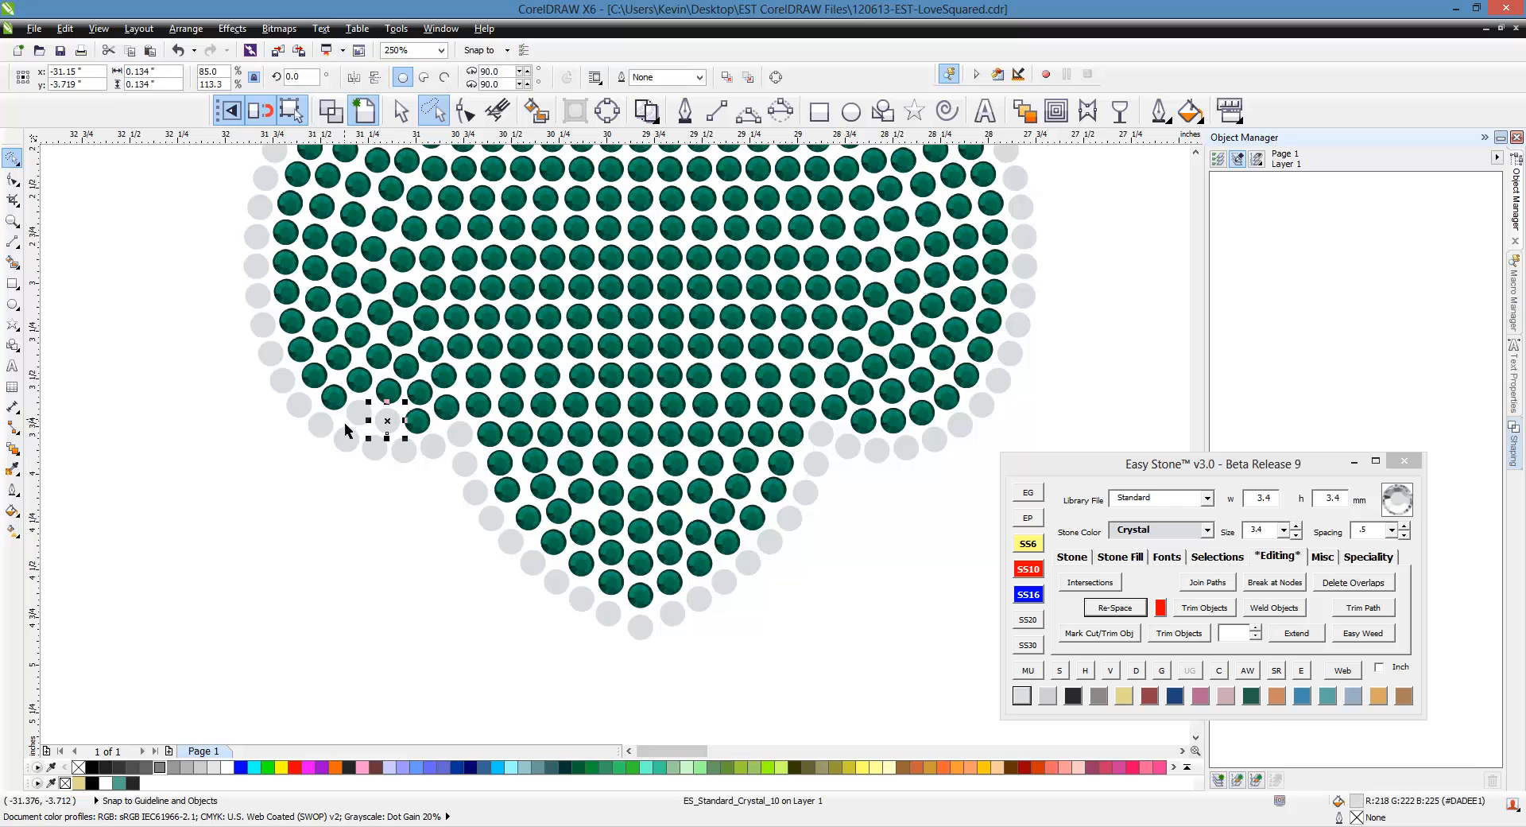
shift+click(347, 420)
click(1251, 696)
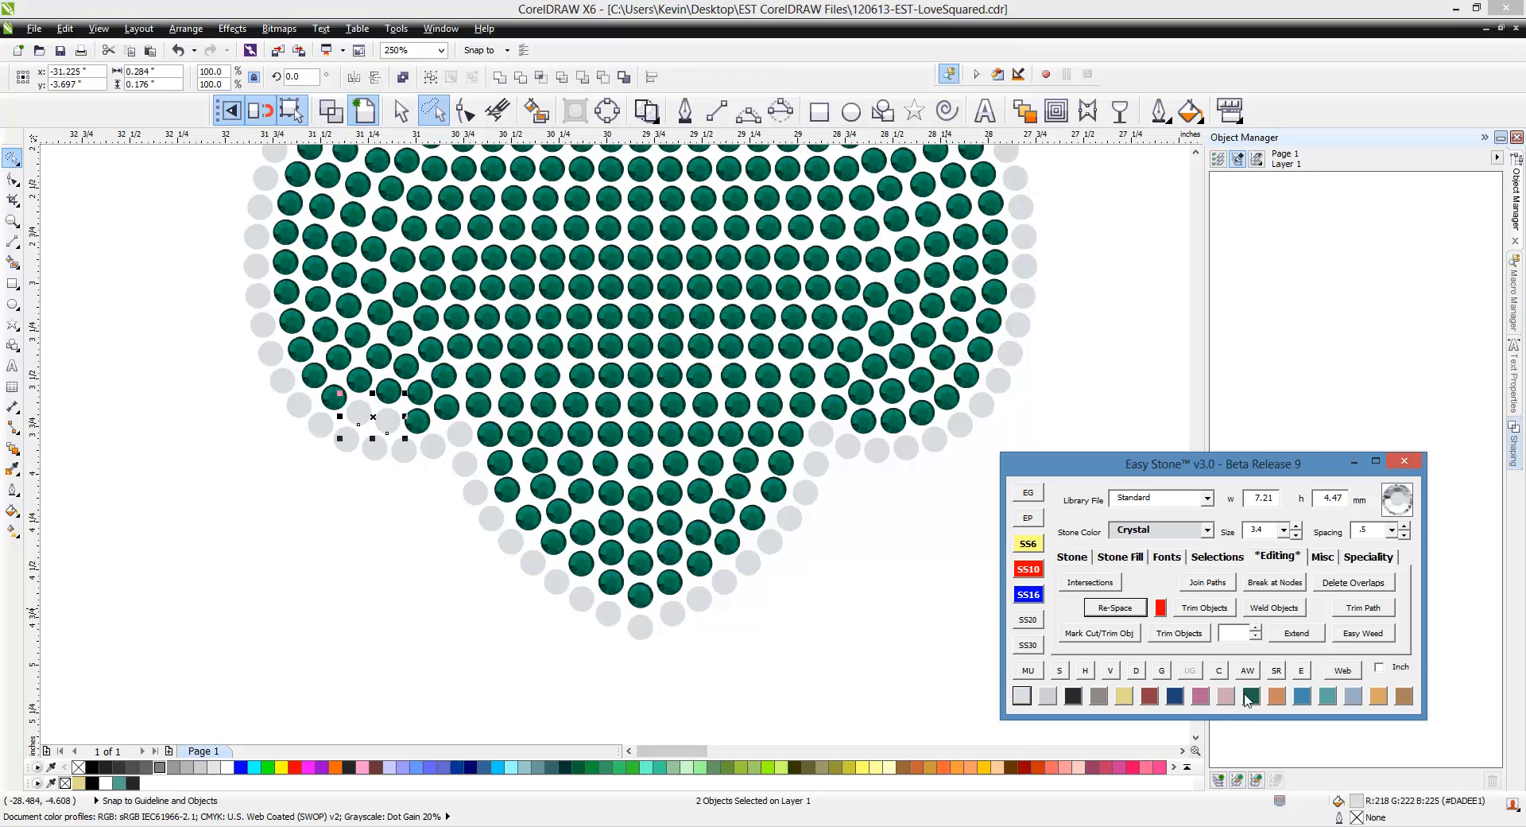
click(865, 636)
scroll(789, 607, down, 1)
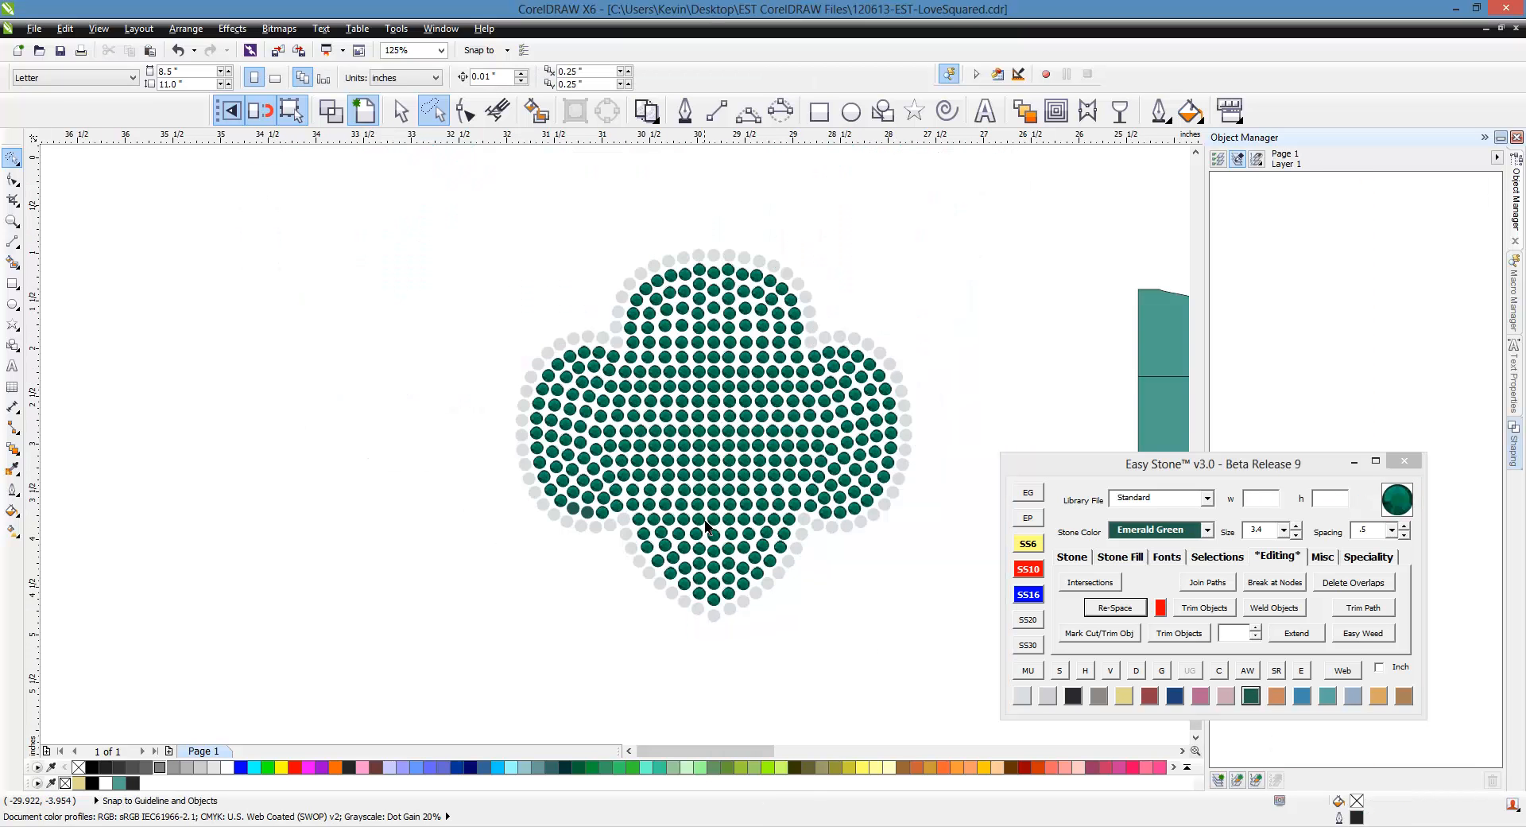
Select all of the trefoil's stones and generate a rhinestone simulation of them on a black background.
click(400, 109)
drag(417, 201, 985, 685)
click(1259, 691)
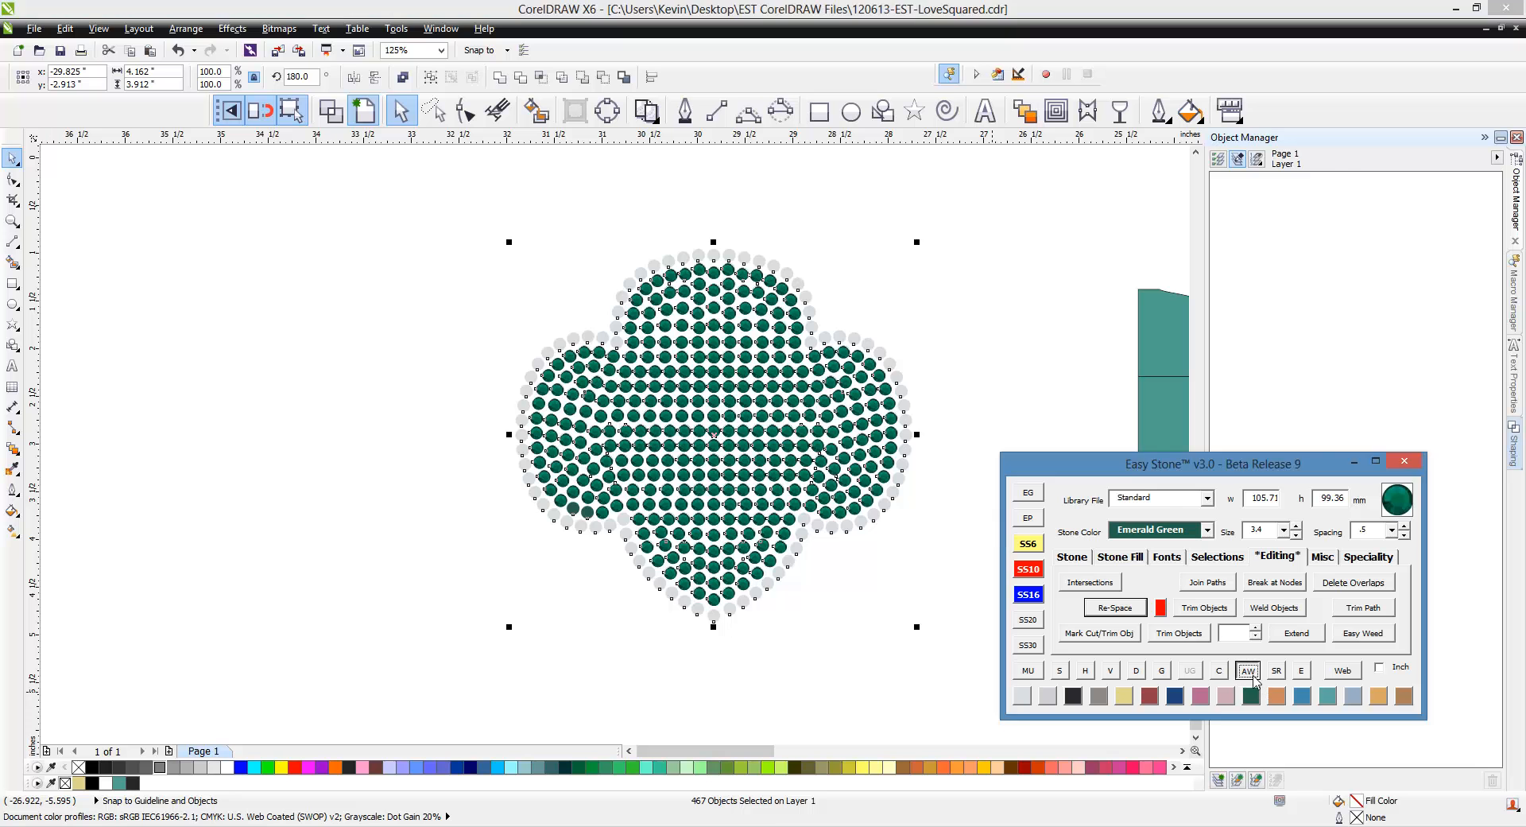
drag(302, 199, 988, 675)
click(1060, 671)
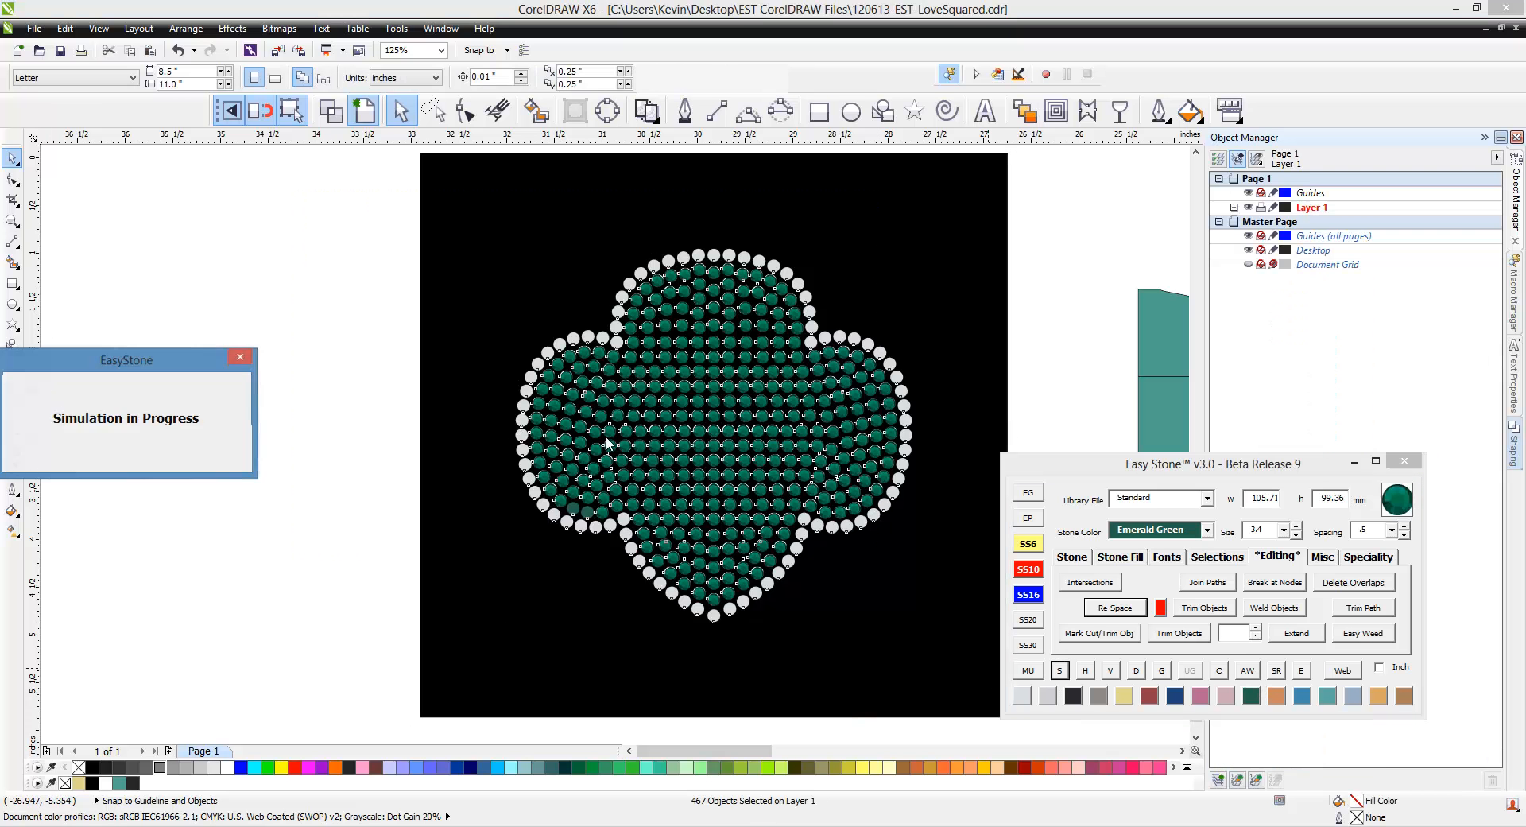
click(785, 450)
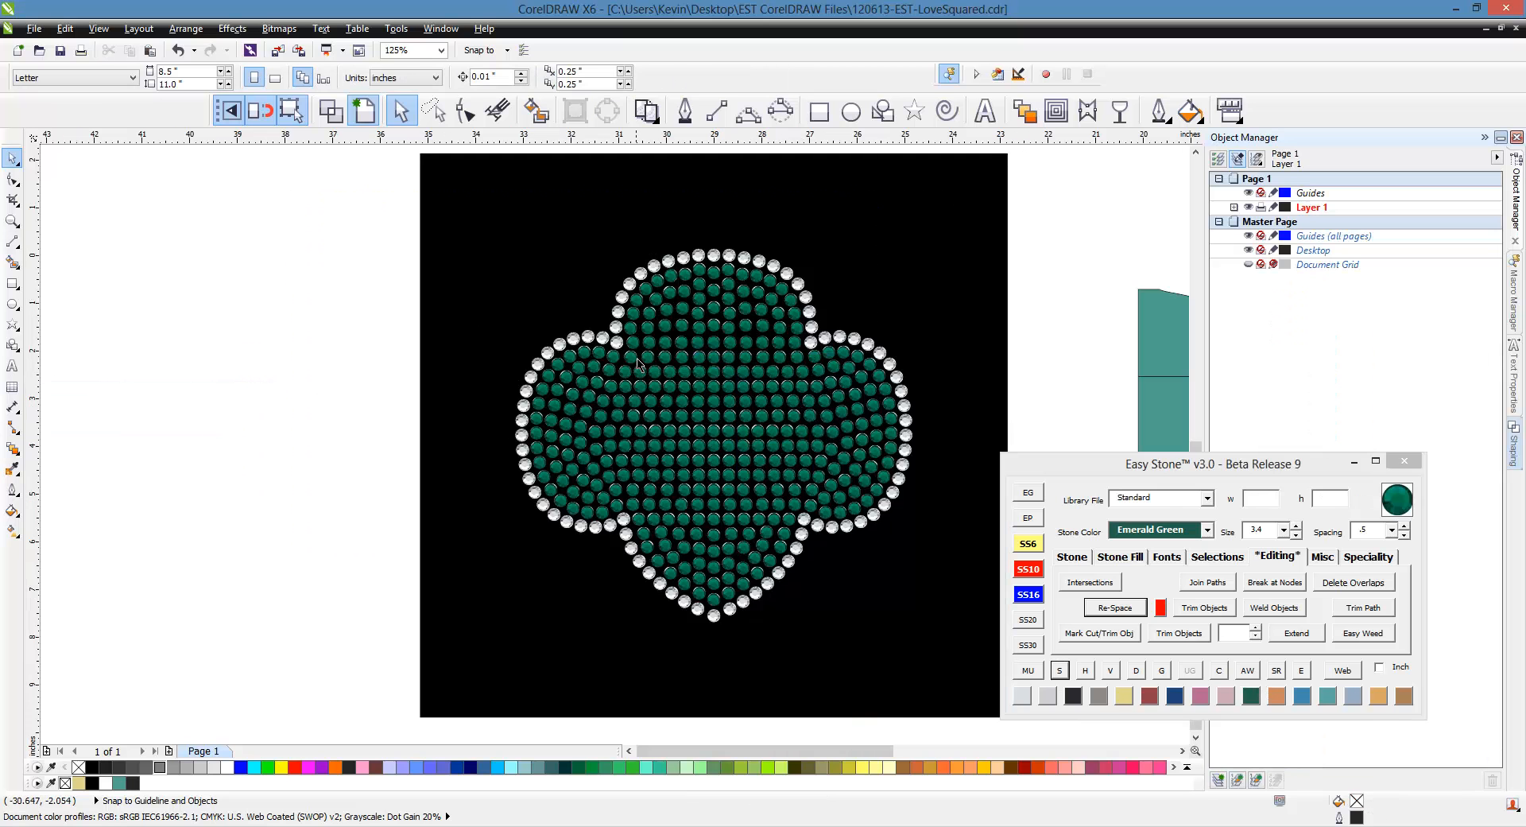
Move the simulated trefoil stones, without their black background, into the empty O position of the watermarked LOVE design.
scroll(540, 369, down, 2)
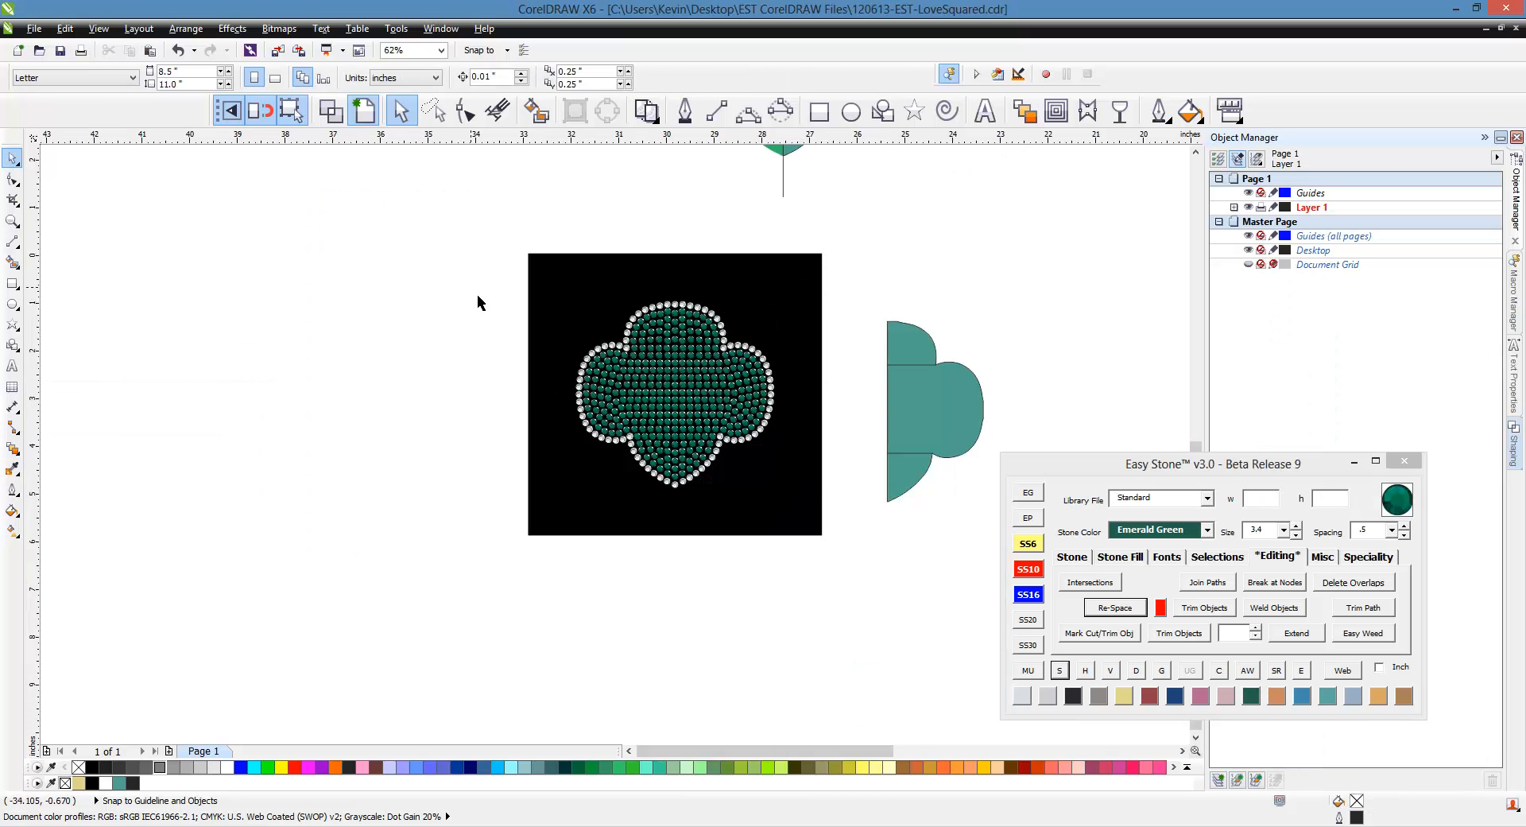
drag(479, 302, 809, 526)
scroll(342, 333, down, 2)
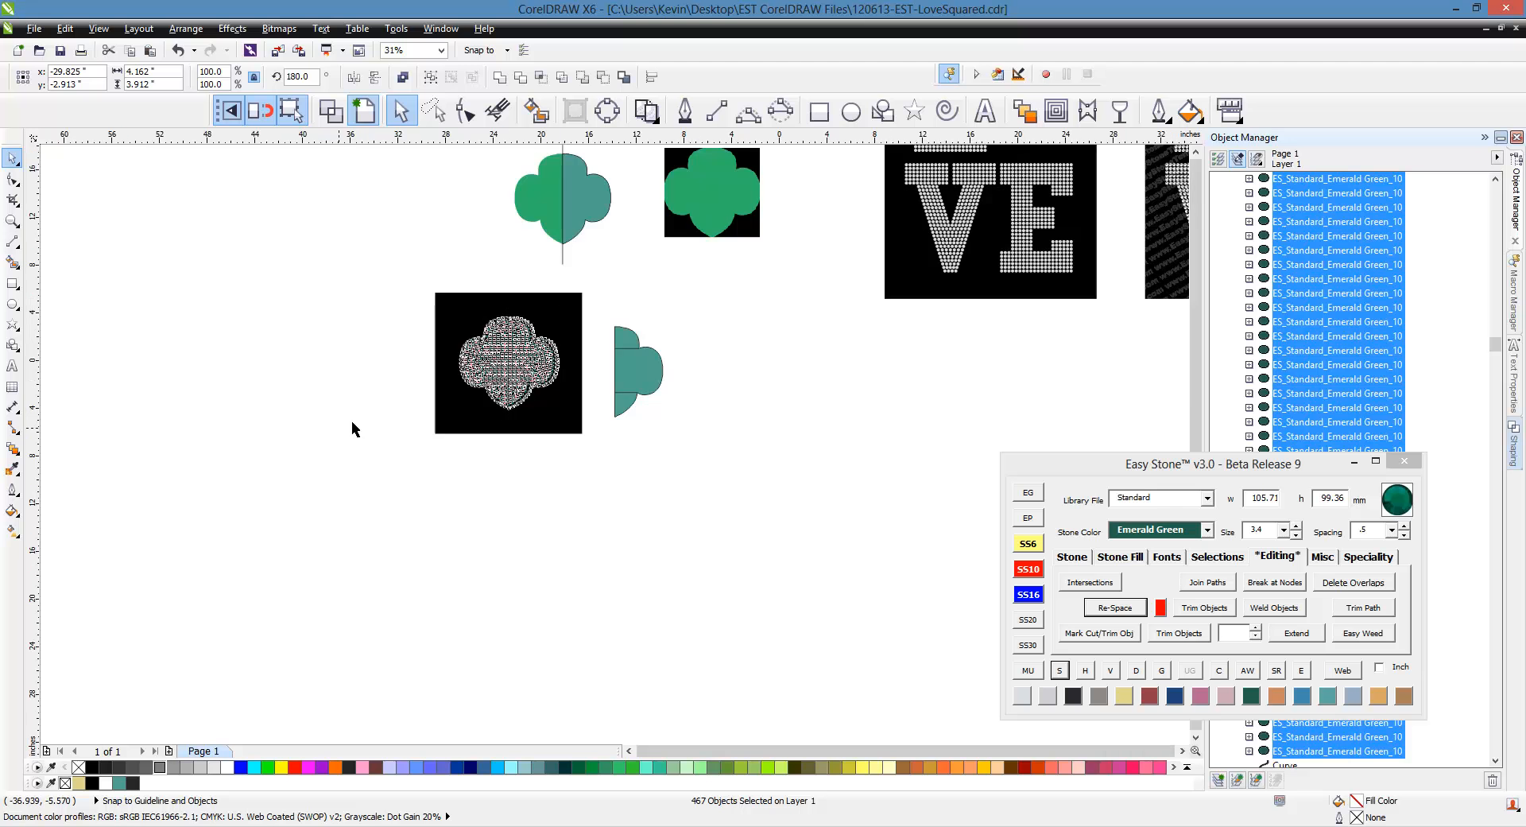
scroll(351, 421, down, 2)
scroll(488, 321, up, 2)
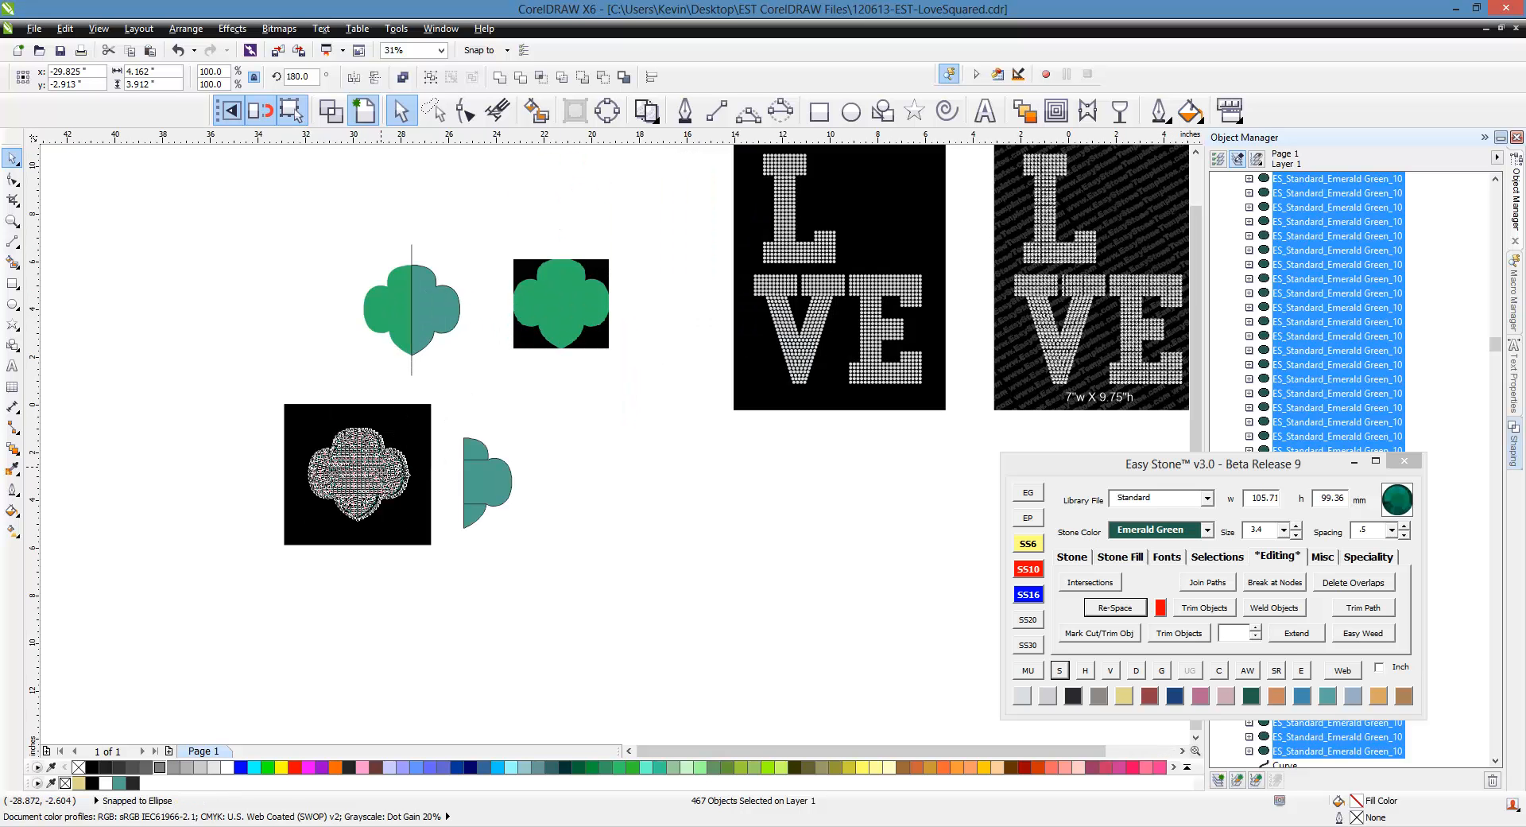
drag(379, 467, 1161, 199)
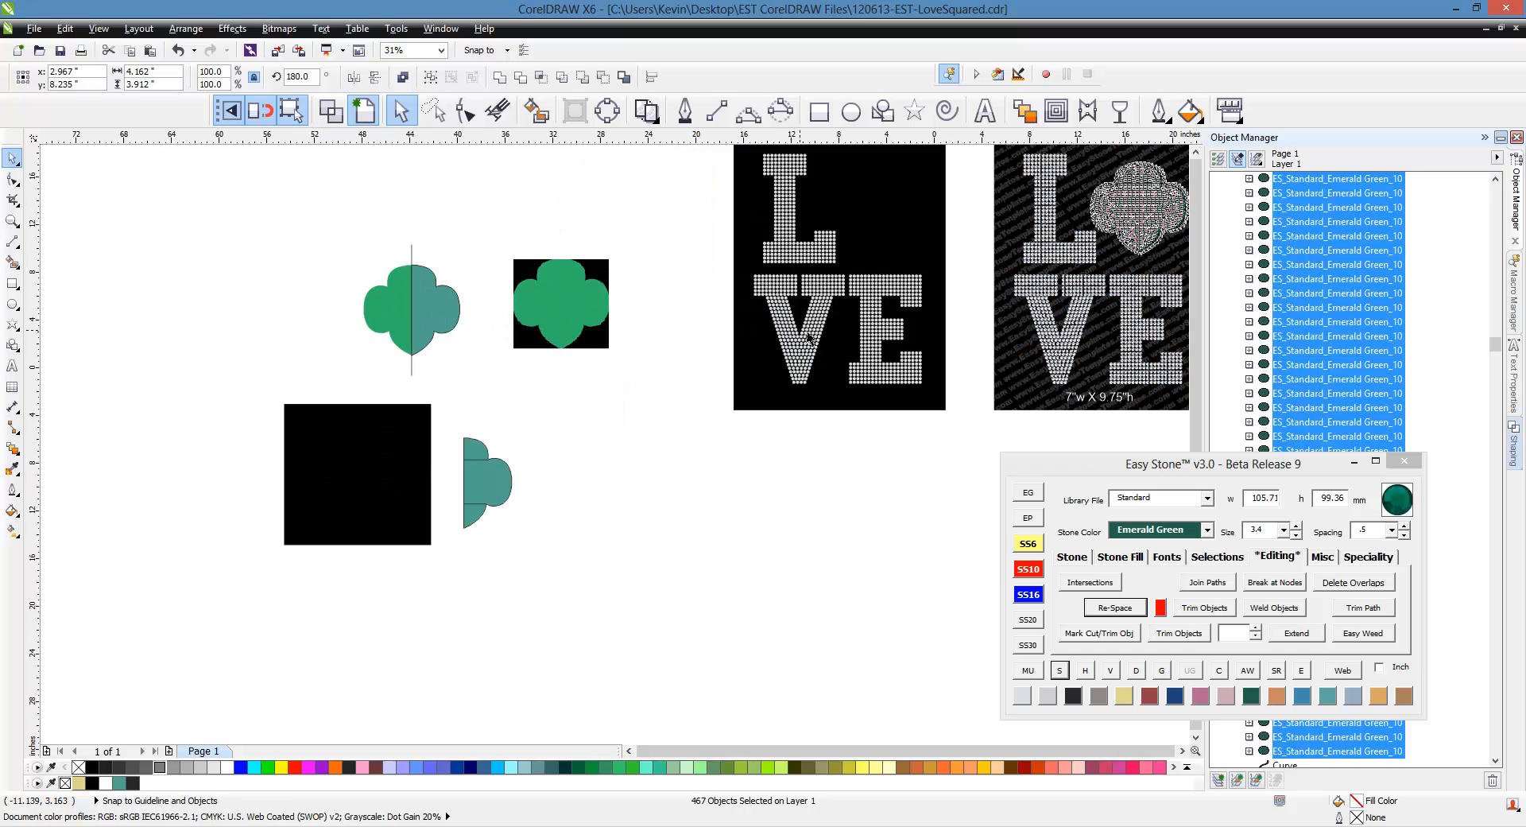
scroll(803, 326, down, 2)
scroll(874, 314, up, 4)
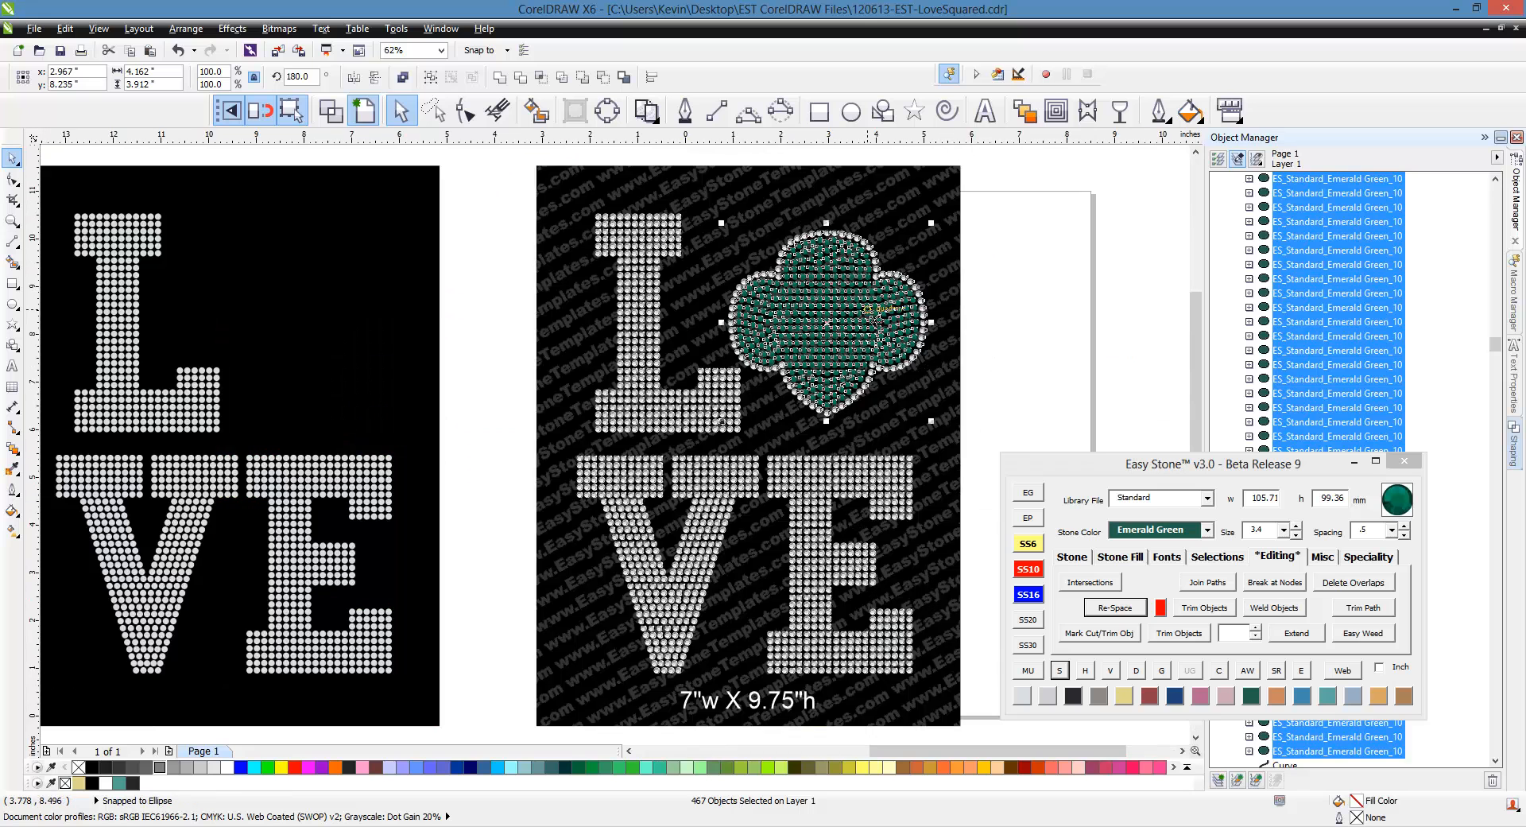
Shift the trefoil about 0.24 inches to the right within the O position, away from the L.
scroll(827, 312, up, 1)
drag(835, 293, 874, 283)
scroll(825, 357, down, 1)
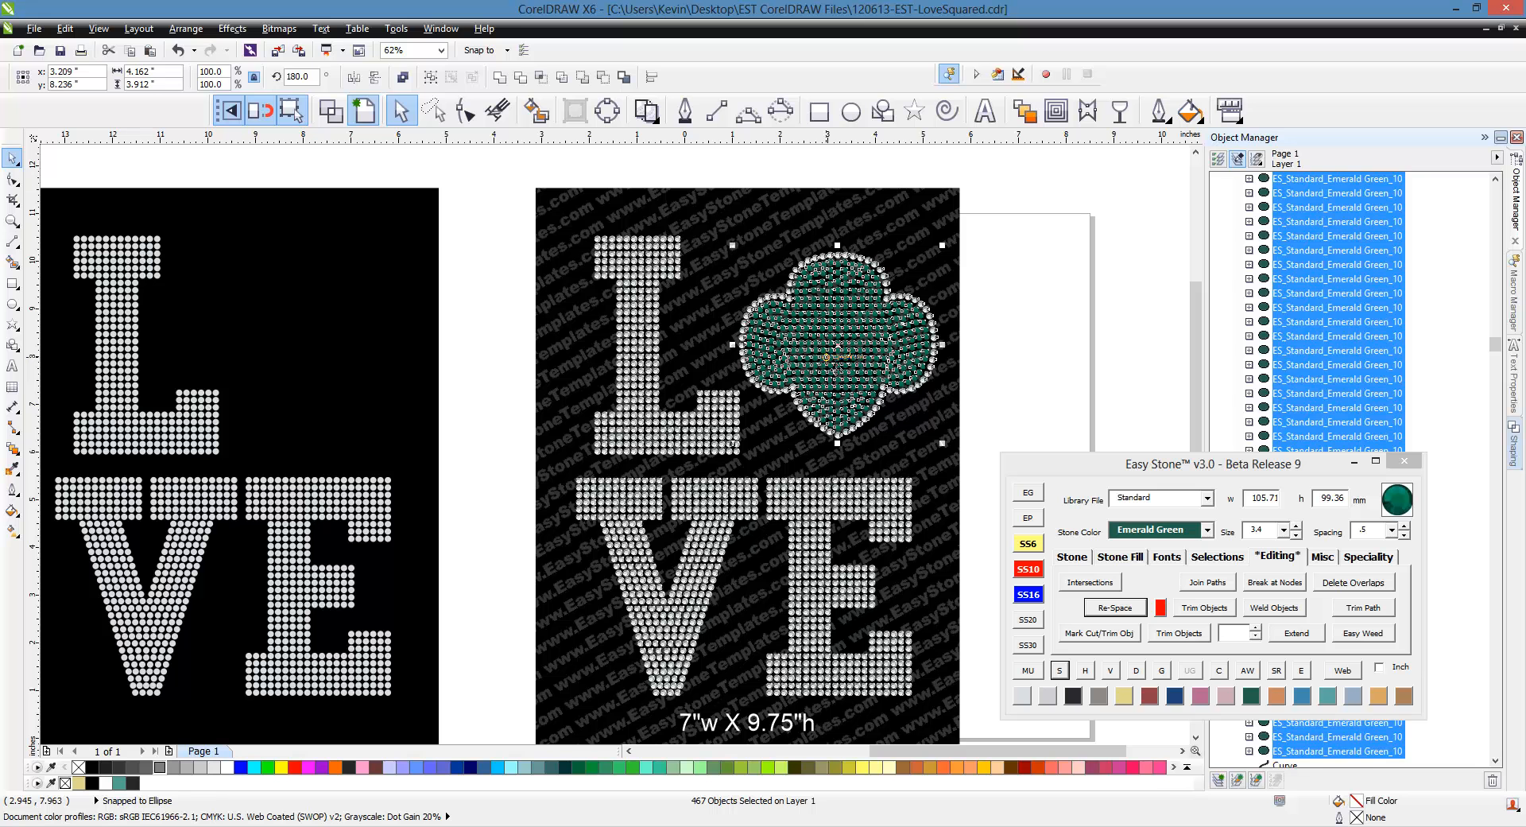
click(1035, 354)
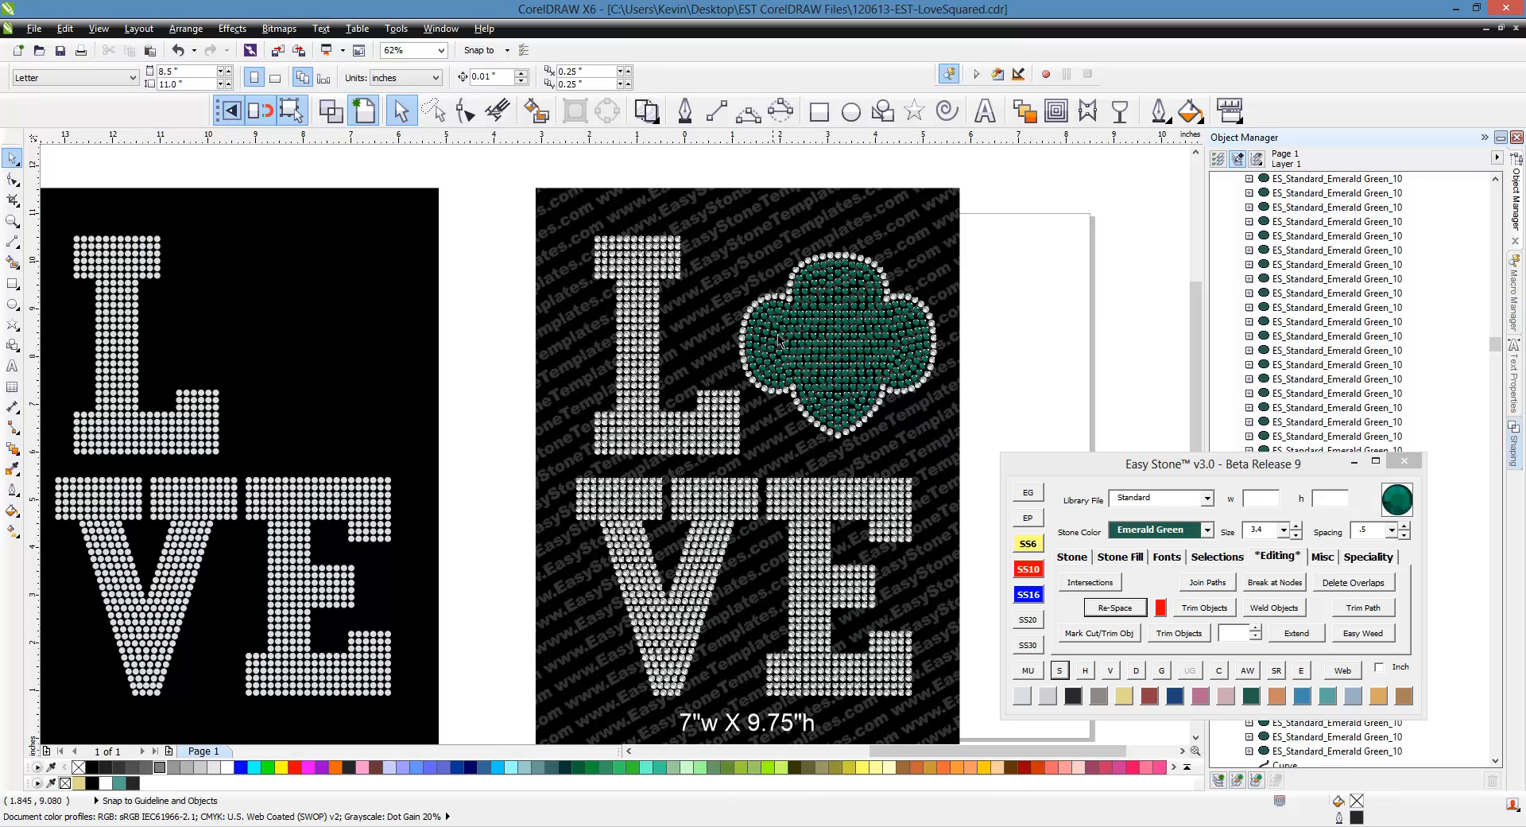